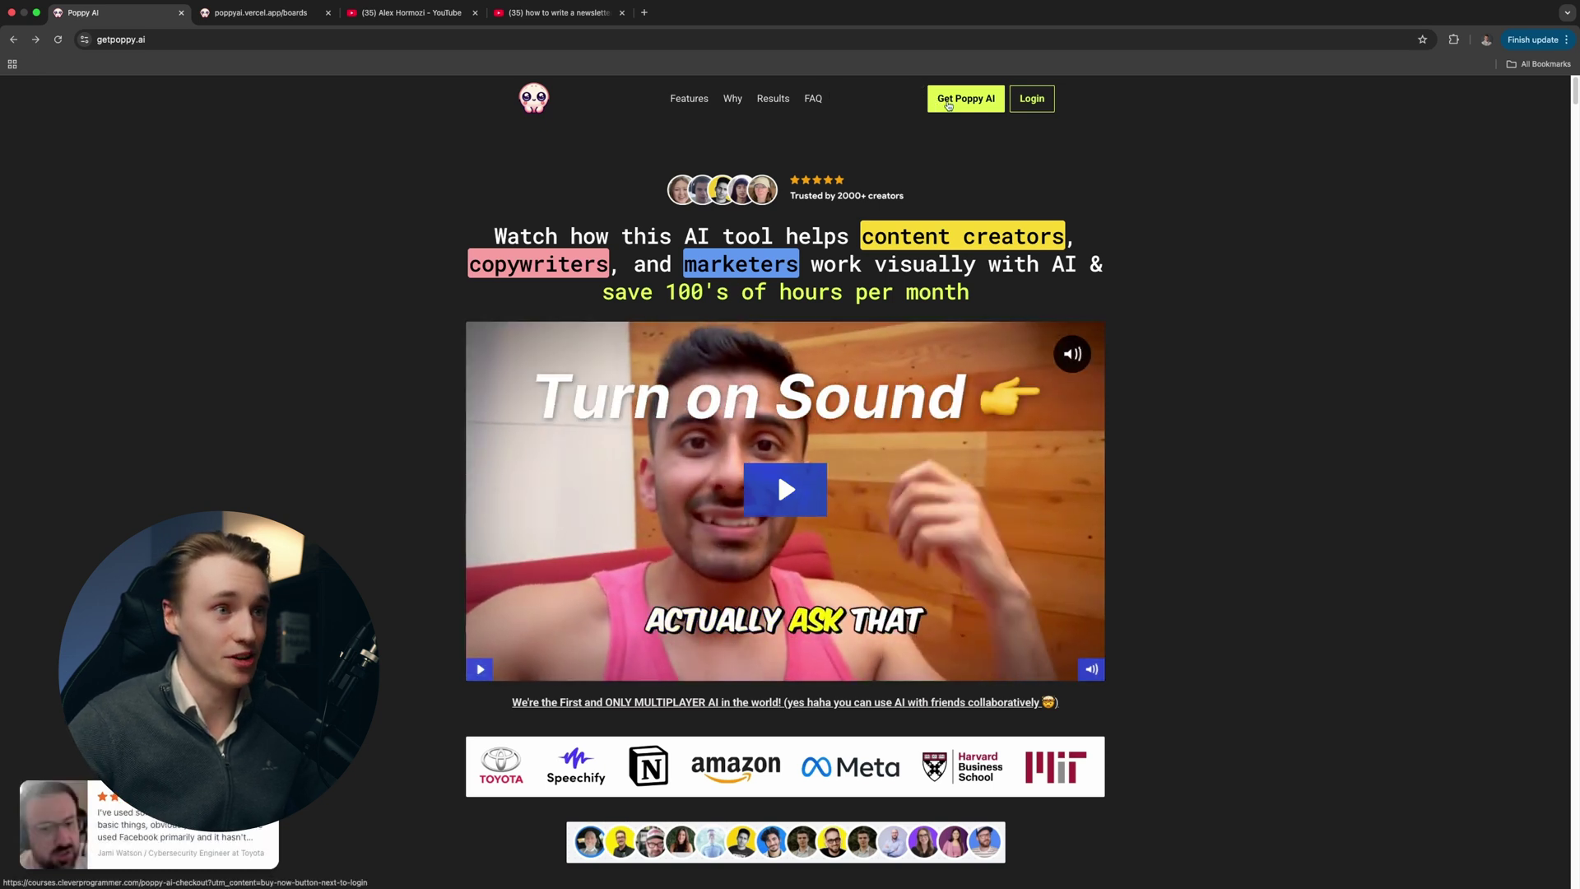
- Choose the $324/yr Poppy AI plan, confirm the ROBIN coupon makes it $299, and return to the boards
{"action": "left_click", "coordinate": [948, 104]}
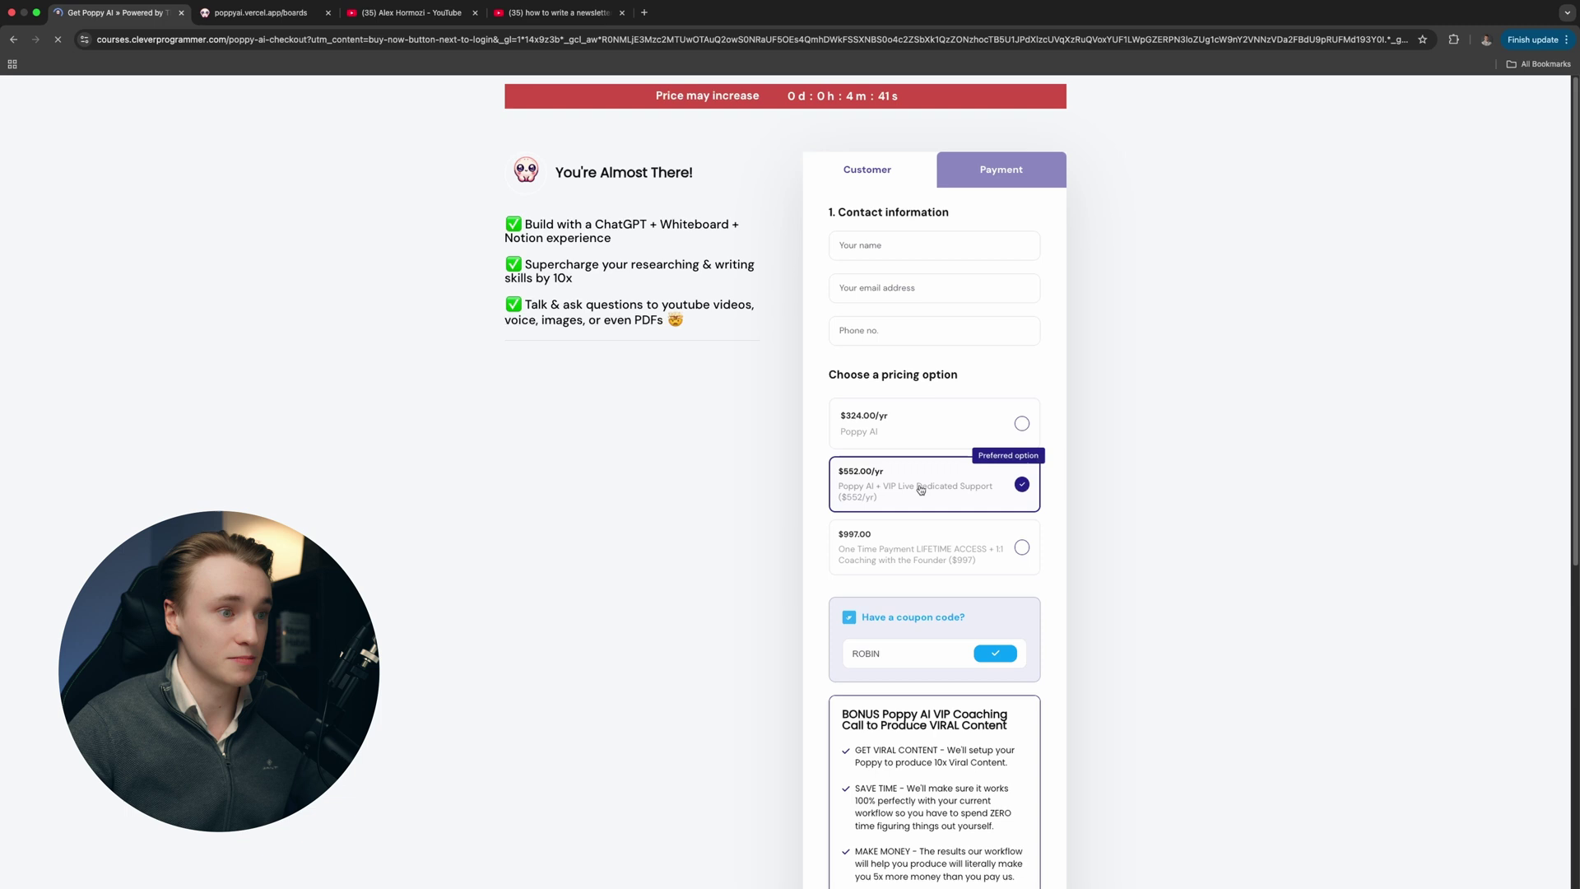
{"action": "left_click", "coordinate": [890, 429]}
{"action": "scroll", "coordinate": [872, 493], "scroll_direction": "down", "scroll_amount": 2}
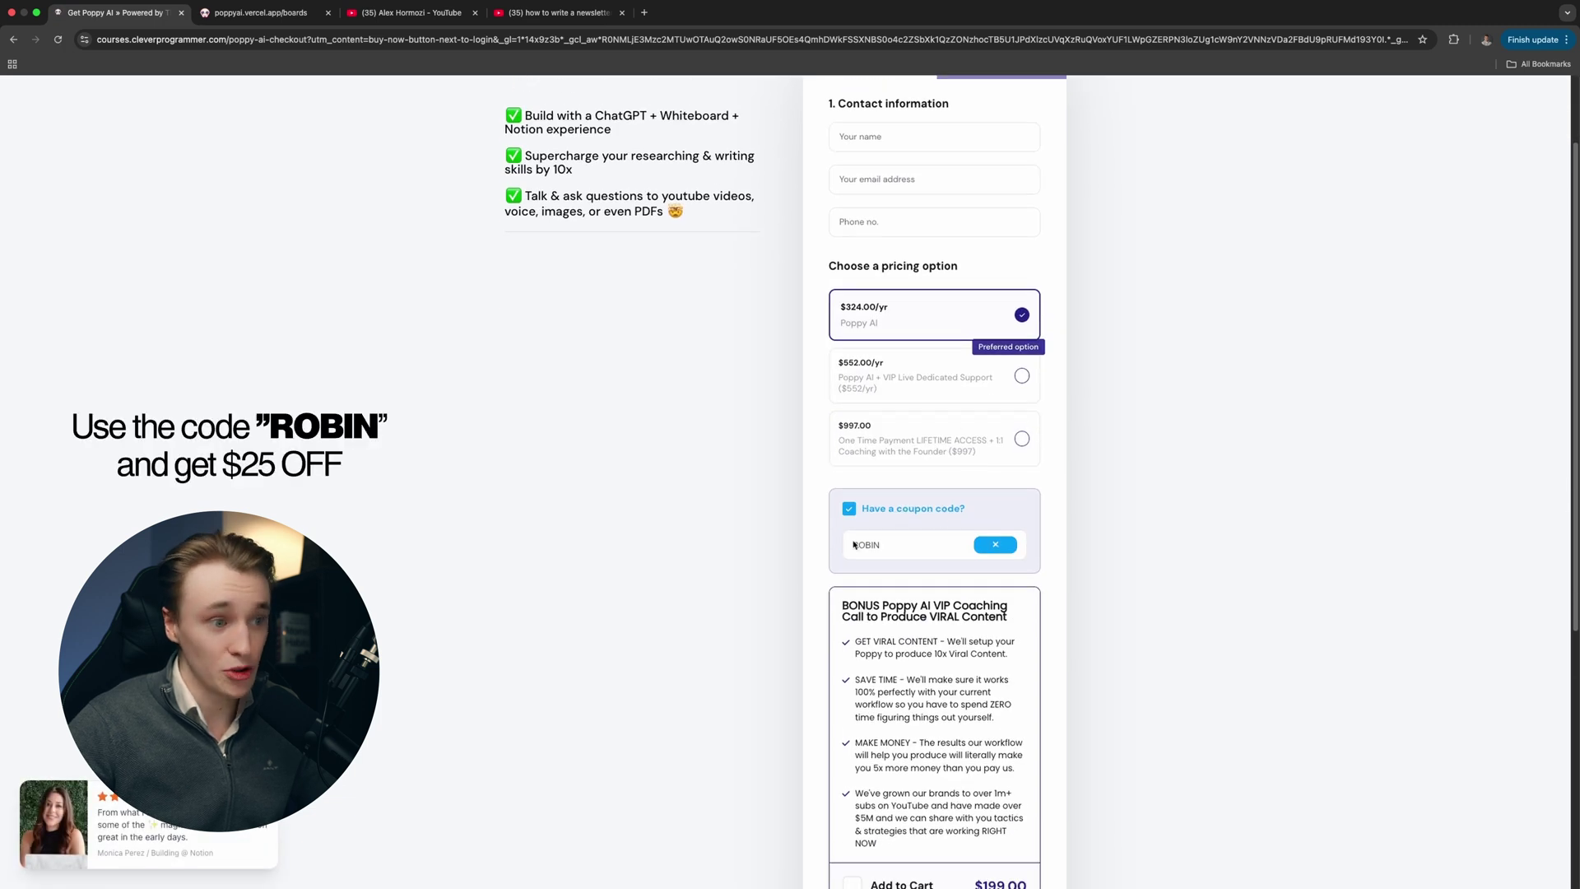
{"action": "scroll", "coordinate": [974, 751], "scroll_direction": "down", "scroll_amount": 5}
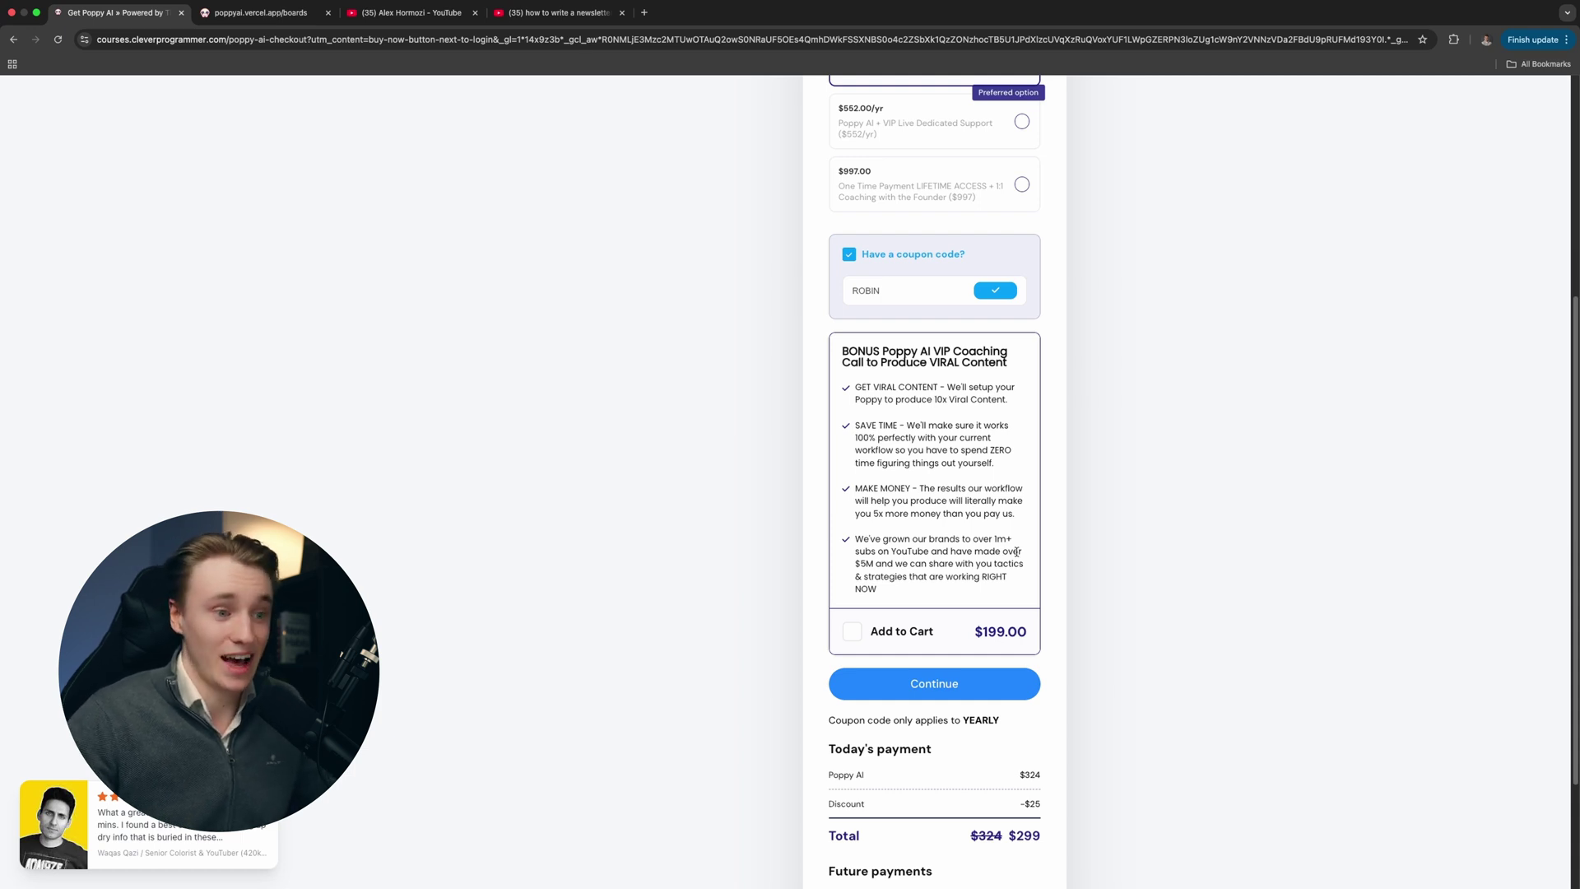
{"action": "scroll", "coordinate": [1017, 551], "scroll_direction": "up", "scroll_amount": 5}
{"action": "scroll", "coordinate": [1015, 751], "scroll_direction": "down", "scroll_amount": 6}
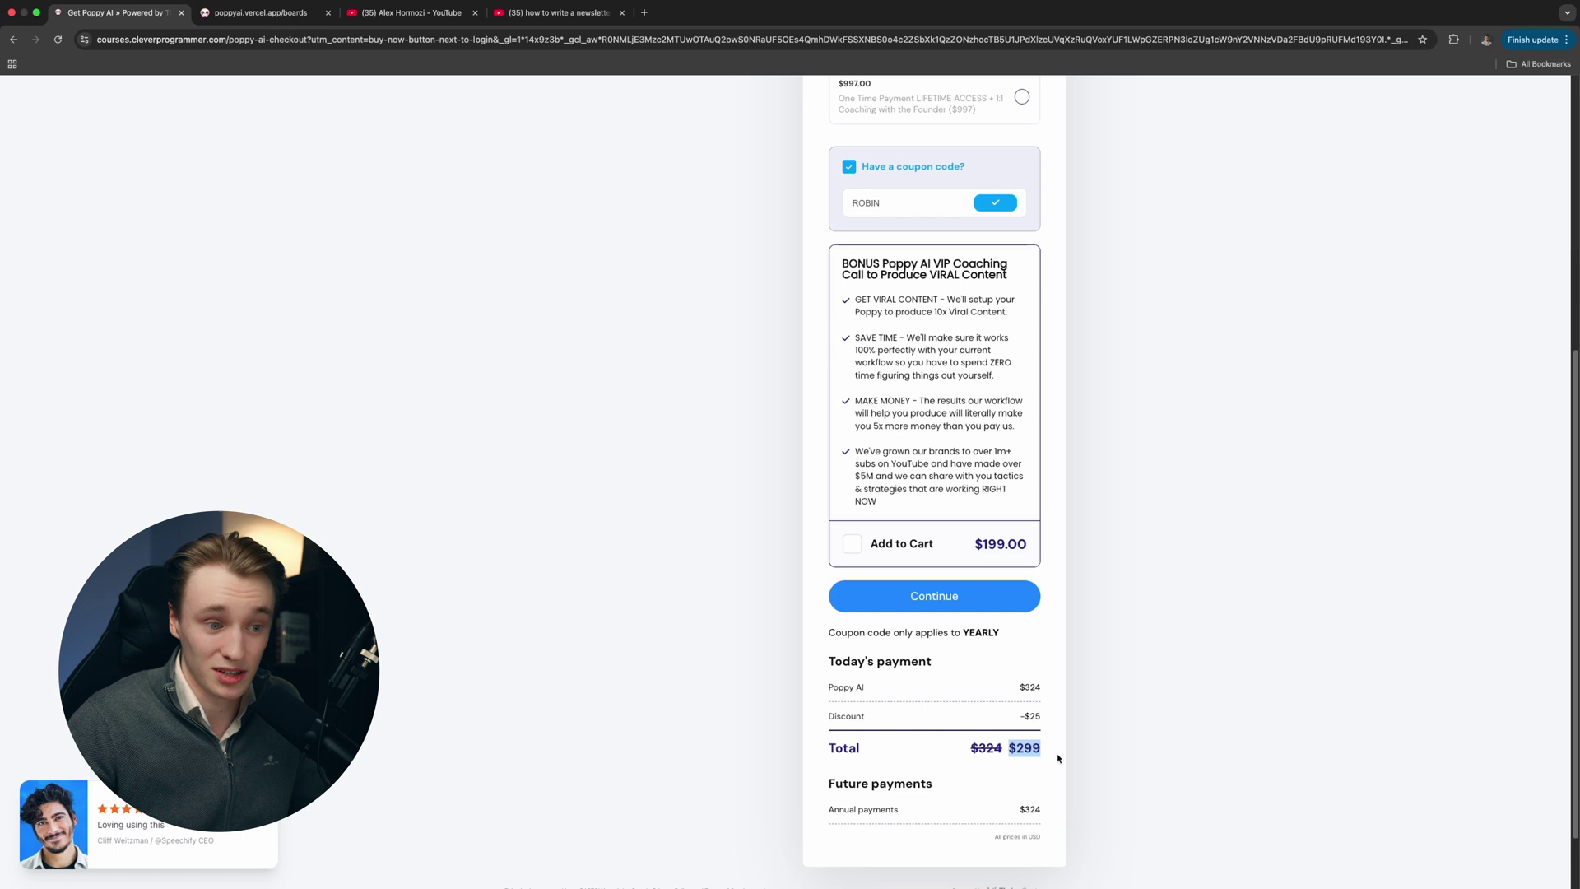
{"action": "key", "text": "ctrl+Tab"}
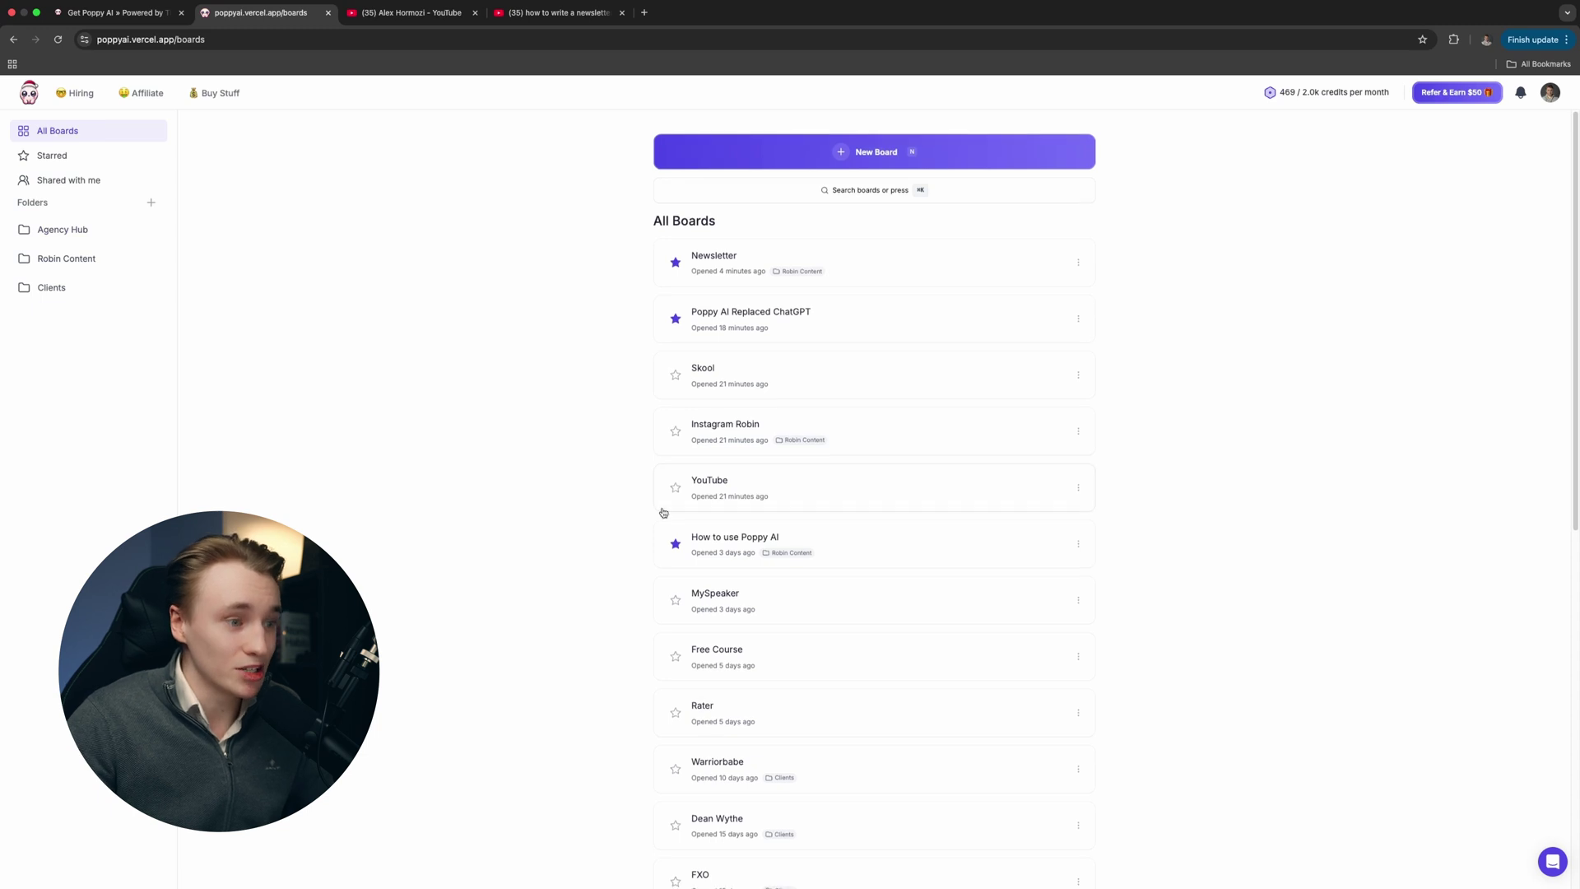
- Open the Newsletter board from the All Boards list
{"action": "scroll", "coordinate": [700, 576], "scroll_direction": "down", "scroll_amount": 5}
{"action": "scroll", "coordinate": [823, 609], "scroll_direction": "up", "scroll_amount": 4}
{"action": "scroll", "coordinate": [856, 645], "scroll_direction": "up", "scroll_amount": 2}
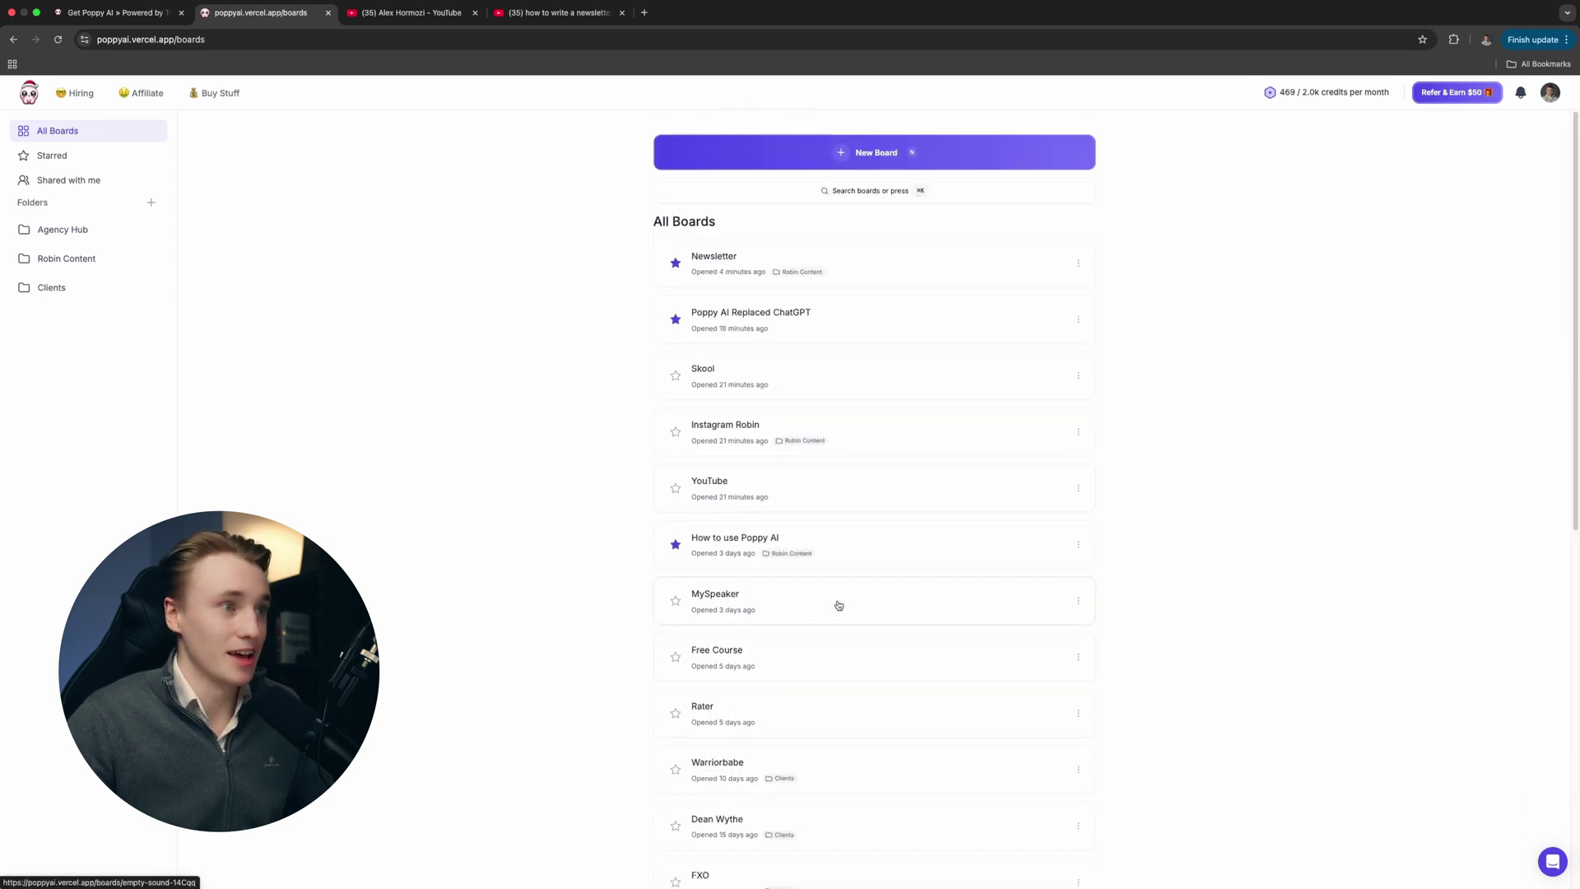
{"action": "left_click", "coordinate": [745, 282]}
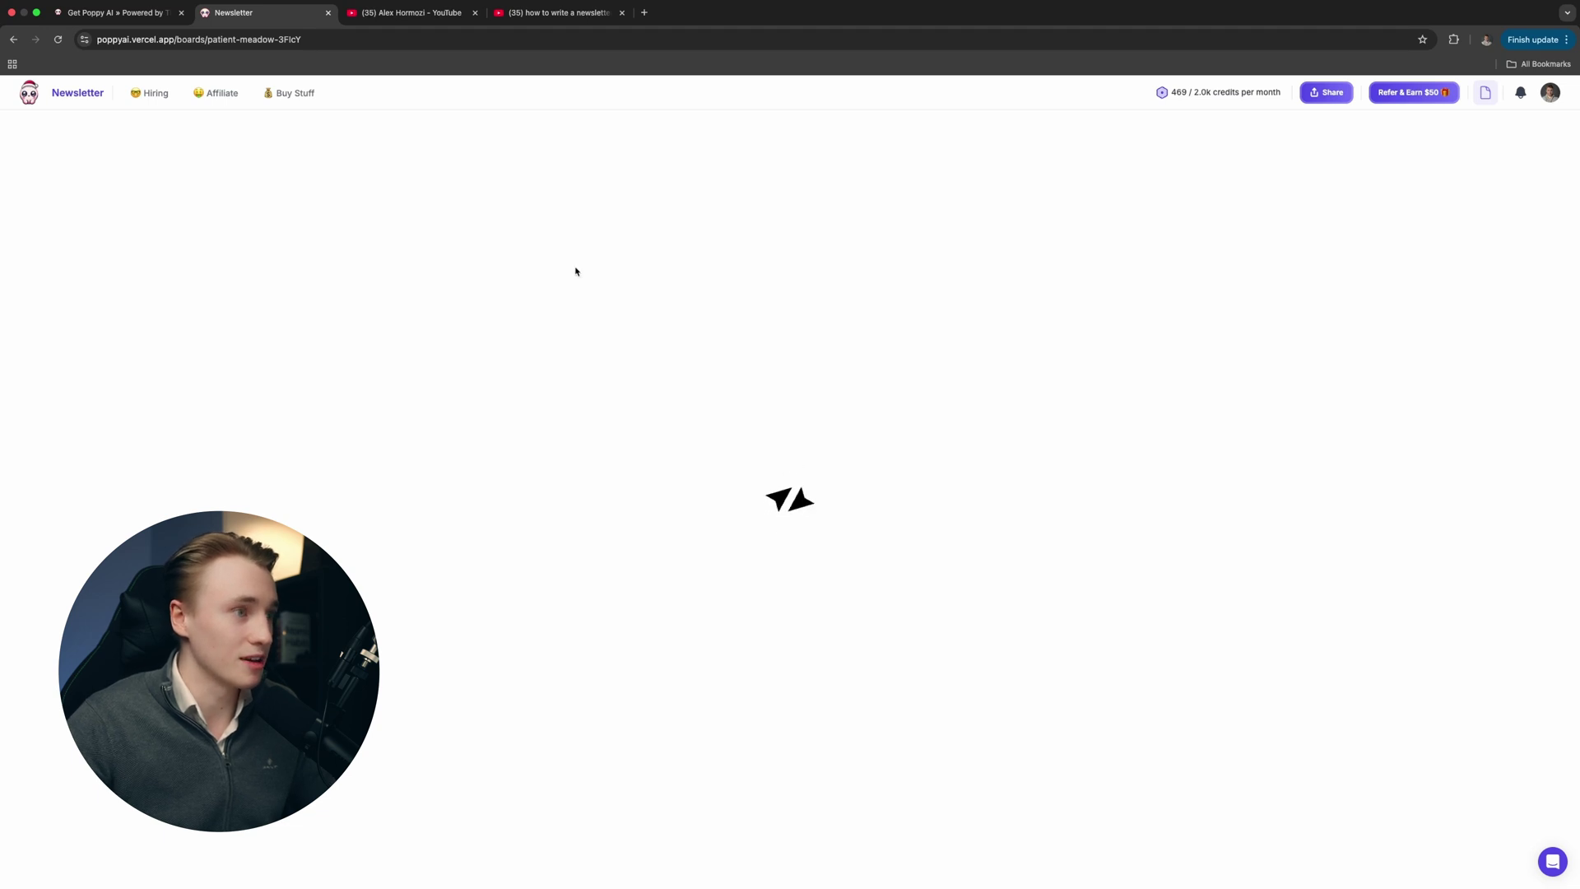
- Pan and zoom the Newsletter canvas over the 12-Day Email Sequence and its linked AI assistant
{"action": "scroll", "coordinate": [589, 512], "scroll_direction": "down", "scroll_amount": 5}
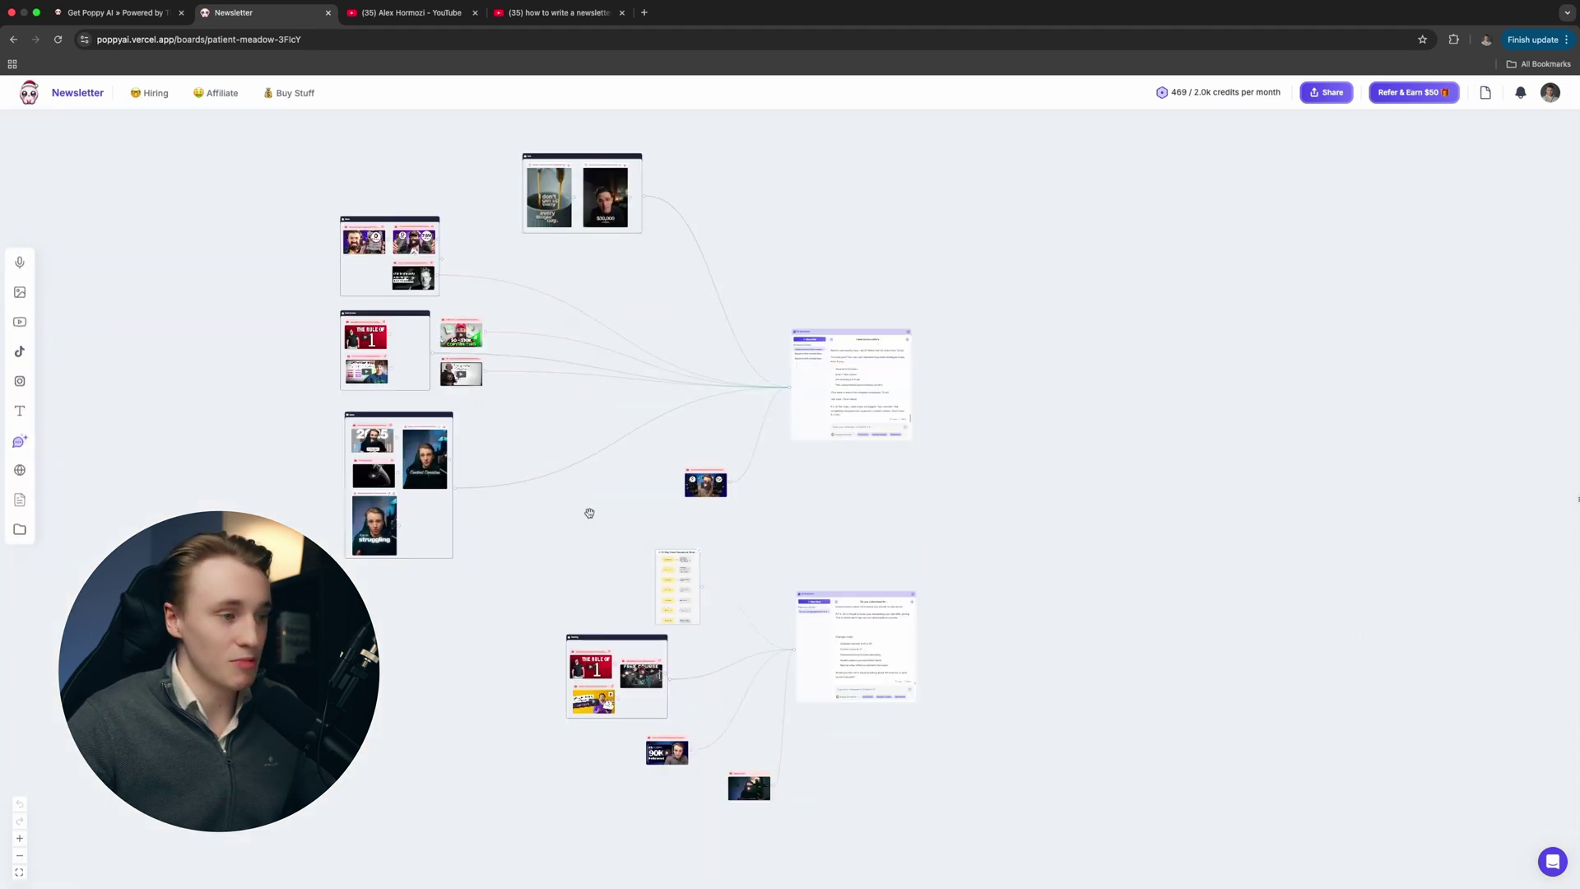
{"action": "left_click_drag", "start_coordinate": [615, 475], "coordinate": [677, 554]}
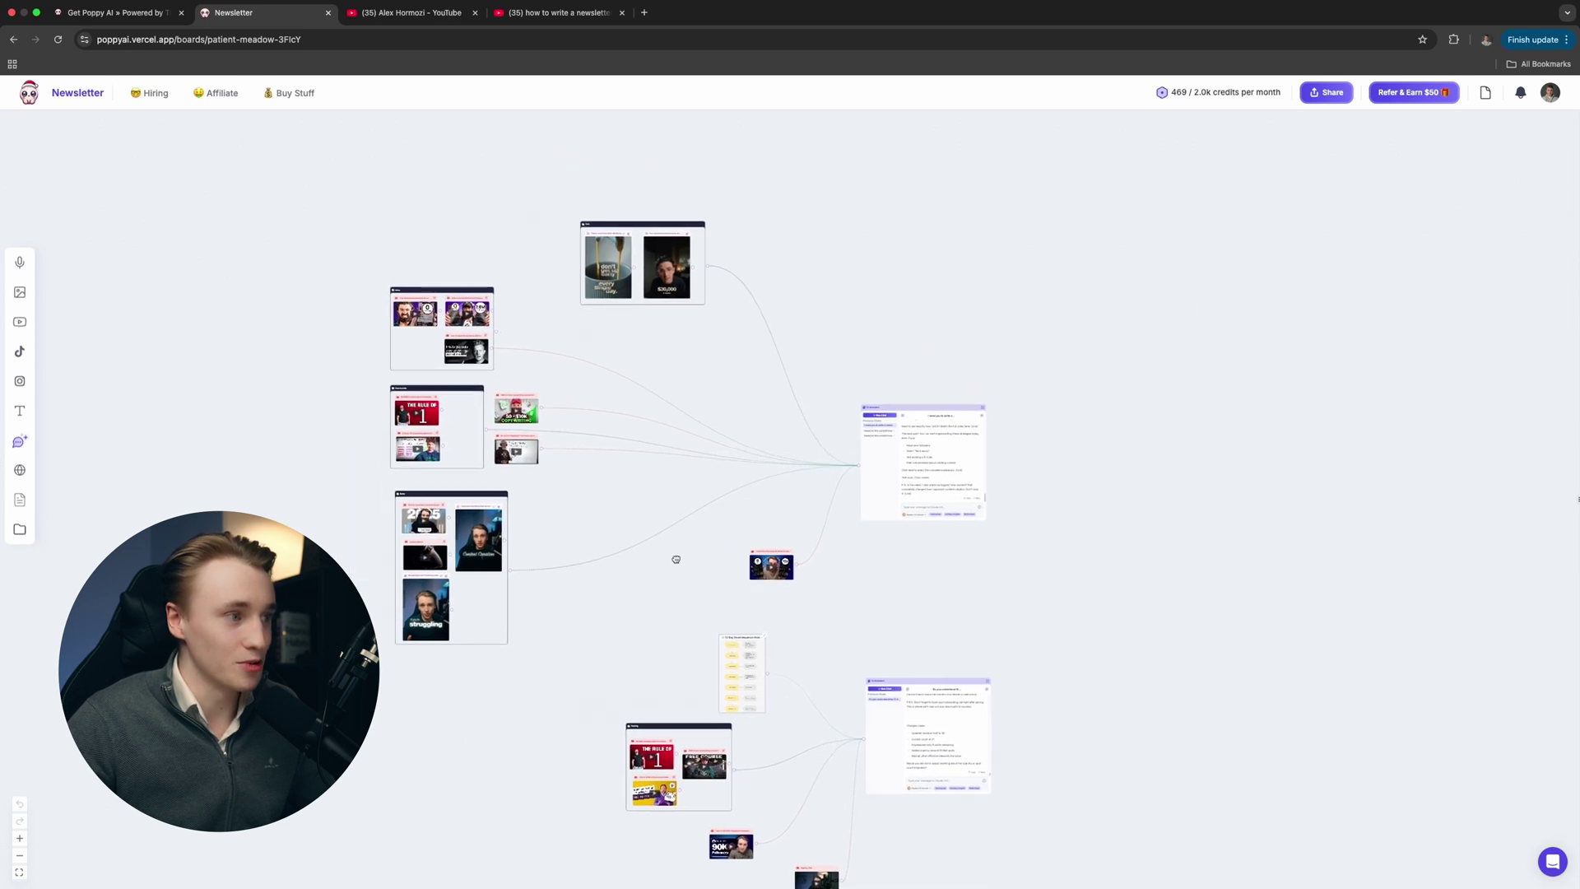
{"action": "scroll", "coordinate": [515, 469], "scroll_direction": "up", "scroll_amount": 2}
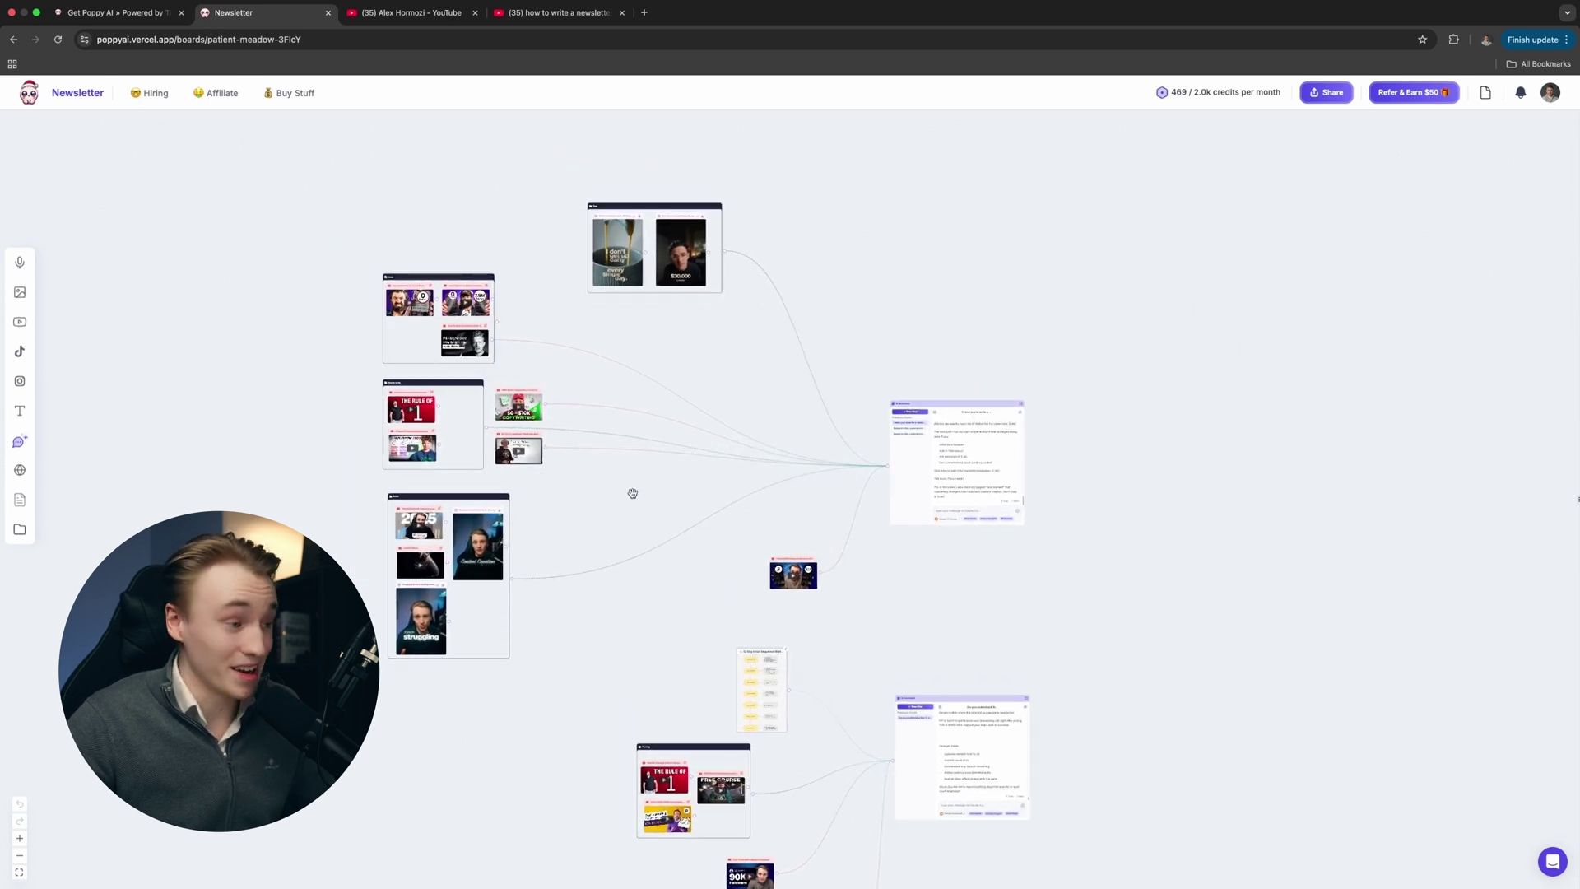
{"action": "scroll", "coordinate": [628, 496], "scroll_direction": "up", "scroll_amount": 3}
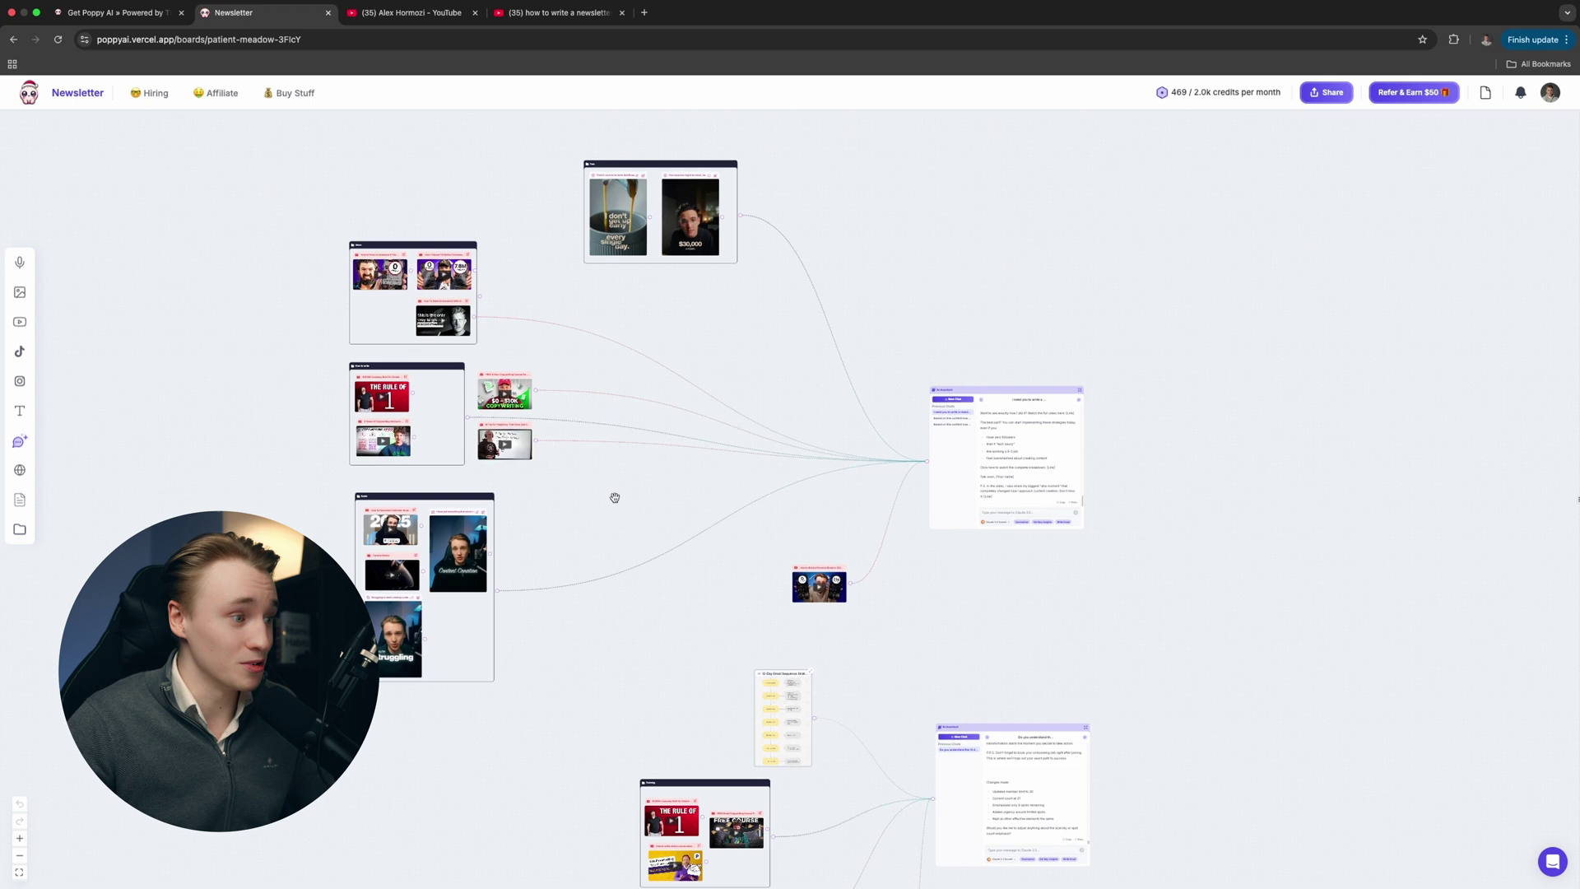
{"action": "scroll", "coordinate": [381, 271], "scroll_direction": "up", "scroll_amount": 5}
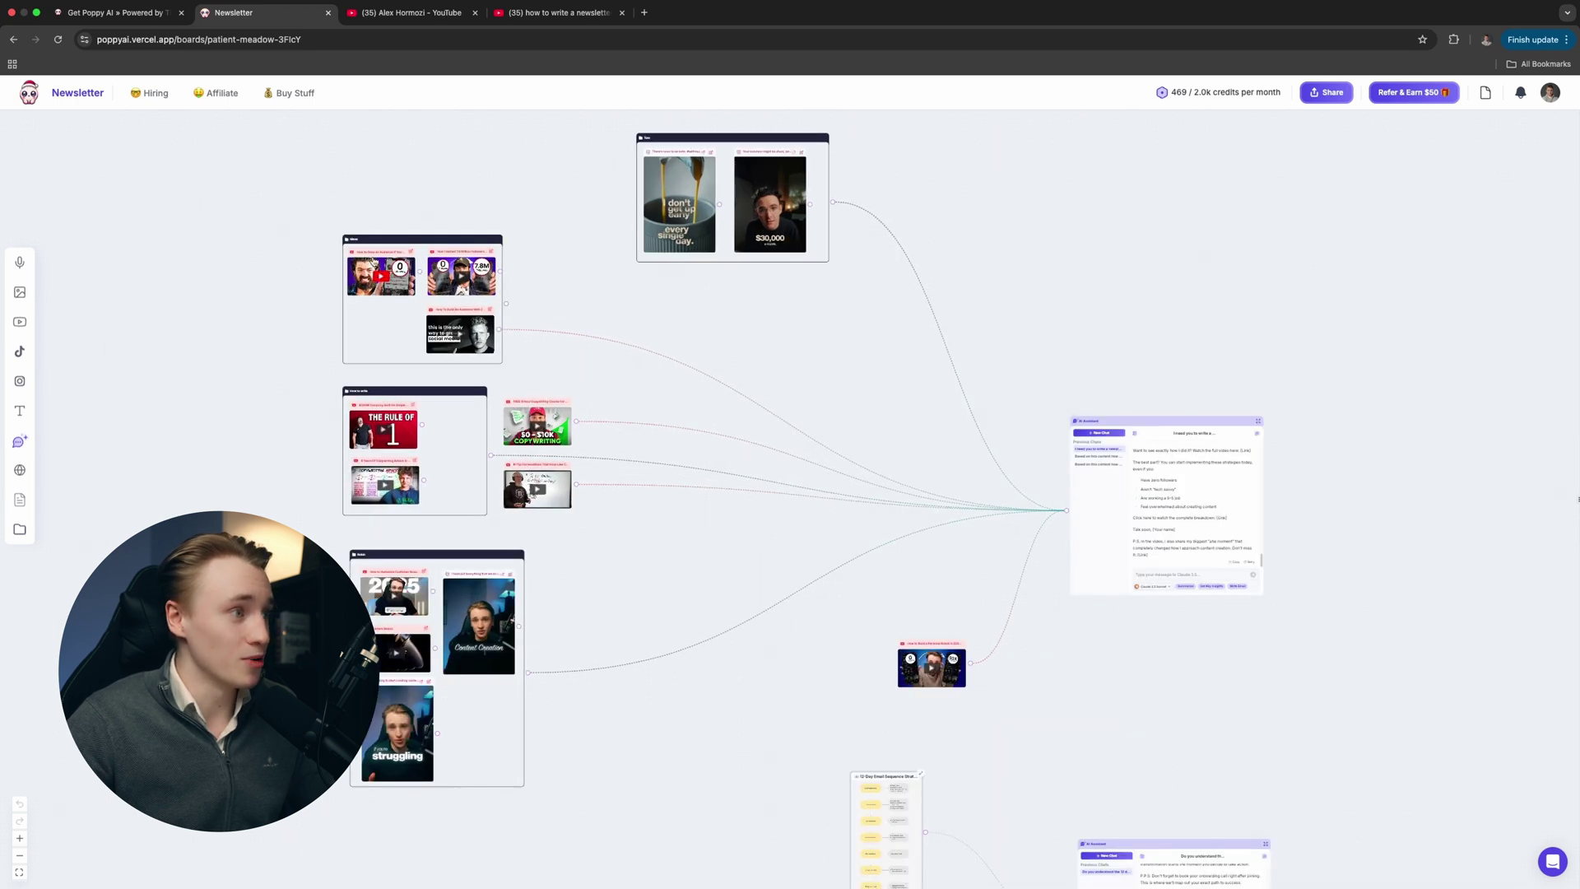
{"action": "scroll", "coordinate": [401, 278], "scroll_direction": "down", "scroll_amount": 3}
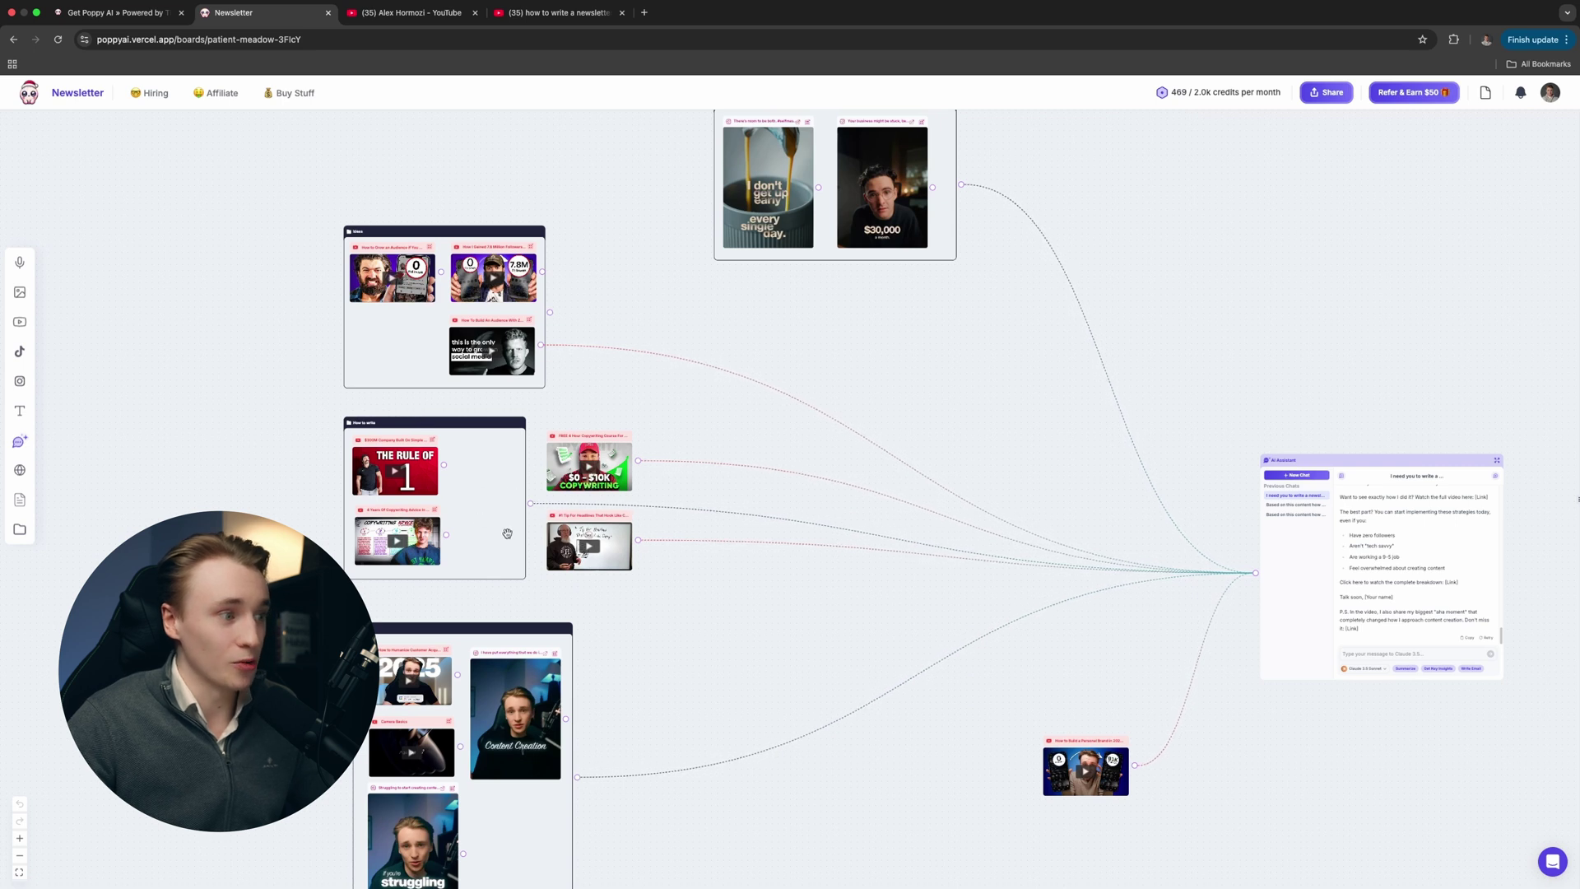
{"action": "scroll", "coordinate": [732, 656], "scroll_direction": "down", "scroll_amount": 5}
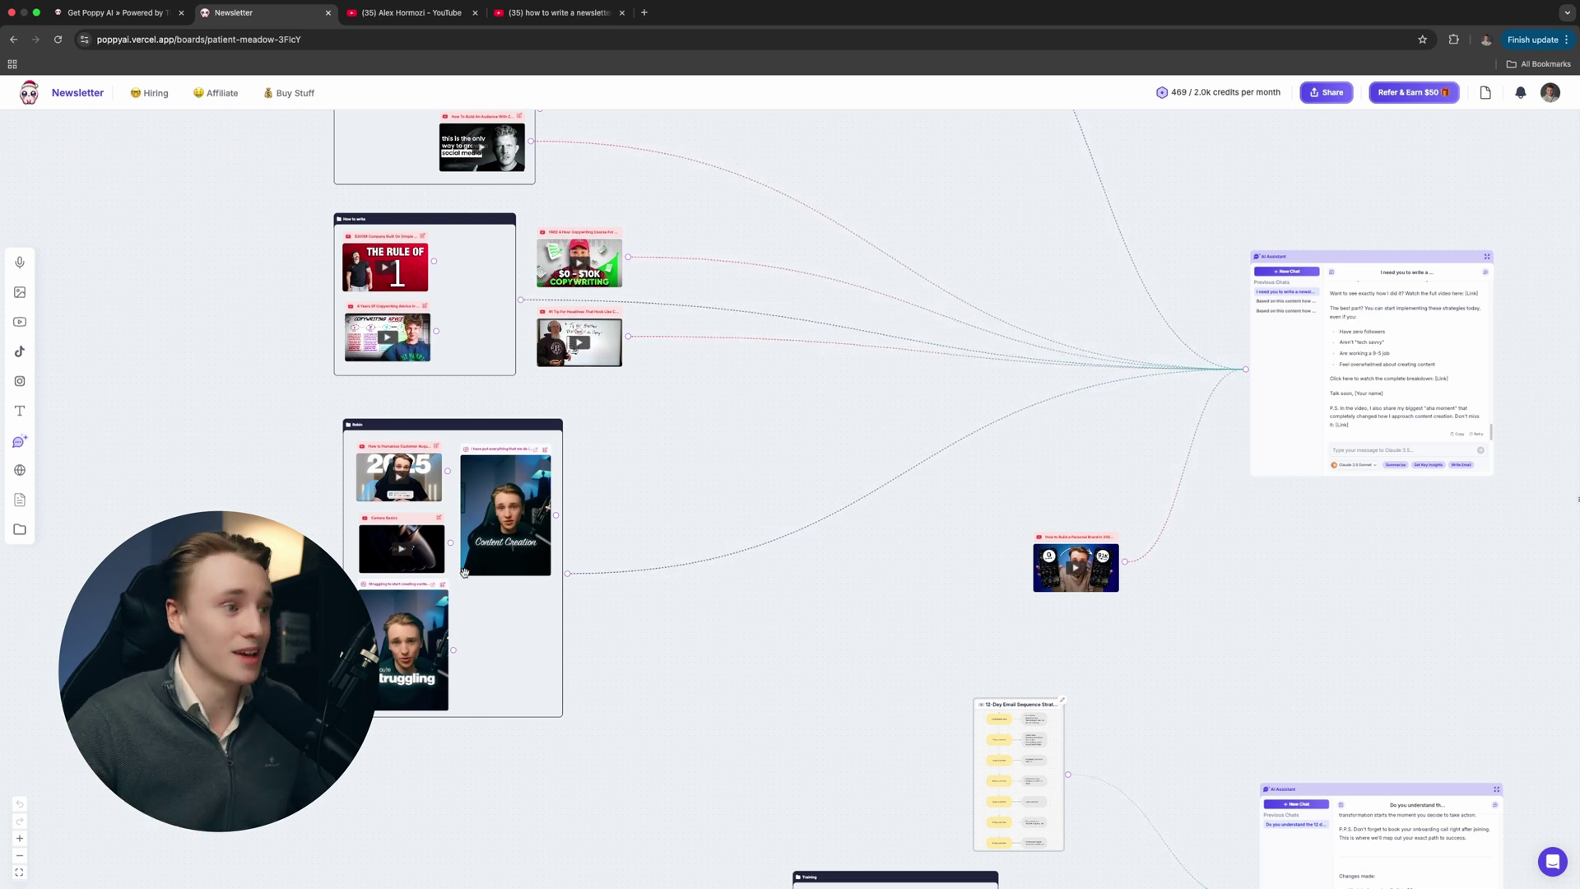
{"action": "scroll", "coordinate": [713, 502], "scroll_direction": "down", "scroll_amount": 3}
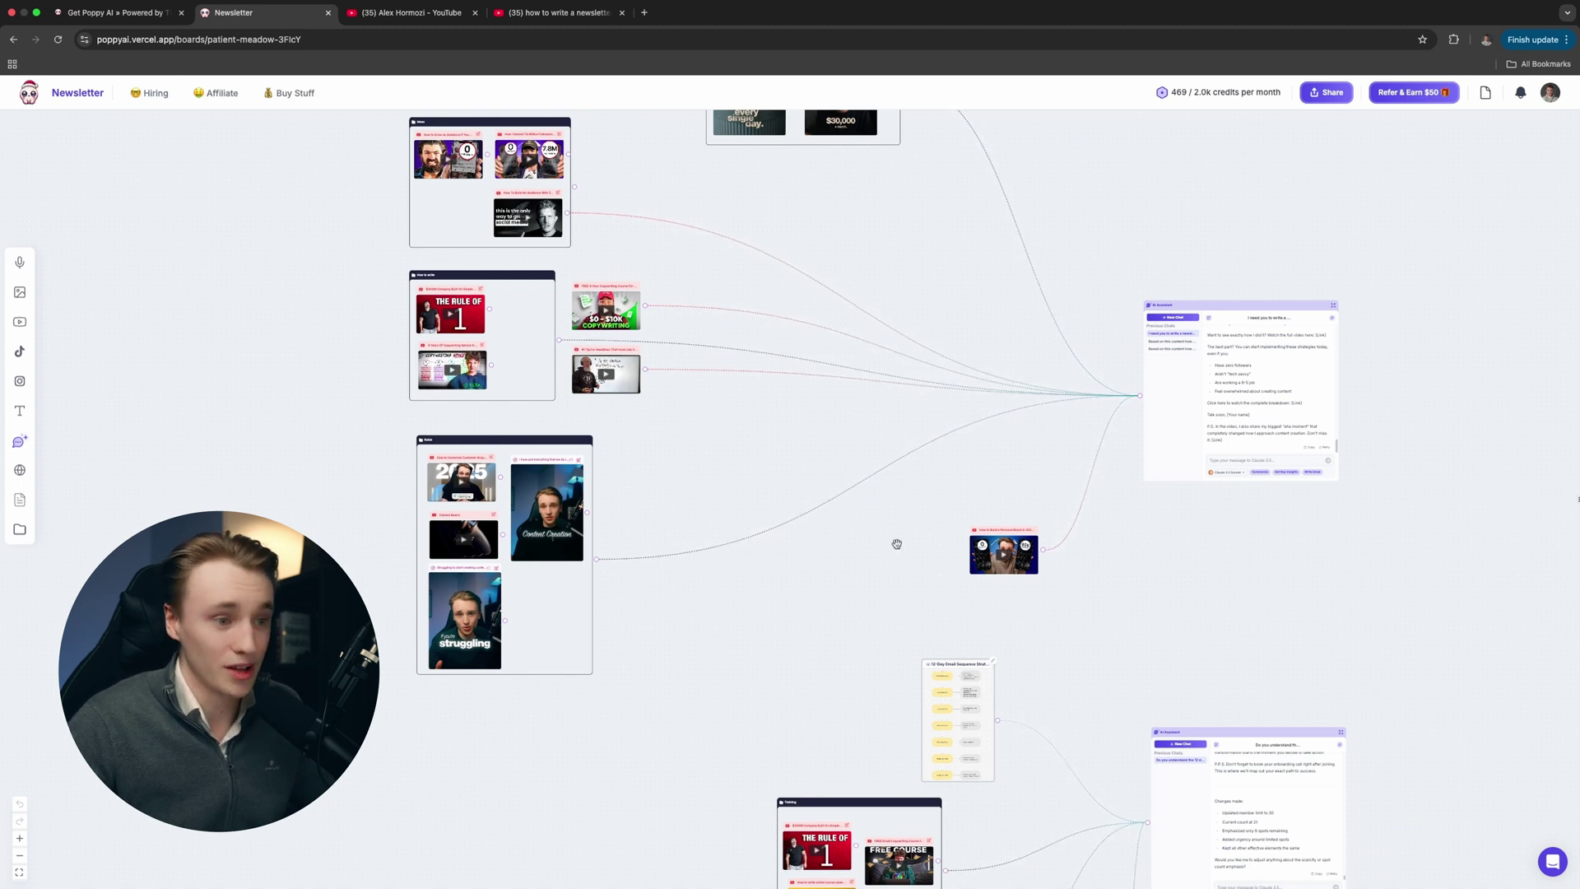
{"action": "scroll", "coordinate": [897, 544], "scroll_direction": "down", "scroll_amount": 10}
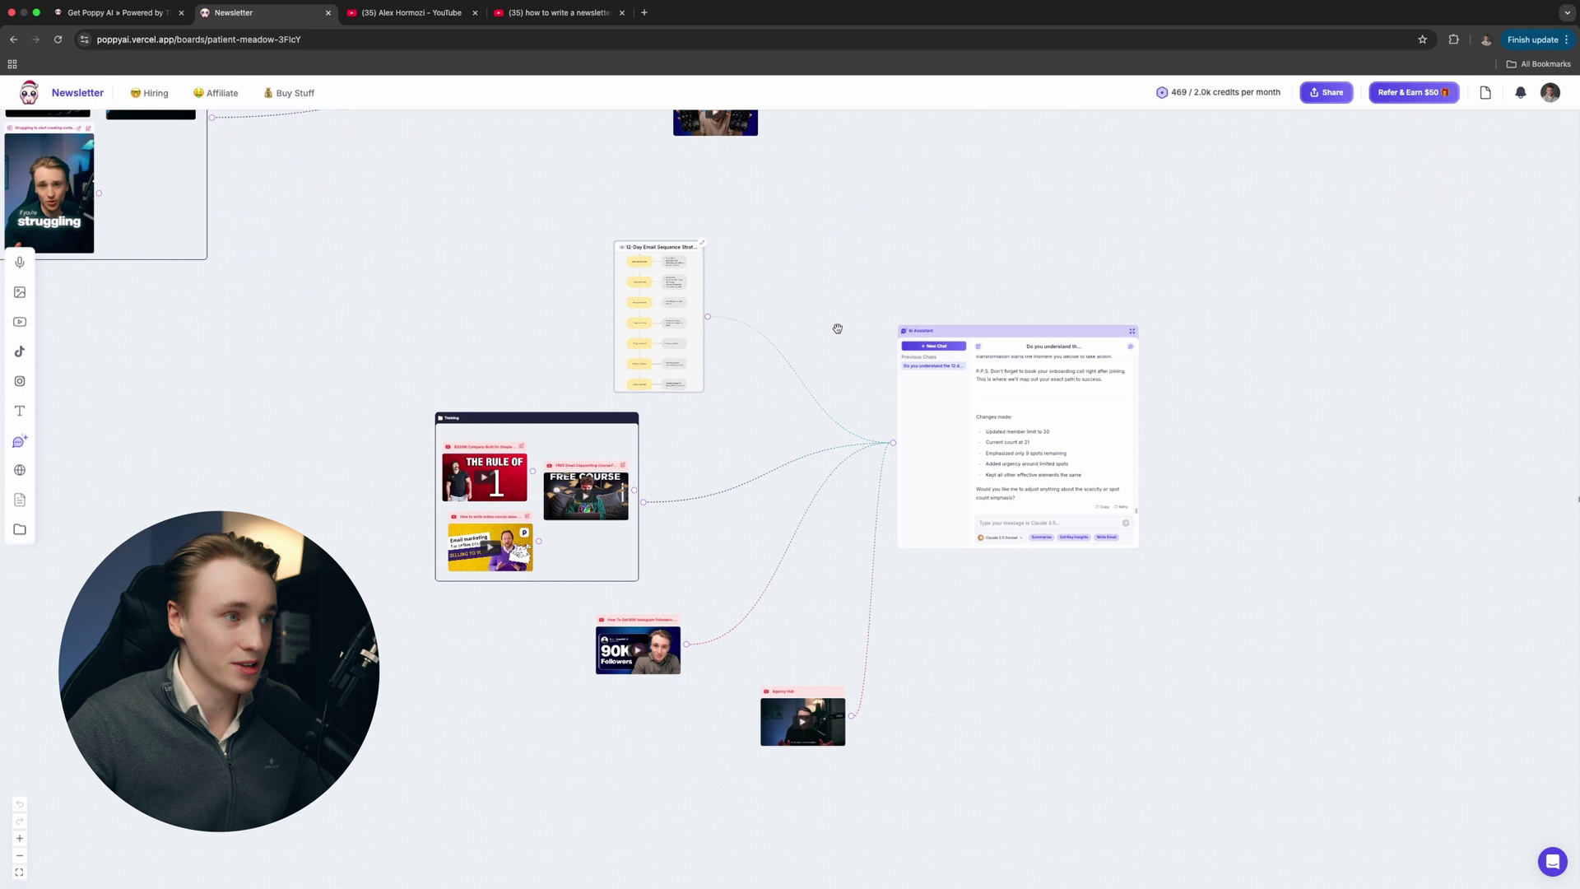
{"action": "scroll", "coordinate": [819, 398], "scroll_direction": "up", "scroll_amount": 3}
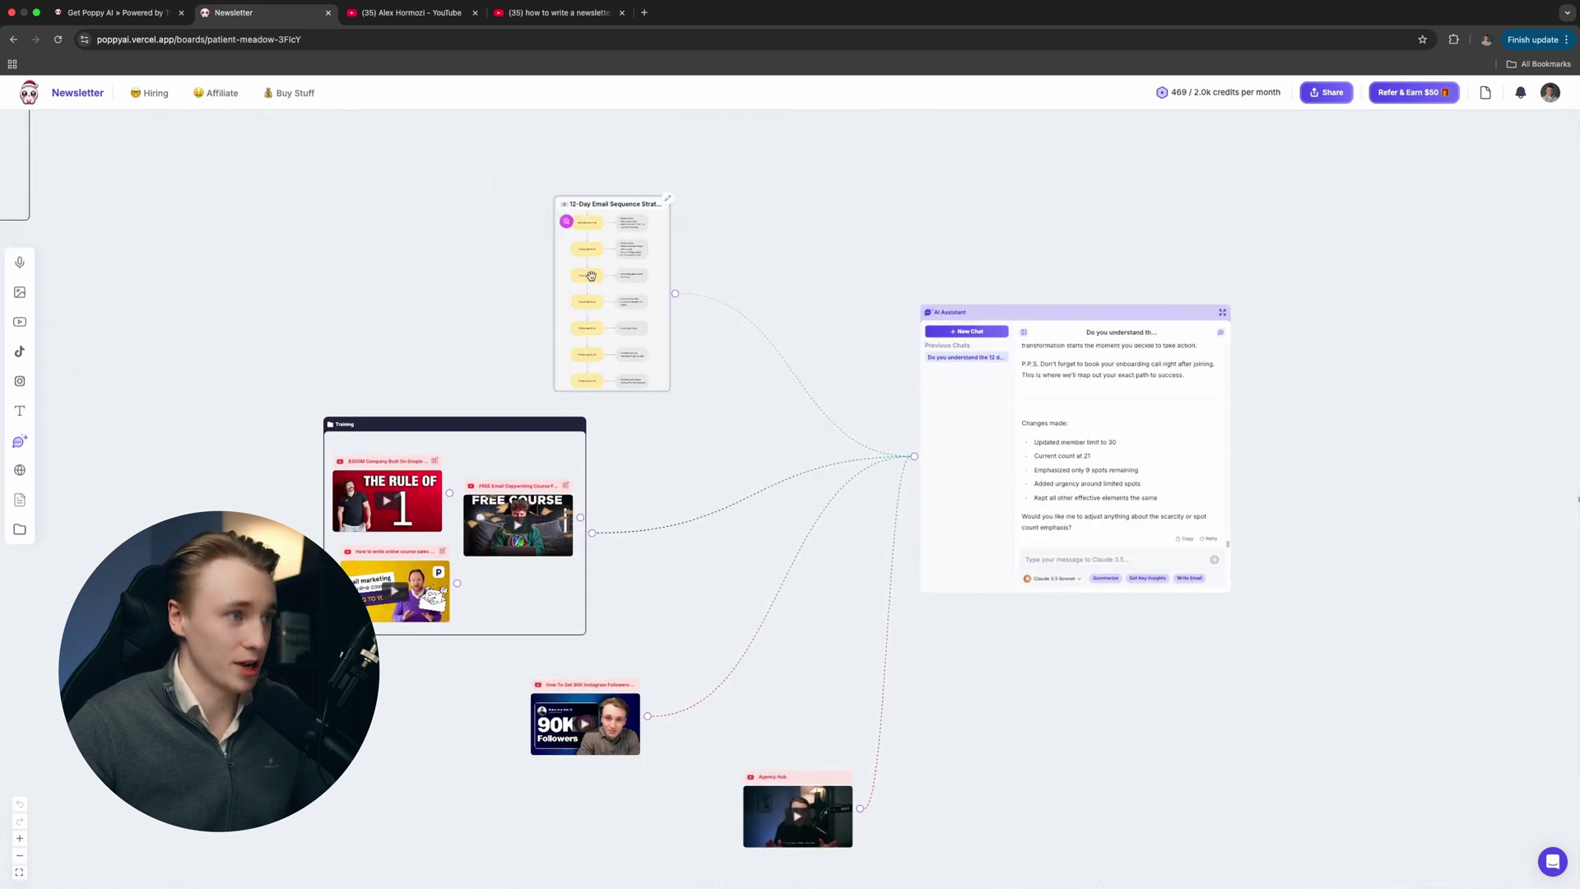
- Preview the 12-Day Email Sequence diagram, then shift the 90K Instagram-followers video card left
{"action": "left_click", "coordinate": [605, 241]}
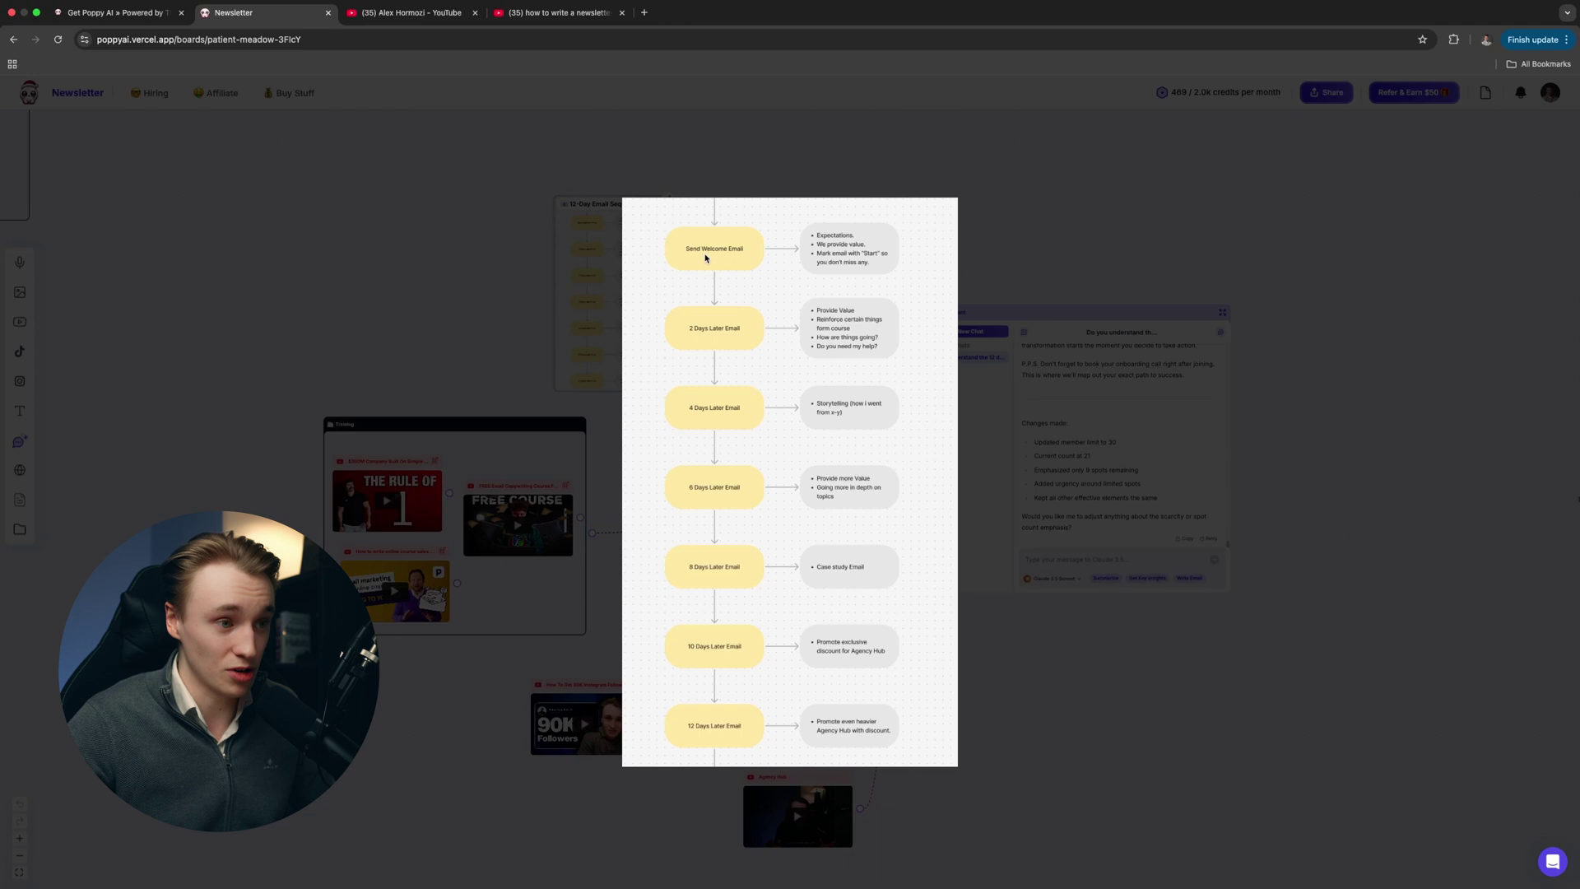
{"action": "left_click", "coordinate": [1028, 200]}
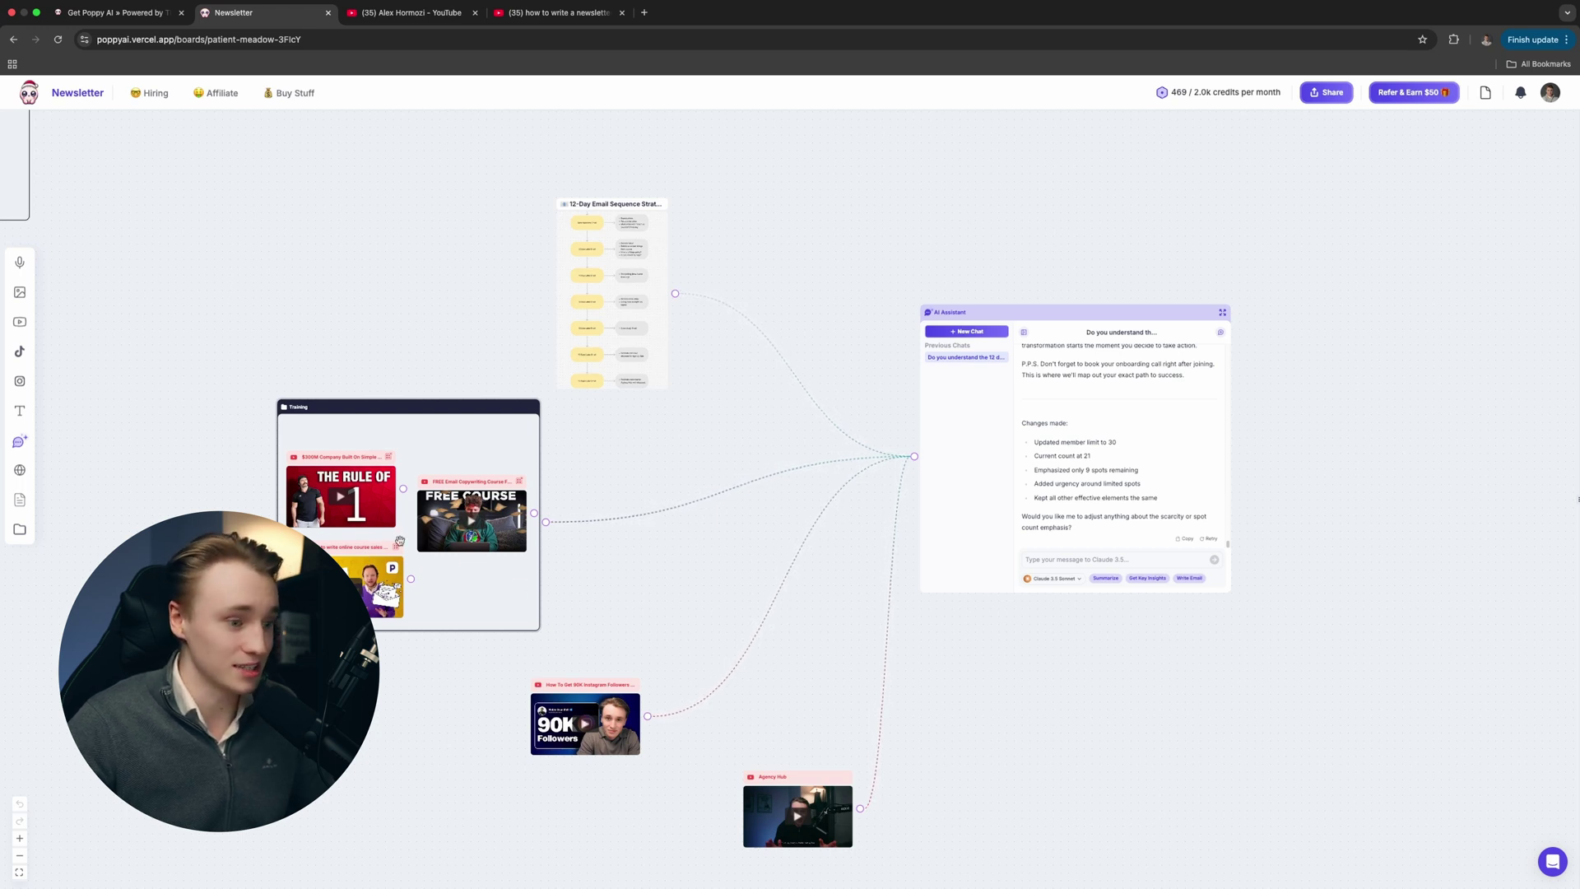
{"action": "left_click_drag", "start_coordinate": [711, 652], "coordinate": [626, 505]}
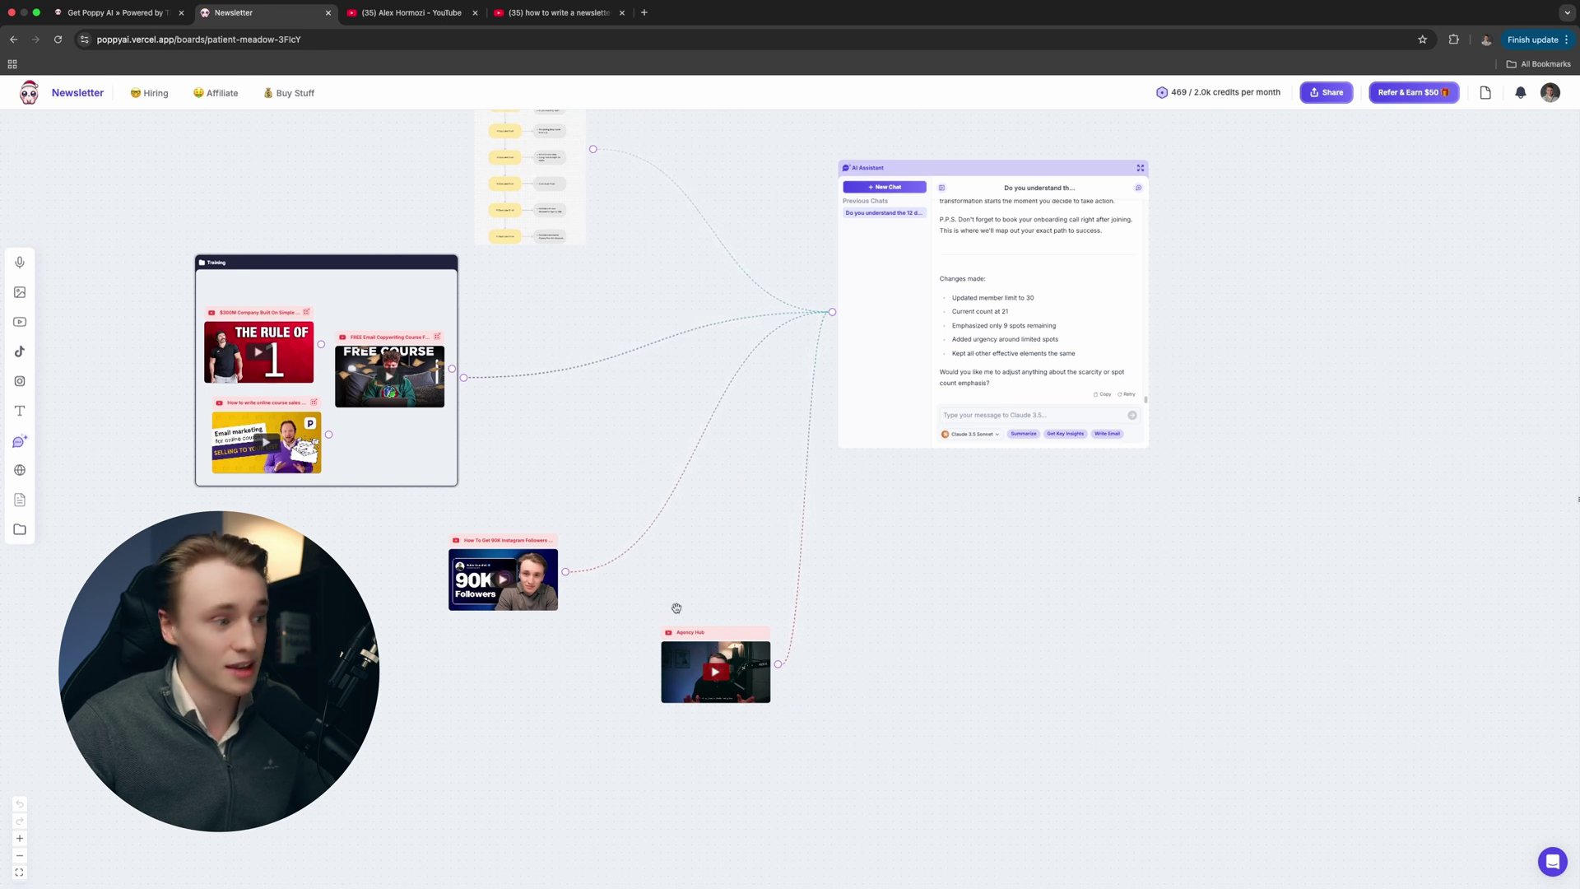
{"action": "left_click_drag", "start_coordinate": [497, 543], "coordinate": [453, 550]}
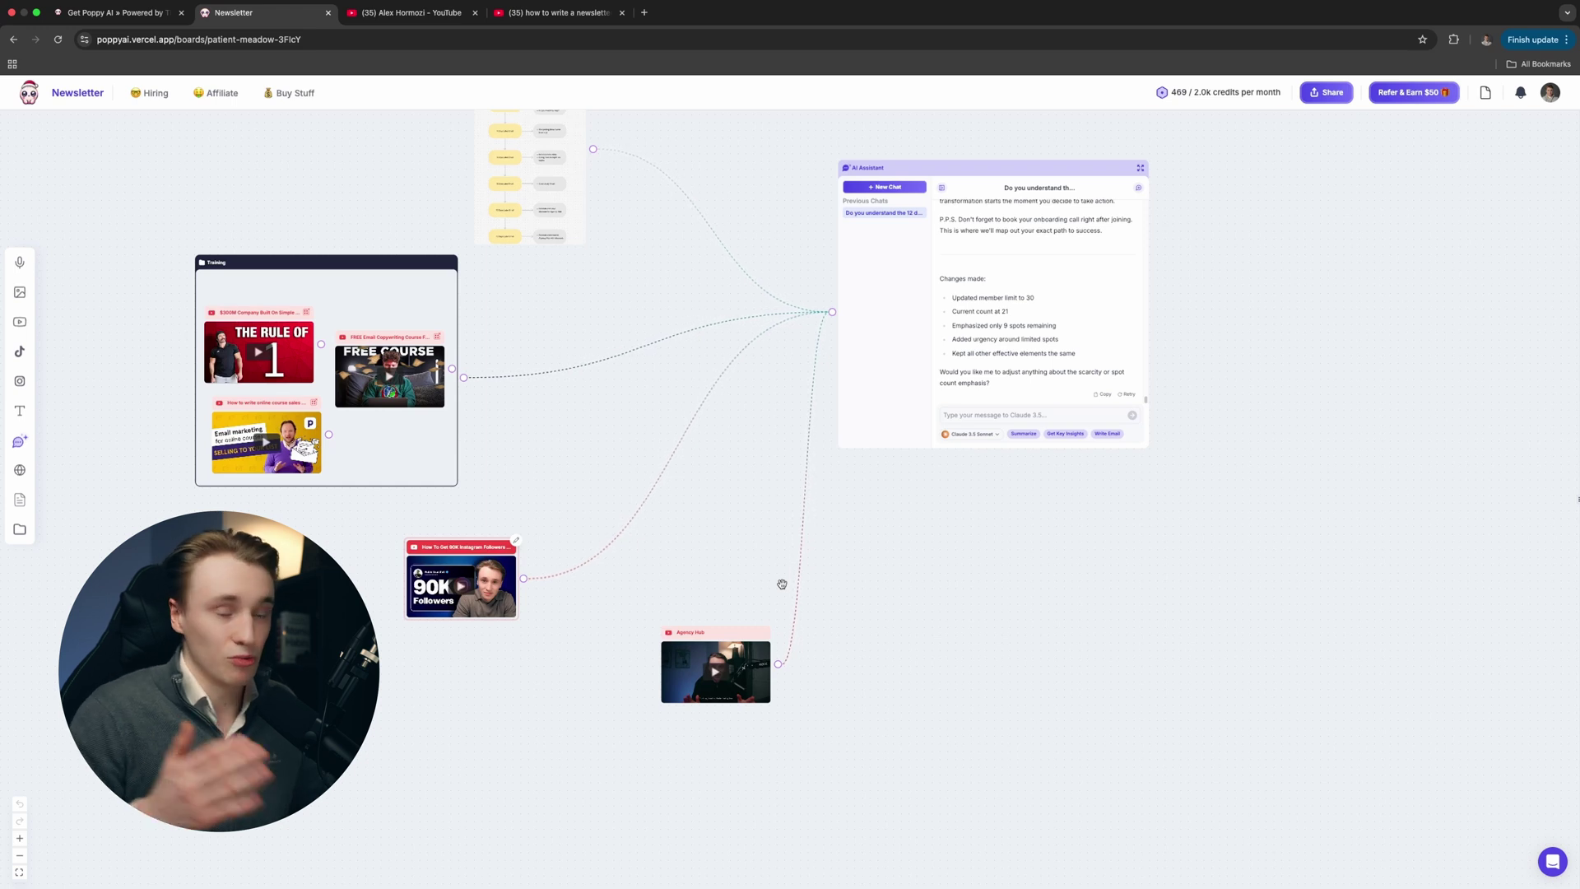
{"action": "scroll", "coordinate": [754, 510], "scroll_direction": "down", "scroll_amount": 1}
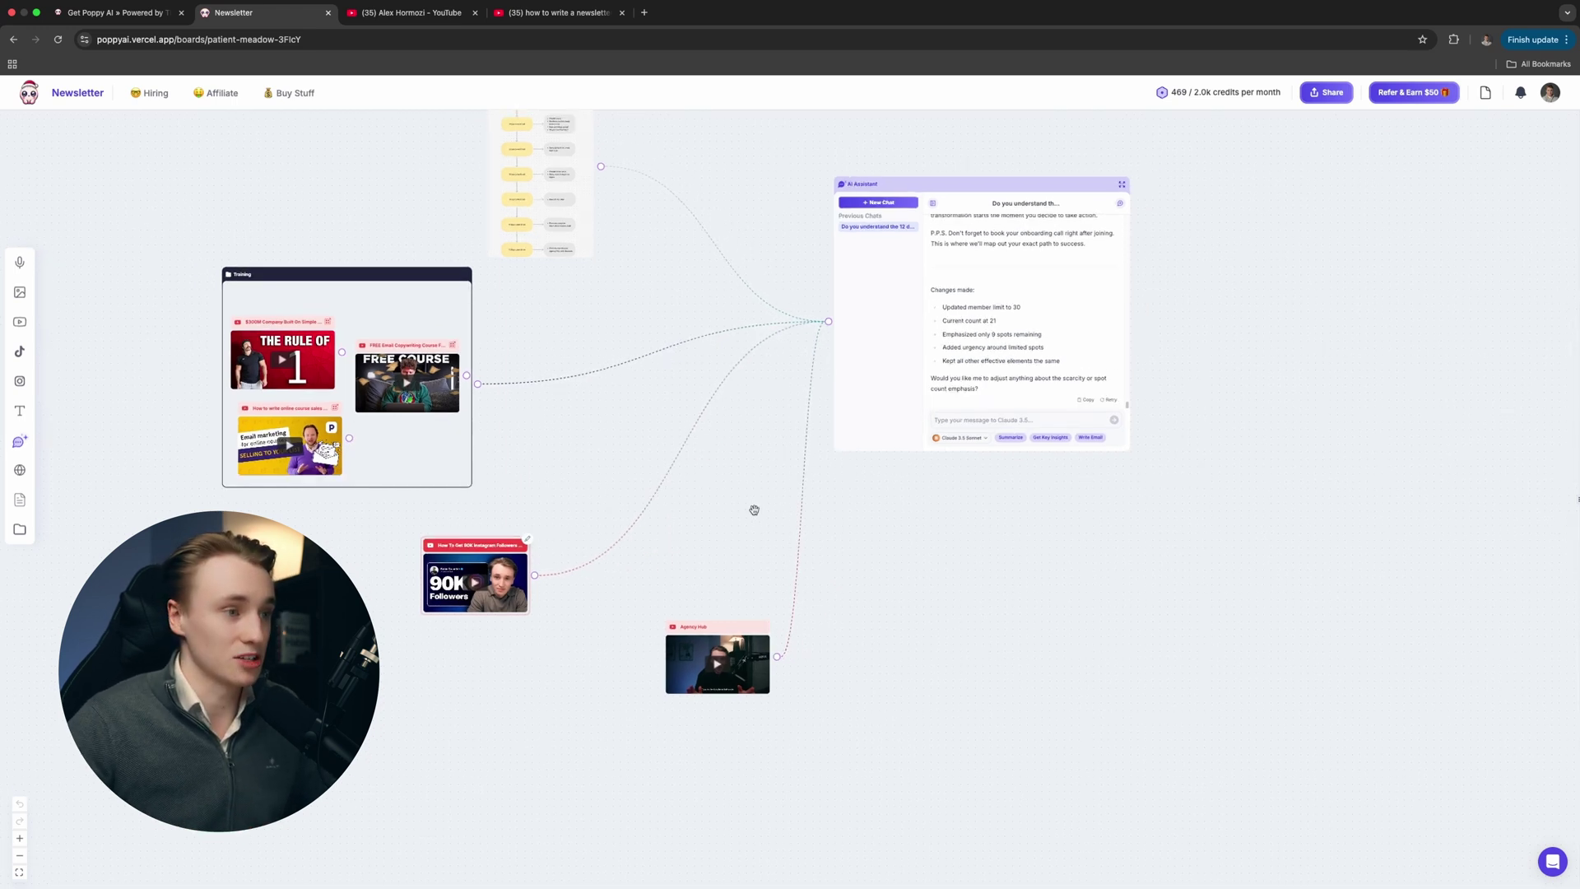
{"action": "scroll", "coordinate": [751, 499], "scroll_direction": "down", "scroll_amount": 2}
- Open the Poppy AI Replaced ChatGPT board and place a new AI chat near the top of the canvas
{"action": "key", "text": "super+bracketleft"}
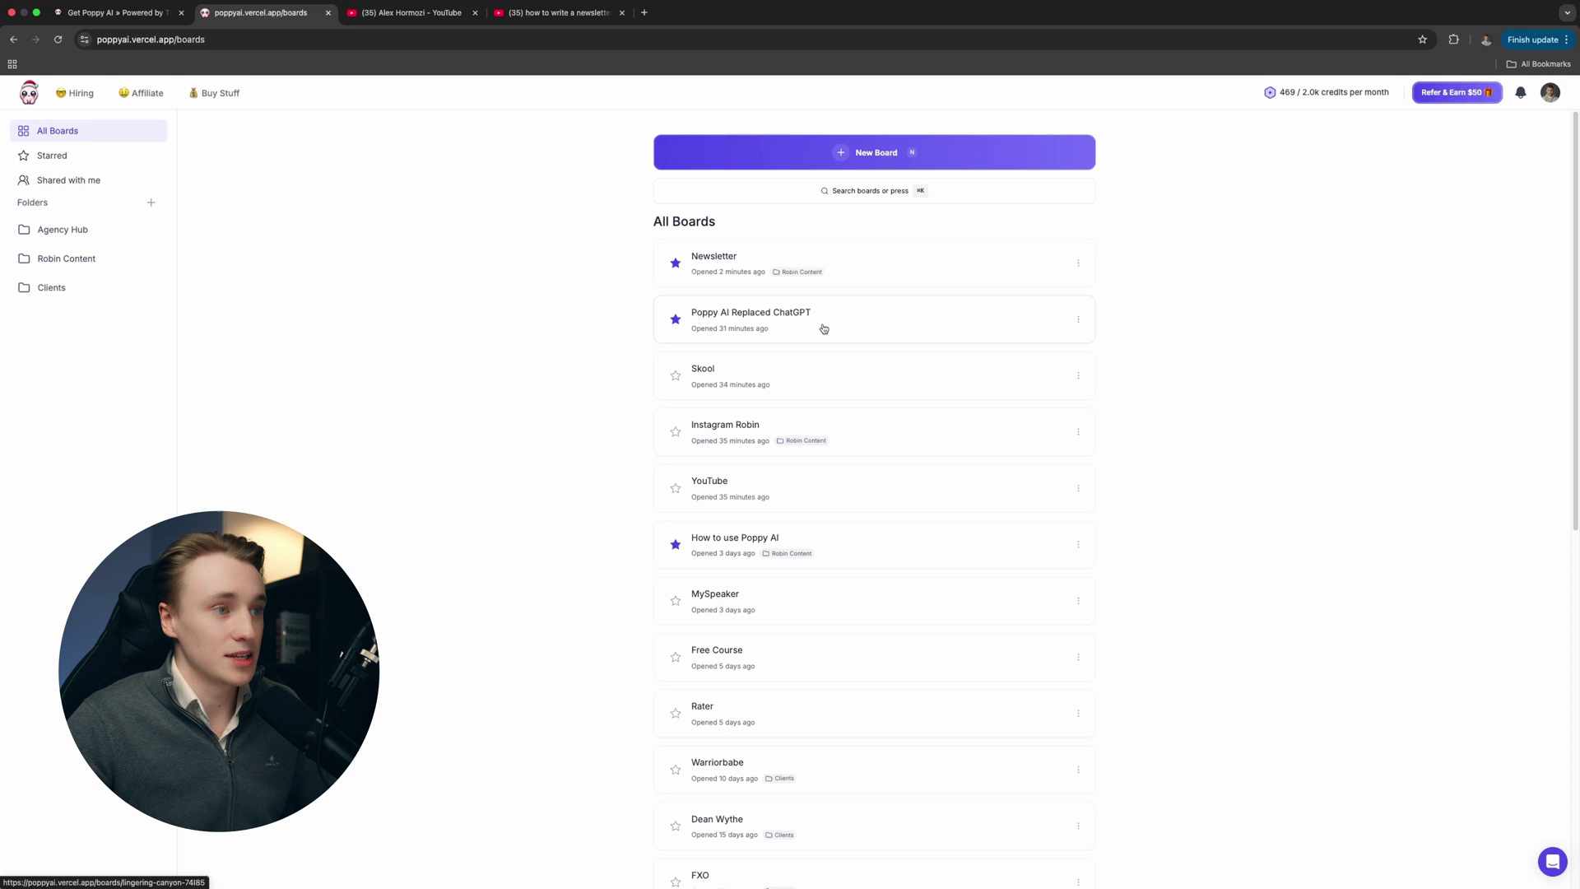
{"action": "left_click", "coordinate": [813, 322]}
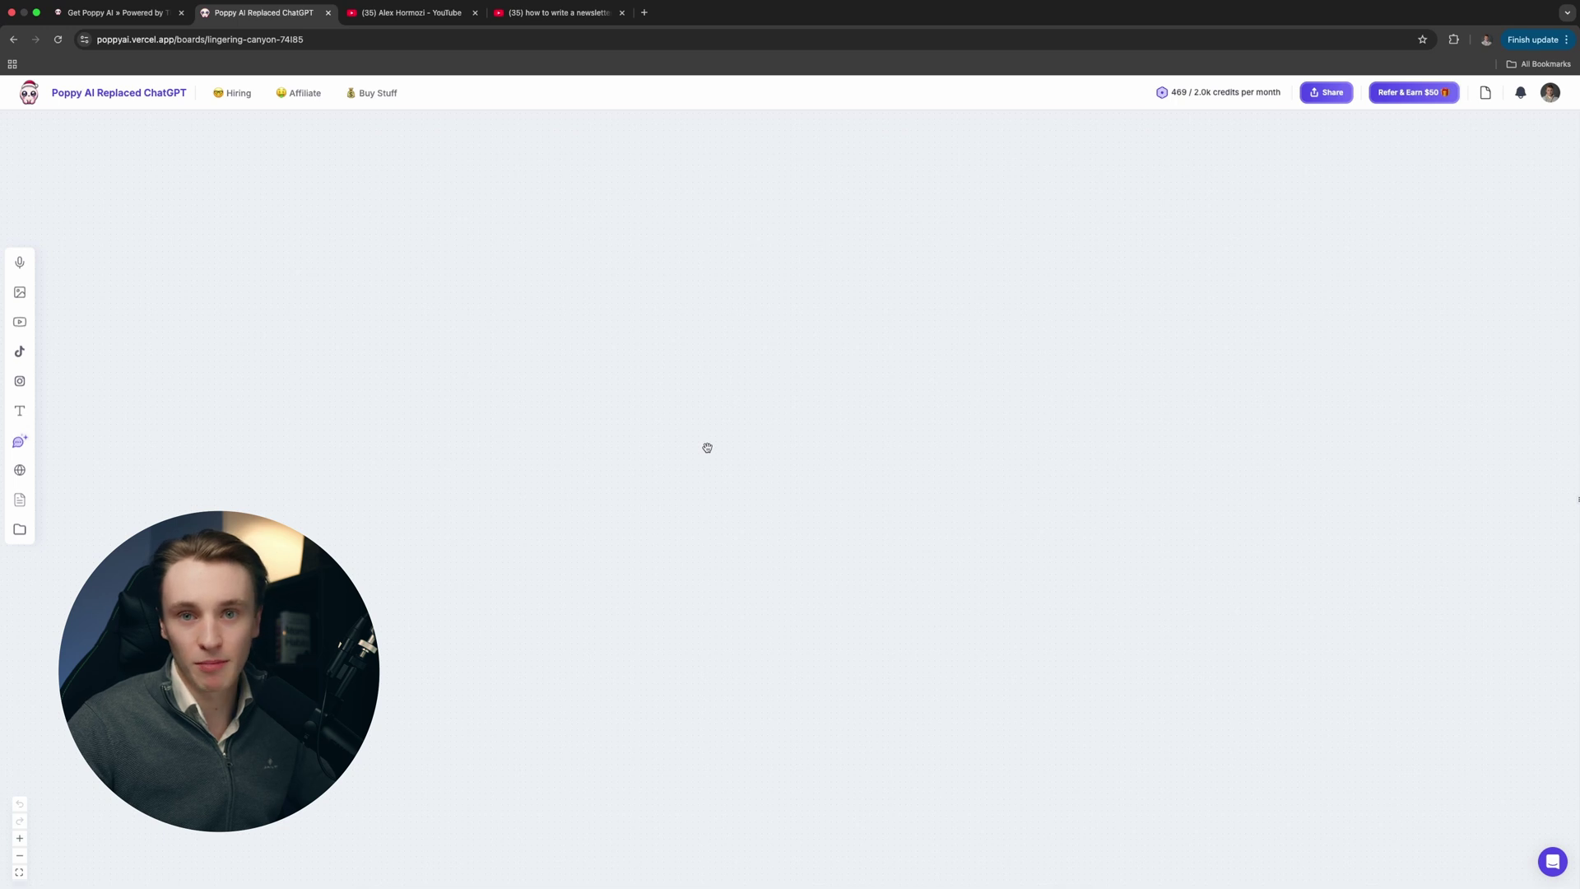
{"action": "left_click", "coordinate": [23, 446]}
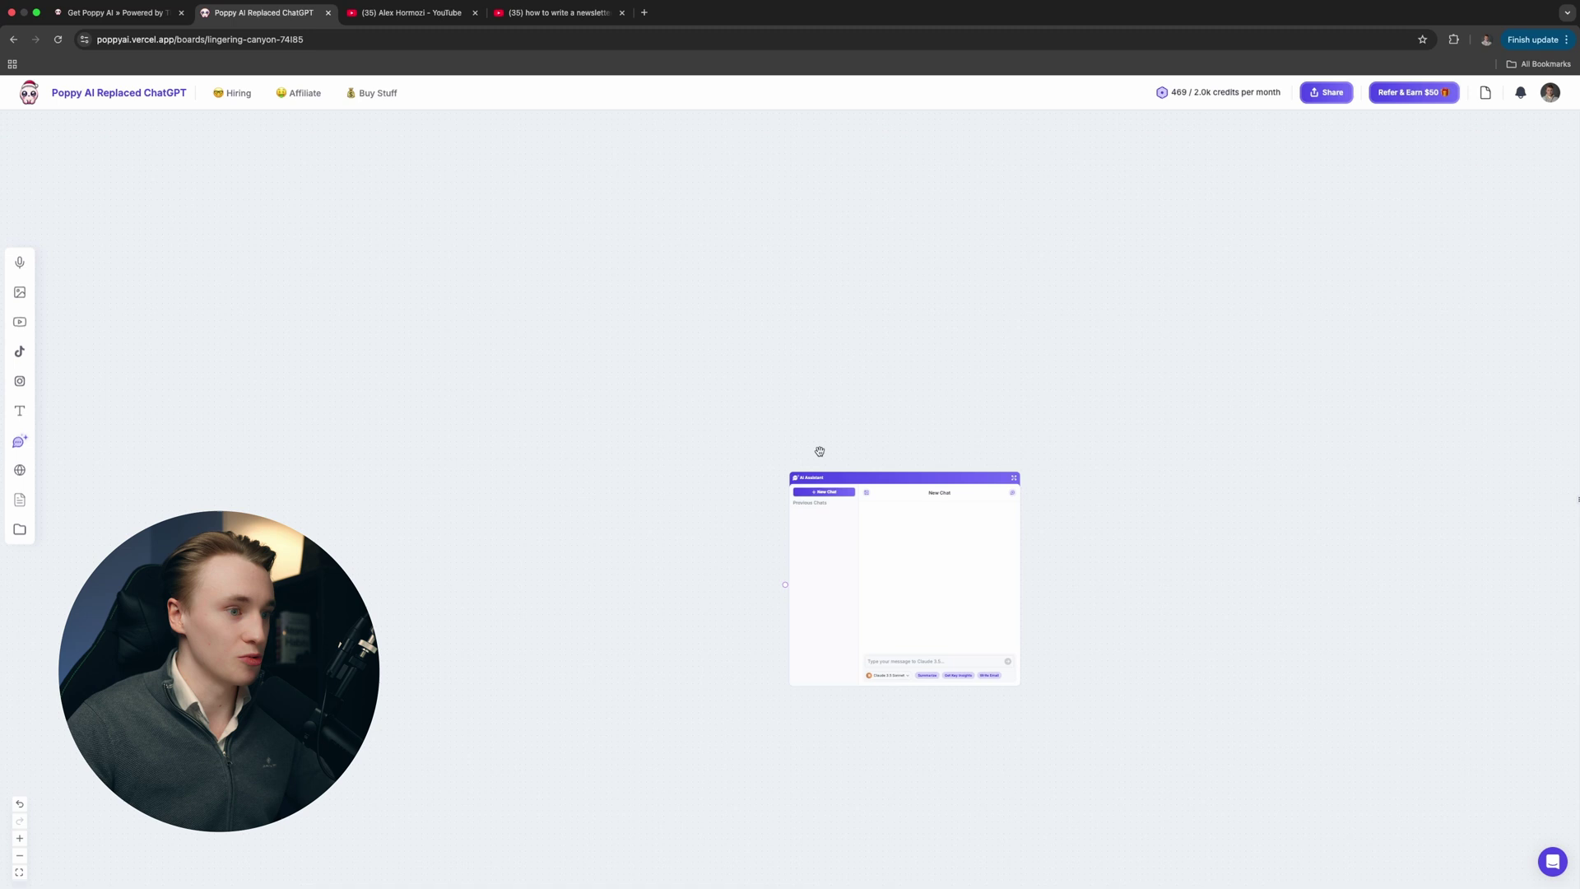
{"action": "left_click_drag", "start_coordinate": [949, 483], "coordinate": [938, 377]}
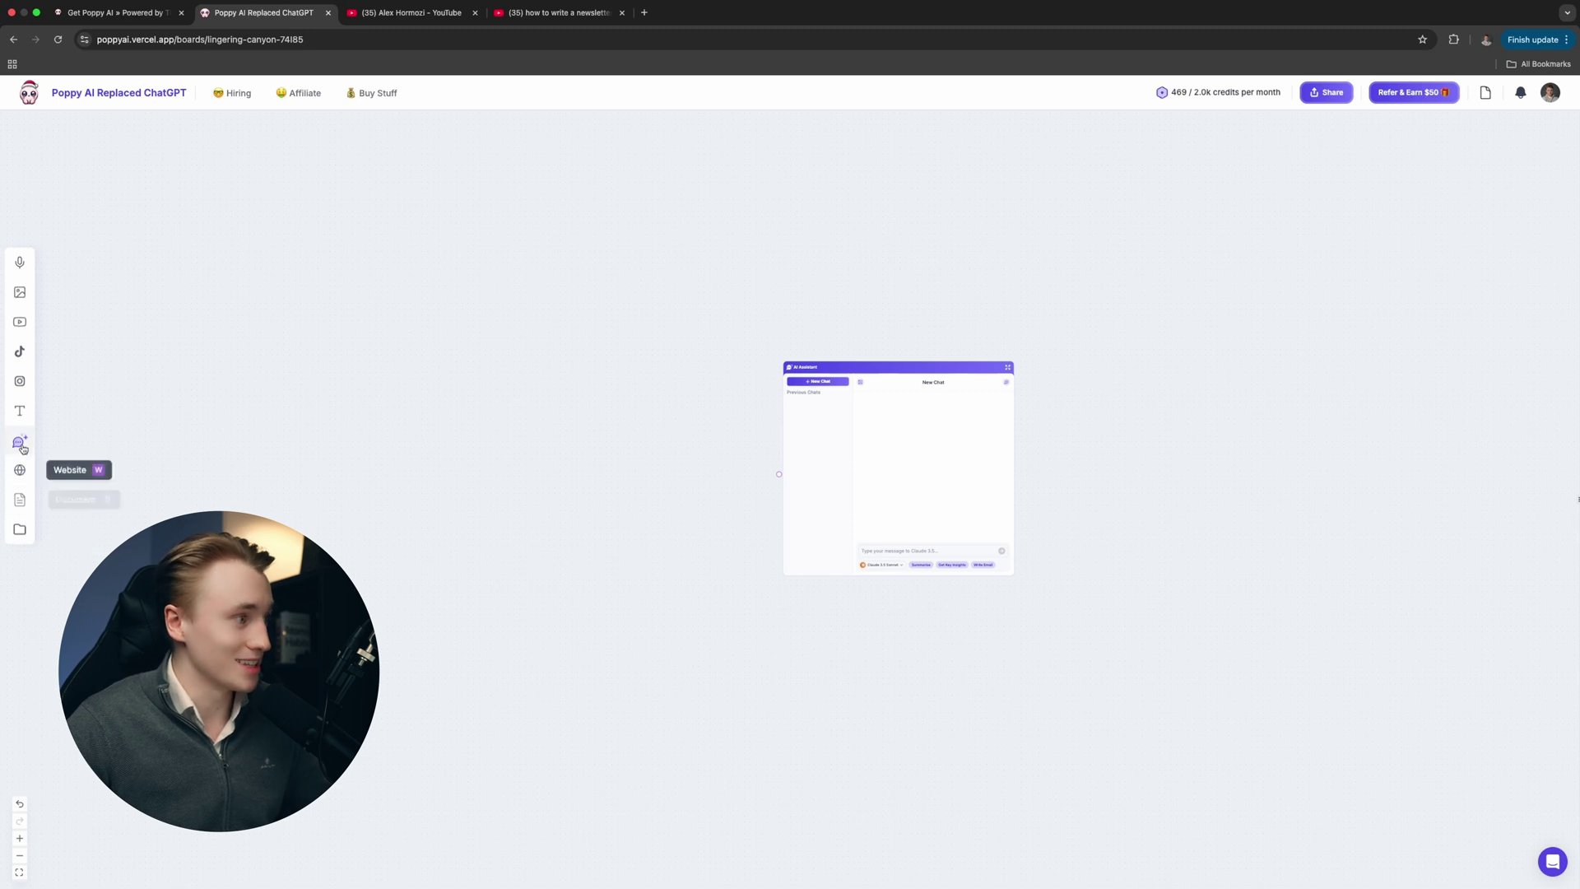
- Open the SIDE HUSTLE video 'It's Actually Pretty Easy to Get Ahead of 99% of People' and select its URL
{"action": "left_click", "coordinate": [418, 13]}
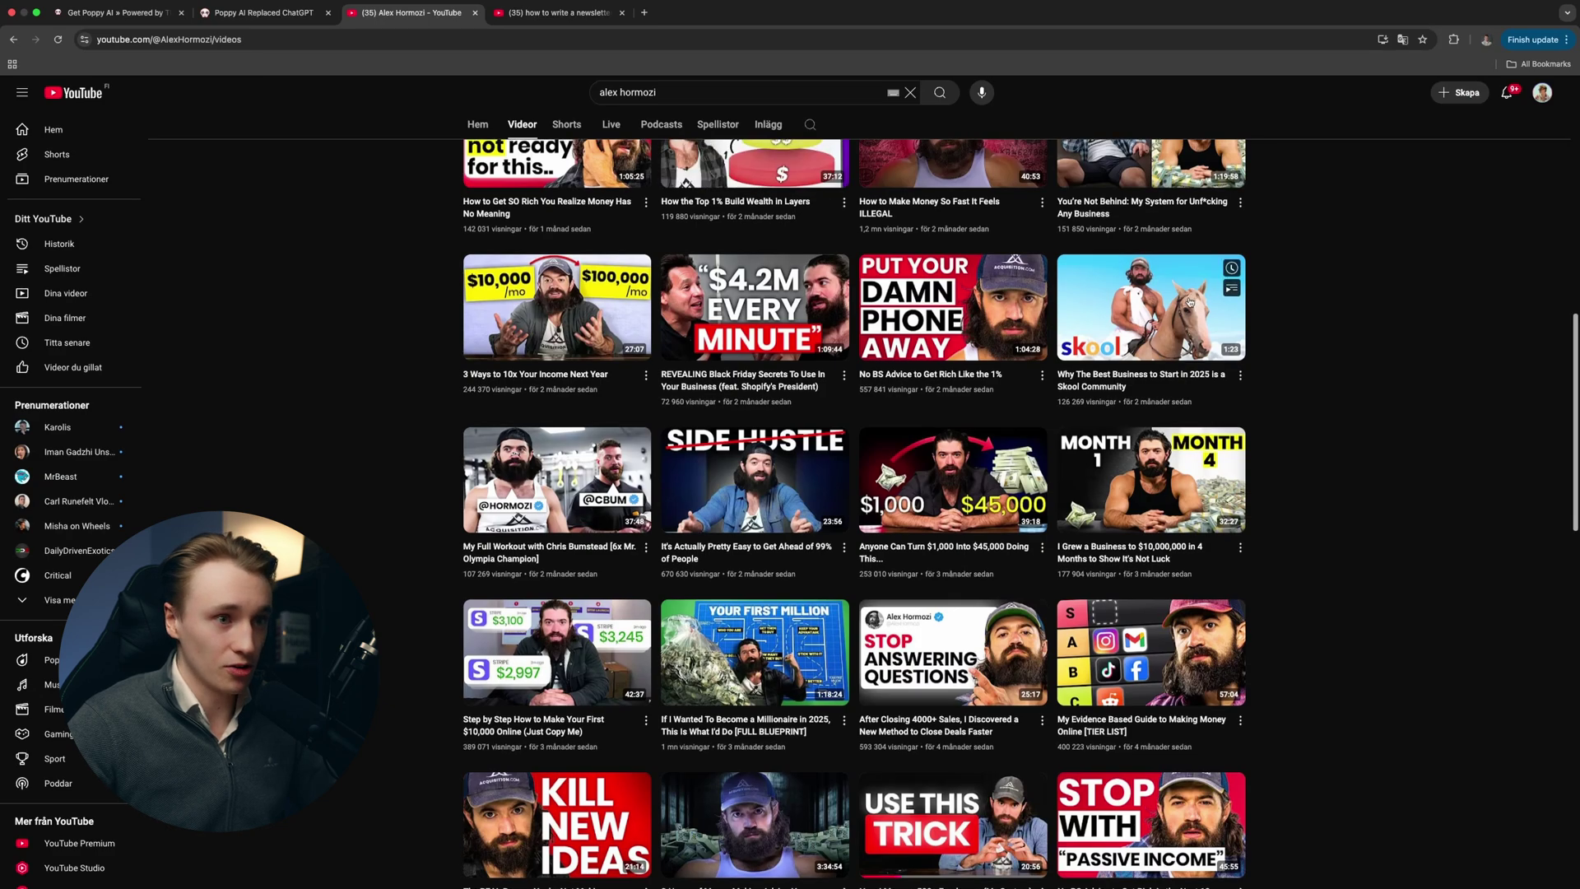
{"action": "scroll", "coordinate": [1165, 332], "scroll_direction": "up", "scroll_amount": 7}
{"action": "scroll", "coordinate": [1164, 331], "scroll_direction": "up", "scroll_amount": 2}
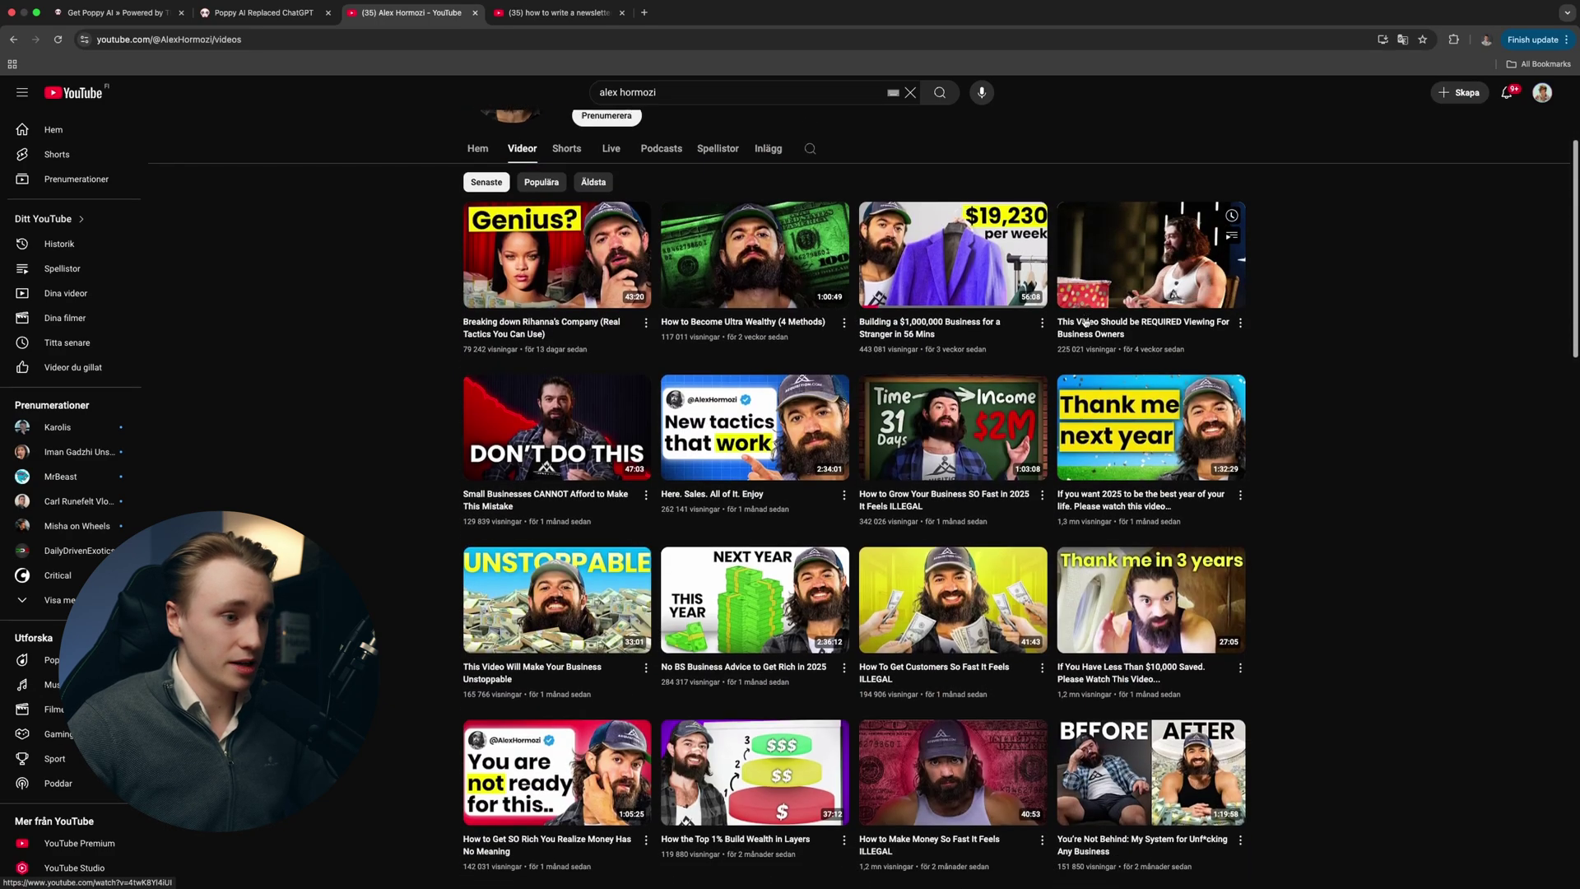
{"action": "scroll", "coordinate": [1094, 325], "scroll_direction": "down", "scroll_amount": 5}
{"action": "scroll", "coordinate": [1085, 322], "scroll_direction": "down", "scroll_amount": 1}
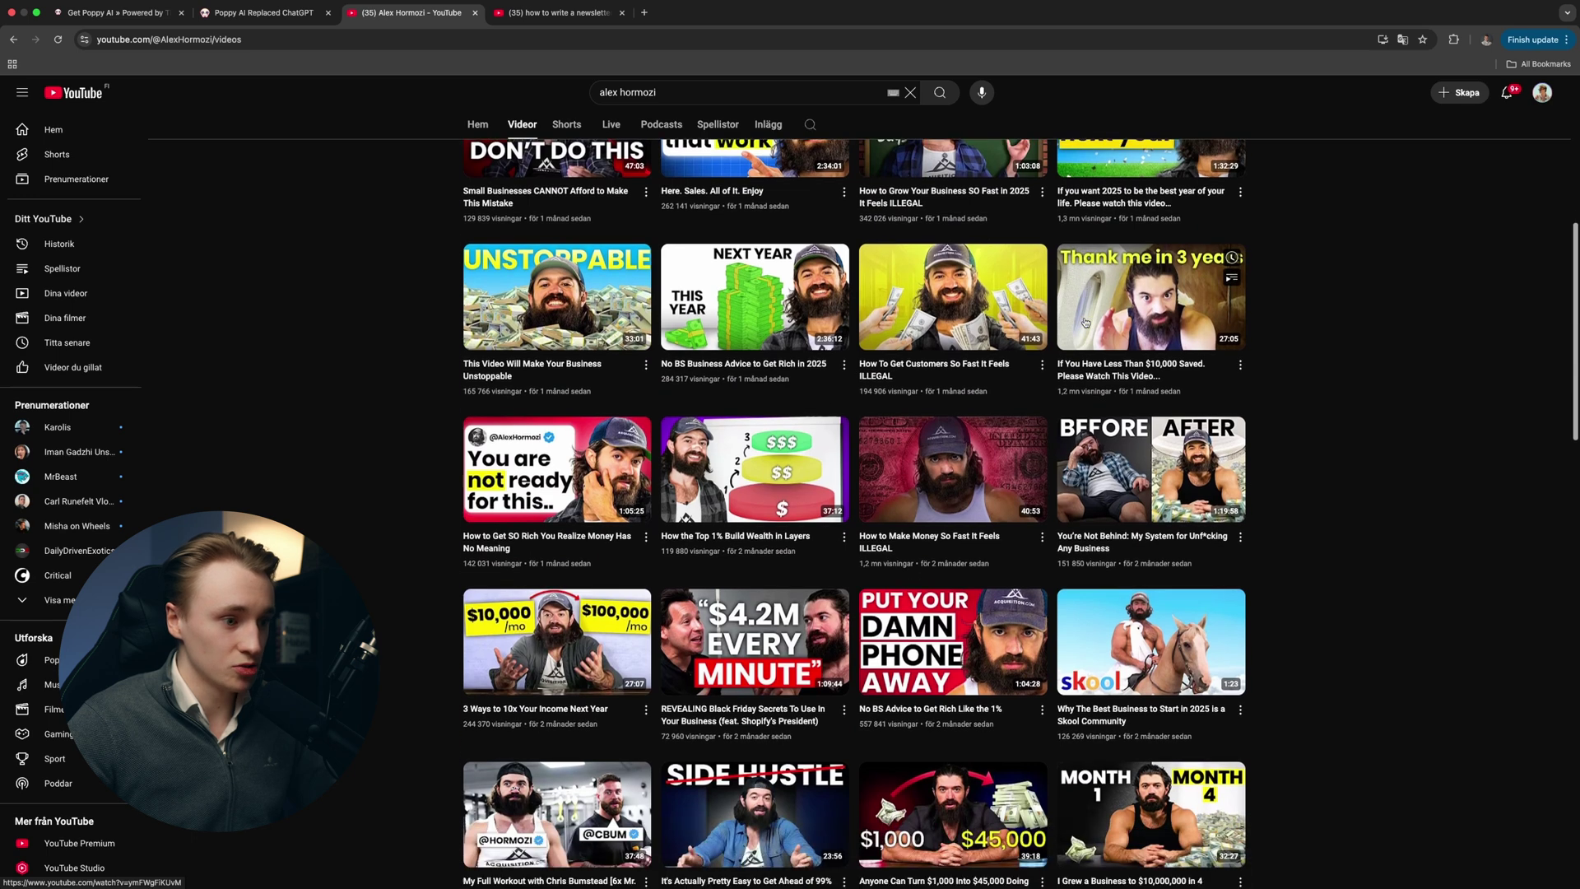
{"action": "scroll", "coordinate": [936, 298], "scroll_direction": "up", "scroll_amount": 3}
{"action": "scroll", "coordinate": [930, 298], "scroll_direction": "down", "scroll_amount": 7}
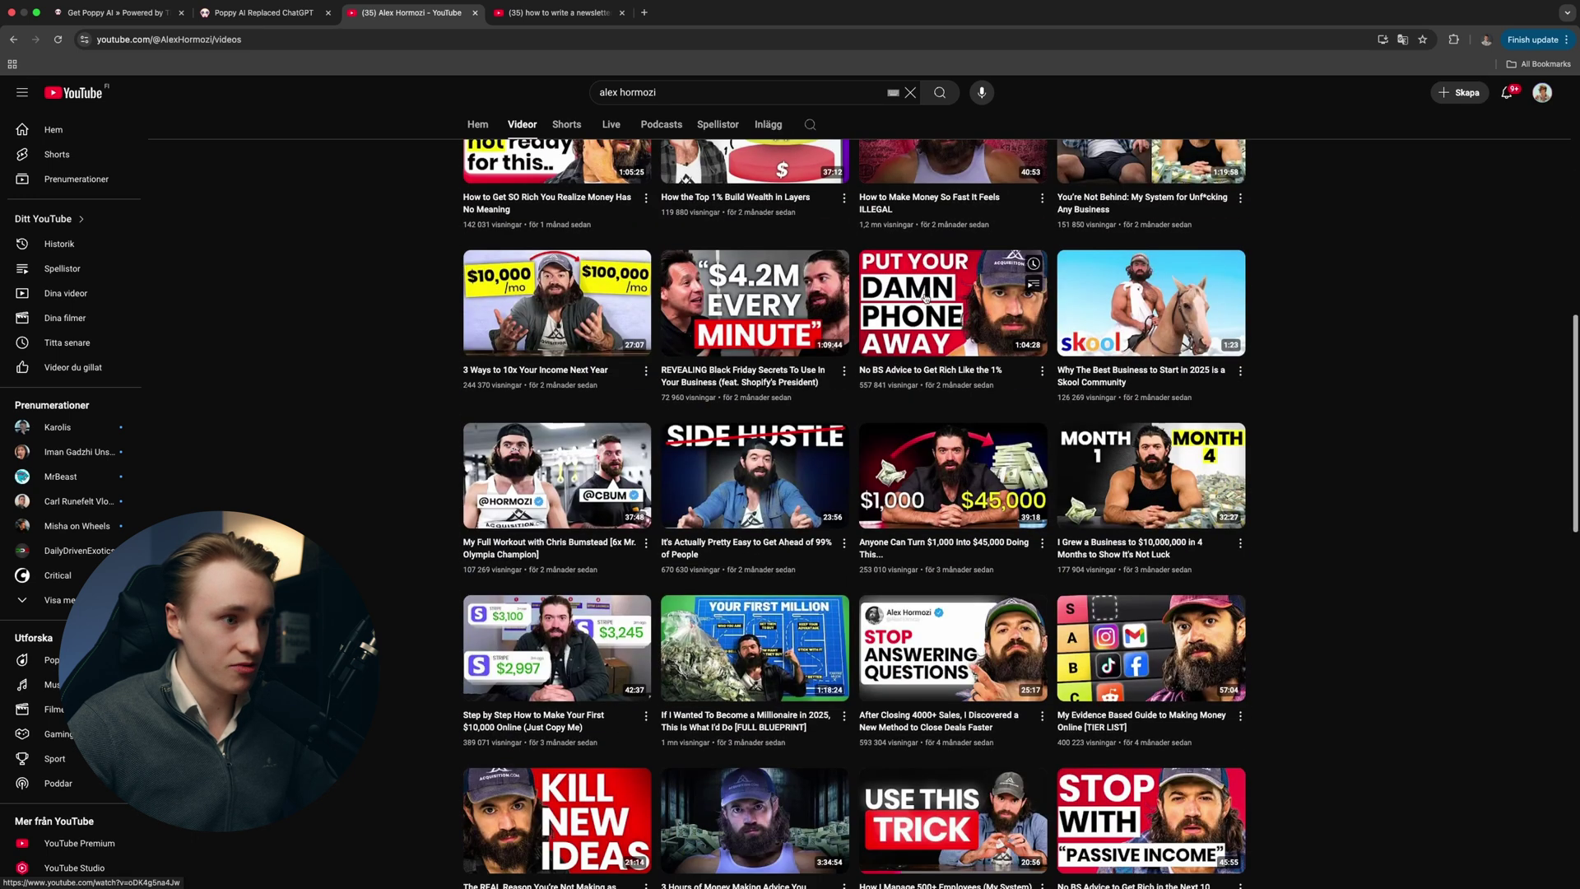
{"action": "scroll", "coordinate": [926, 298], "scroll_direction": "down", "scroll_amount": 1}
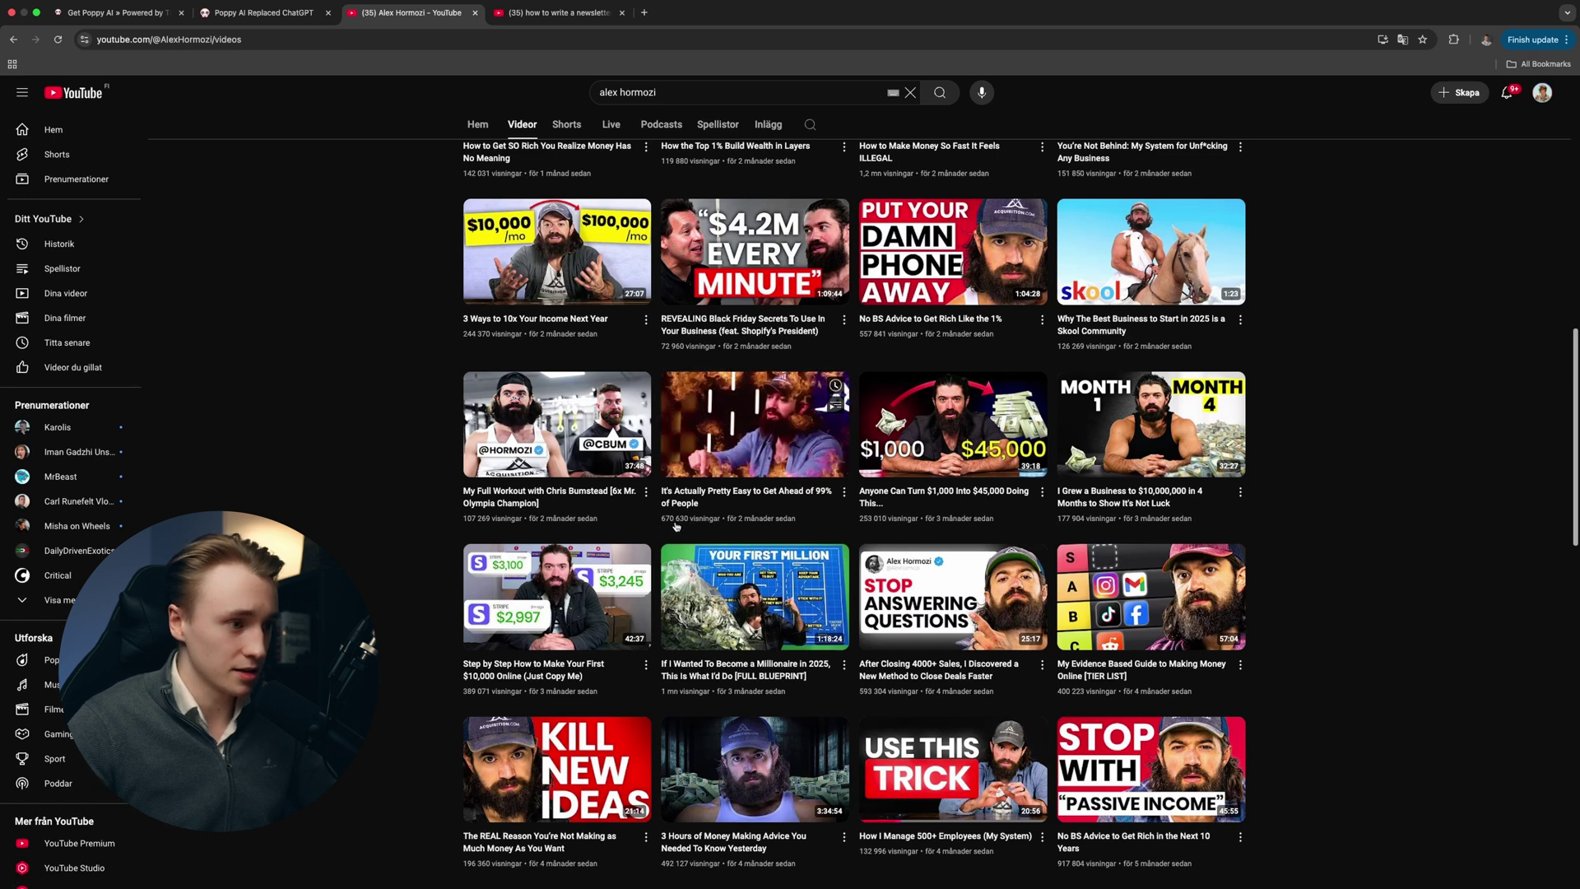
{"action": "left_click", "coordinate": [779, 436]}
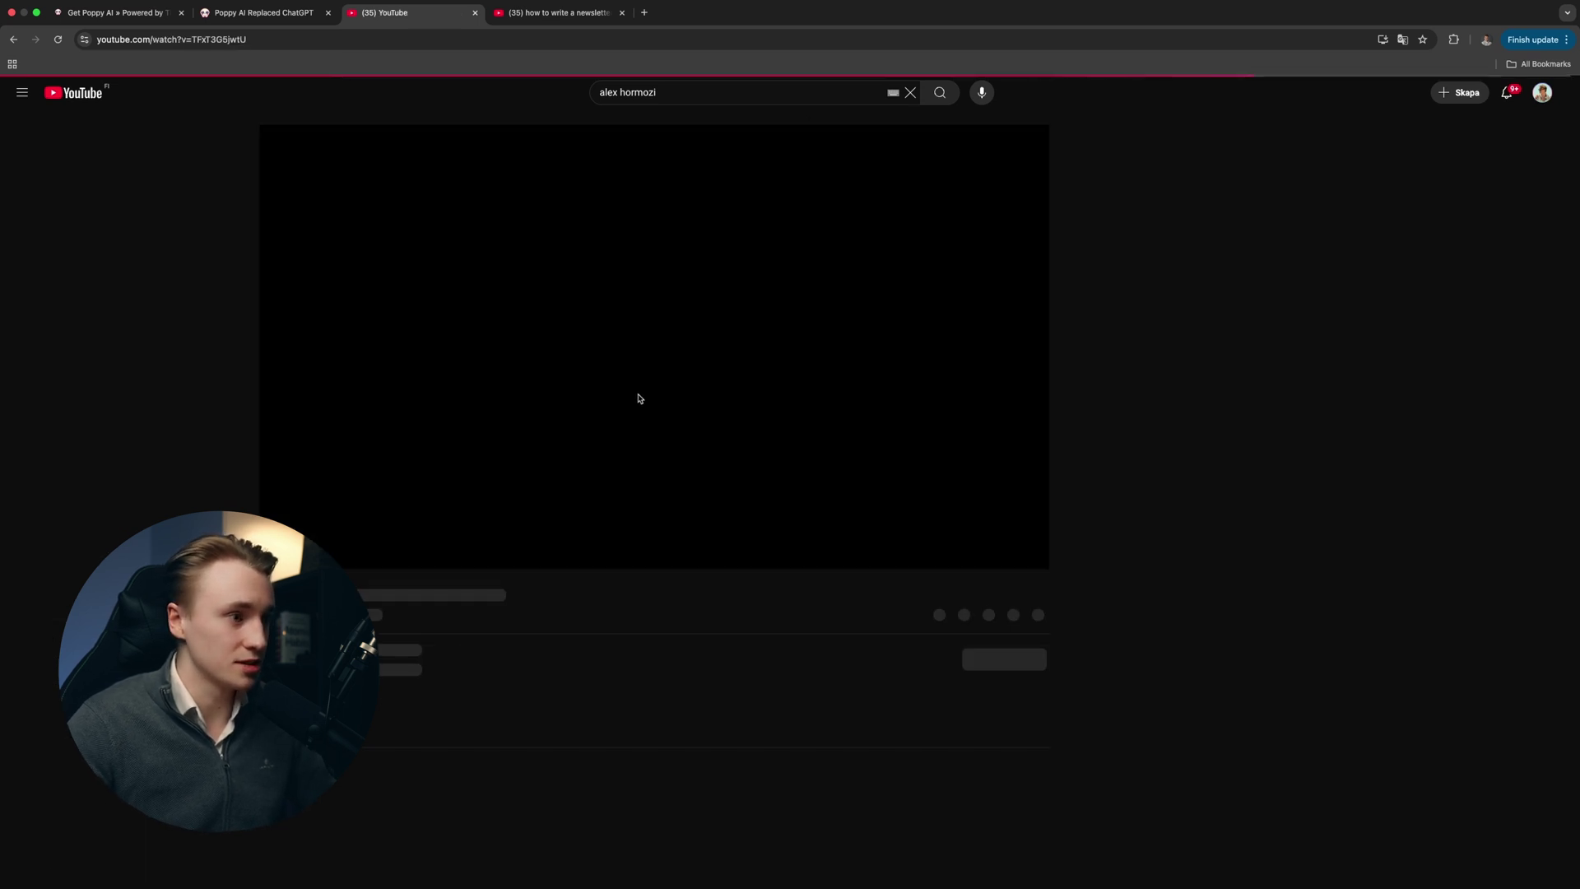
{"action": "left_click", "coordinate": [301, 58]}
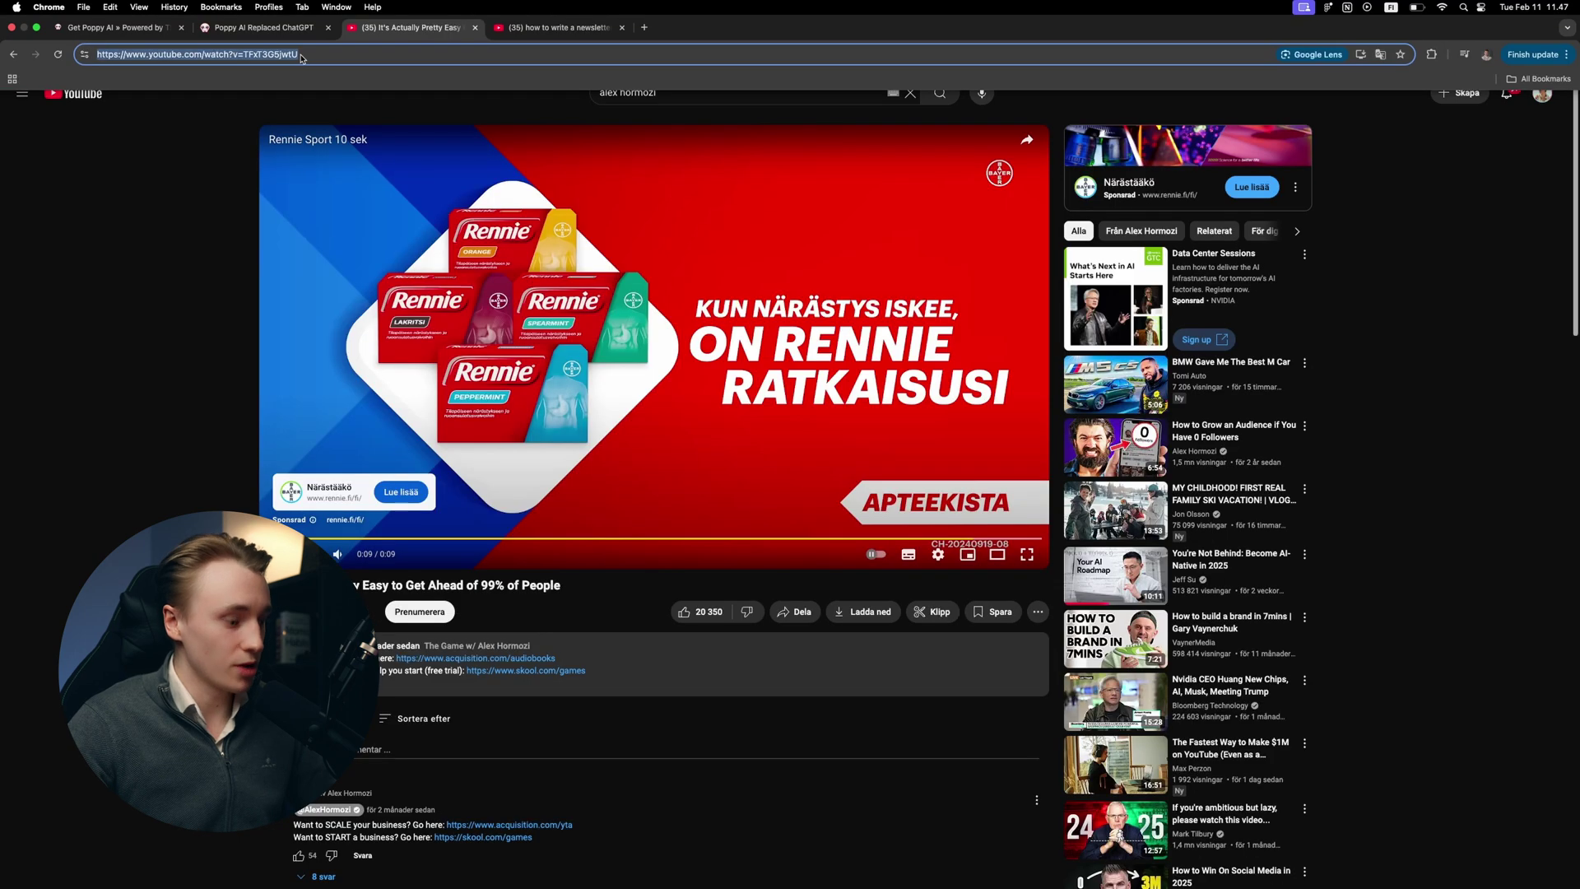
- Paste the YouTube video link onto the Poppy AI board, clear of the AI Assistant
{"action": "left_click", "coordinate": [263, 27]}
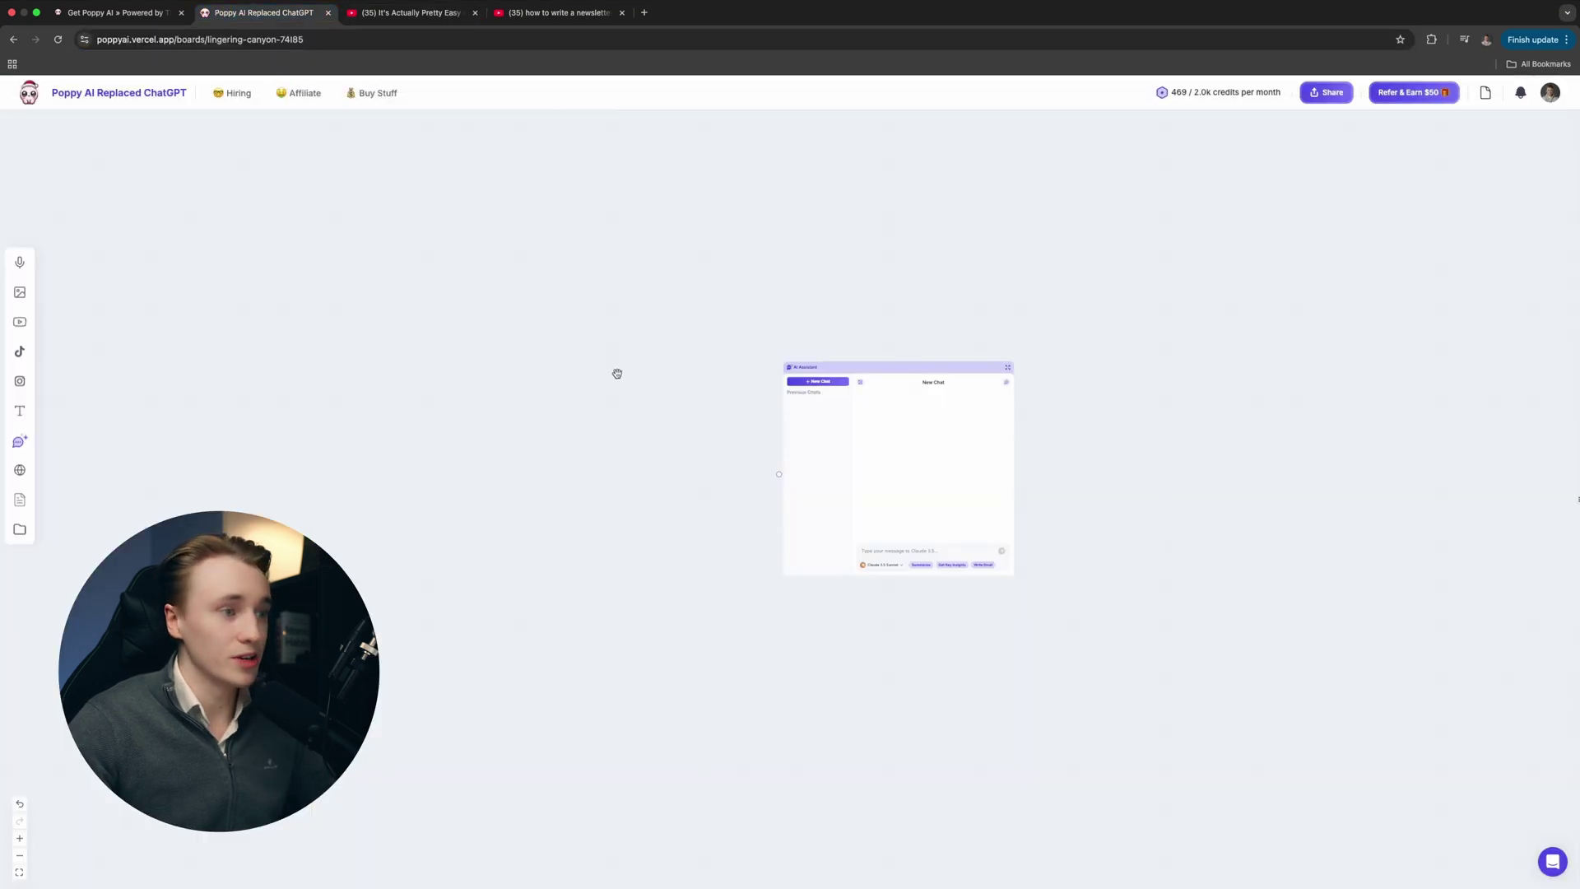
{"action": "key", "text": "super+v"}
{"action": "left_click_drag", "start_coordinate": [825, 494], "coordinate": [484, 318]}
{"action": "scroll", "coordinate": [771, 357], "scroll_direction": "up", "scroll_amount": 3}
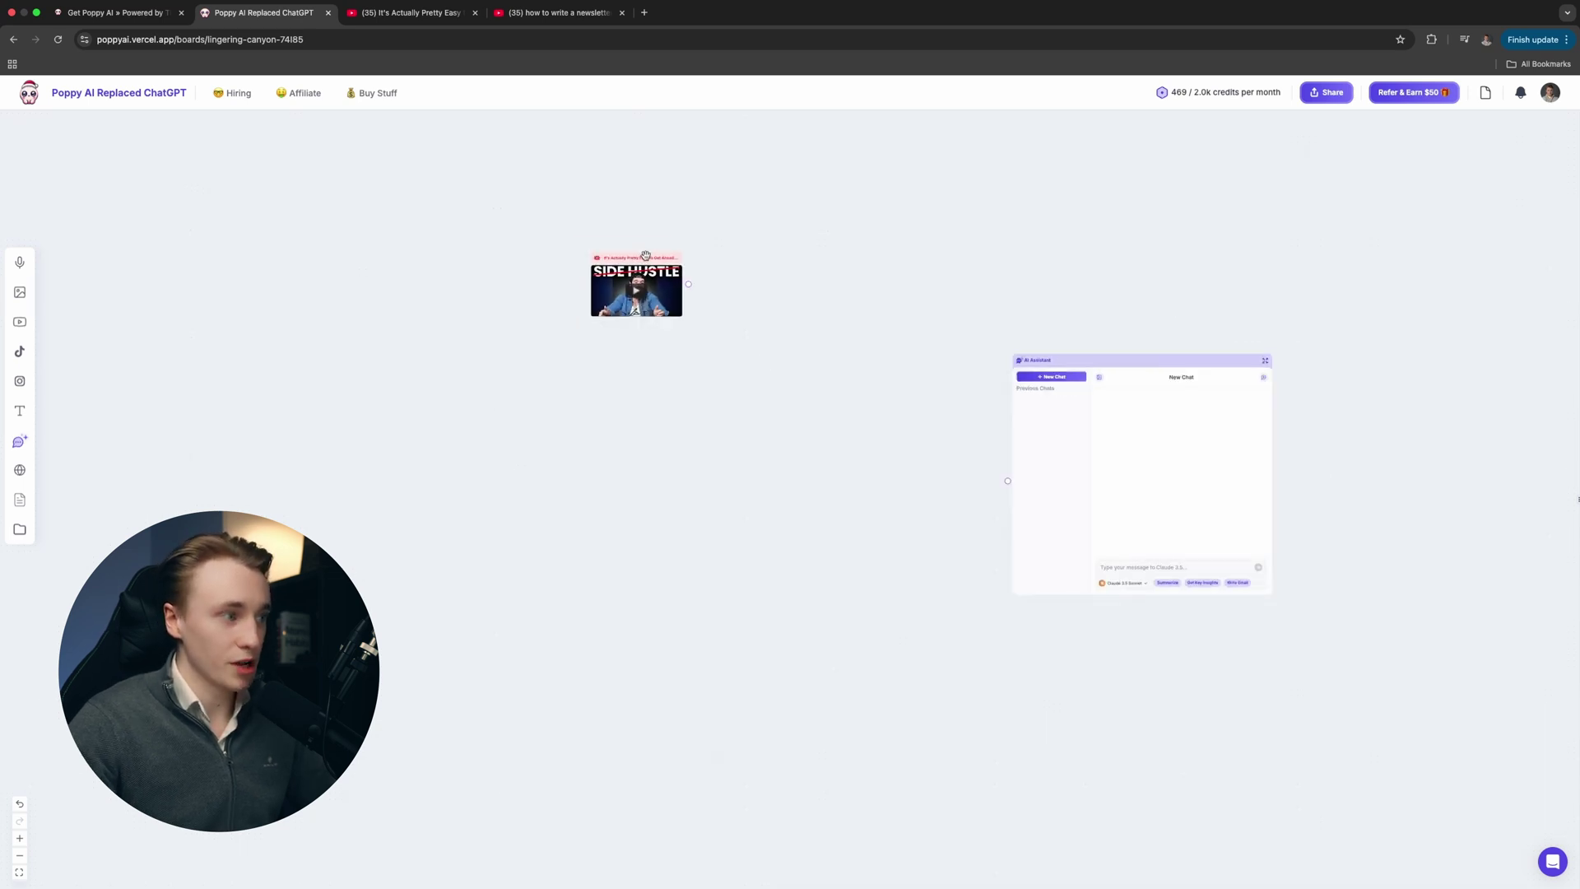
- Put the video inside a new group sized to fit it and rename the group 'AIex'
{"action": "left_click", "coordinate": [30, 536]}
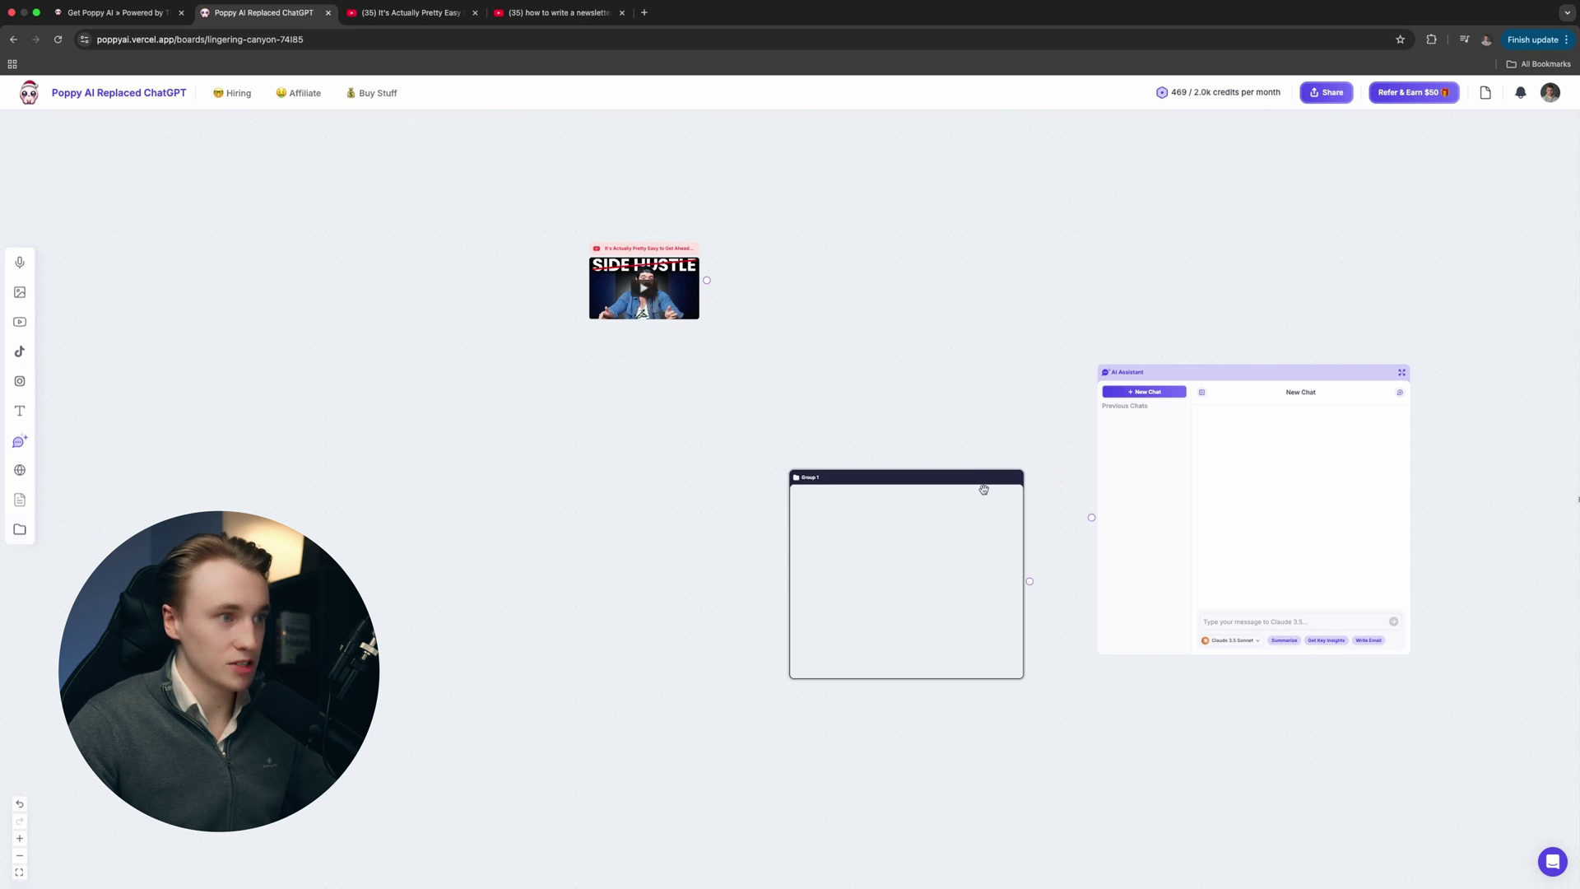
{"action": "left_click_drag", "start_coordinate": [984, 490], "coordinate": [641, 368]}
{"action": "left_click_drag", "start_coordinate": [663, 251], "coordinate": [536, 391]}
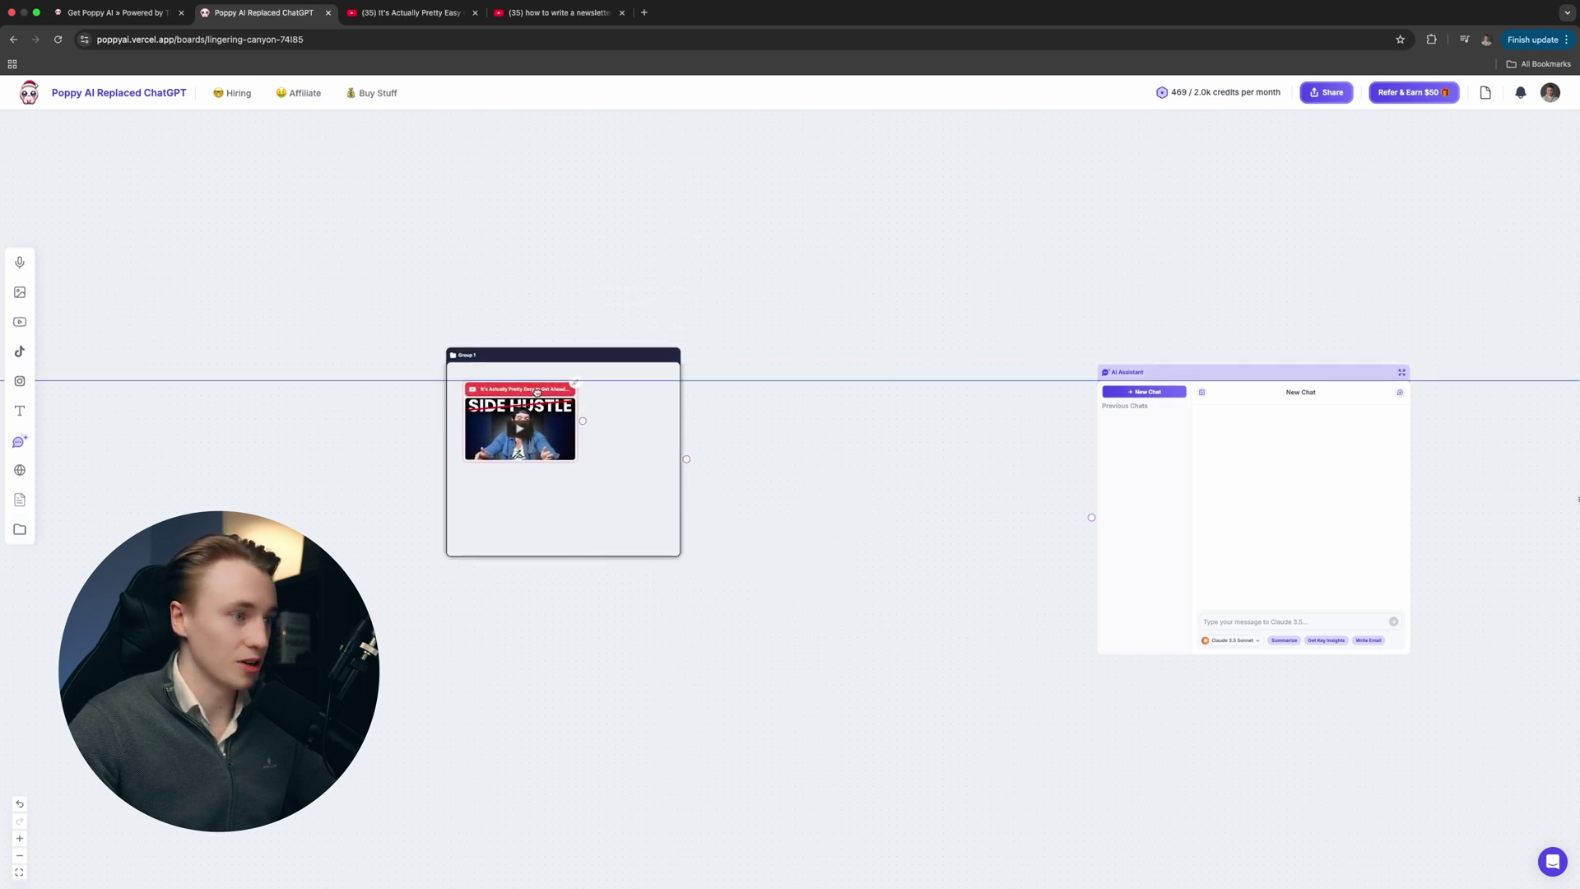
{"action": "left_click_drag", "start_coordinate": [580, 557], "coordinate": [594, 480]}
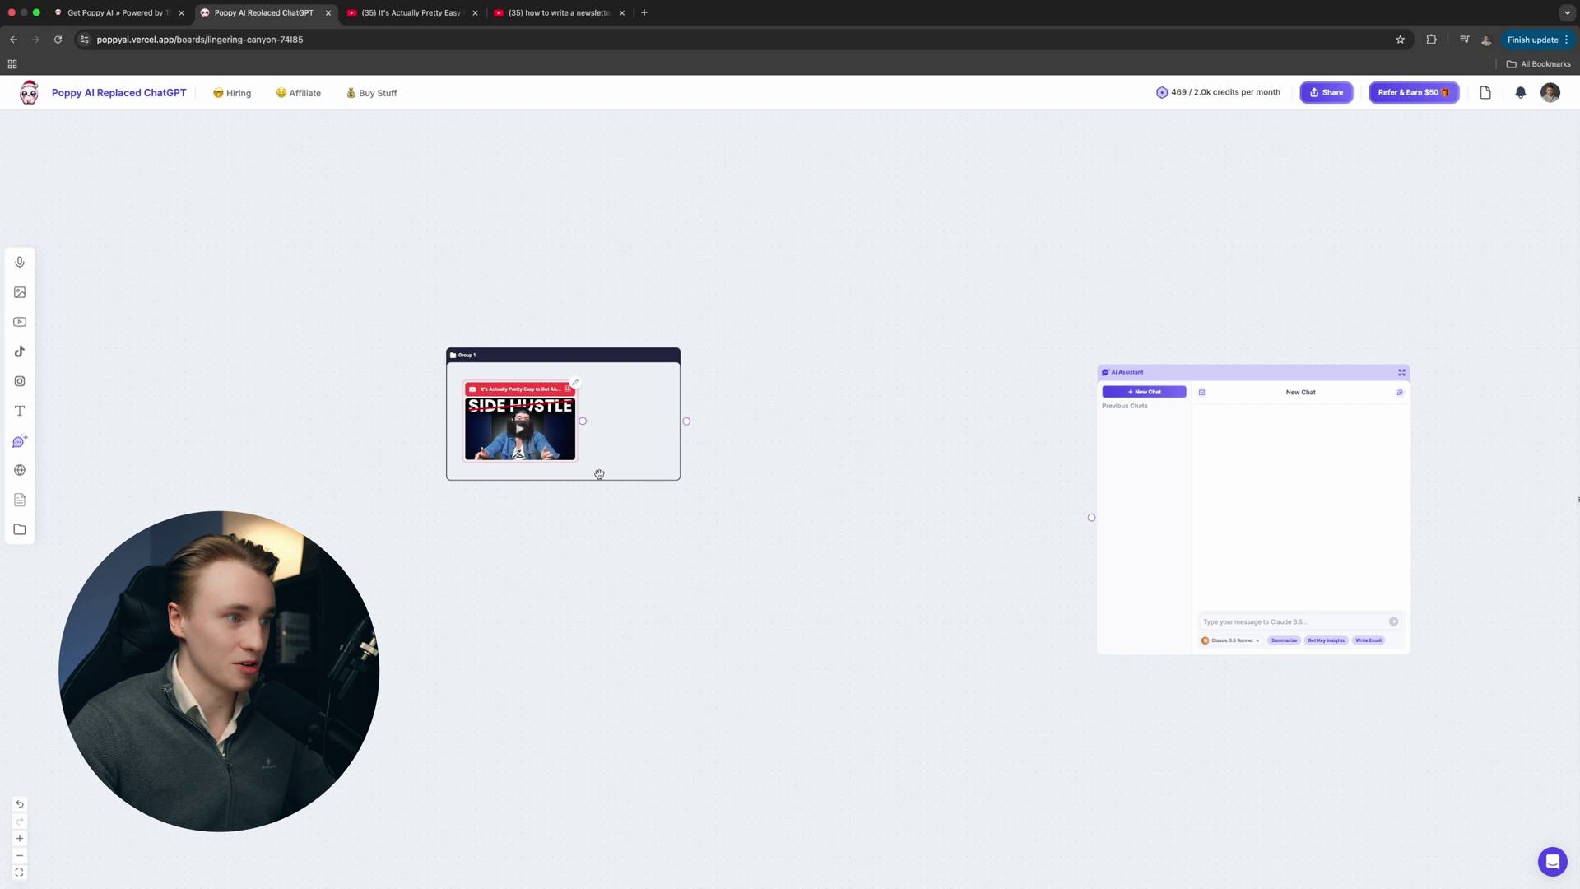
{"action": "double_click", "coordinate": [477, 359]}
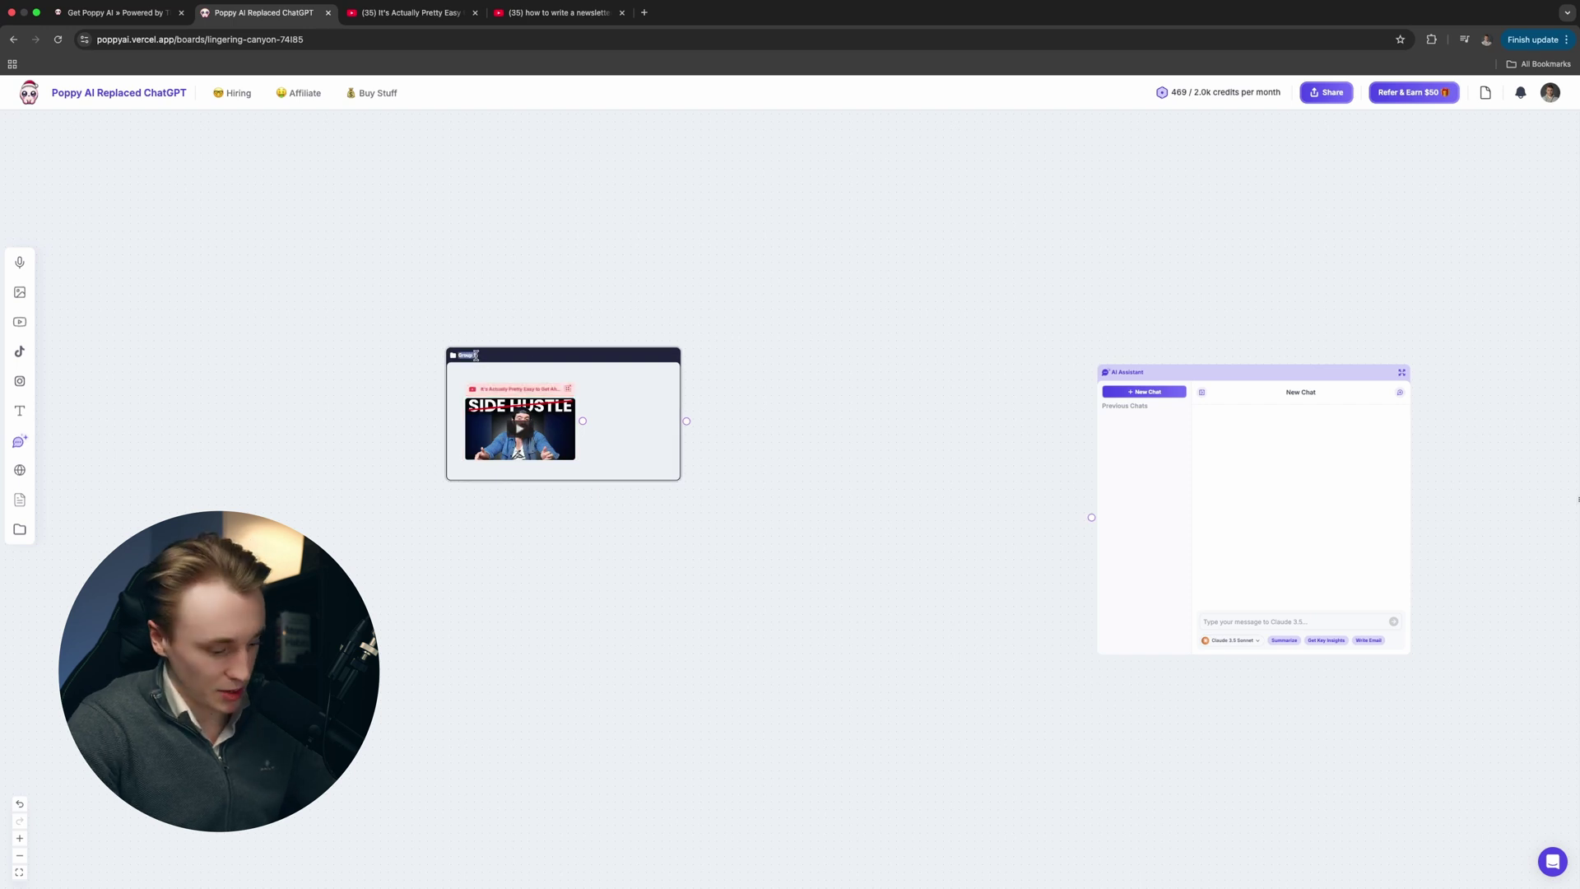
{"action": "type", "text": "AI"}
{"action": "type", "text": "ex"}
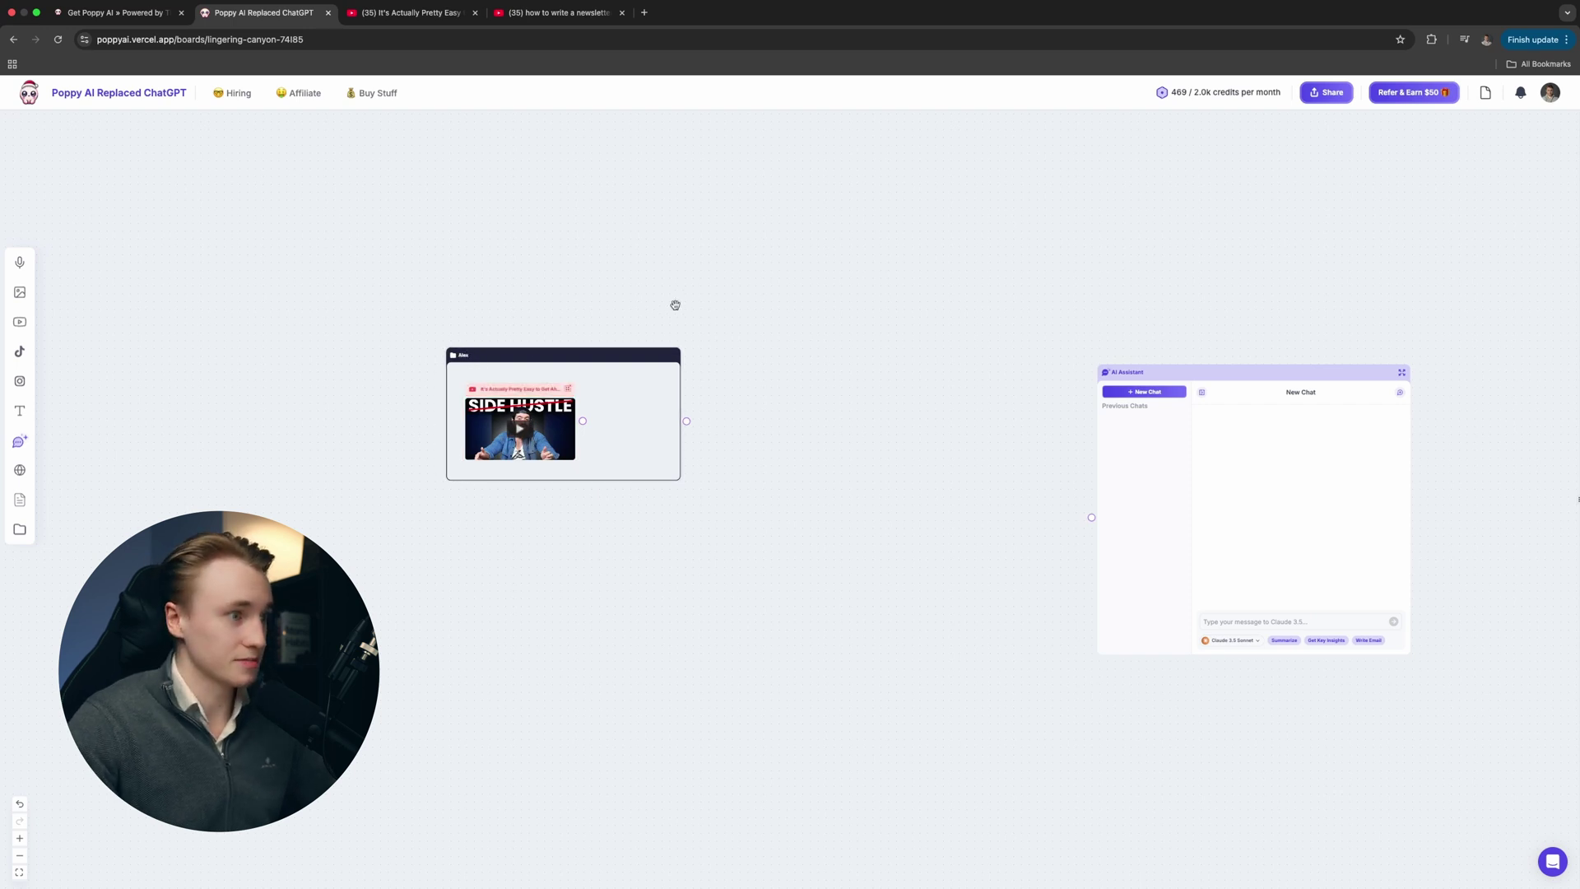
{"action": "left_click_drag", "start_coordinate": [621, 362], "coordinate": [637, 249]}
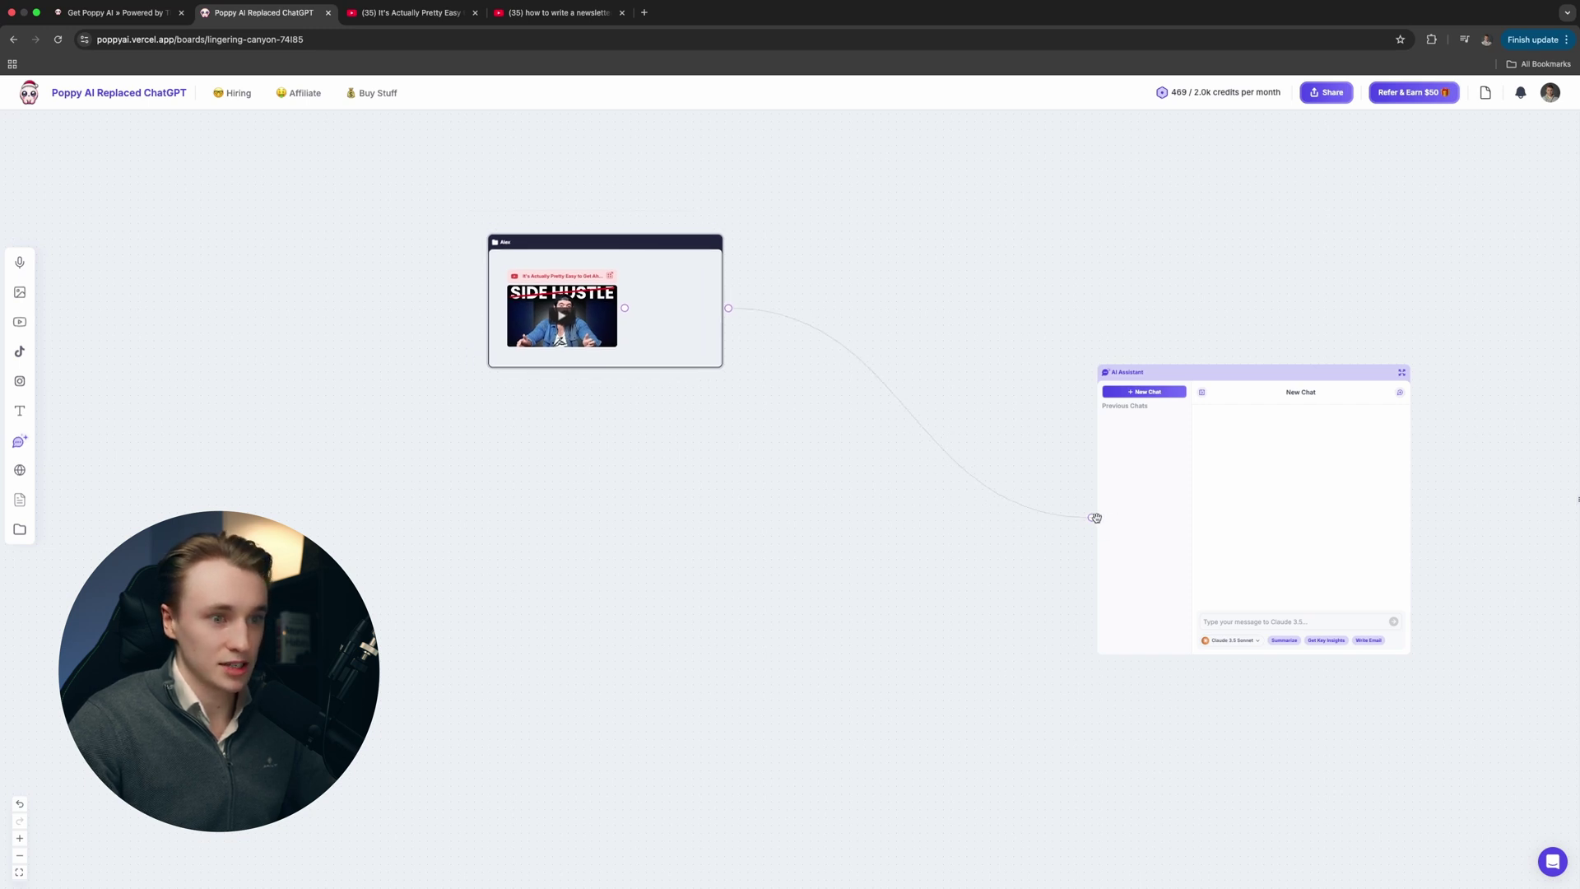
- Link the video group to the AI Assistant and ask it for the video's key takeaways
{"action": "left_click_drag", "start_coordinate": [1096, 516], "coordinate": [1092, 517]}
{"action": "left_click", "coordinate": [1305, 619]}
{"action": "type", "text": "Give me "}
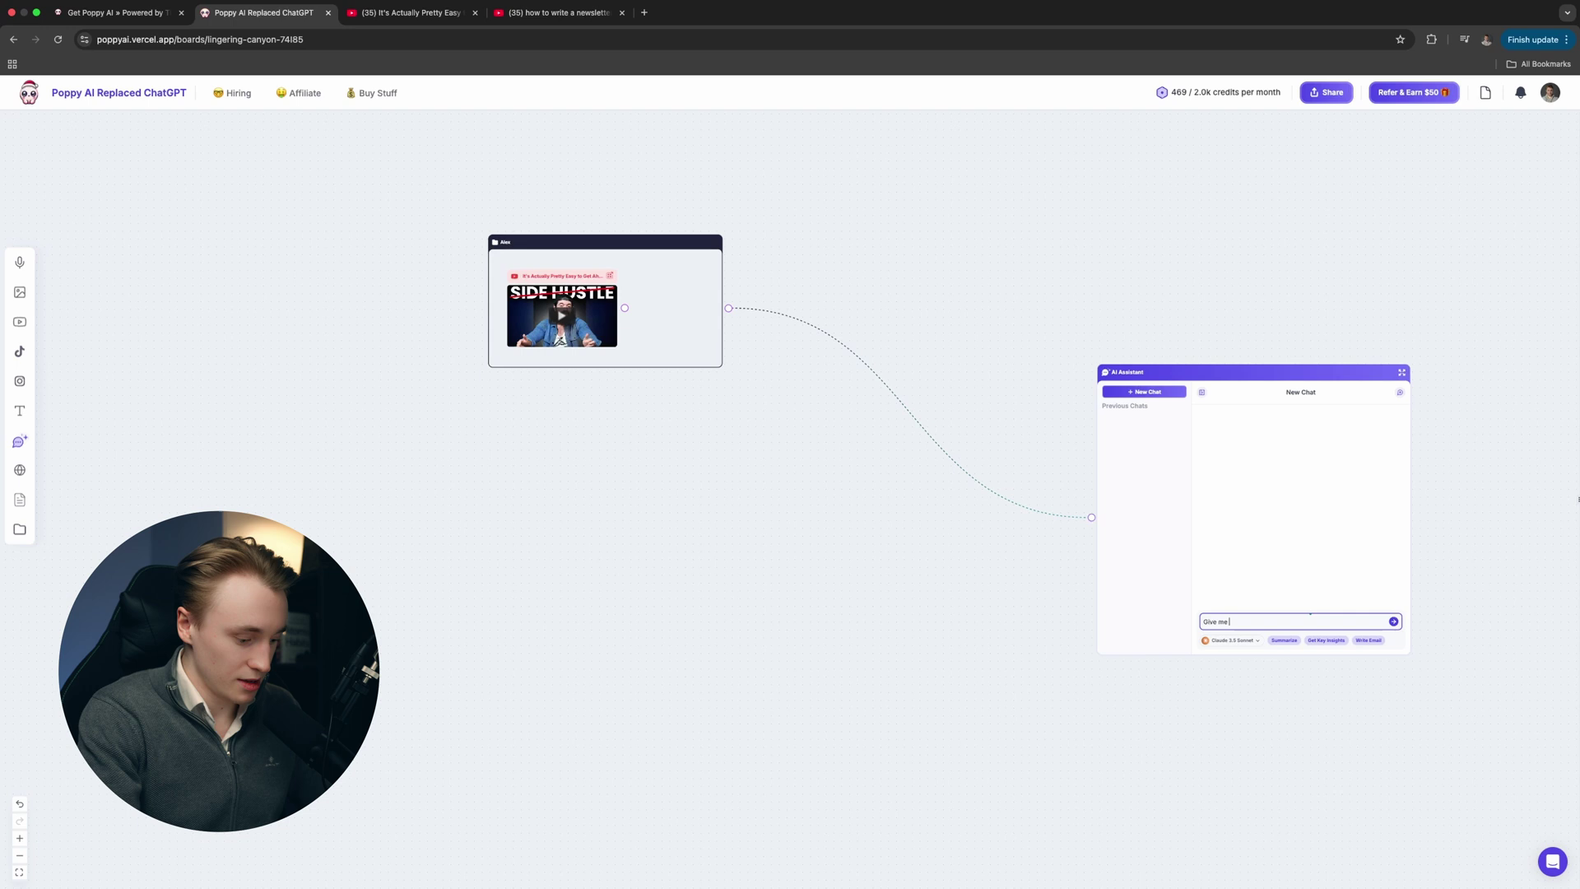
{"action": "type", "text": "the key takeawyas from alex video"}
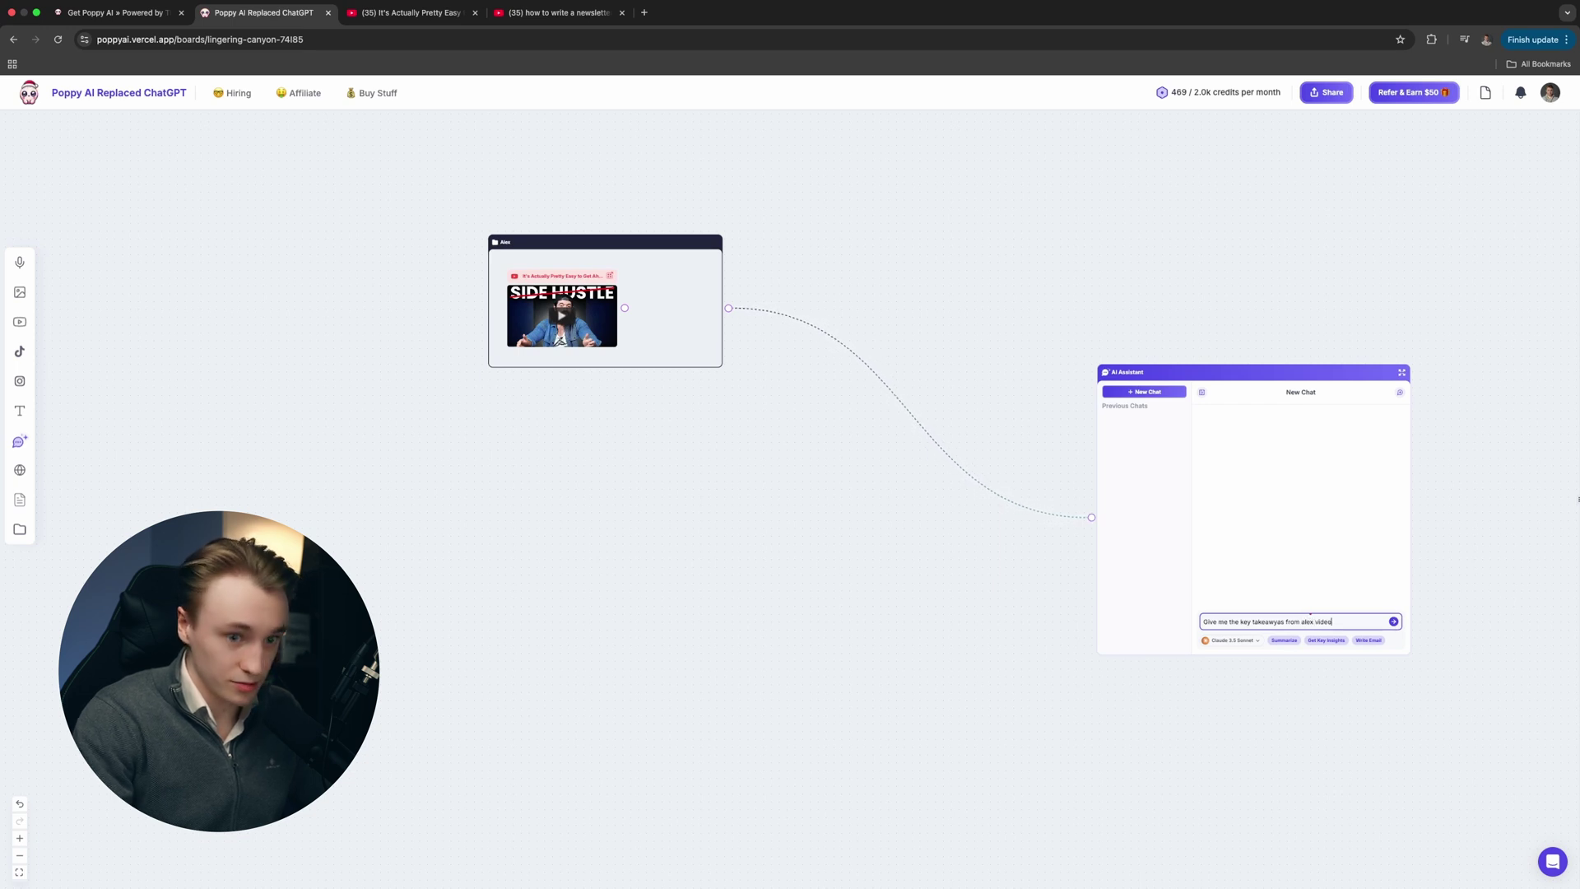
{"action": "key", "text": "Return"}
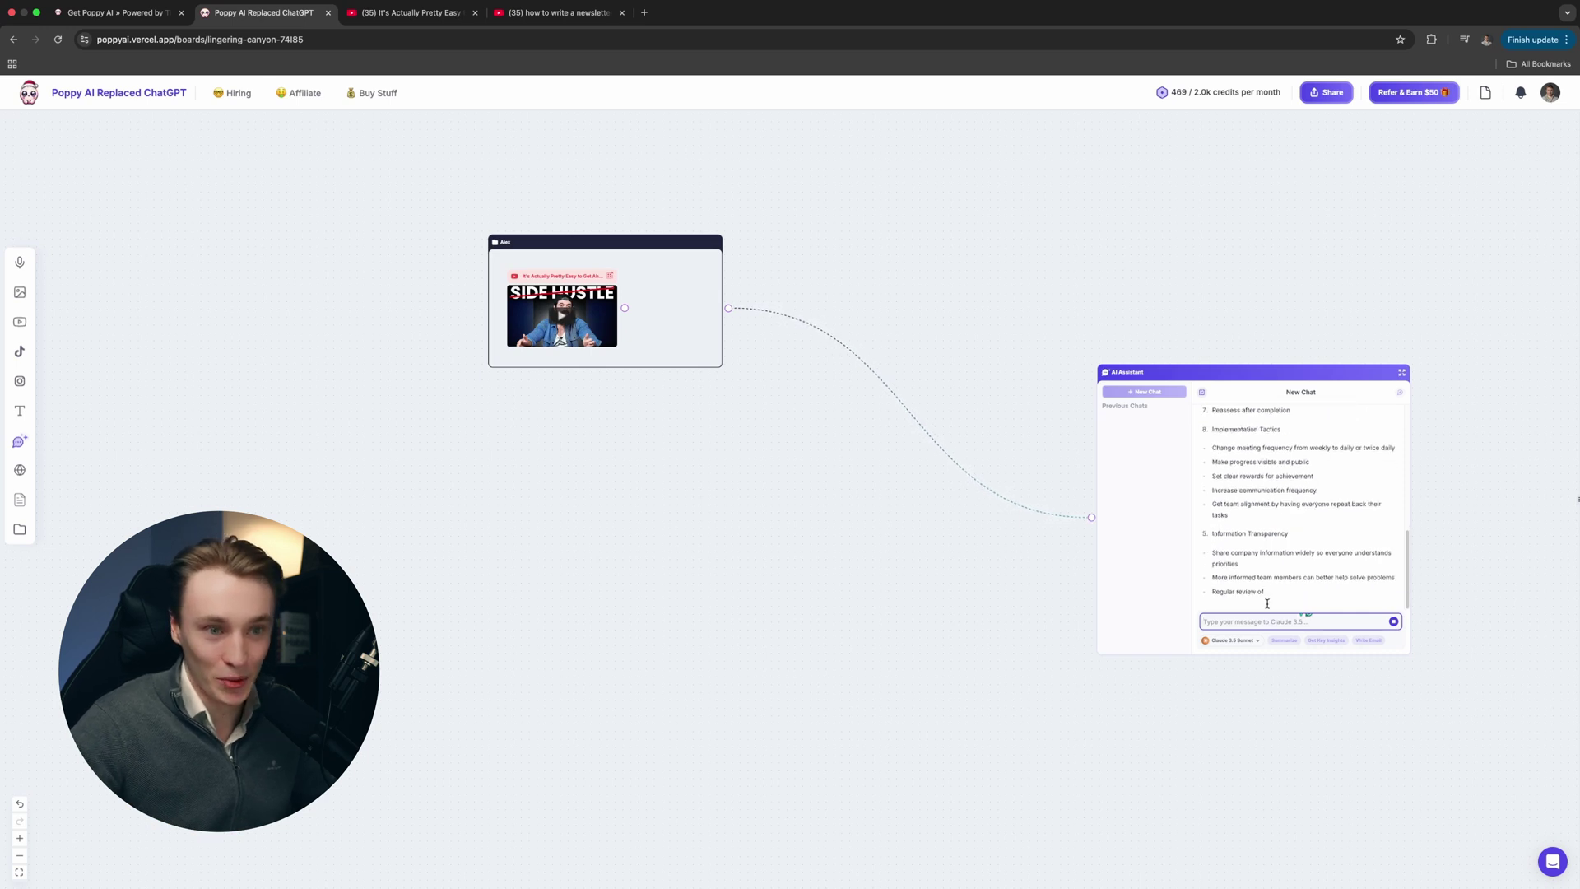
- Go to Instagram in a new tab, open the 'How do you stay consistent?' reel and select its URL
{"action": "left_click", "coordinate": [646, 13]}
{"action": "type", "text": "in"}
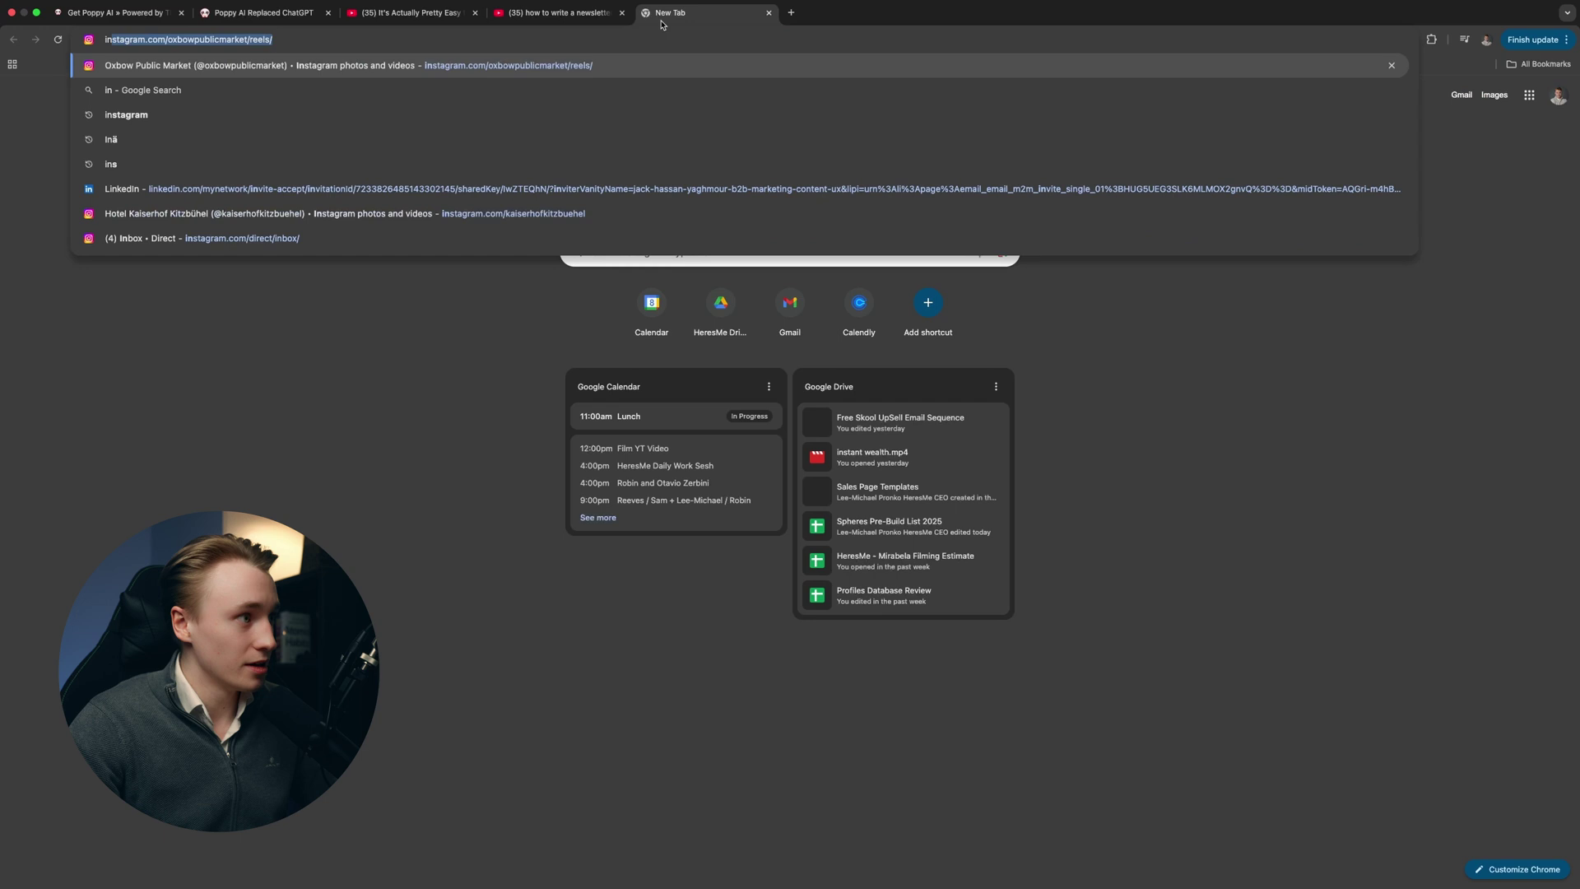
{"action": "key", "text": "Return"}
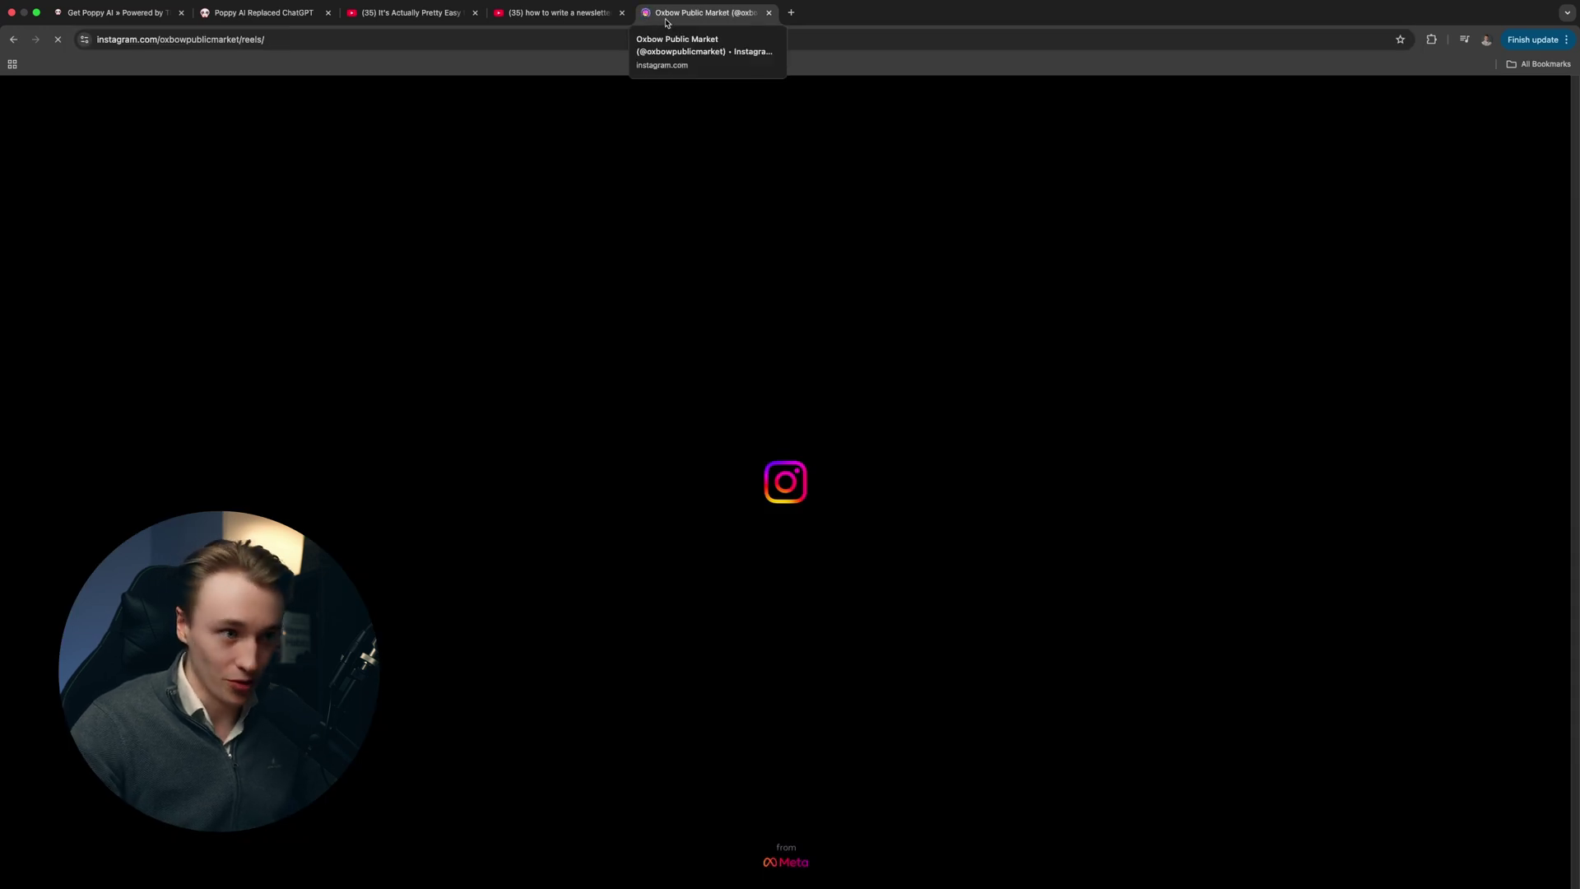
{"action": "left_click", "coordinate": [862, 397]}
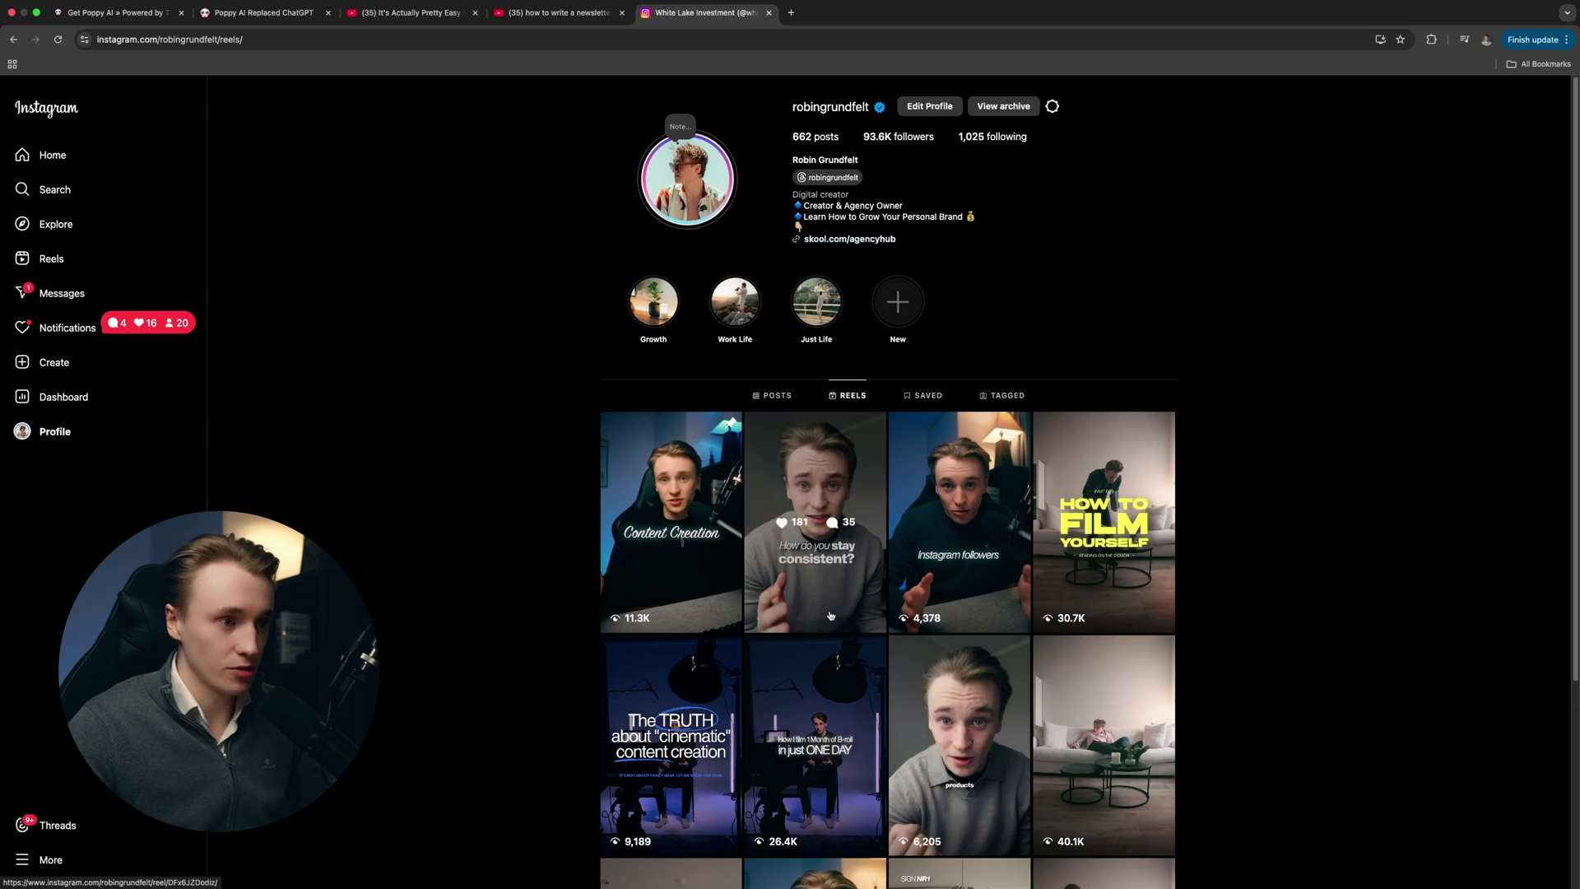
{"action": "left_click", "coordinate": [761, 515]}
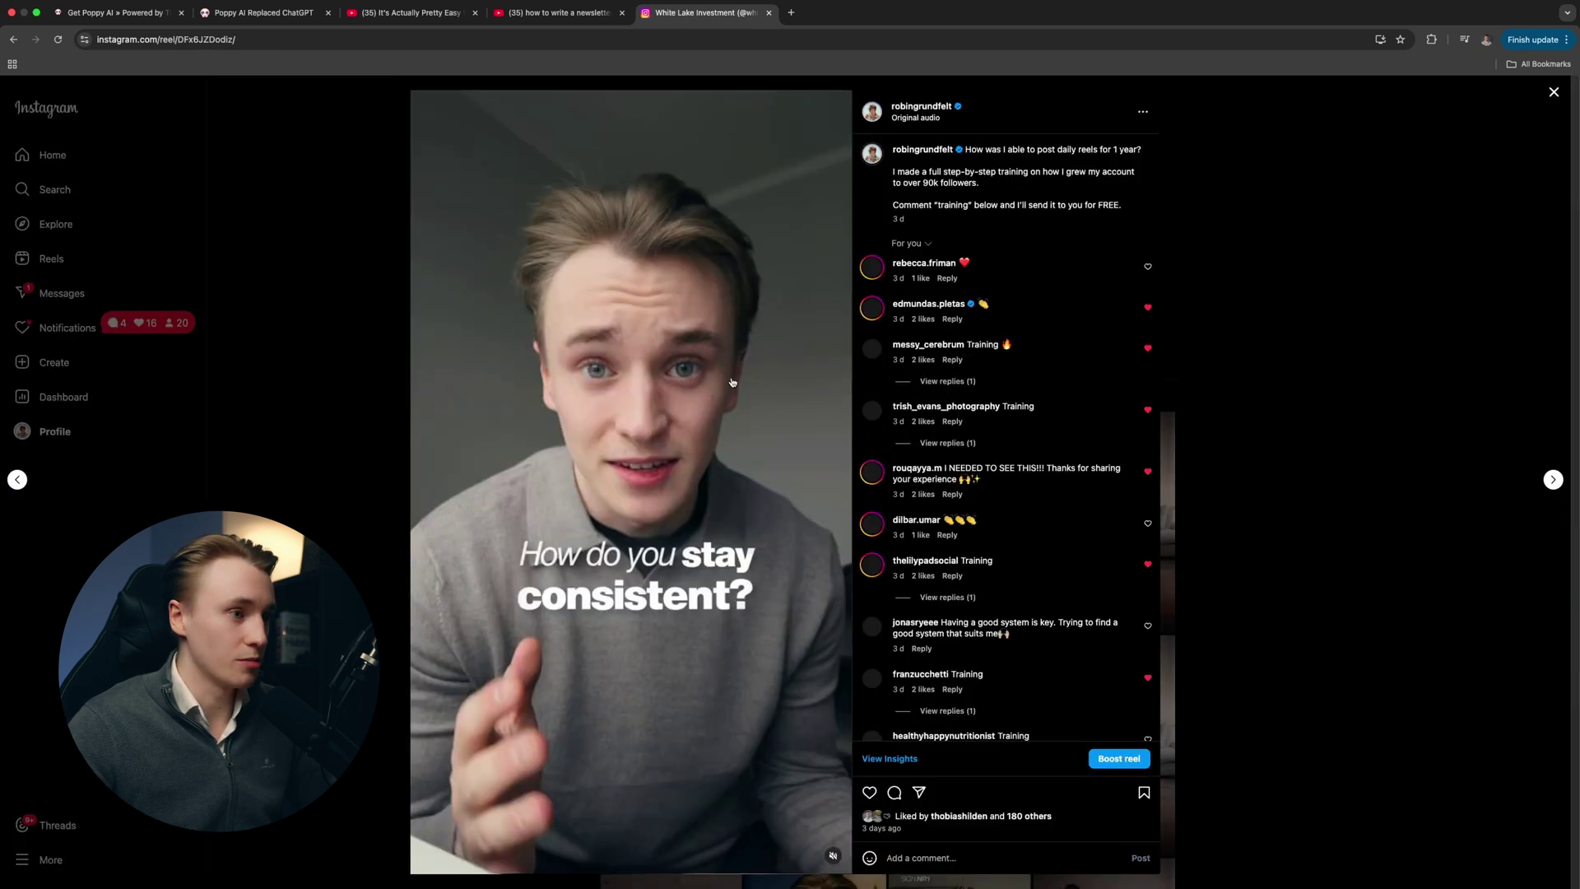
{"action": "left_click", "coordinate": [306, 41]}
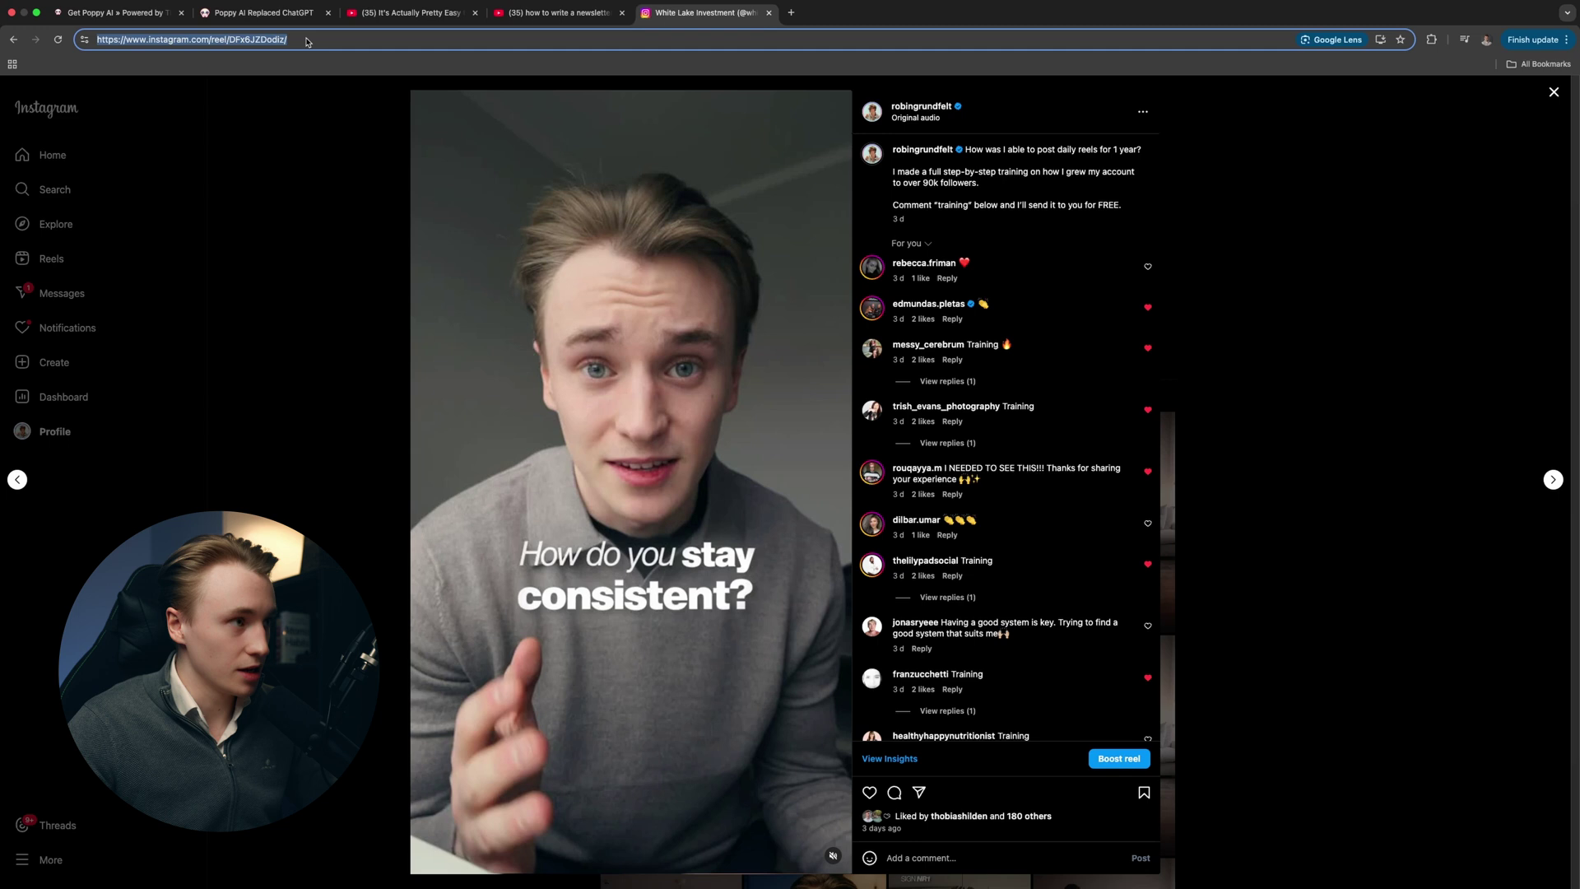
- Paste the copied reel link onto the Poppy AI board
{"action": "left_click", "coordinate": [264, 12]}
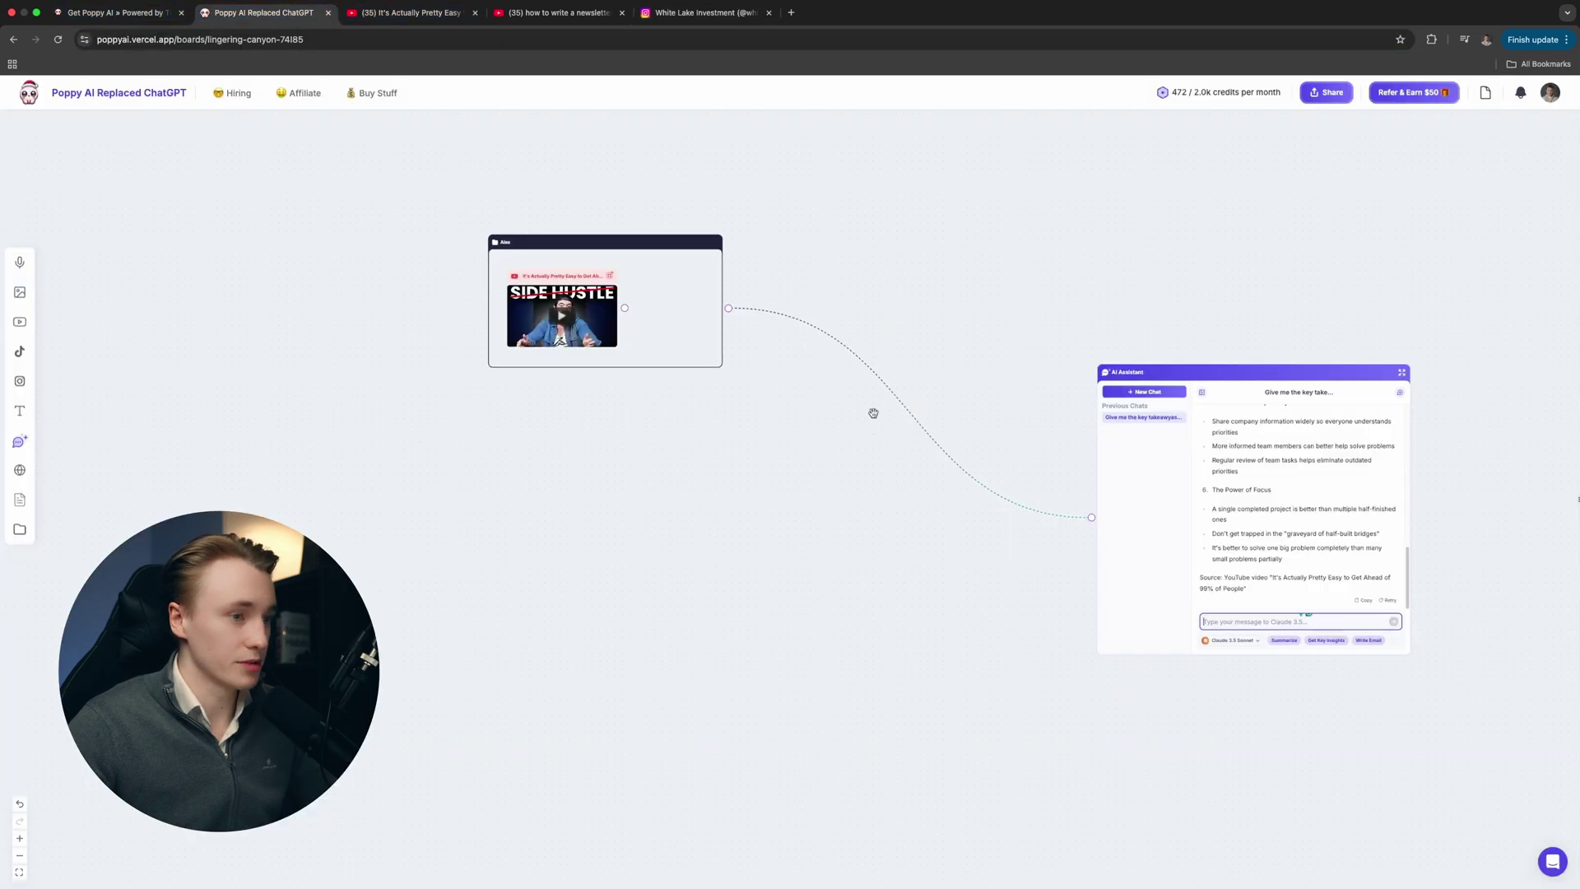
{"action": "left_click", "coordinate": [882, 472]}
{"action": "key", "text": "ctrl+v"}
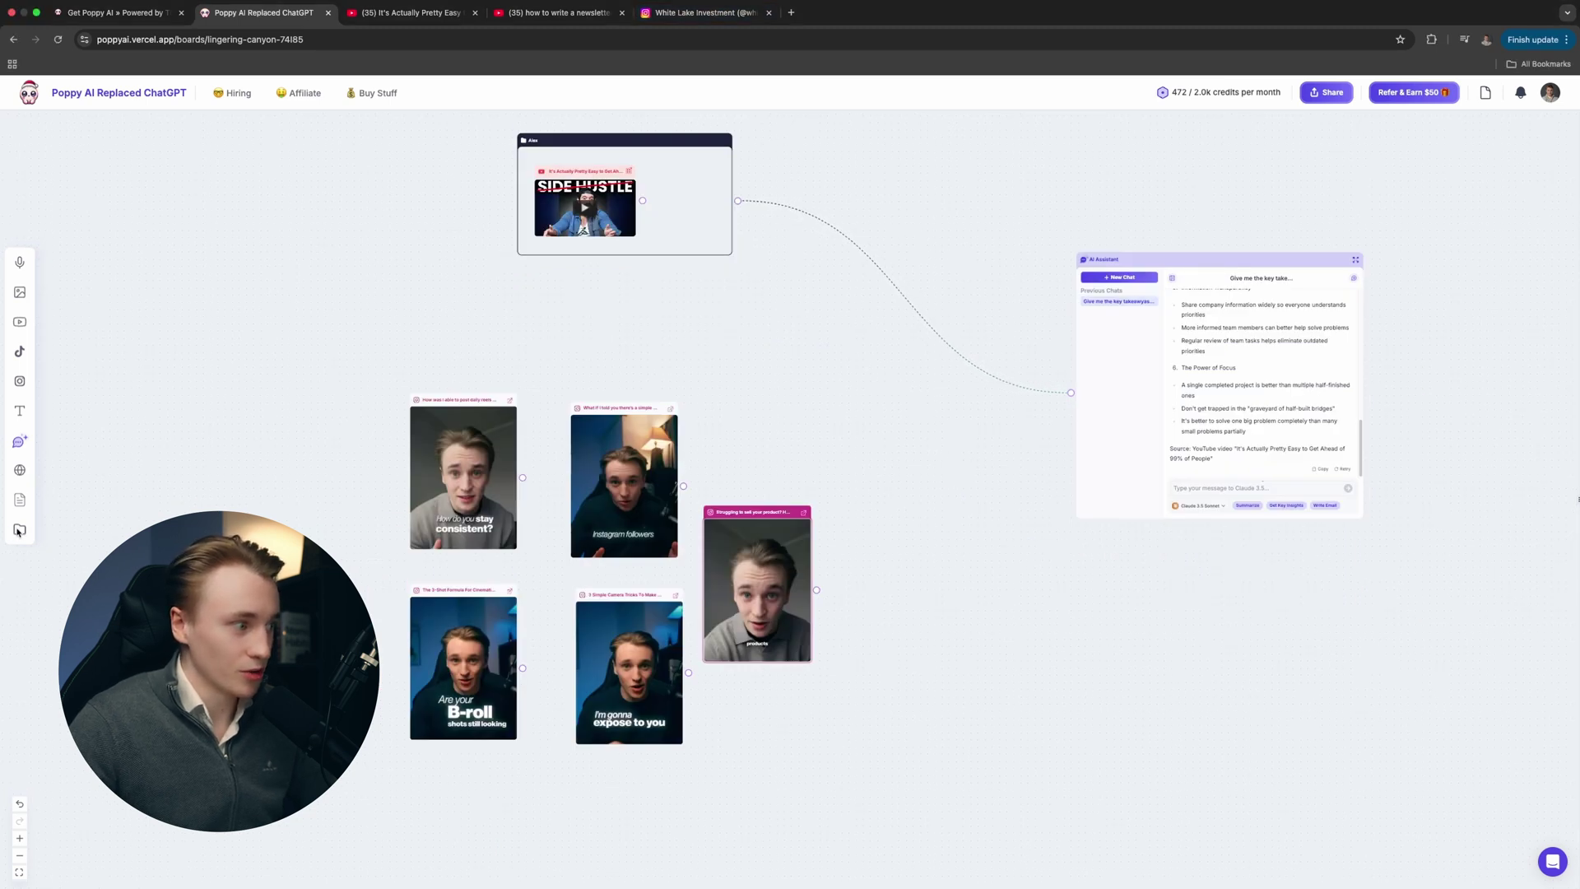
- Gather the five Instagram reels into a new group and name it 'My content'
{"action": "left_click", "coordinate": [19, 530]}
{"action": "left_click_drag", "start_coordinate": [885, 471], "coordinate": [232, 317]}
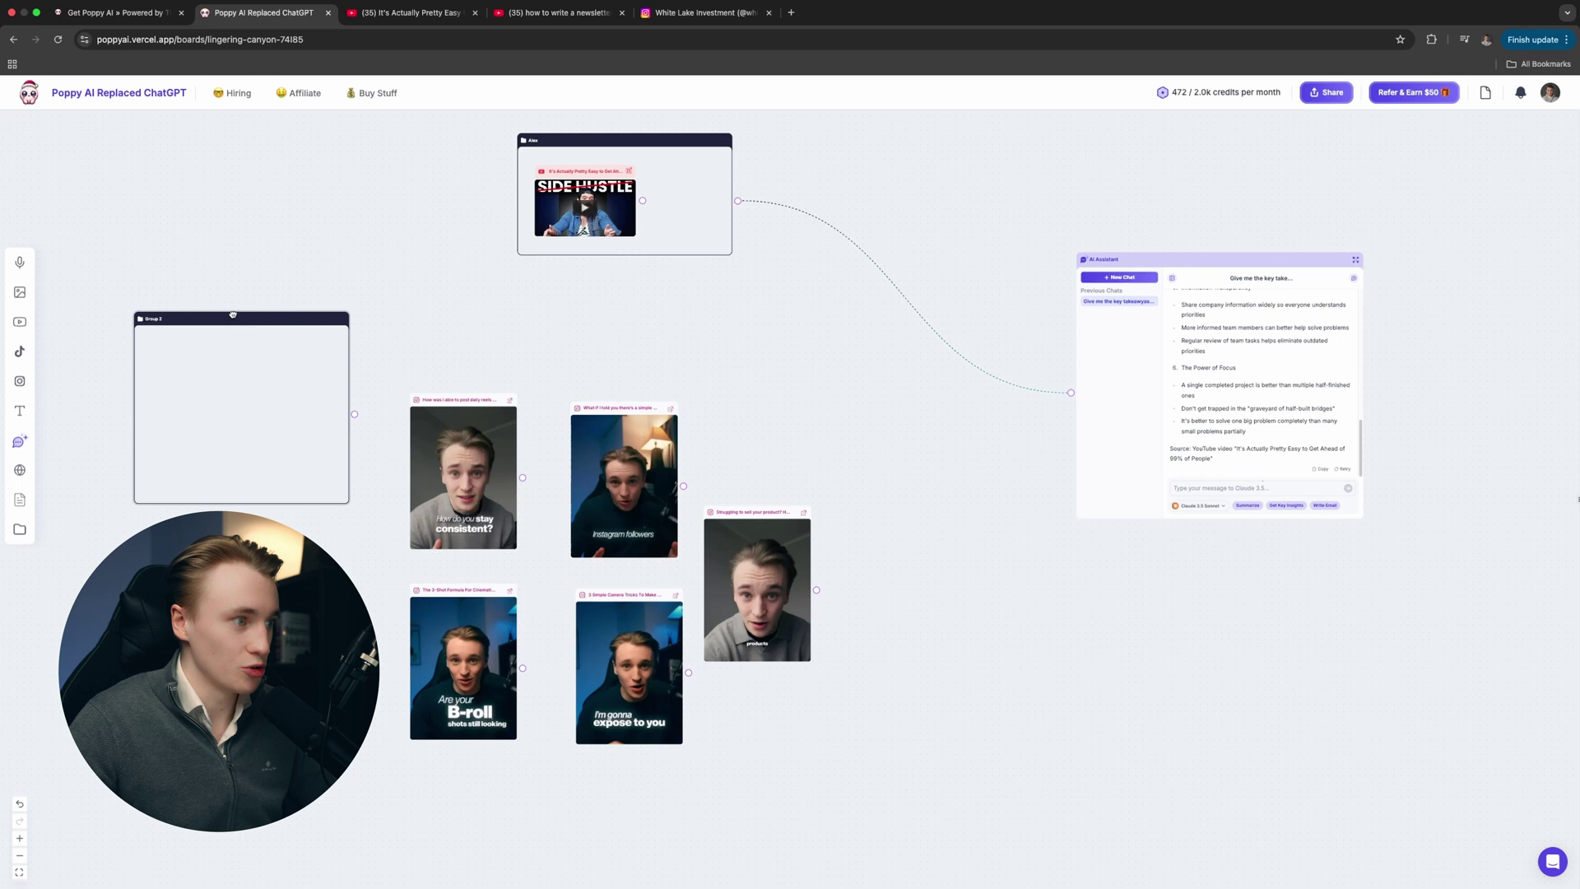
{"action": "left_click_drag", "start_coordinate": [345, 505], "coordinate": [382, 713]}
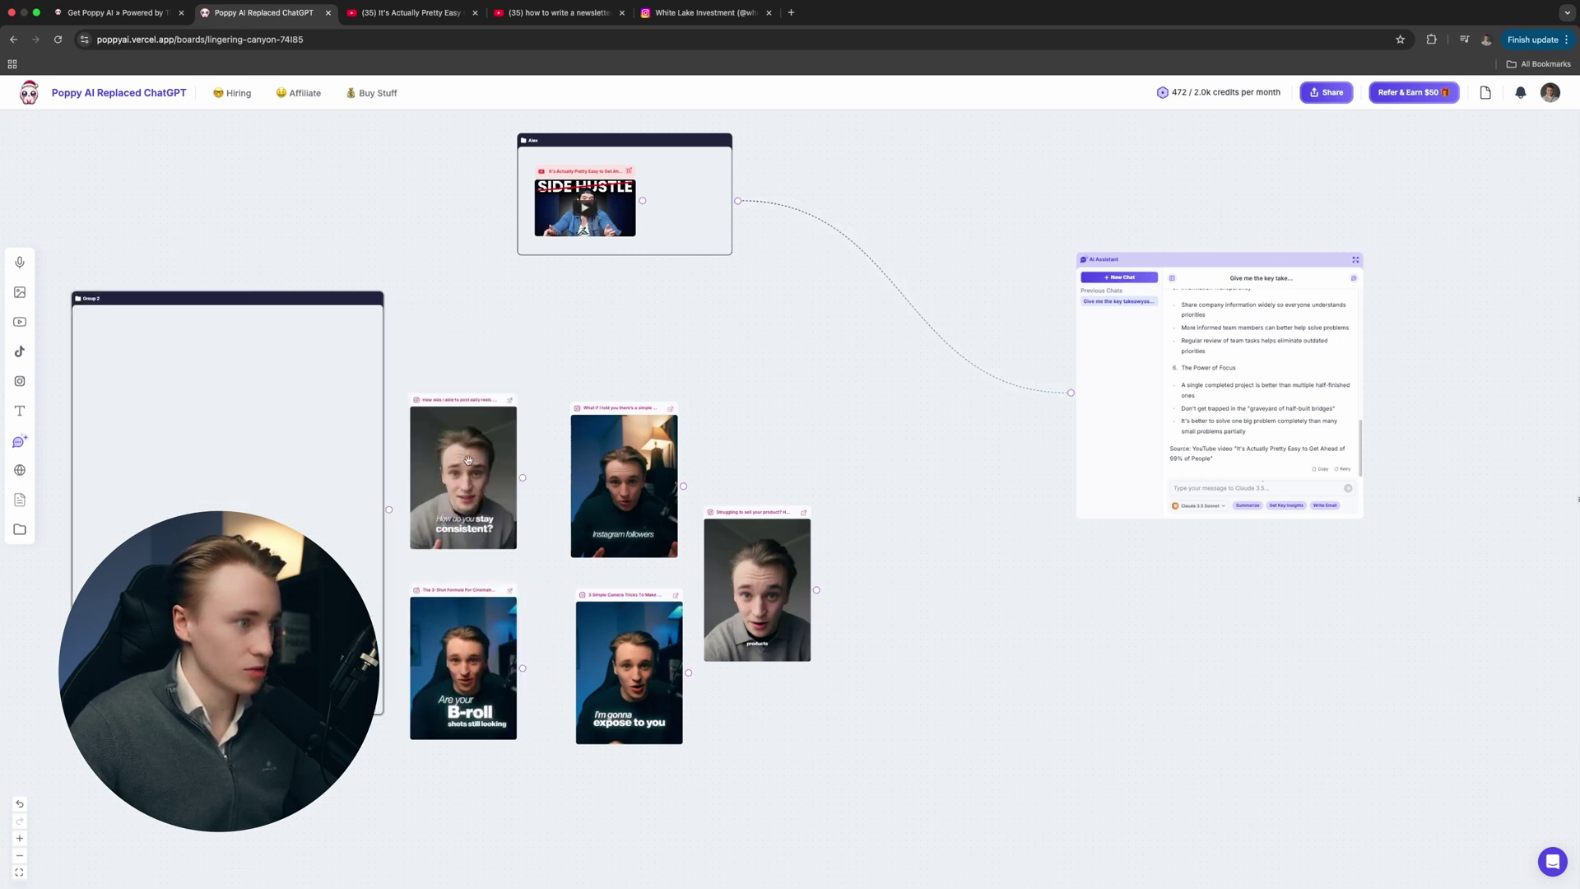
{"action": "left_click_drag", "start_coordinate": [472, 400], "coordinate": [156, 324]}
{"action": "left_click_drag", "start_coordinate": [617, 408], "coordinate": [279, 328]}
{"action": "left_click_drag", "start_coordinate": [463, 602], "coordinate": [141, 532]}
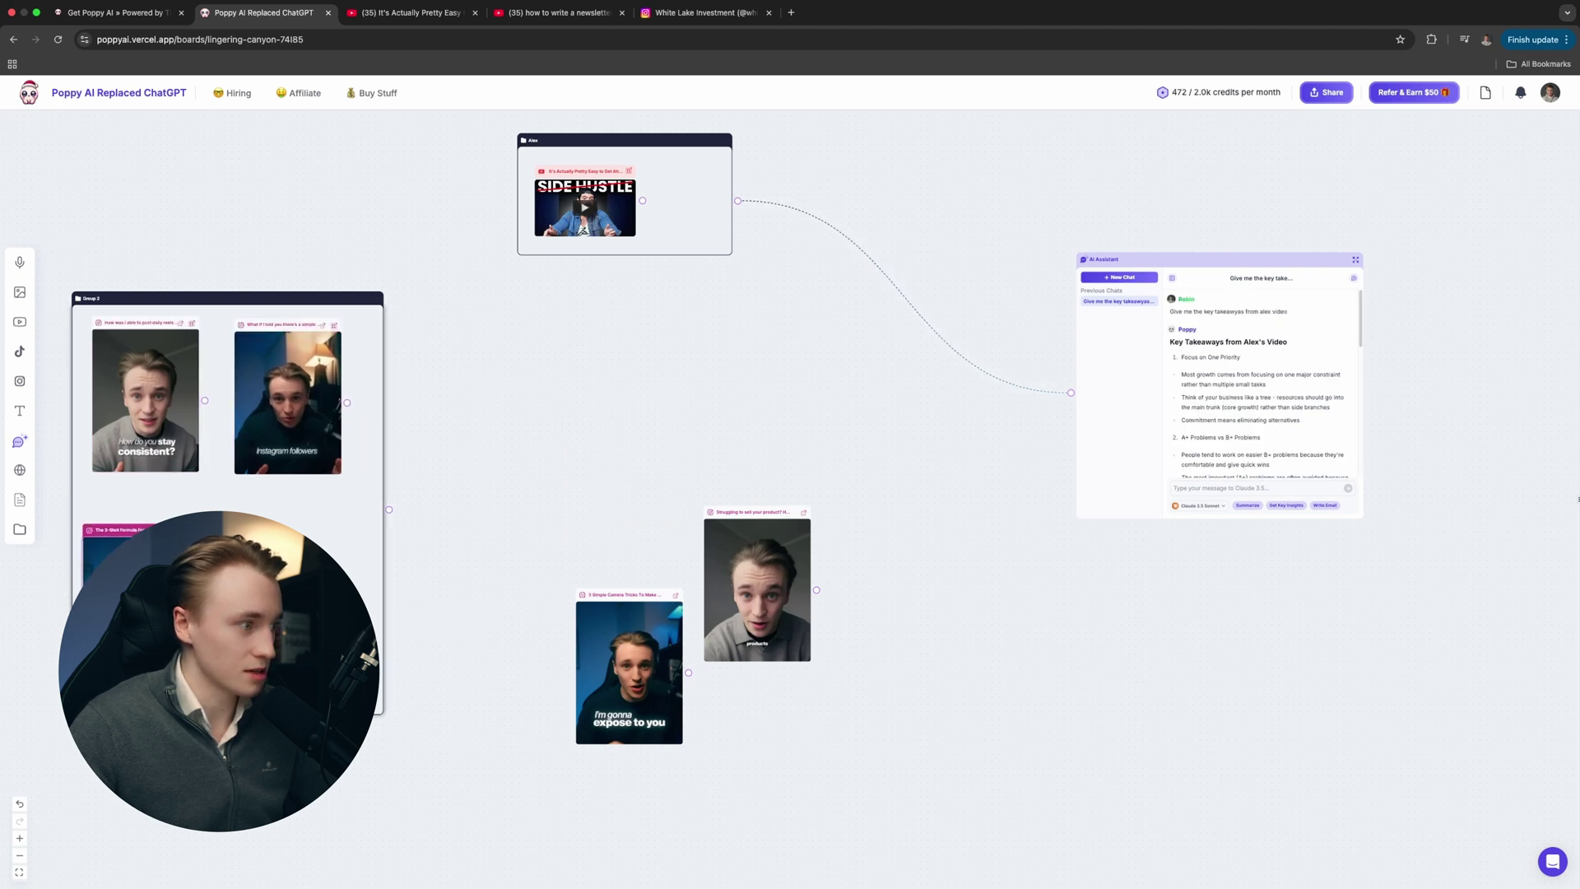
{"action": "left_click_drag", "start_coordinate": [632, 600], "coordinate": [297, 528]}
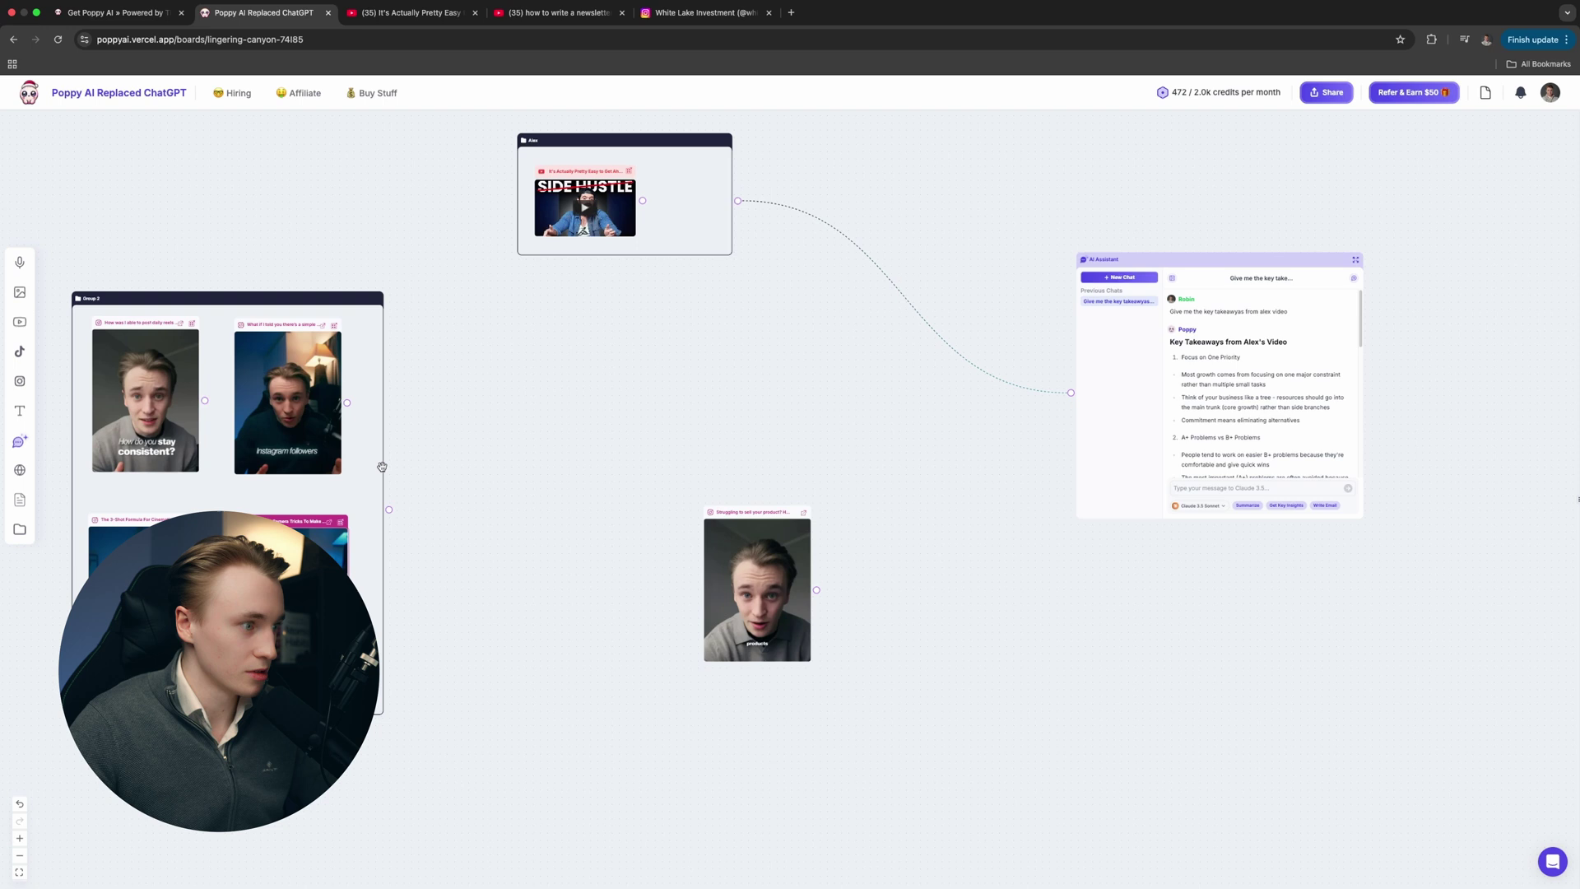
{"action": "left_click_drag", "start_coordinate": [383, 466], "coordinate": [610, 467]}
{"action": "left_click_drag", "start_coordinate": [755, 512], "coordinate": [459, 352]}
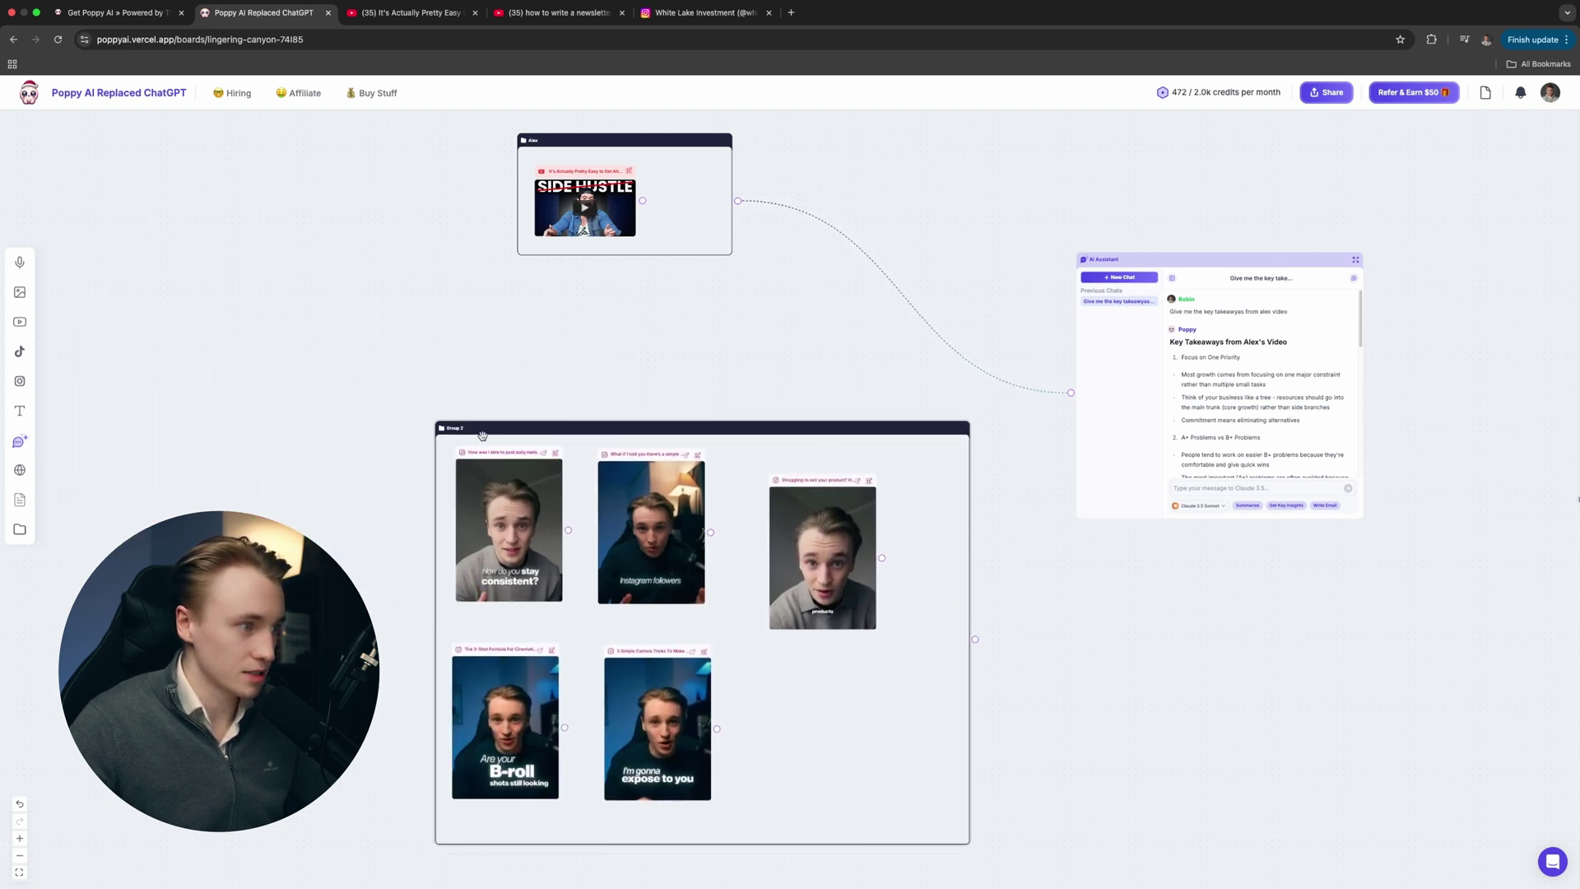
{"action": "type", "text": "M"}
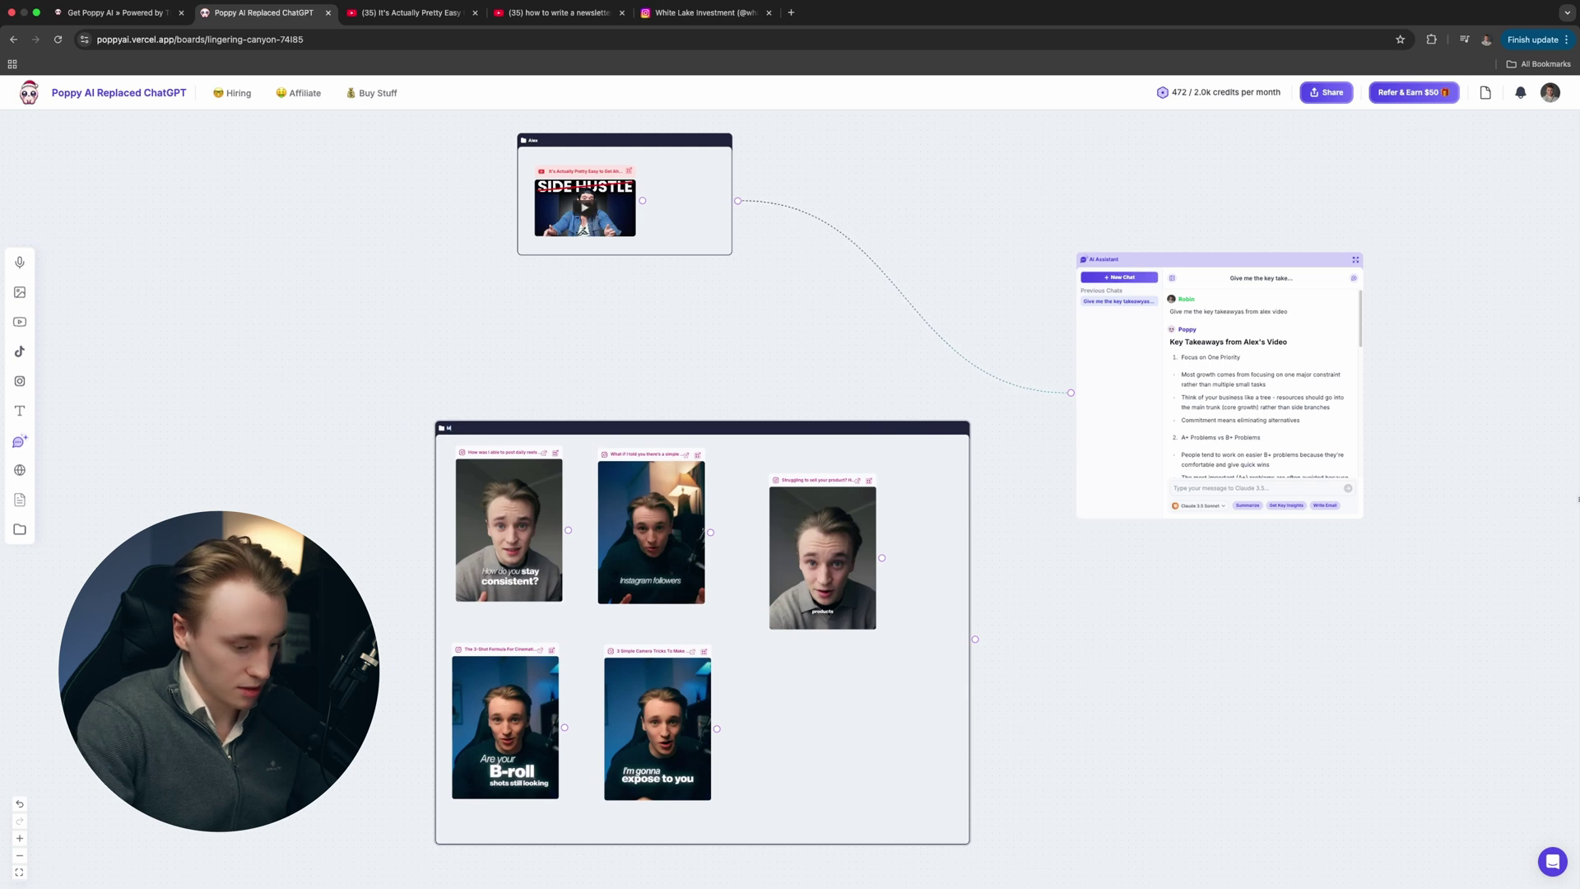
{"action": "type", "text": "y content"}
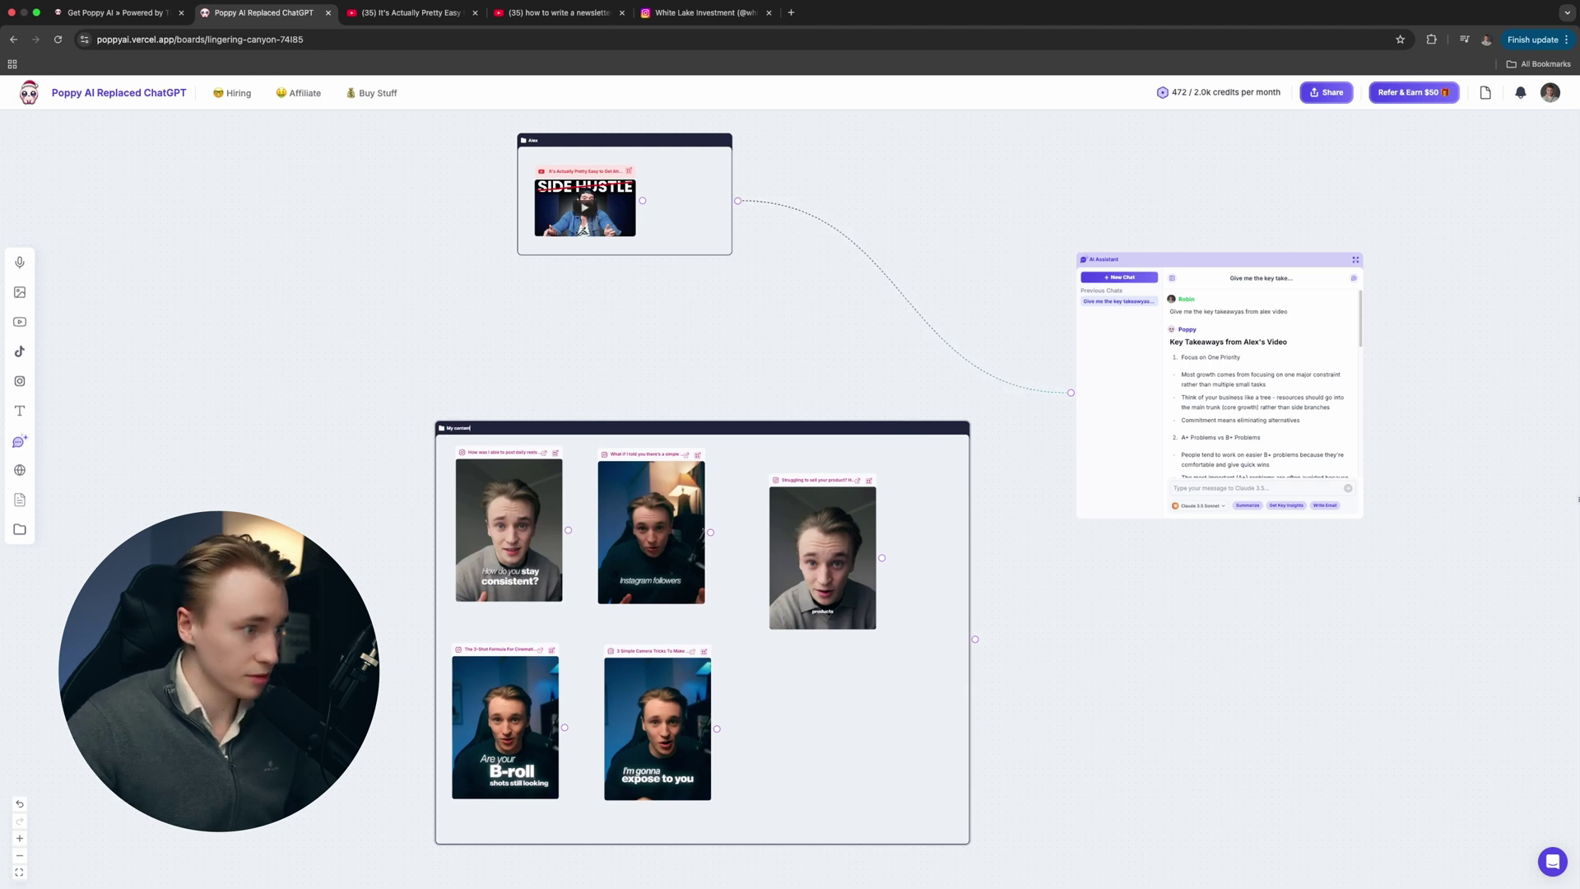
{"action": "left_click", "coordinate": [547, 383]}
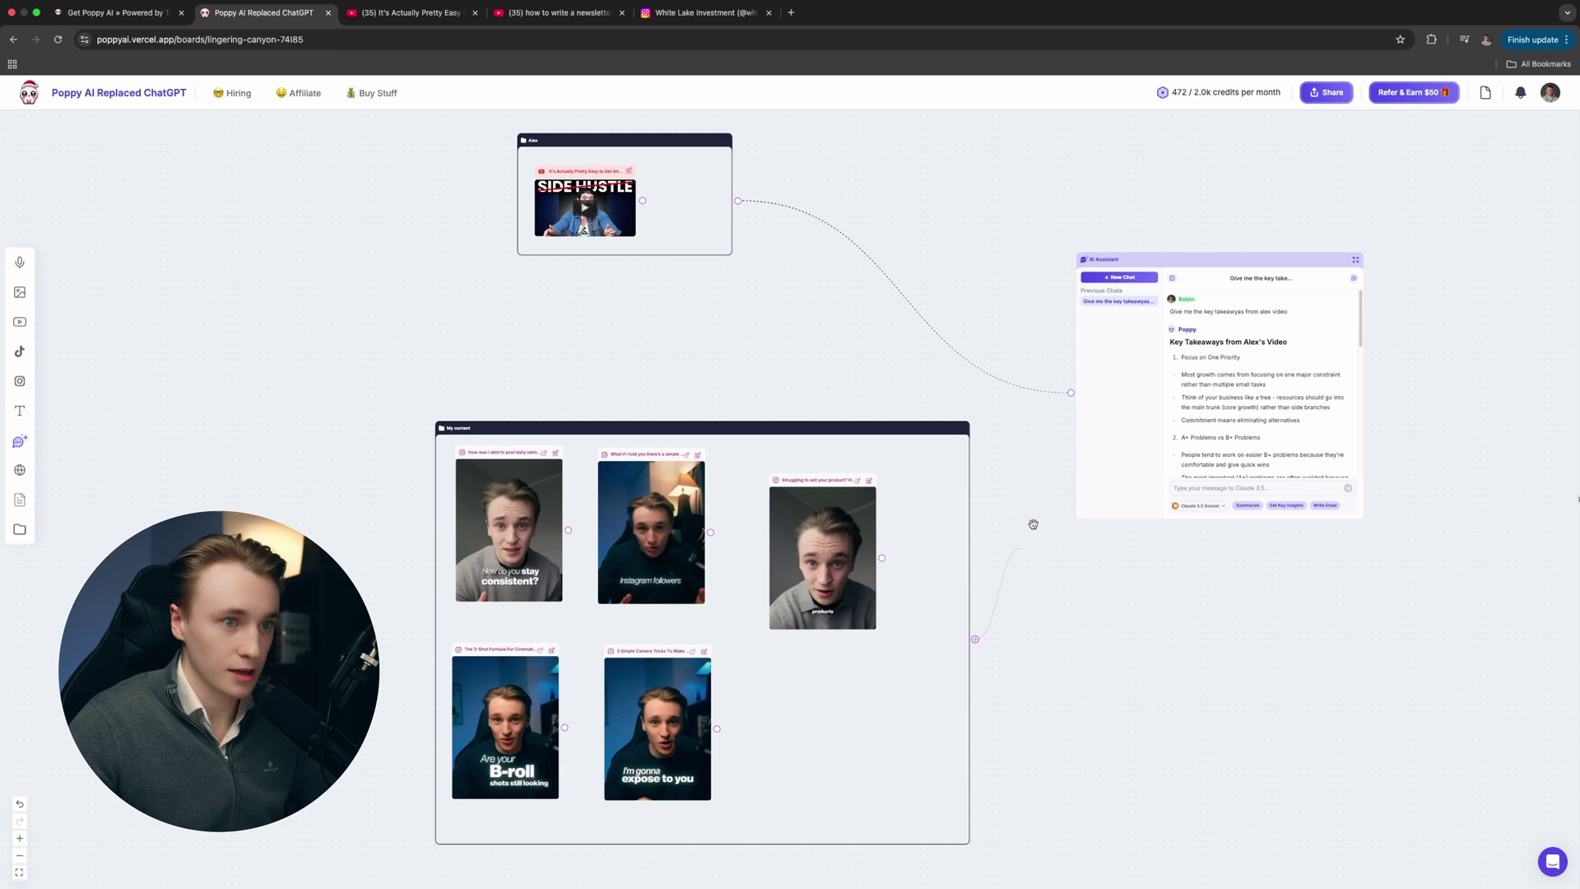
- Move the My content group down and to the left
{"action": "left_click_drag", "start_coordinate": [913, 441], "coordinate": [865, 546]}
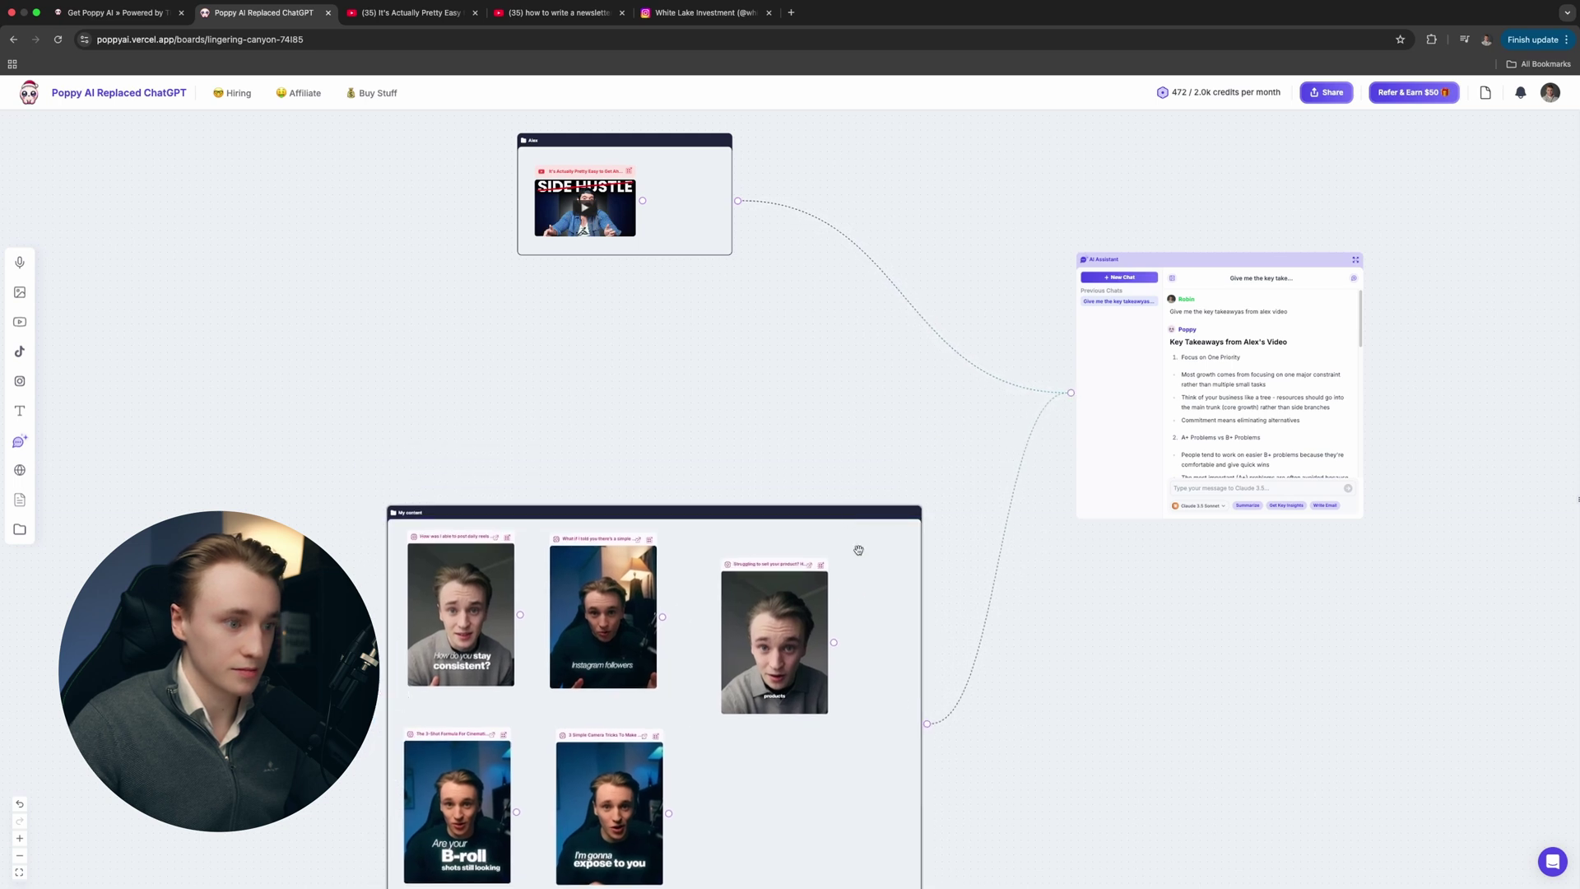
{"action": "scroll", "coordinate": [1242, 473], "scroll_direction": "down", "scroll_amount": 1}
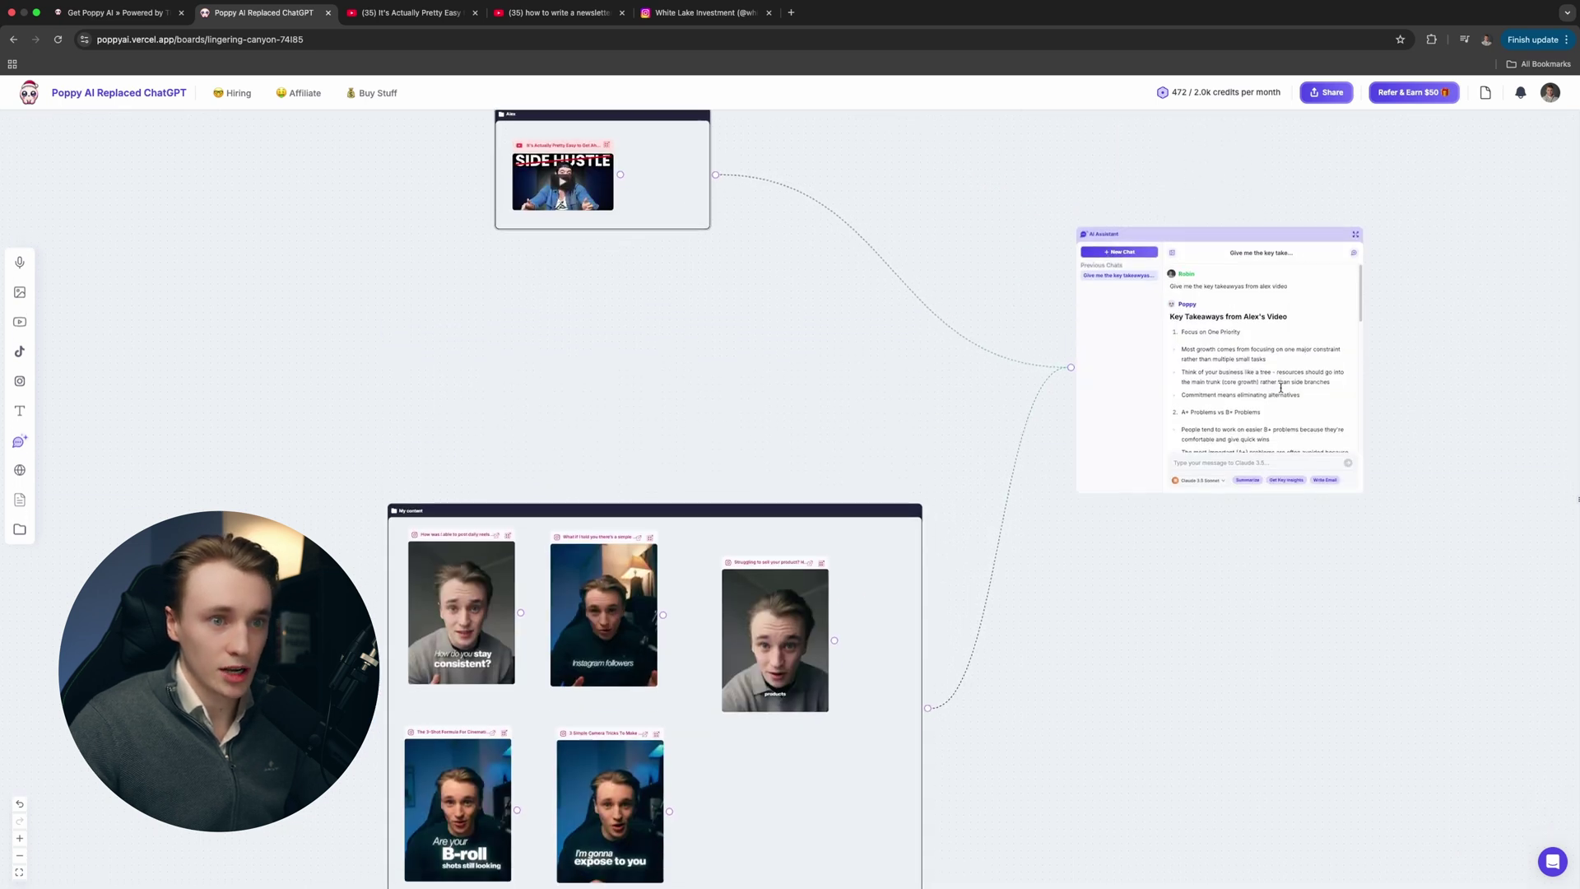
{"action": "scroll", "coordinate": [1418, 384], "scroll_direction": "right", "scroll_amount": 2}
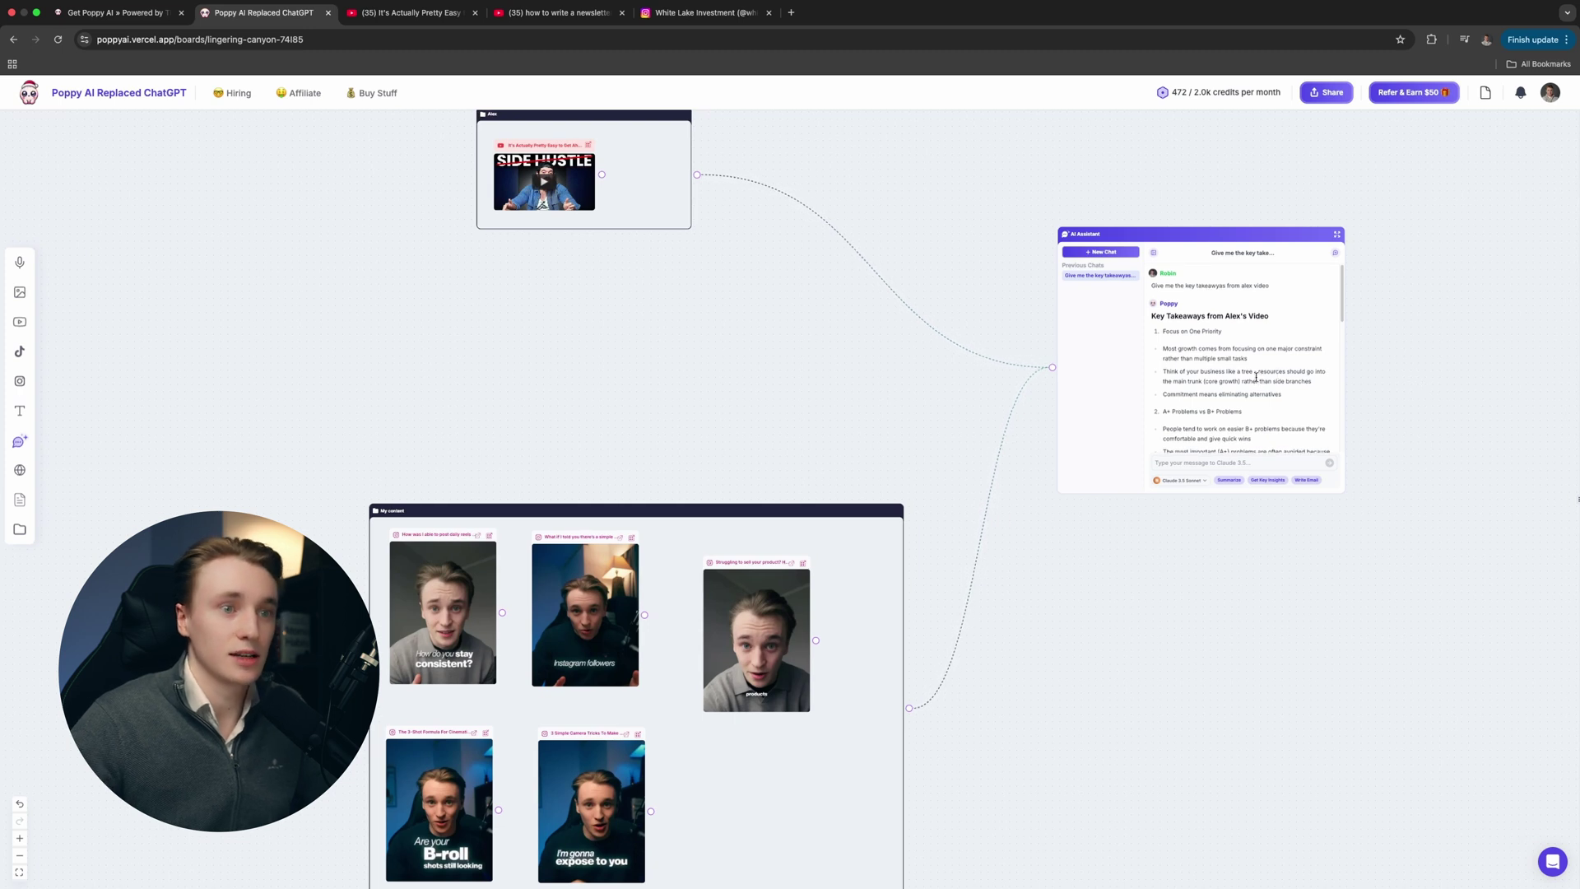
{"action": "scroll", "coordinate": [1255, 377], "scroll_direction": "down", "scroll_amount": 10}
- Ask the AI Assistant for viral short-form content ideas based on Alex's video
{"action": "left_click", "coordinate": [1238, 463]}
{"action": "type", "text": "Based"}
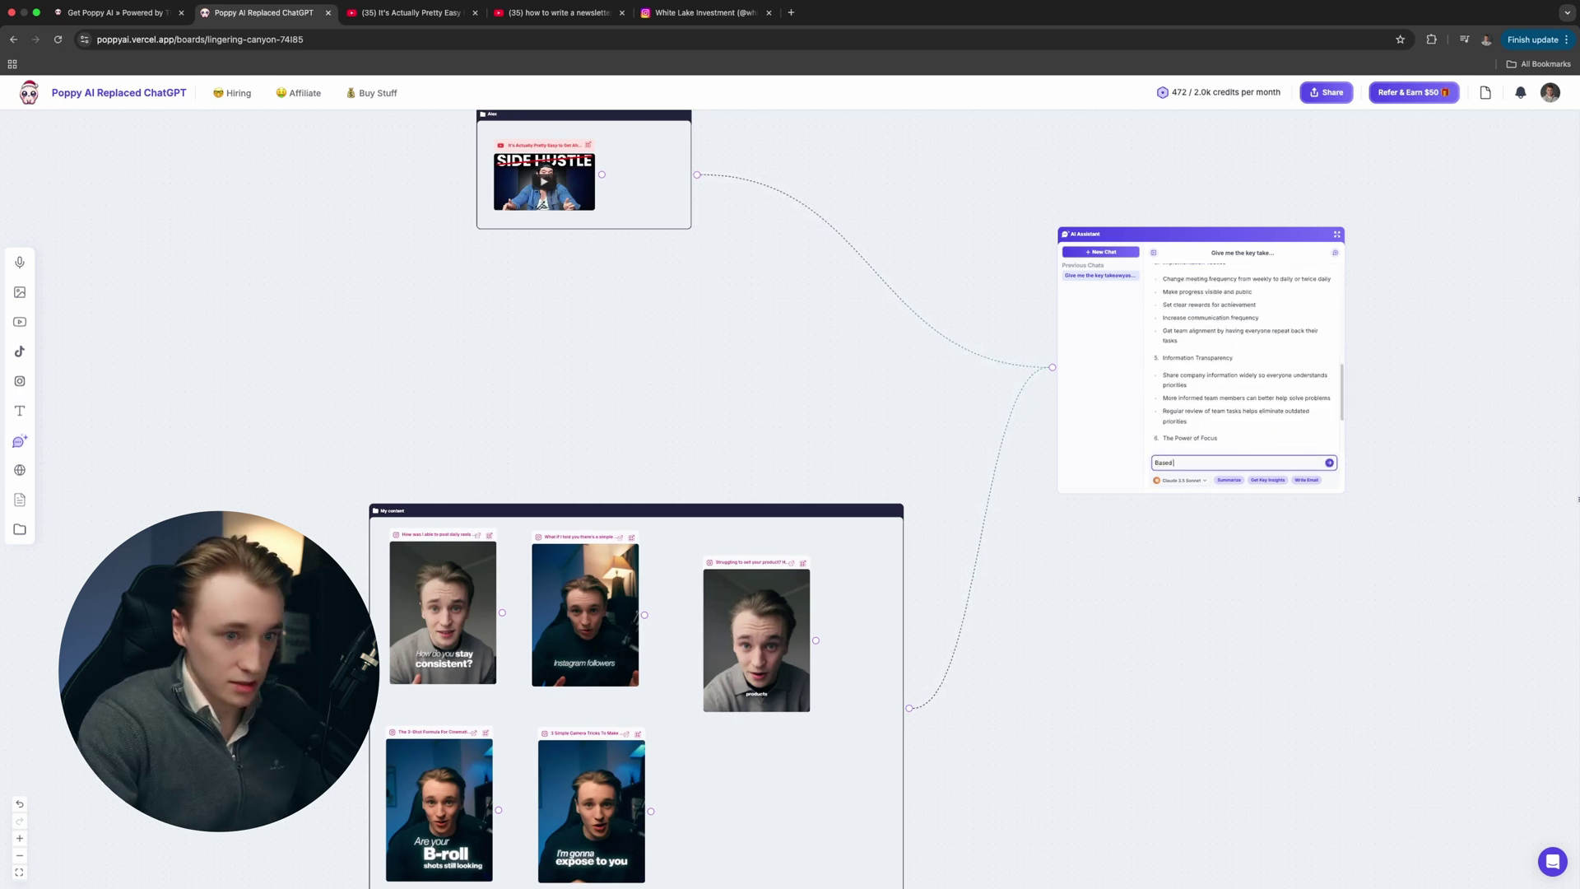
{"action": "type", "text": " on alex v"}
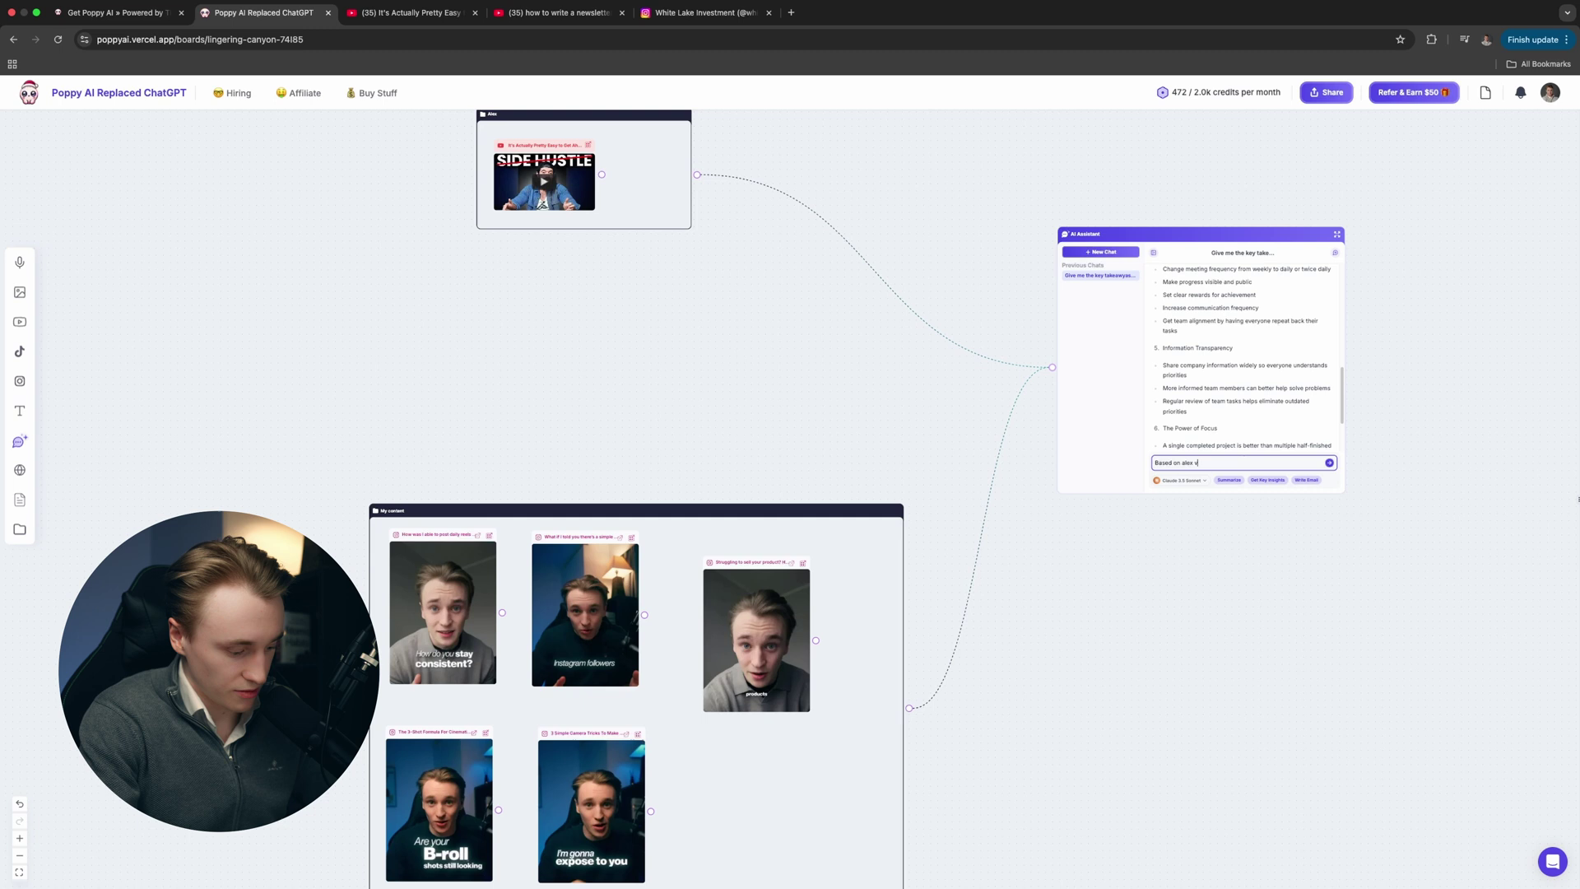
{"action": "type", "text": "ideo can"}
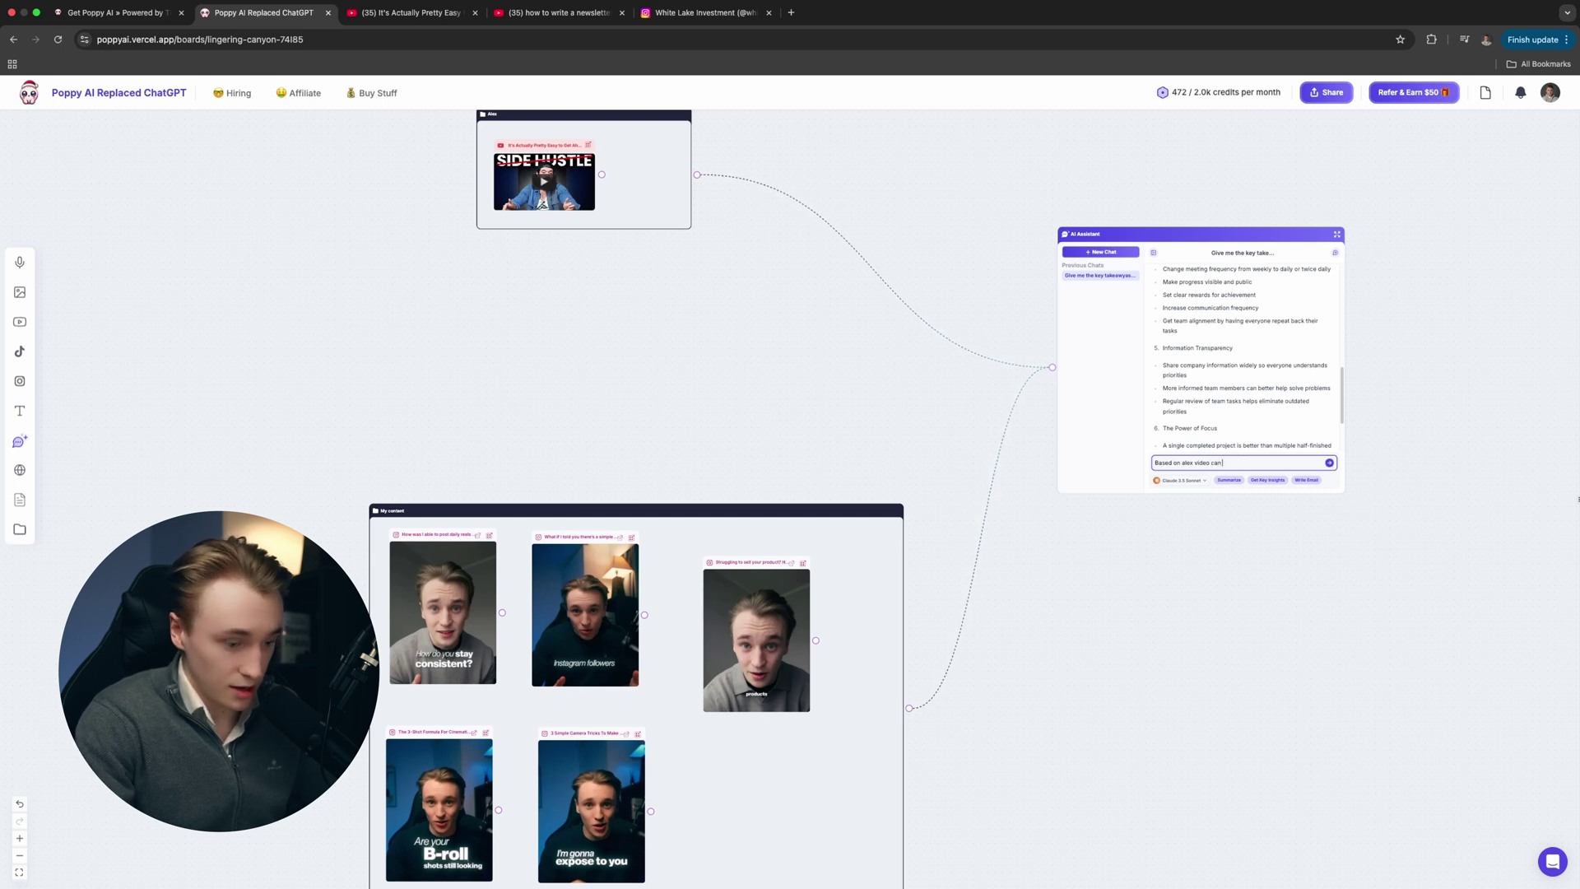
{"action": "type", "text": " you give m"}
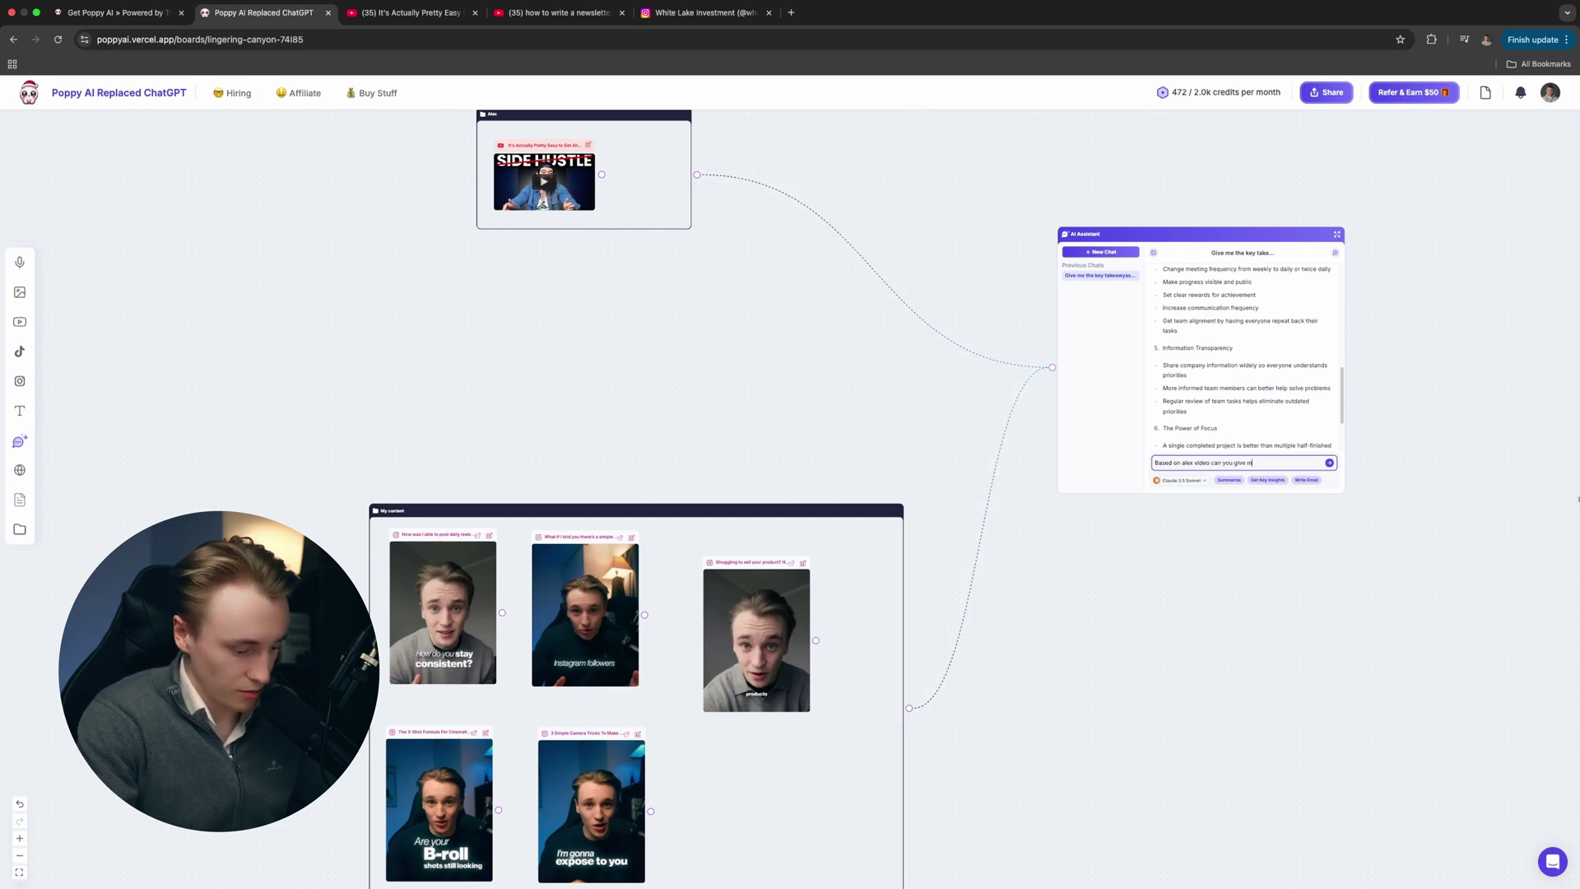
{"action": "type", "text": "e some viral alt"}
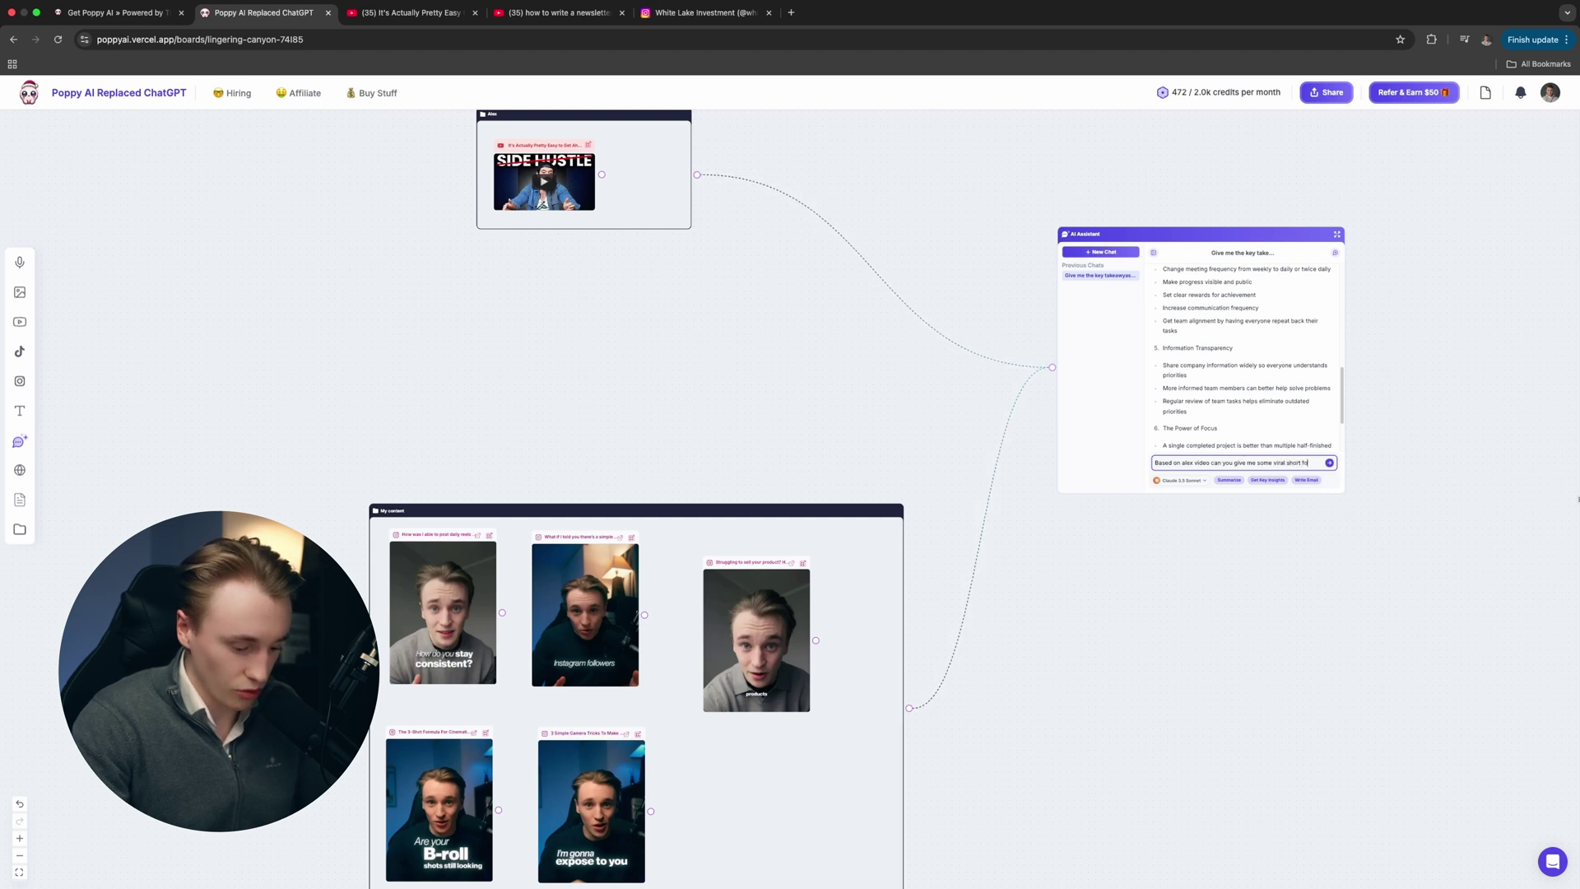
{"action": "type", "text": "rt form content"}
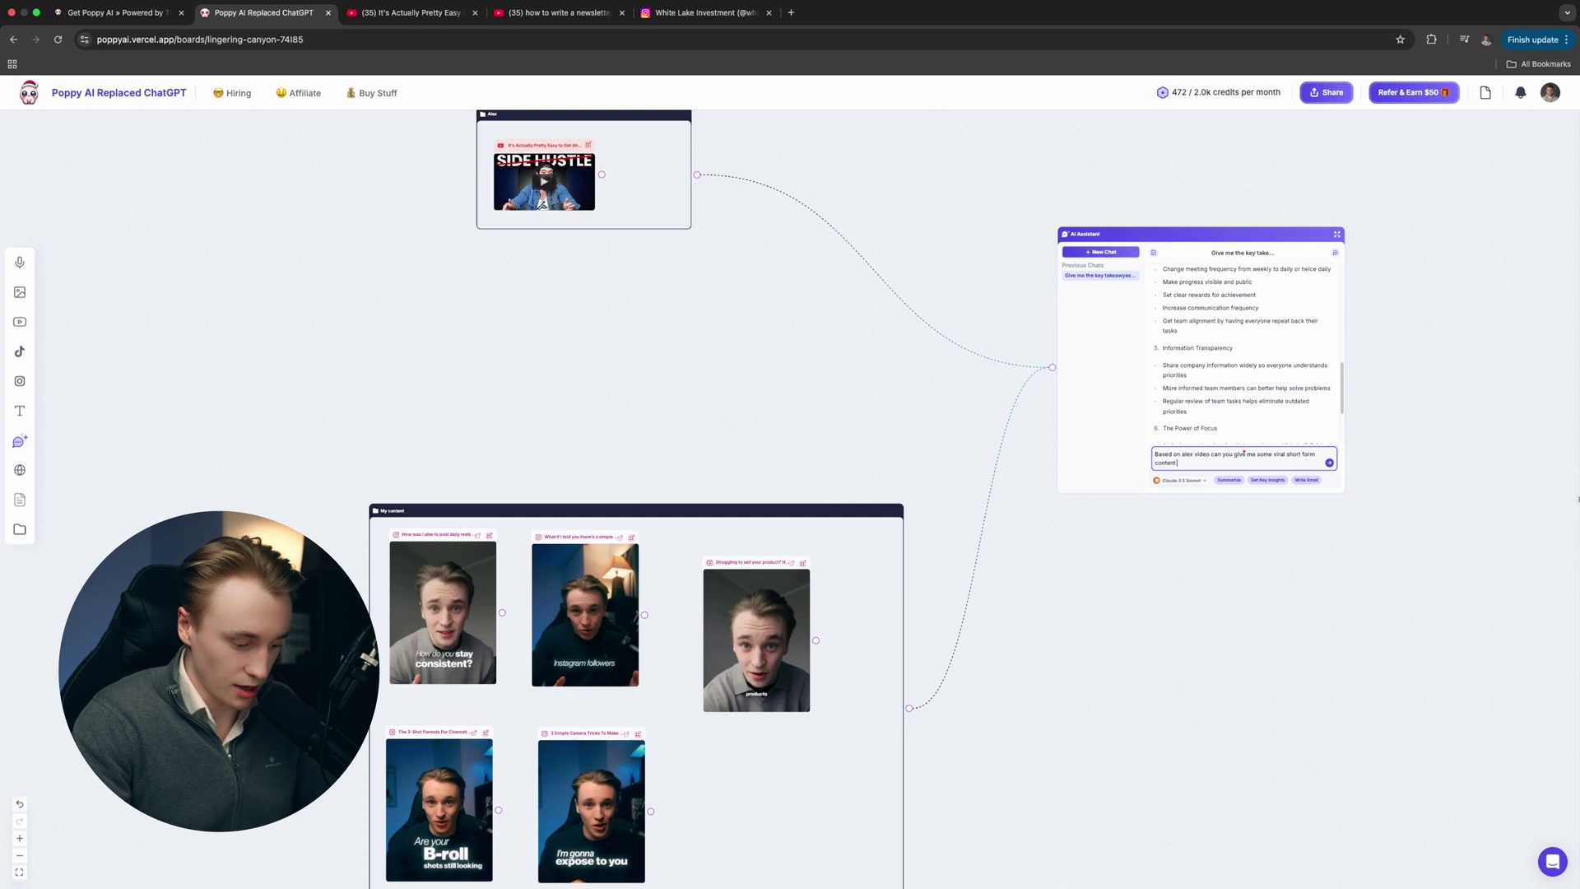
{"action": "type", "text": " ideas."}
{"action": "key", "text": "Return"}
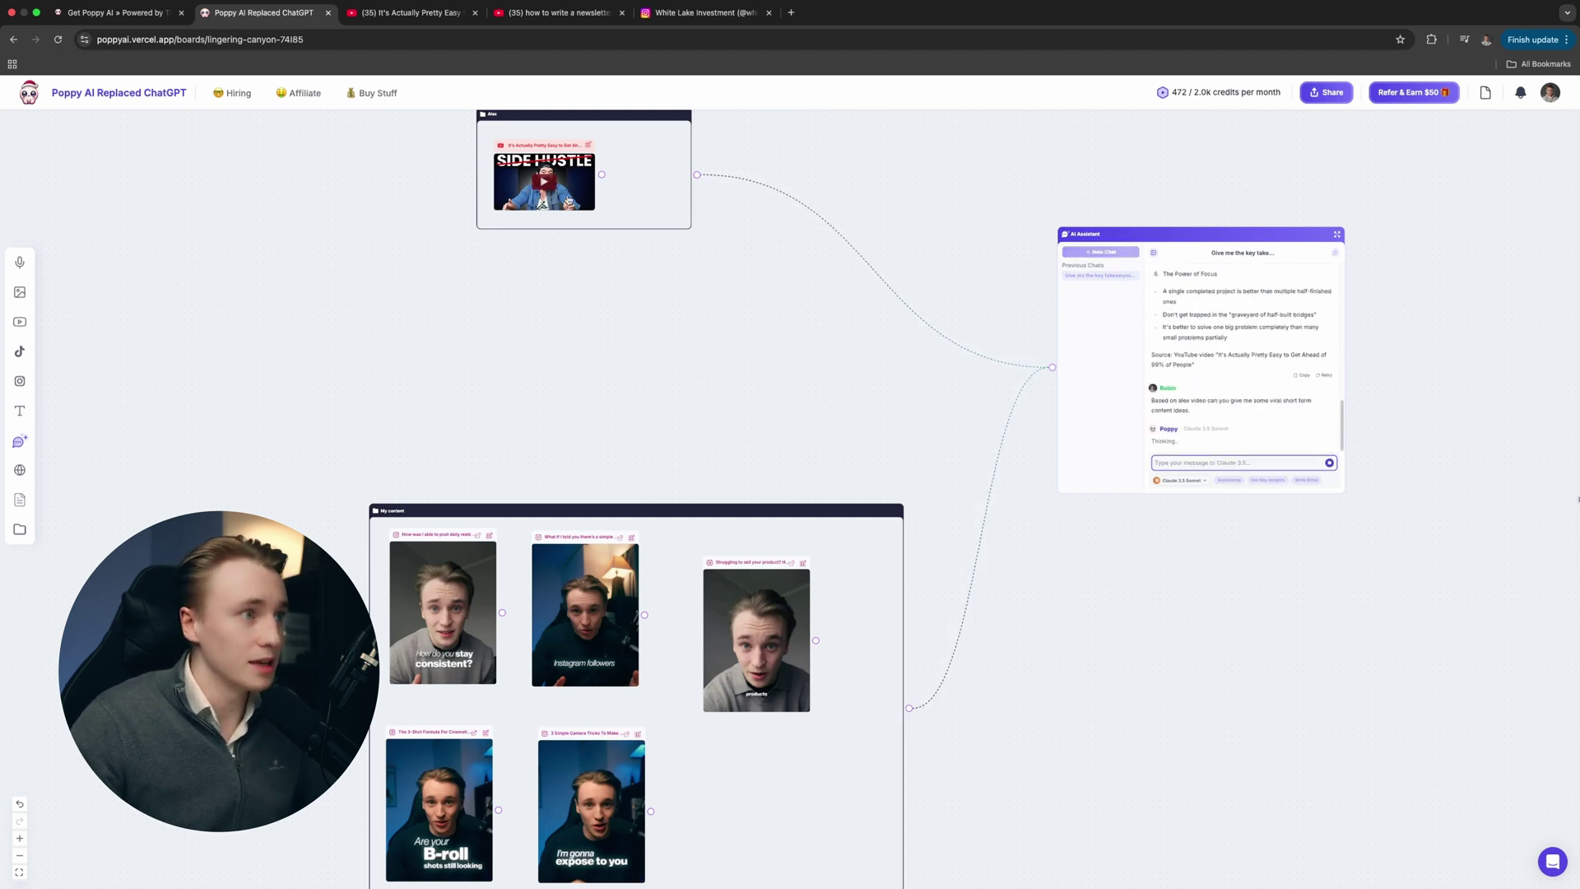
{"action": "scroll", "coordinate": [741, 263], "scroll_direction": "up", "scroll_amount": 1}
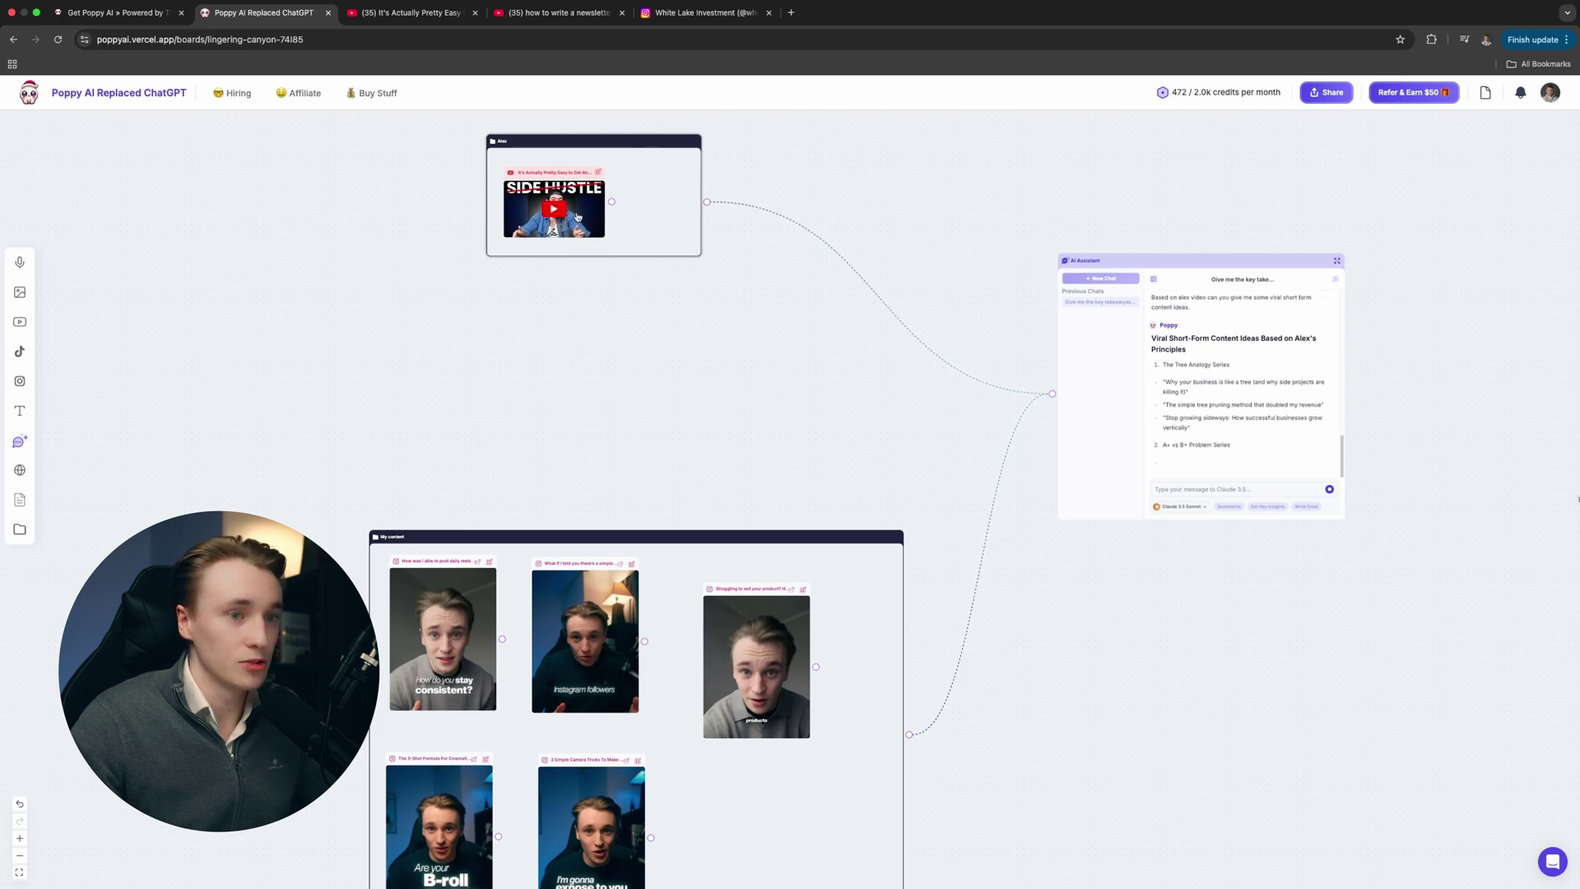
{"action": "scroll", "coordinate": [1284, 356], "scroll_direction": "up", "scroll_amount": 1}
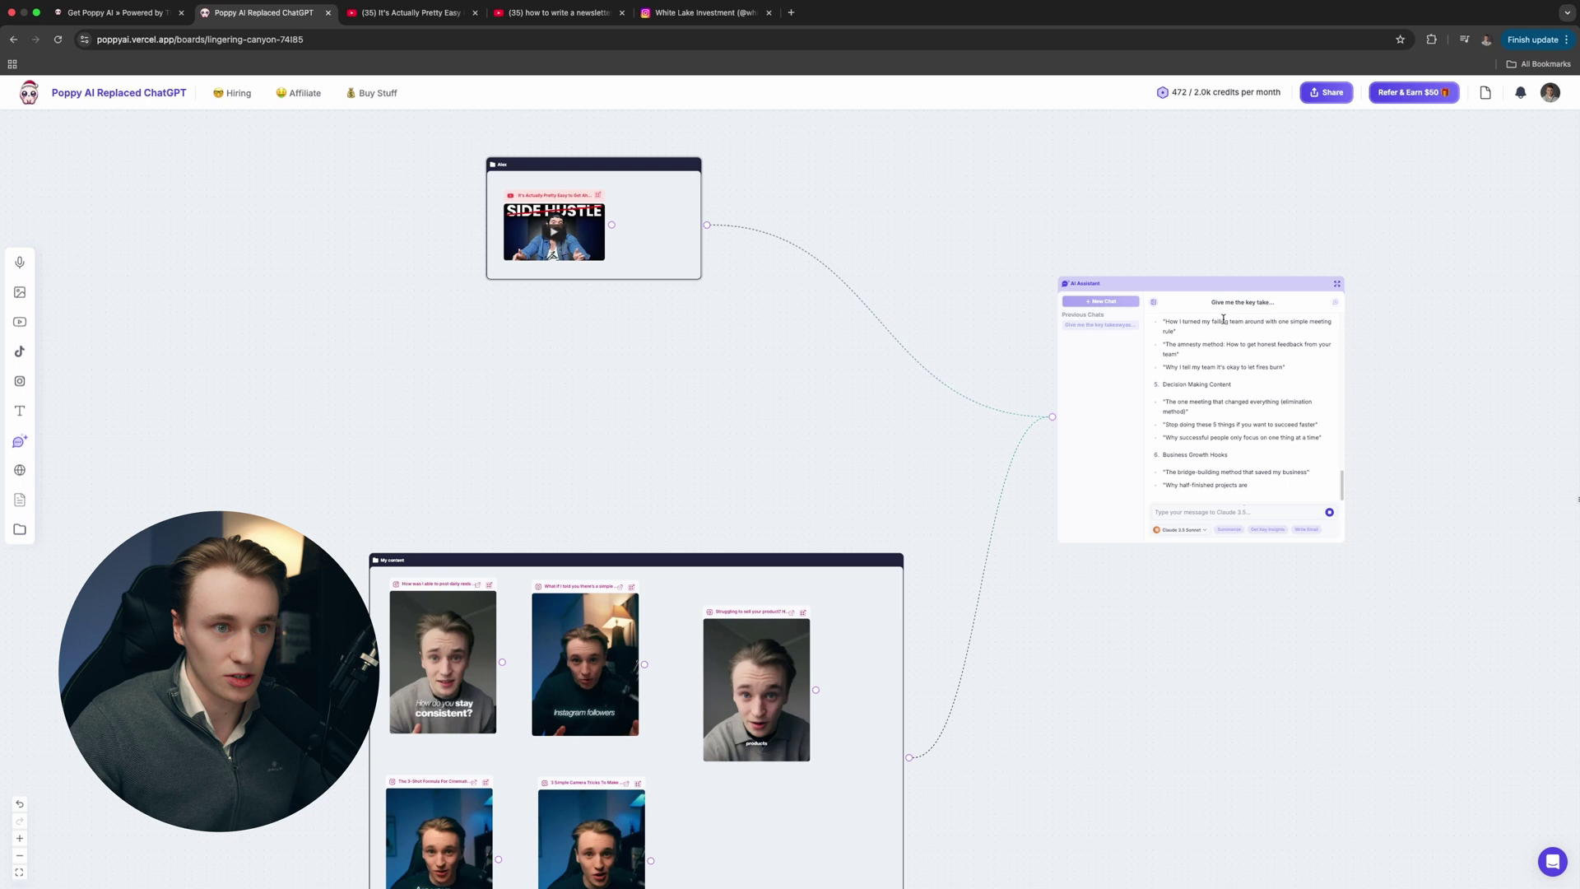
{"action": "left_click", "coordinate": [1218, 291]}
{"action": "left_click", "coordinate": [1228, 379]}
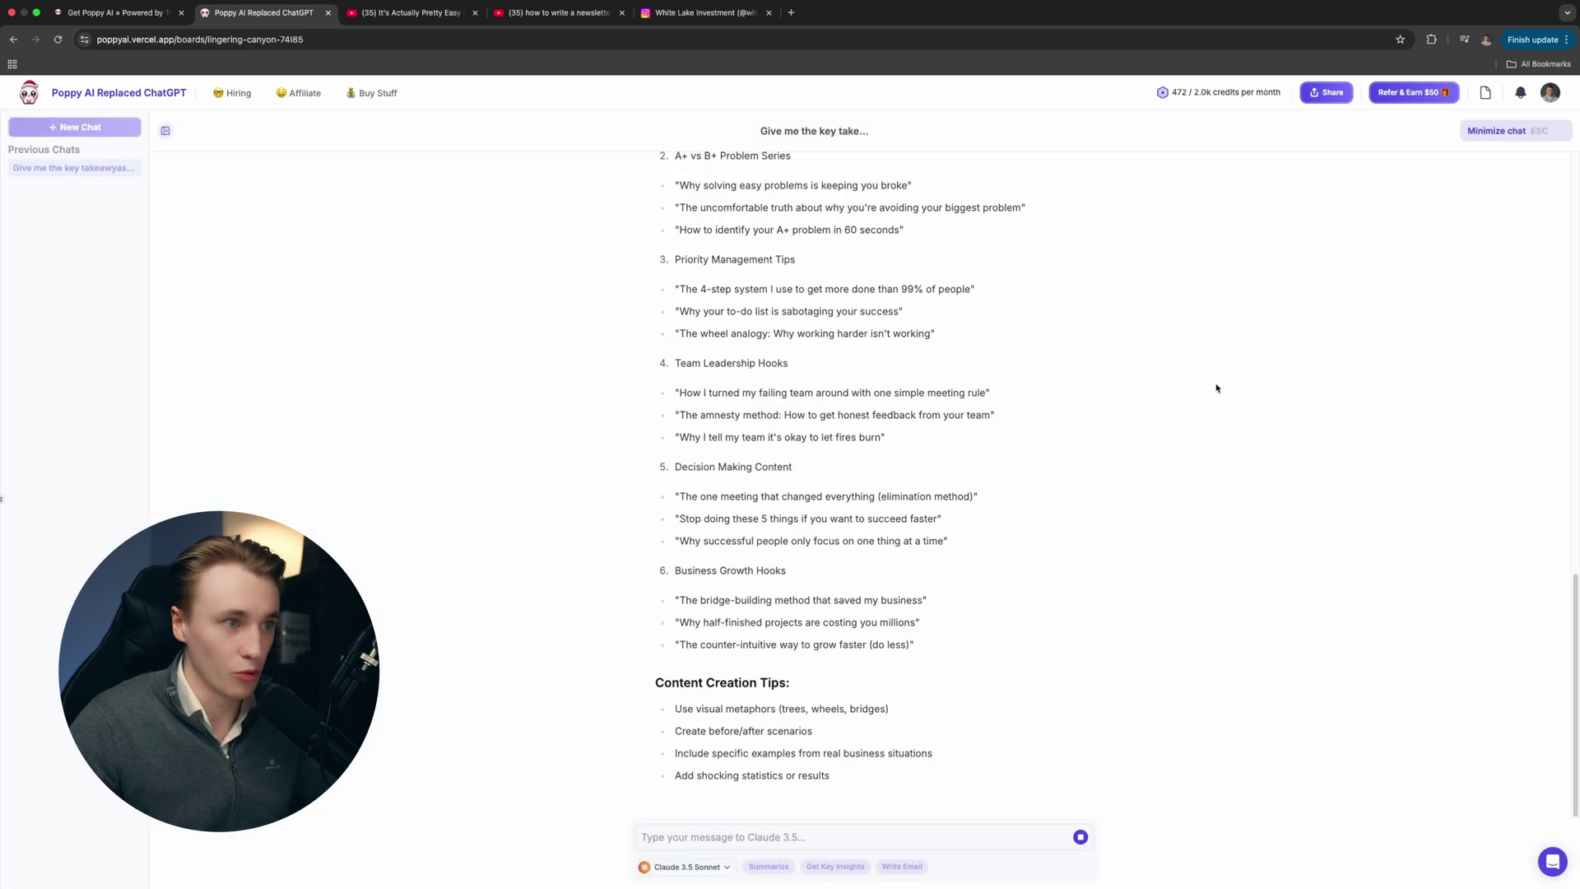
{"action": "left_click_drag", "start_coordinate": [675, 381], "coordinate": [975, 379]}
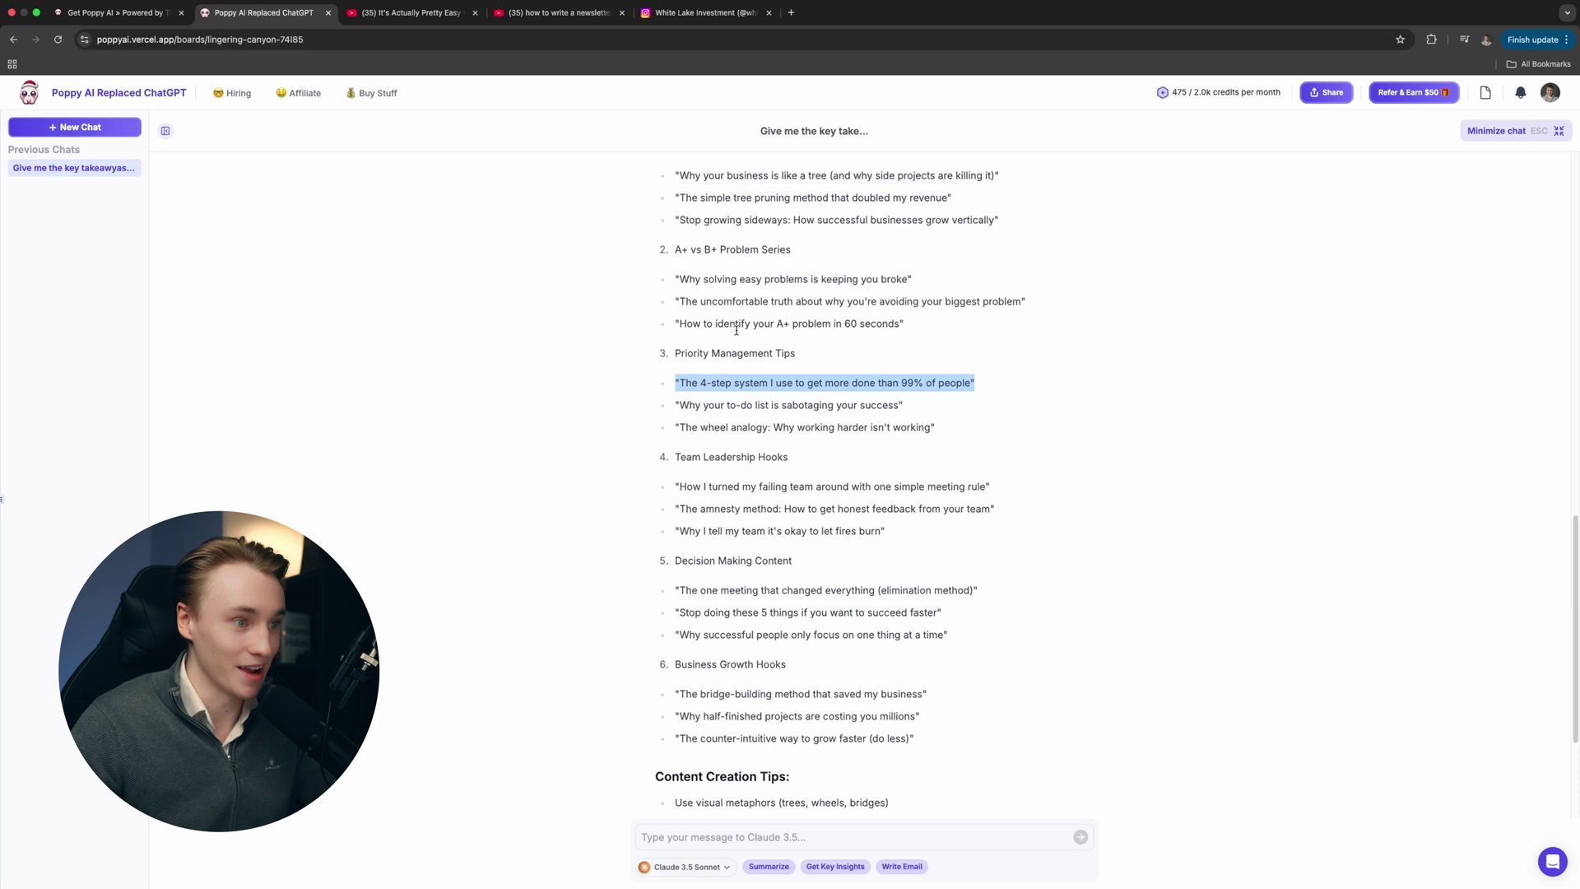
{"action": "left_click", "coordinate": [694, 435]}
{"action": "left_click_drag", "start_coordinate": [680, 404], "coordinate": [898, 409]}
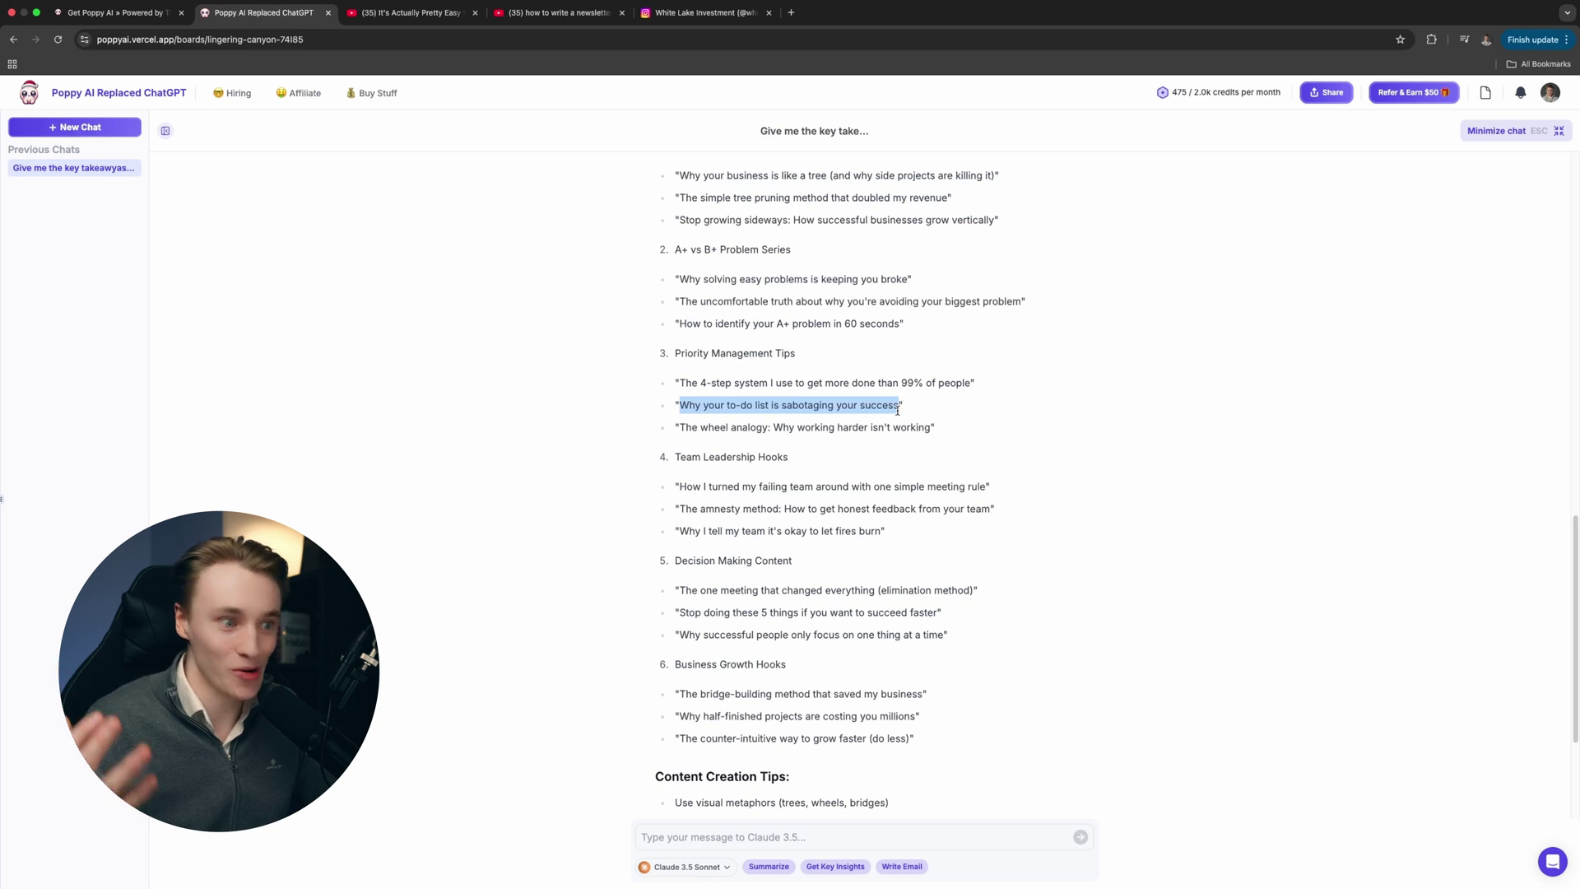
{"action": "left_click", "coordinate": [675, 405]}
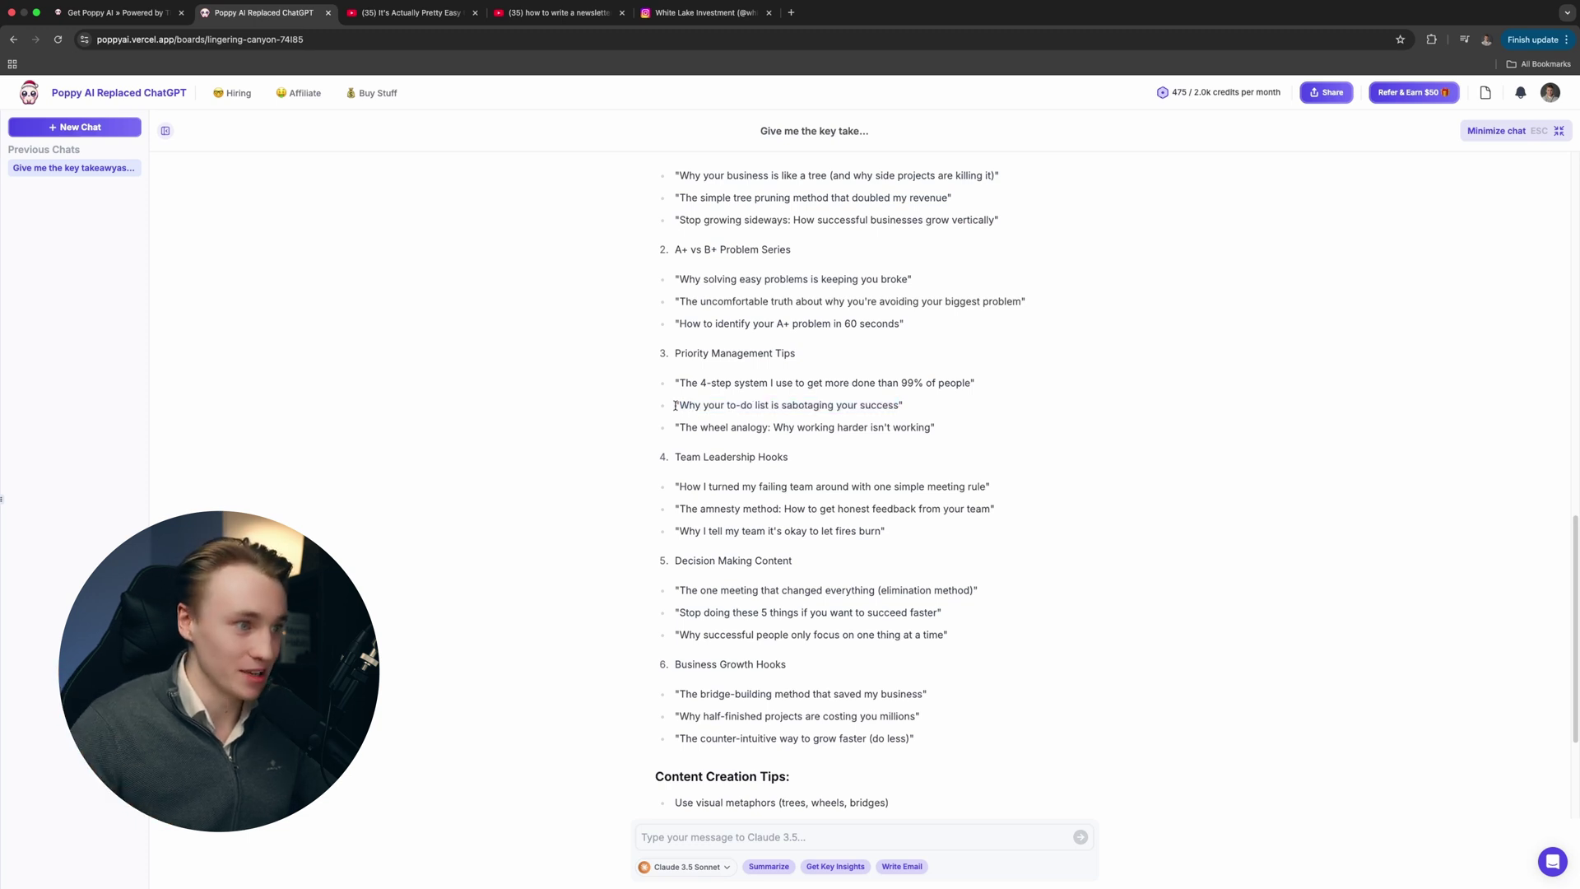
{"action": "left_click_drag", "start_coordinate": [677, 405], "coordinate": [888, 414]}
{"action": "left_click", "coordinate": [739, 402]}
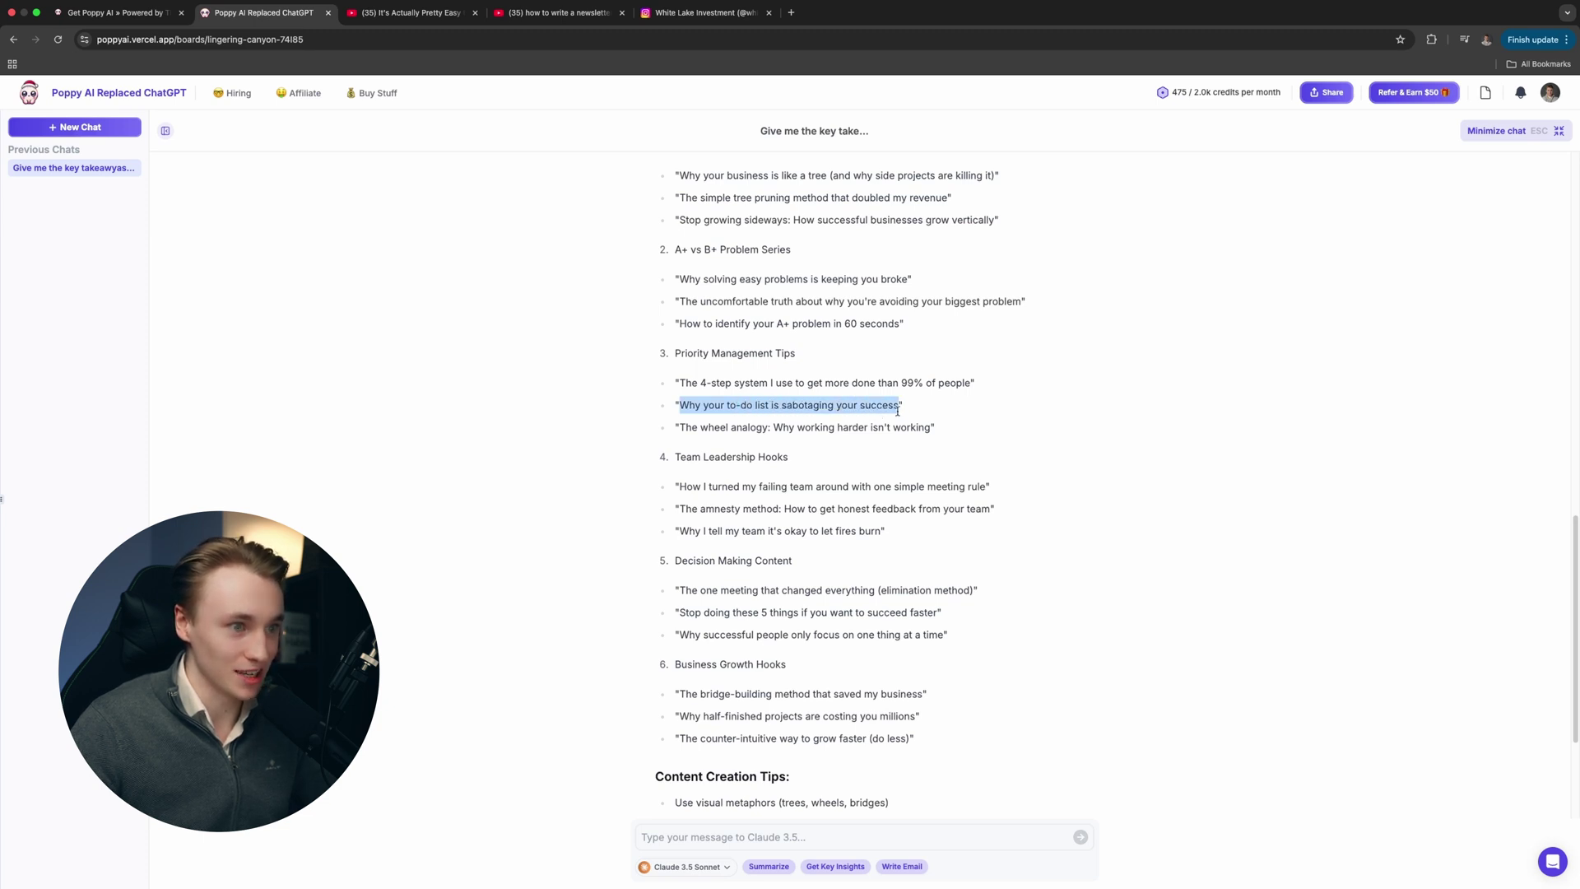
{"action": "key", "text": "Escape"}
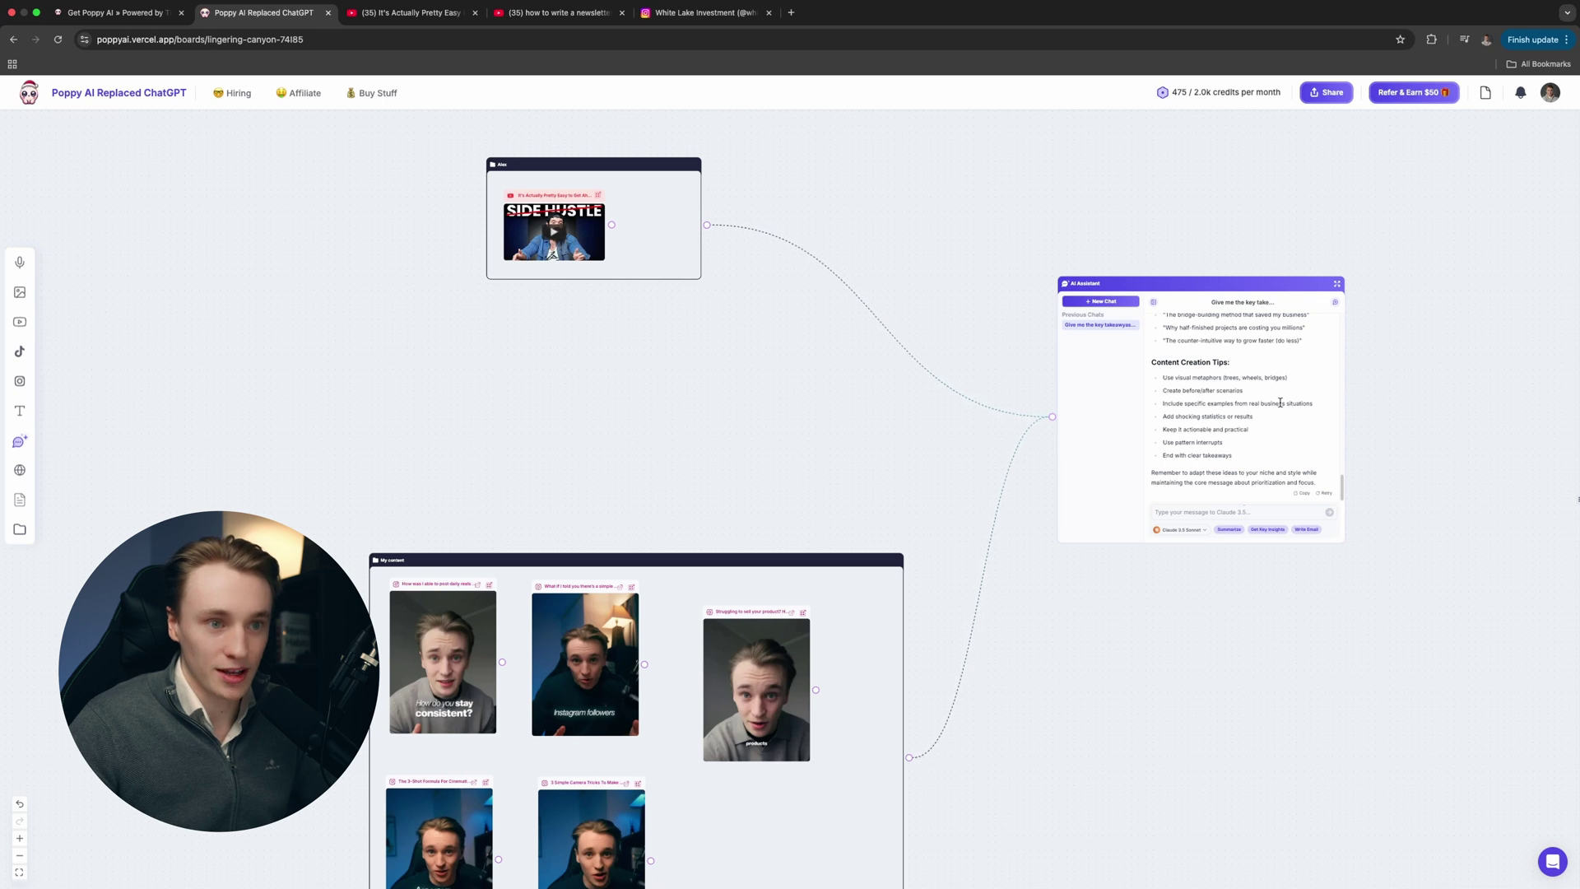
- Upload Viral Scripting Framework.pdf onto the board as a document node
{"action": "scroll", "coordinate": [1279, 402], "scroll_direction": "down", "scroll_amount": 3}
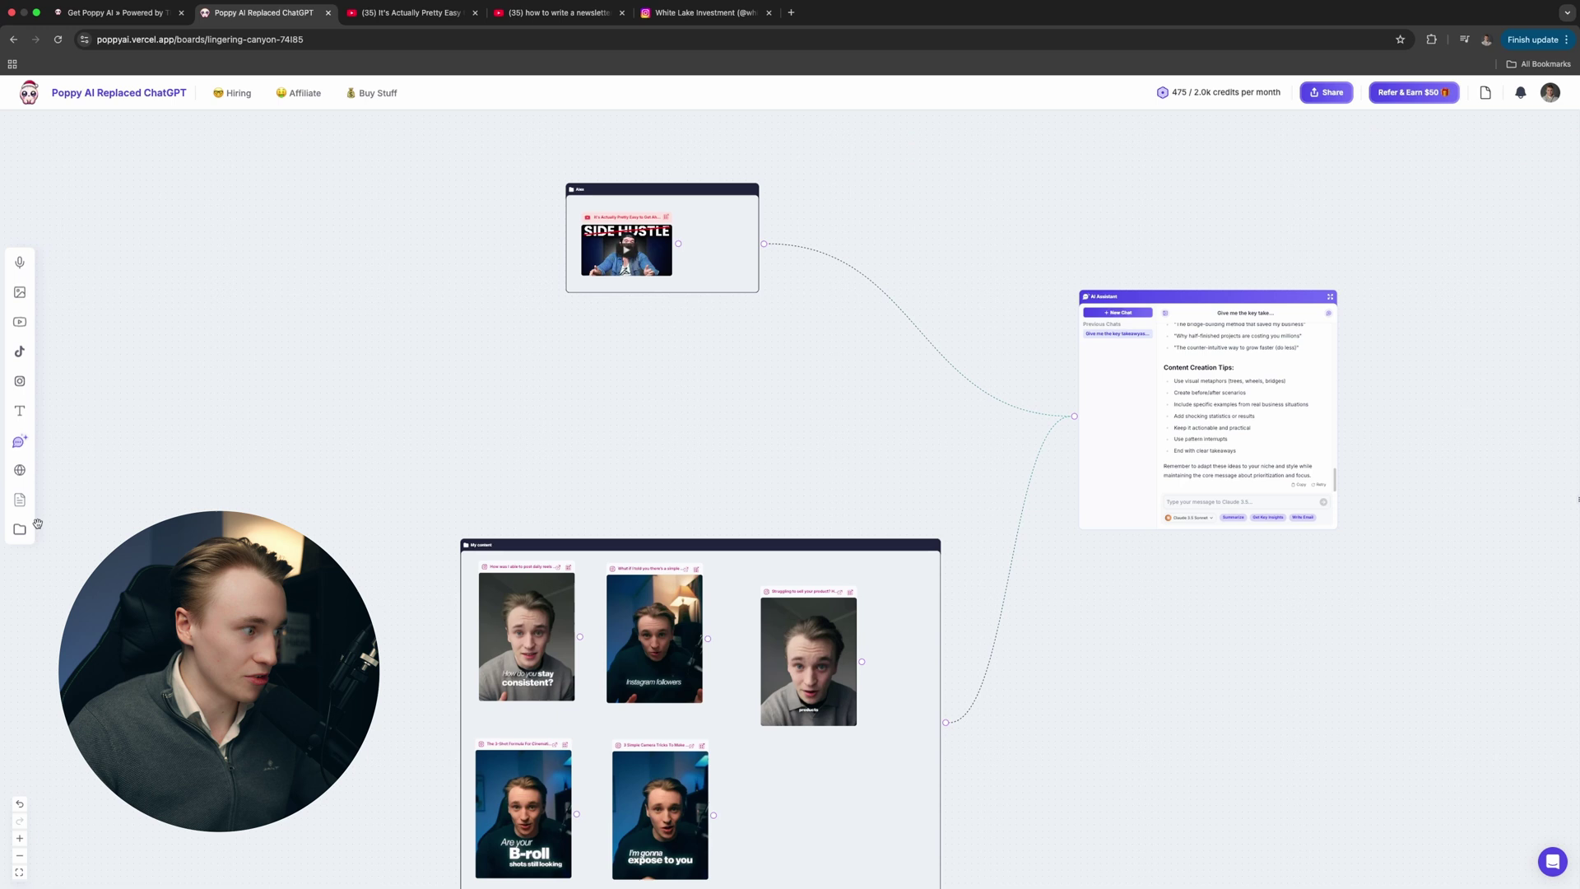
{"action": "left_click", "coordinate": [20, 499]}
{"action": "left_click_drag", "start_coordinate": [755, 387], "coordinate": [795, 424]}
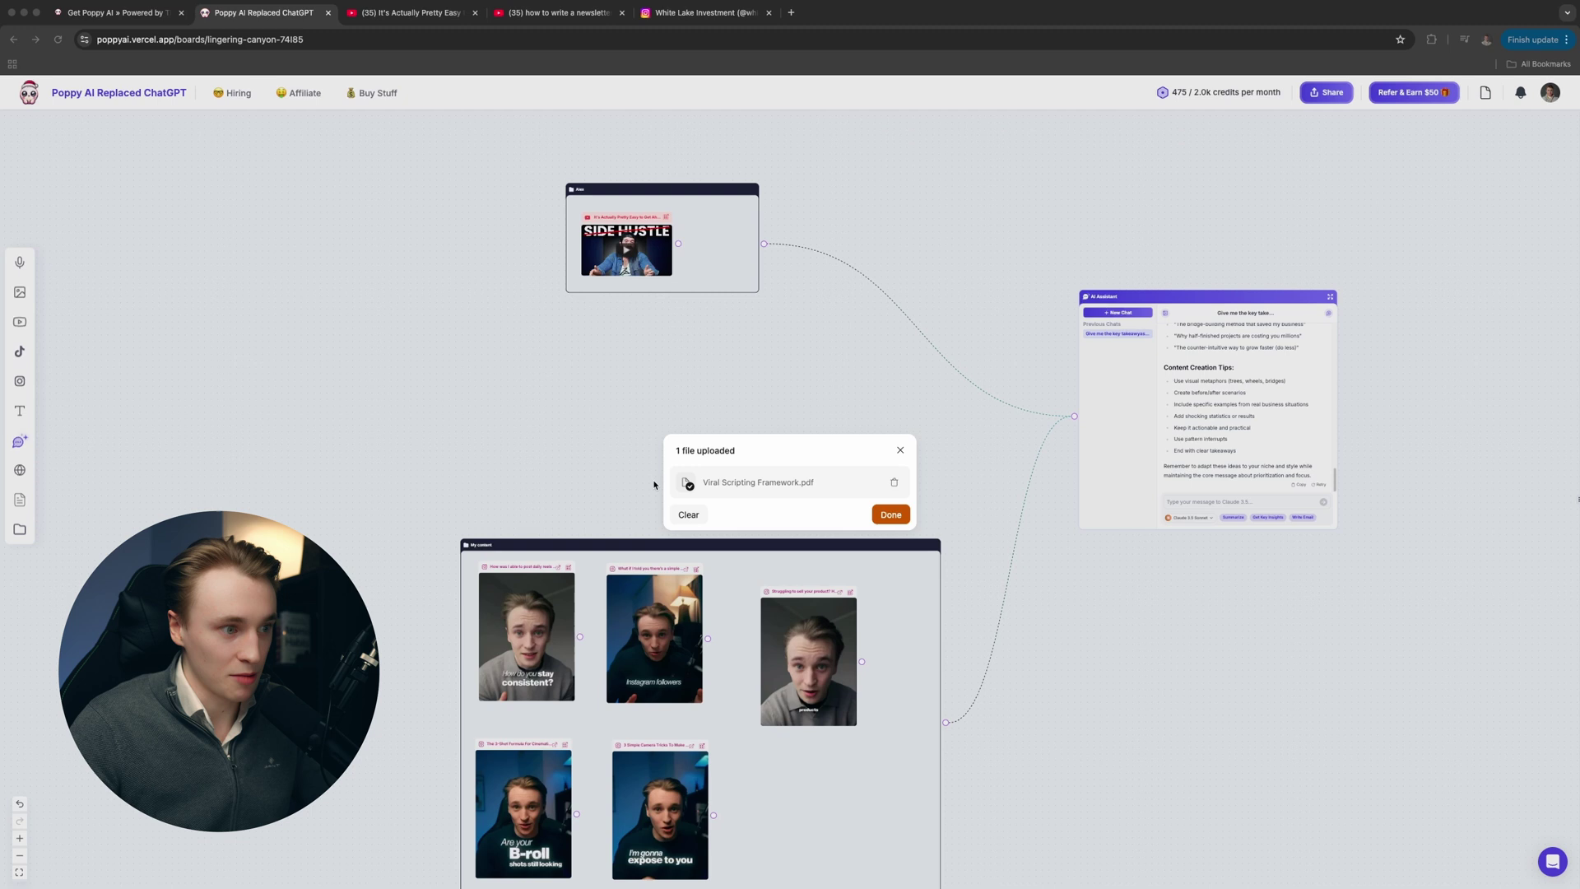
{"action": "left_click", "coordinate": [890, 515]}
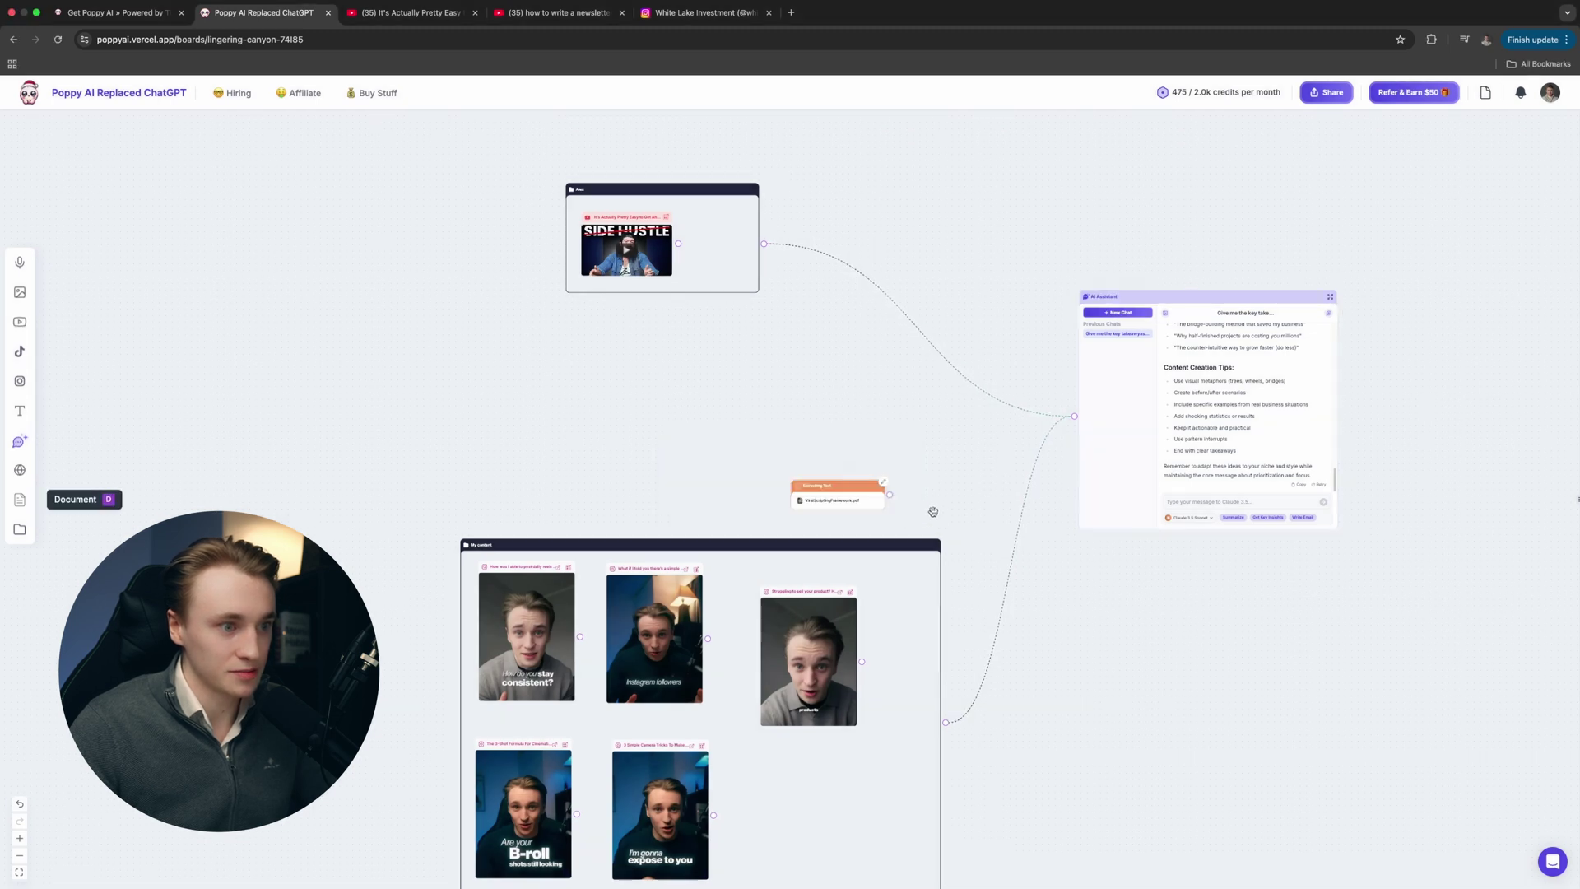
- Place the PDF node above My content, link it to the AI Assistant, and shift My content up-left
{"action": "left_click_drag", "start_coordinate": [838, 481], "coordinate": [683, 326]}
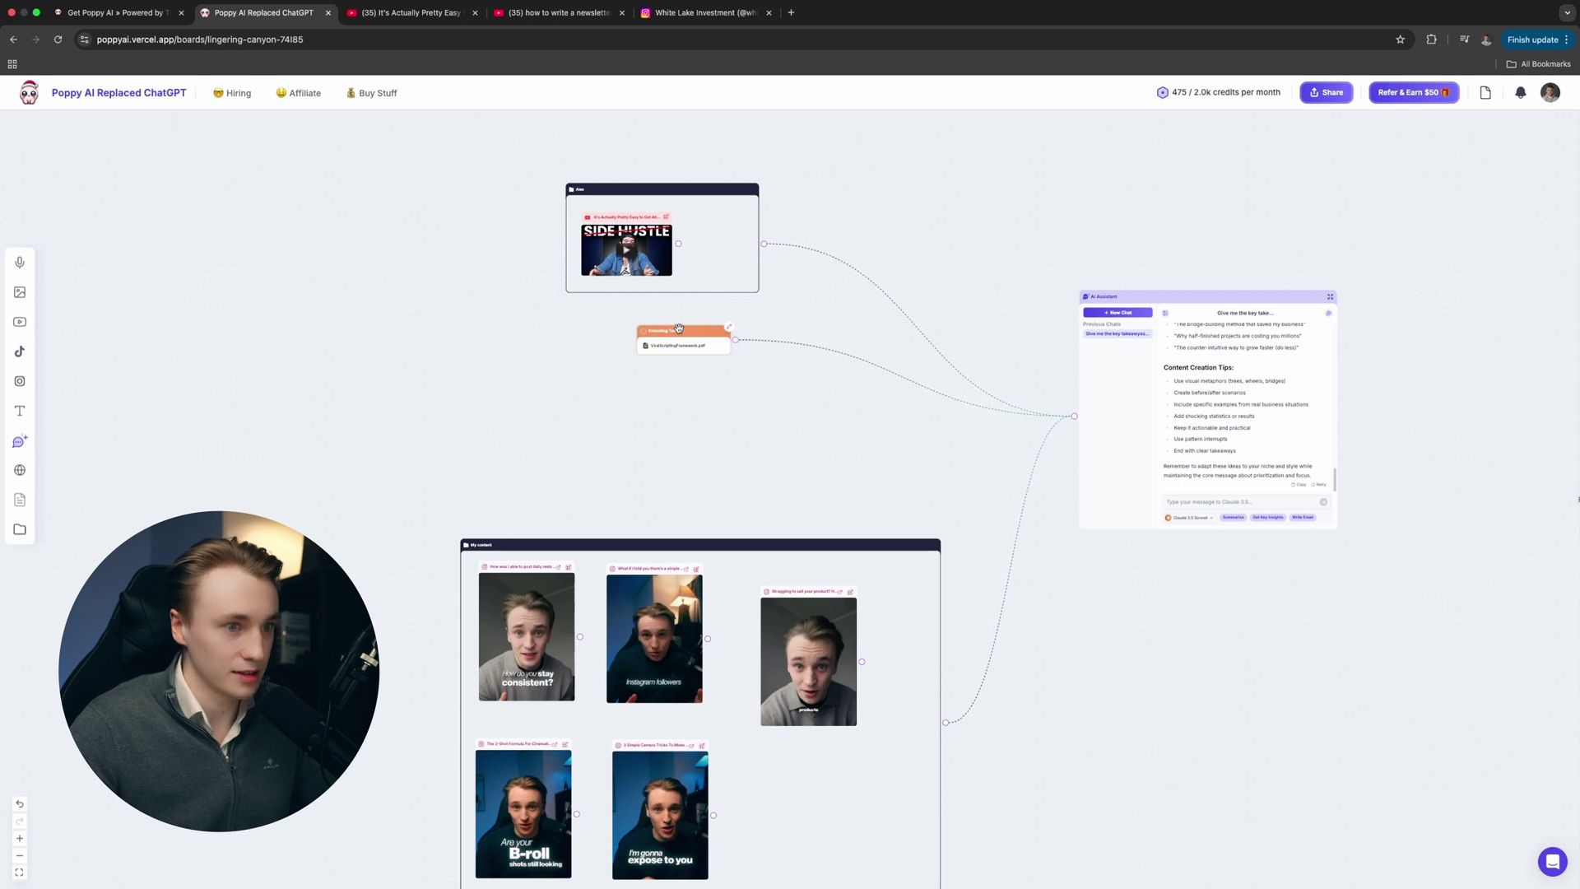
{"action": "left_click_drag", "start_coordinate": [679, 328], "coordinate": [691, 364]}
{"action": "left_click", "coordinate": [1176, 499]}
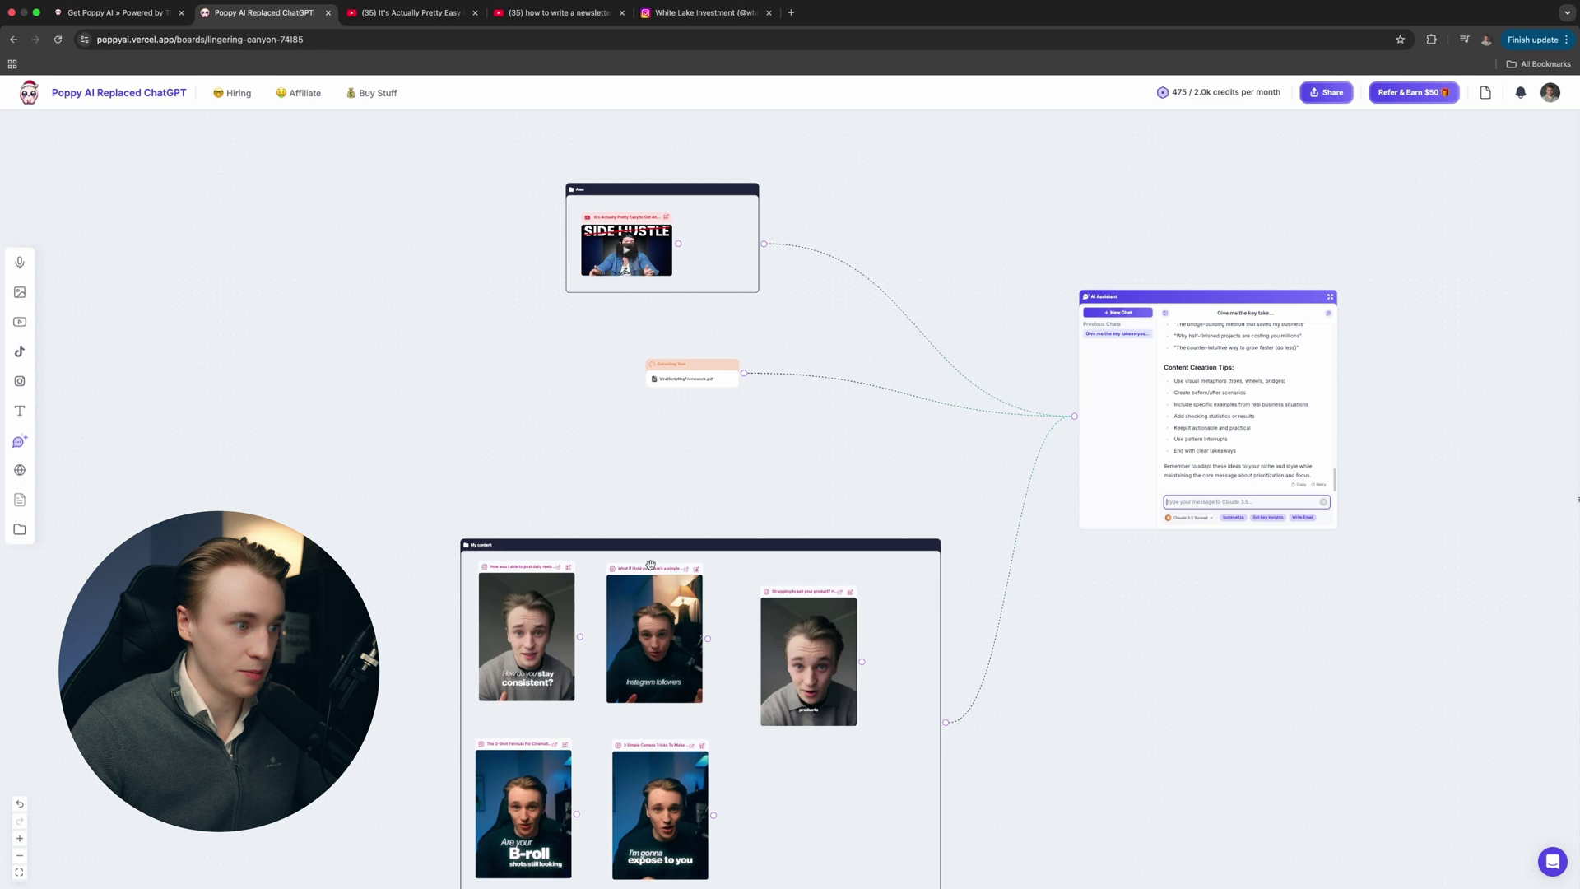
{"action": "left_click_drag", "start_coordinate": [567, 539], "coordinate": [598, 484]}
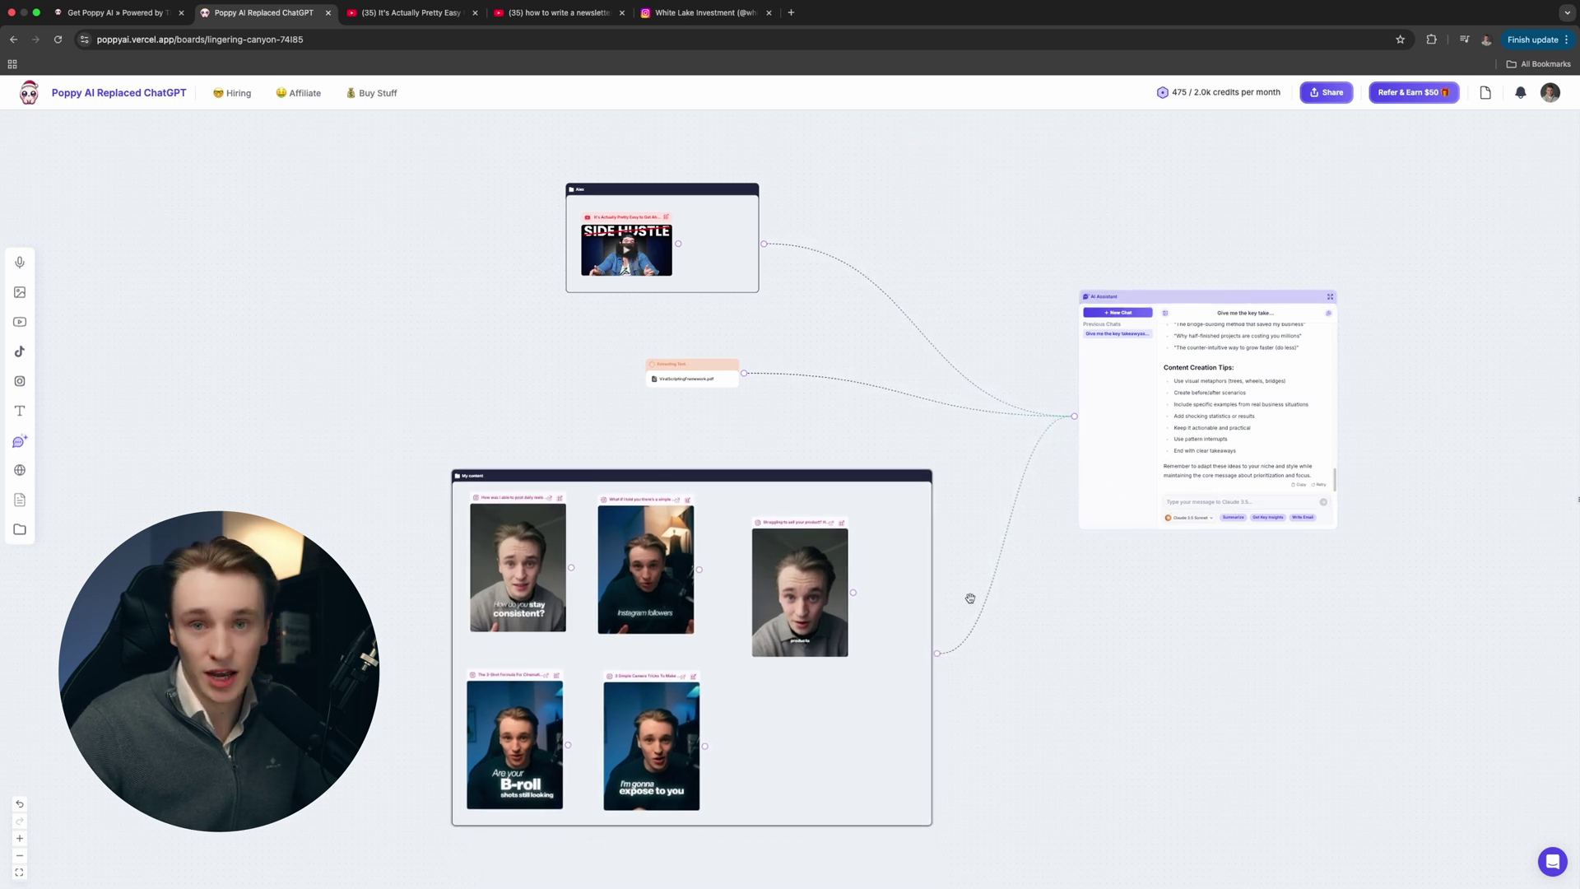
- Ask the AI assistant 'Based on my content how do I talk?'
{"action": "left_click", "coordinate": [1183, 501]}
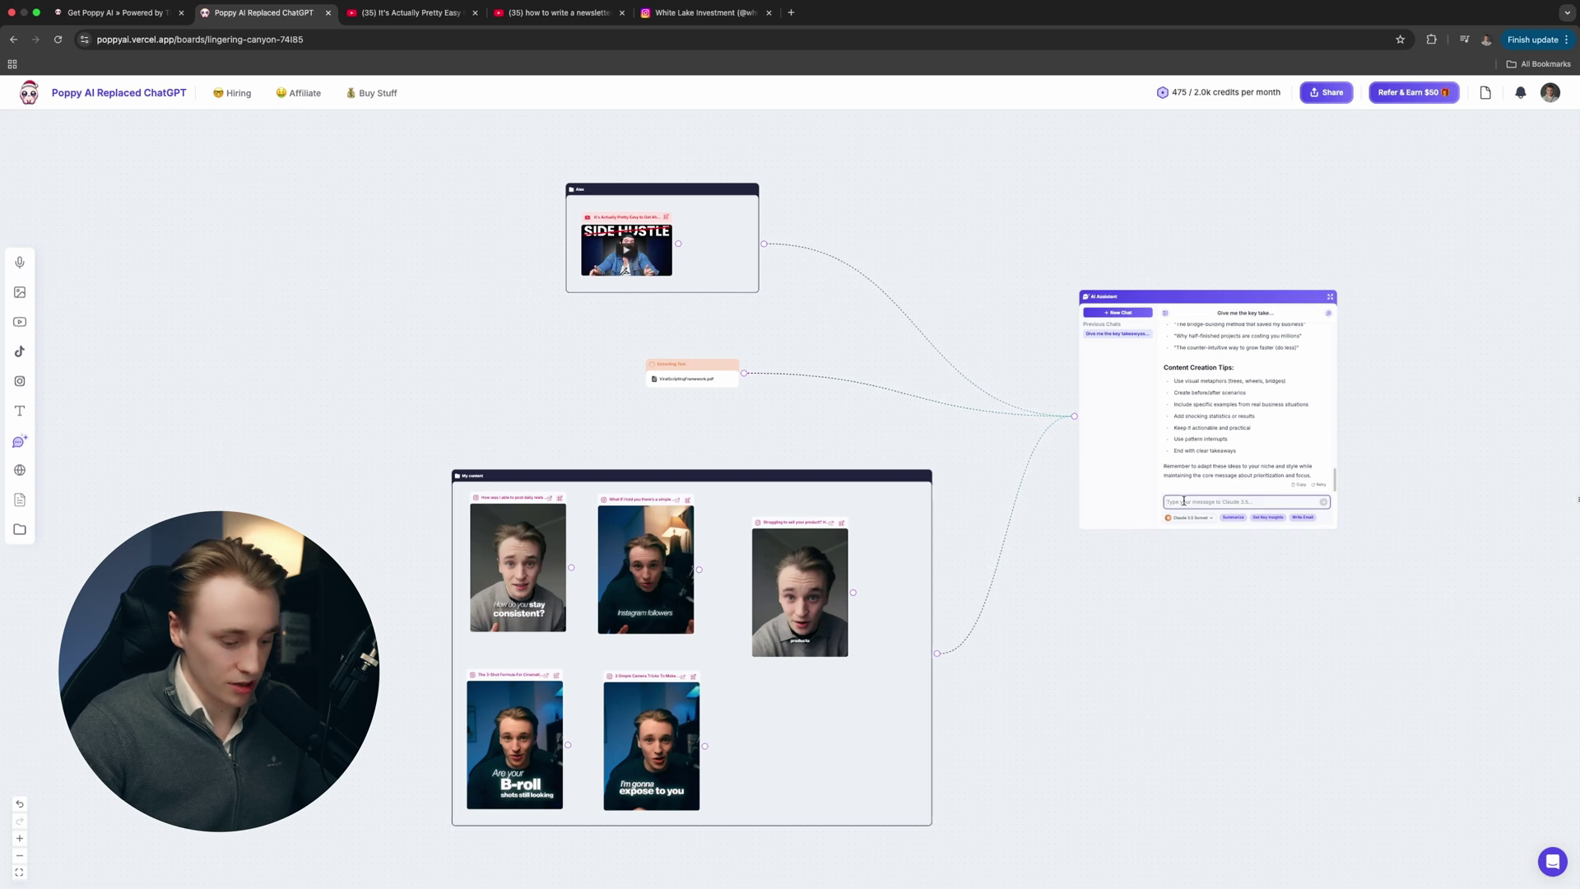
{"action": "type", "text": "Based"}
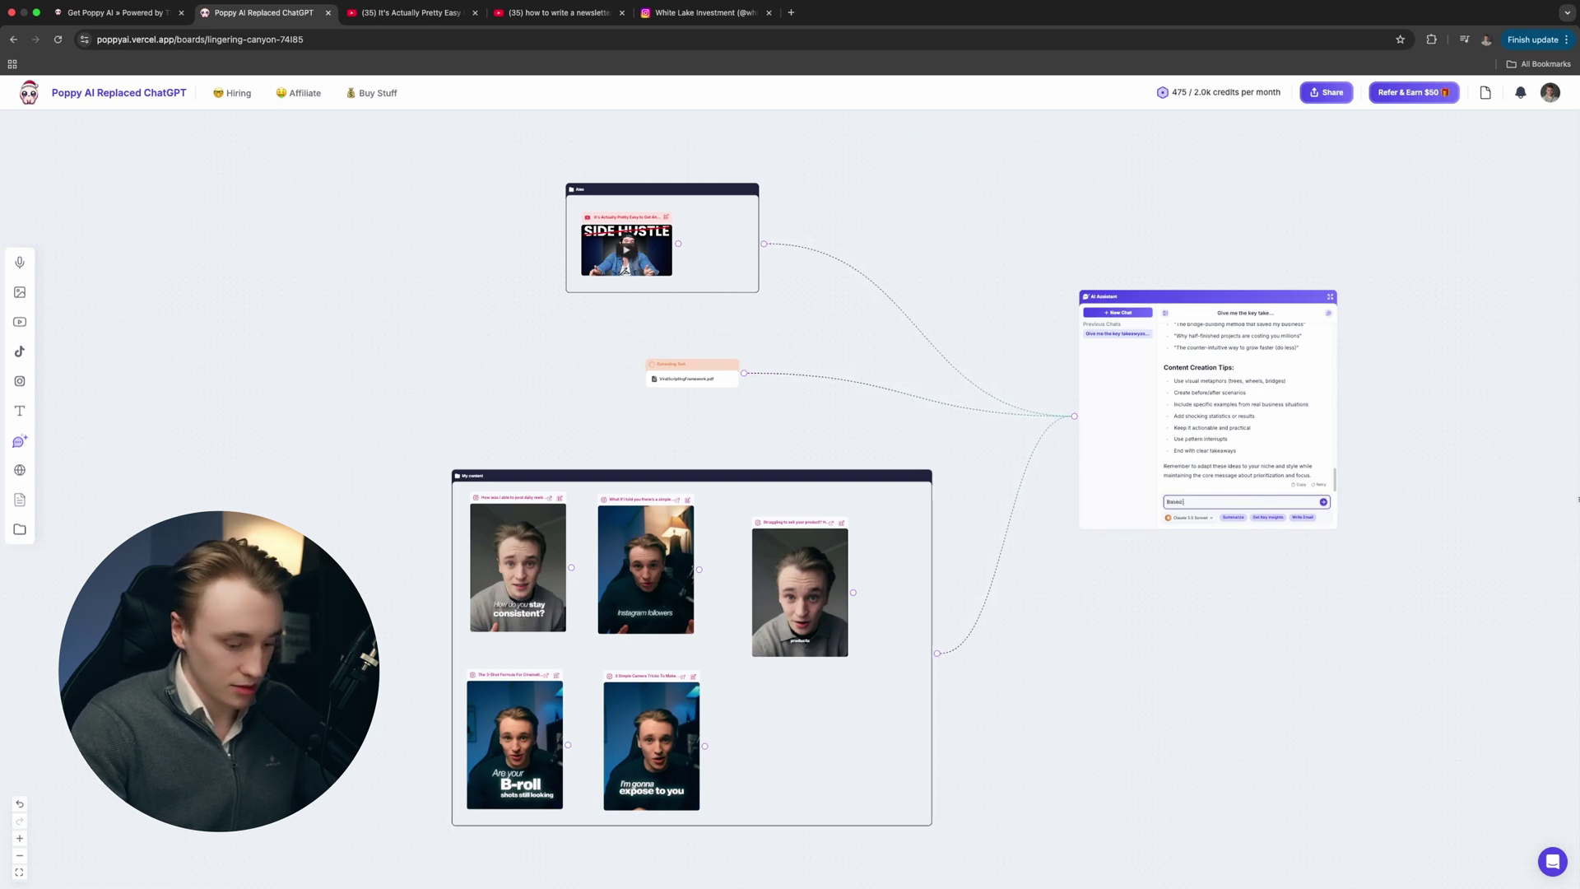
{"action": "type", "text": " on my conten"}
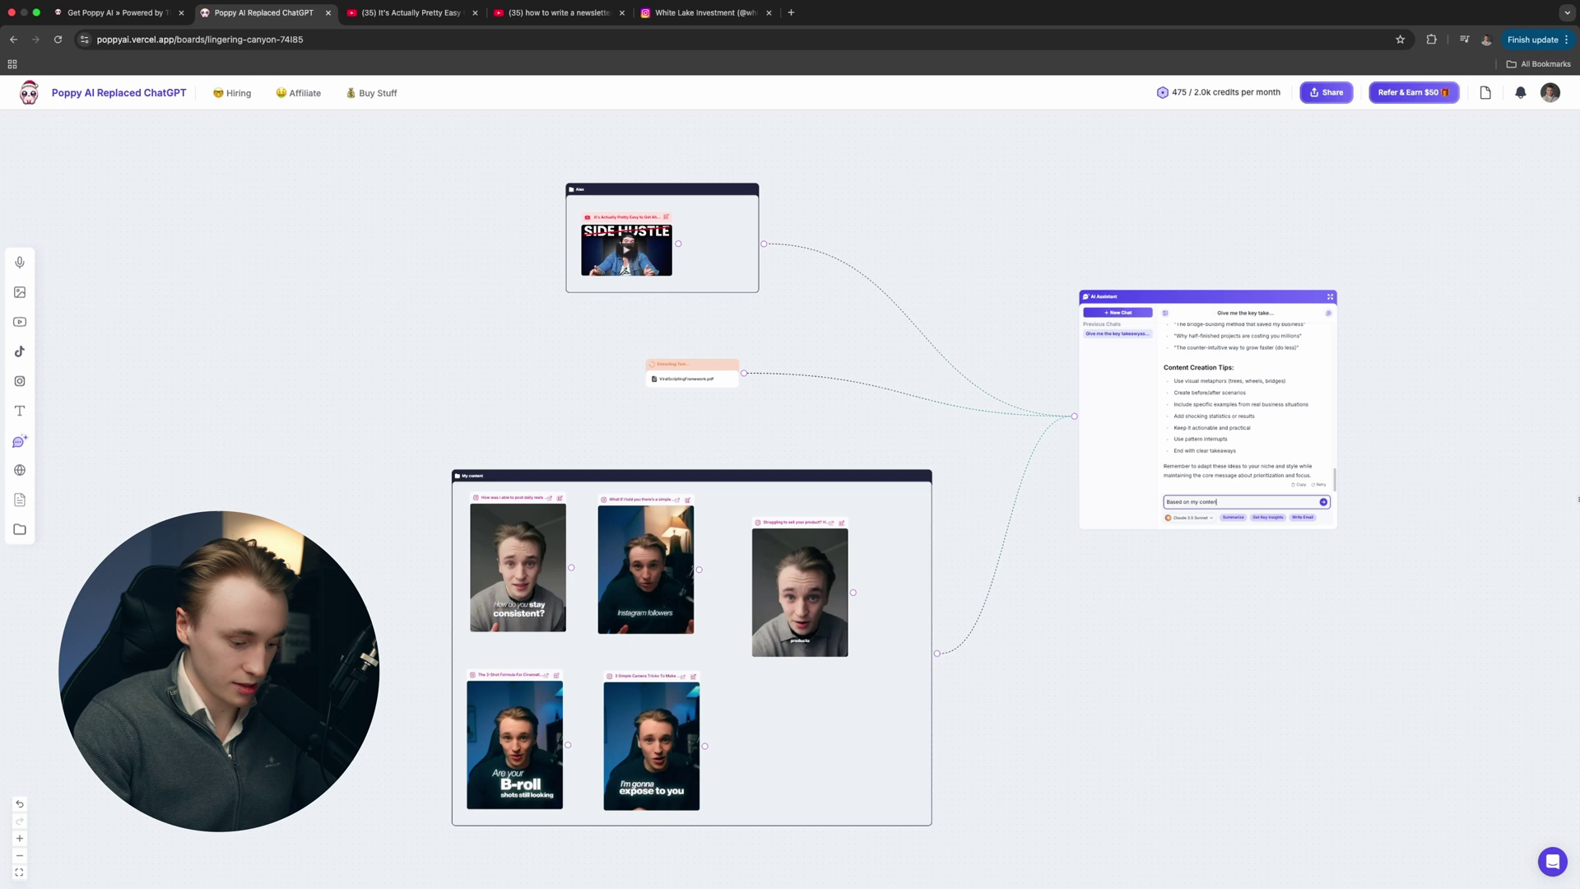
{"action": "type", "text": "t how"}
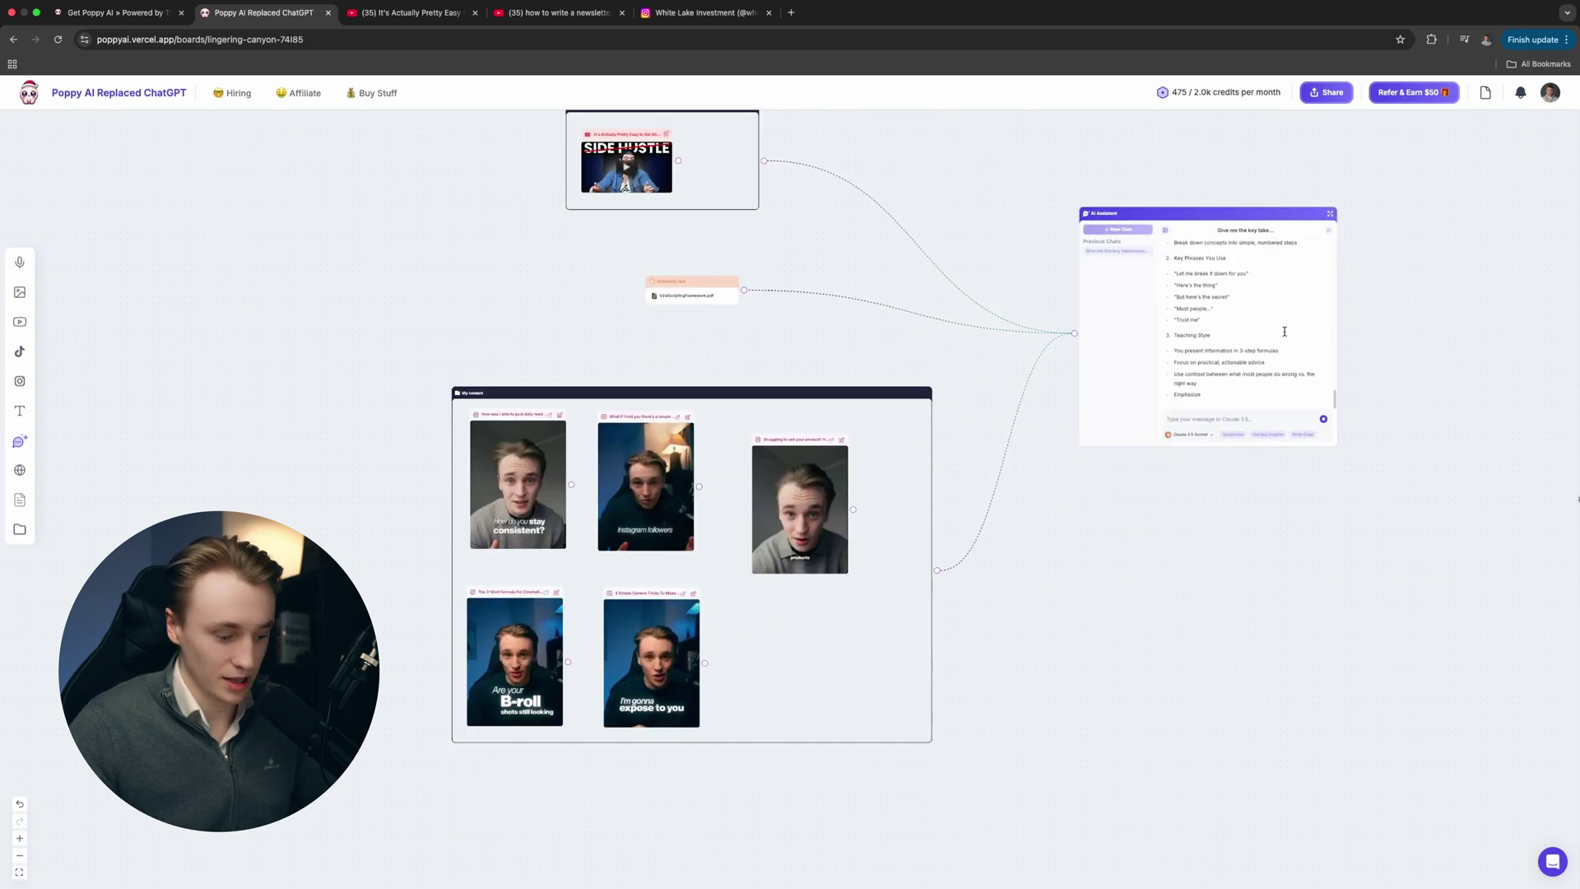
- Expand the chat to full view and scroll through the speaking-style analysis reply
{"action": "left_click", "coordinate": [1283, 336]}
{"action": "scroll", "coordinate": [980, 412], "scroll_direction": "down", "scroll_amount": 2}
{"action": "scroll", "coordinate": [968, 422], "scroll_direction": "up", "scroll_amount": 2}
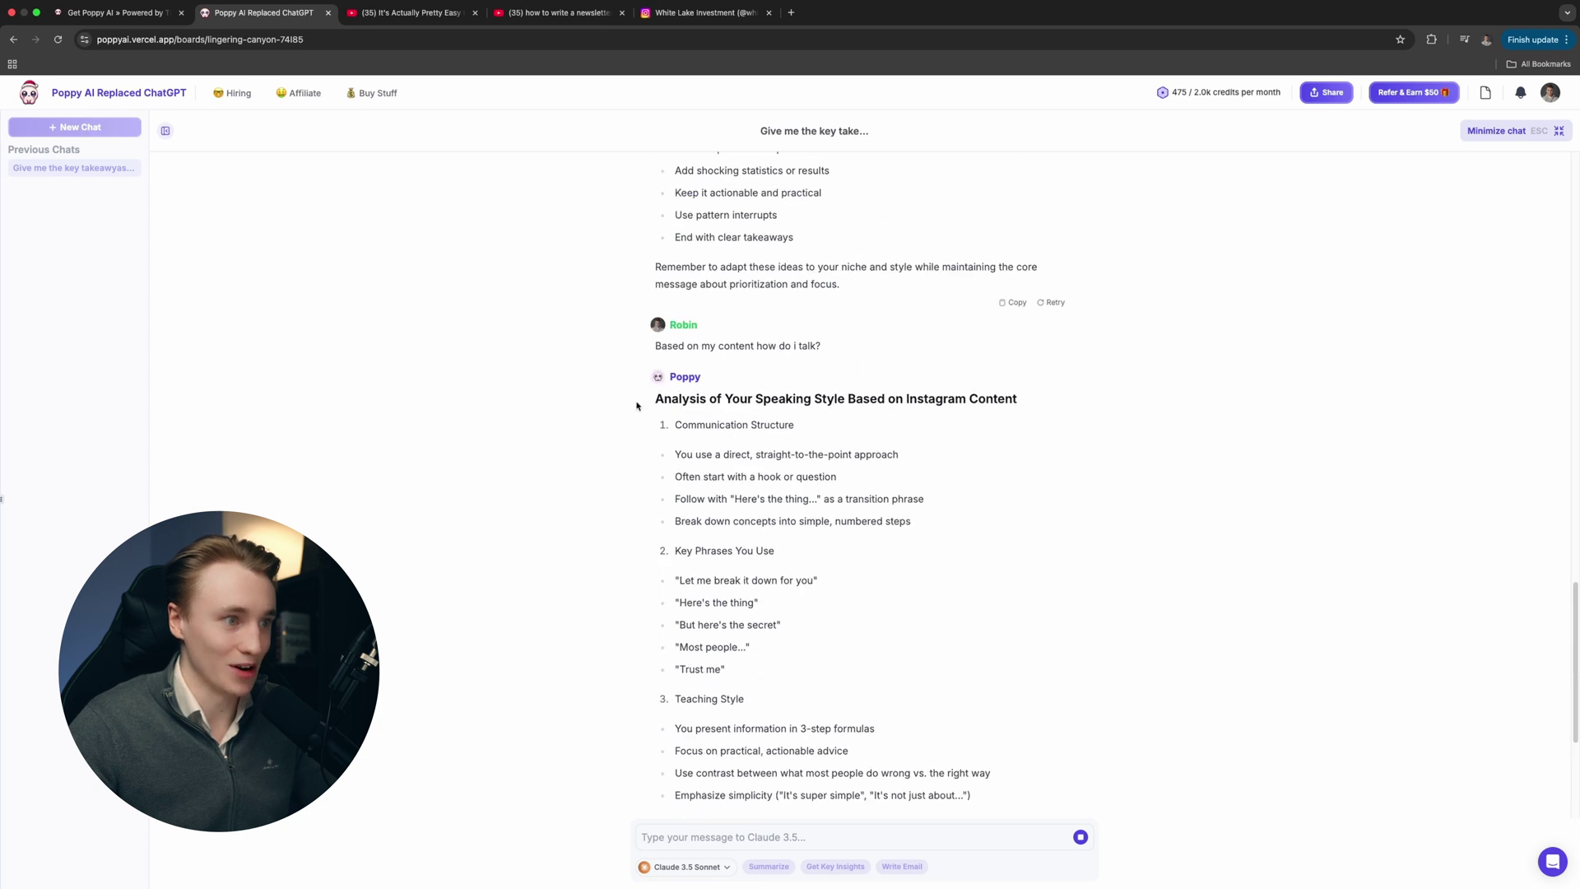
{"action": "scroll", "coordinate": [693, 331], "scroll_direction": "down", "scroll_amount": 3}
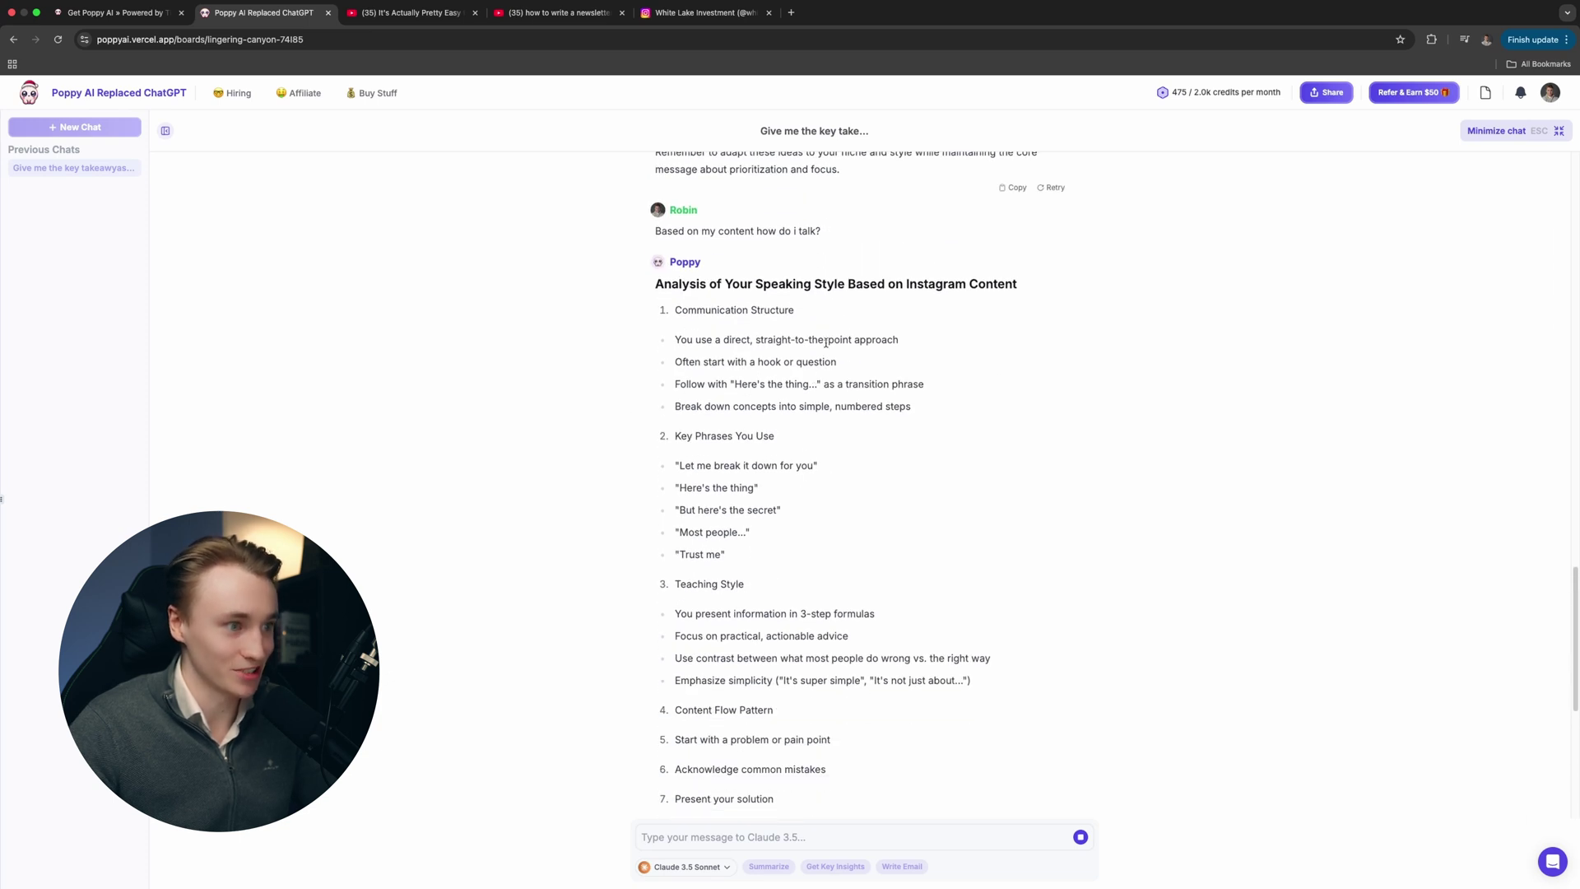
{"action": "scroll", "coordinate": [825, 343], "scroll_direction": "down", "scroll_amount": 2}
{"action": "scroll", "coordinate": [671, 370], "scroll_direction": "down", "scroll_amount": 1}
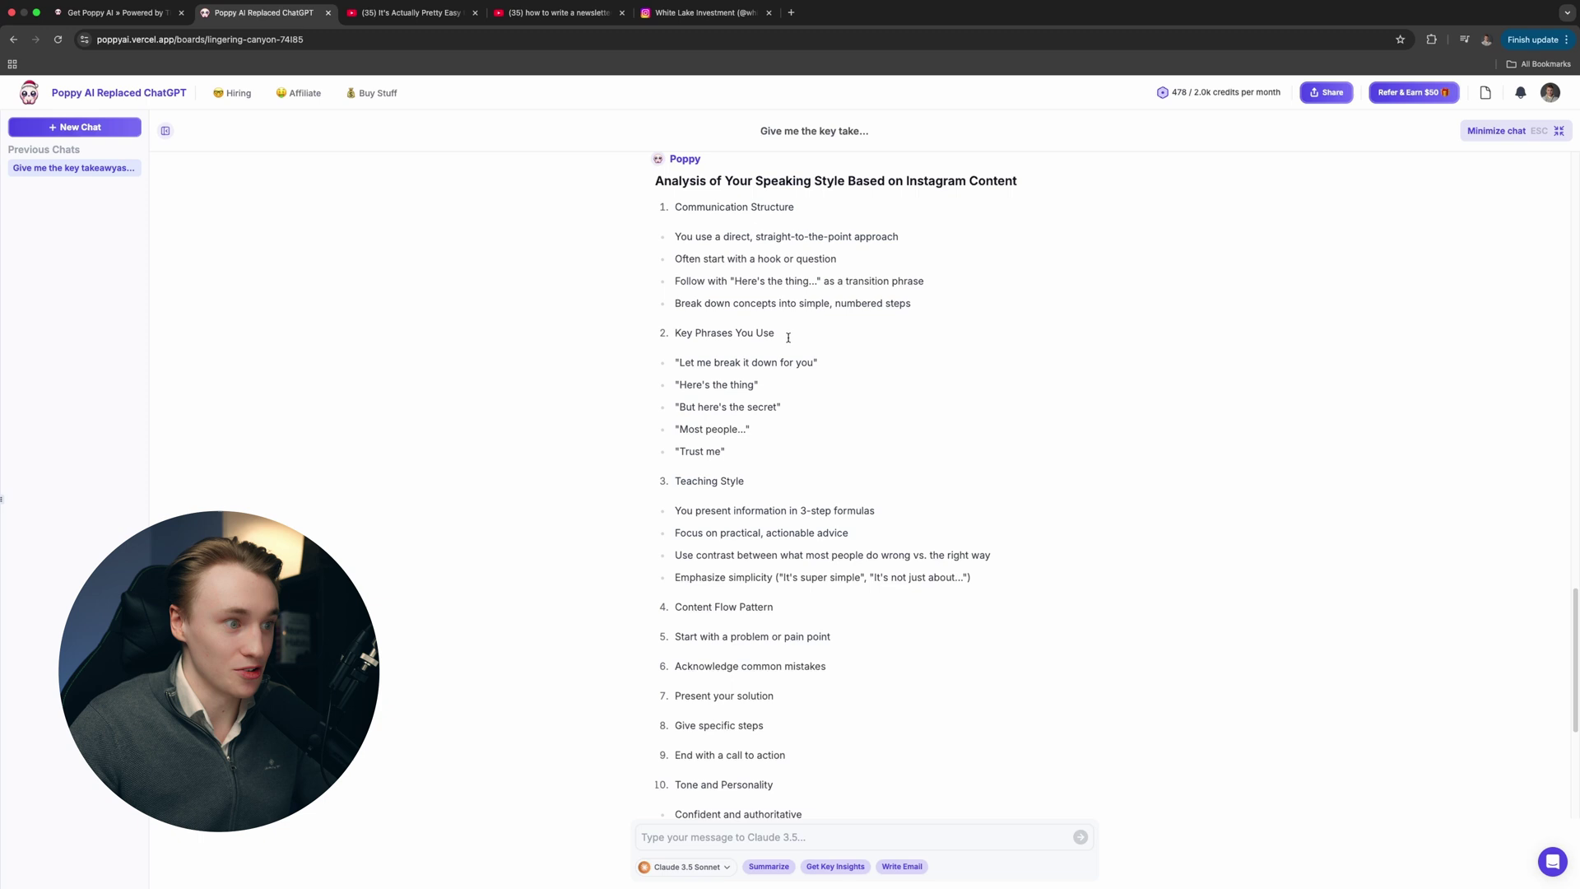
{"action": "scroll", "coordinate": [740, 378], "scroll_direction": "down", "scroll_amount": 2}
{"action": "scroll", "coordinate": [671, 399], "scroll_direction": "down", "scroll_amount": 3}
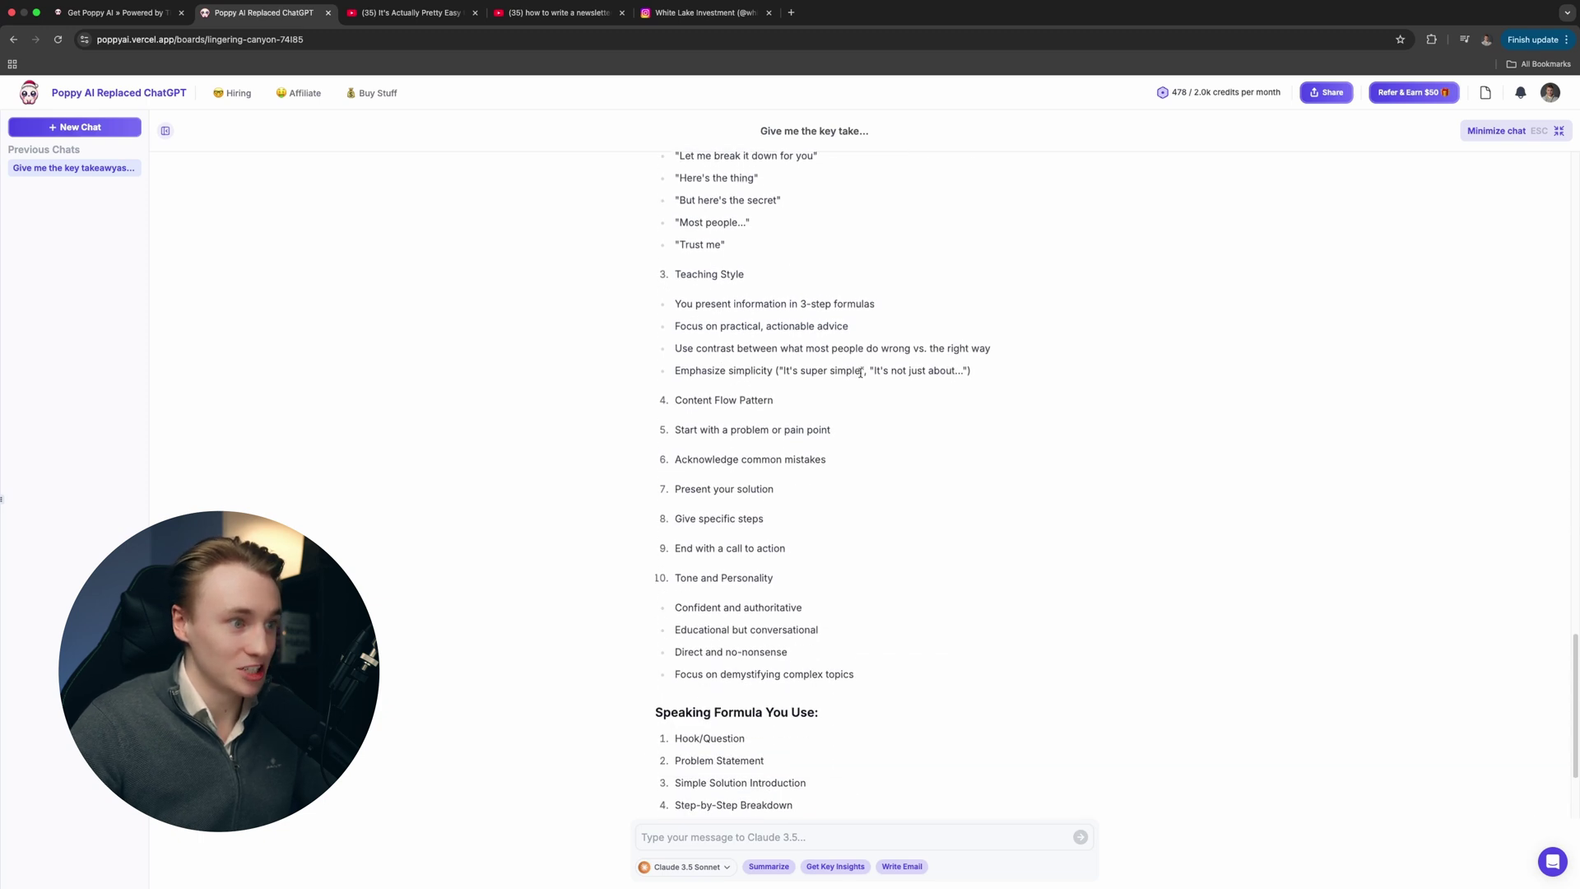
{"action": "scroll", "coordinate": [660, 413], "scroll_direction": "down", "scroll_amount": 1}
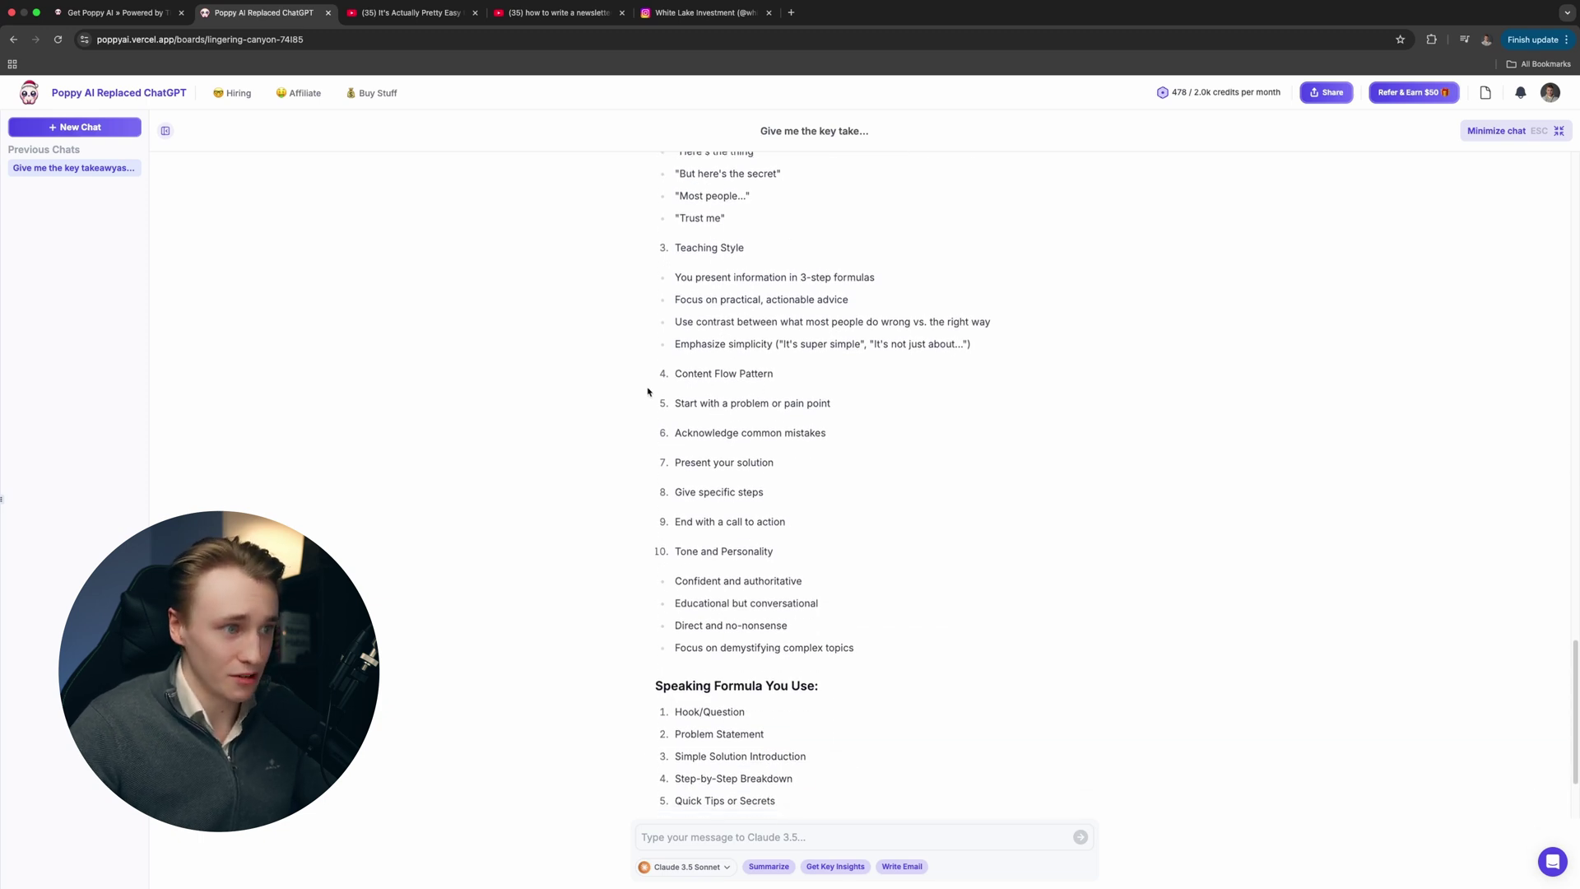
{"action": "scroll", "coordinate": [836, 434], "scroll_direction": "down", "scroll_amount": 3}
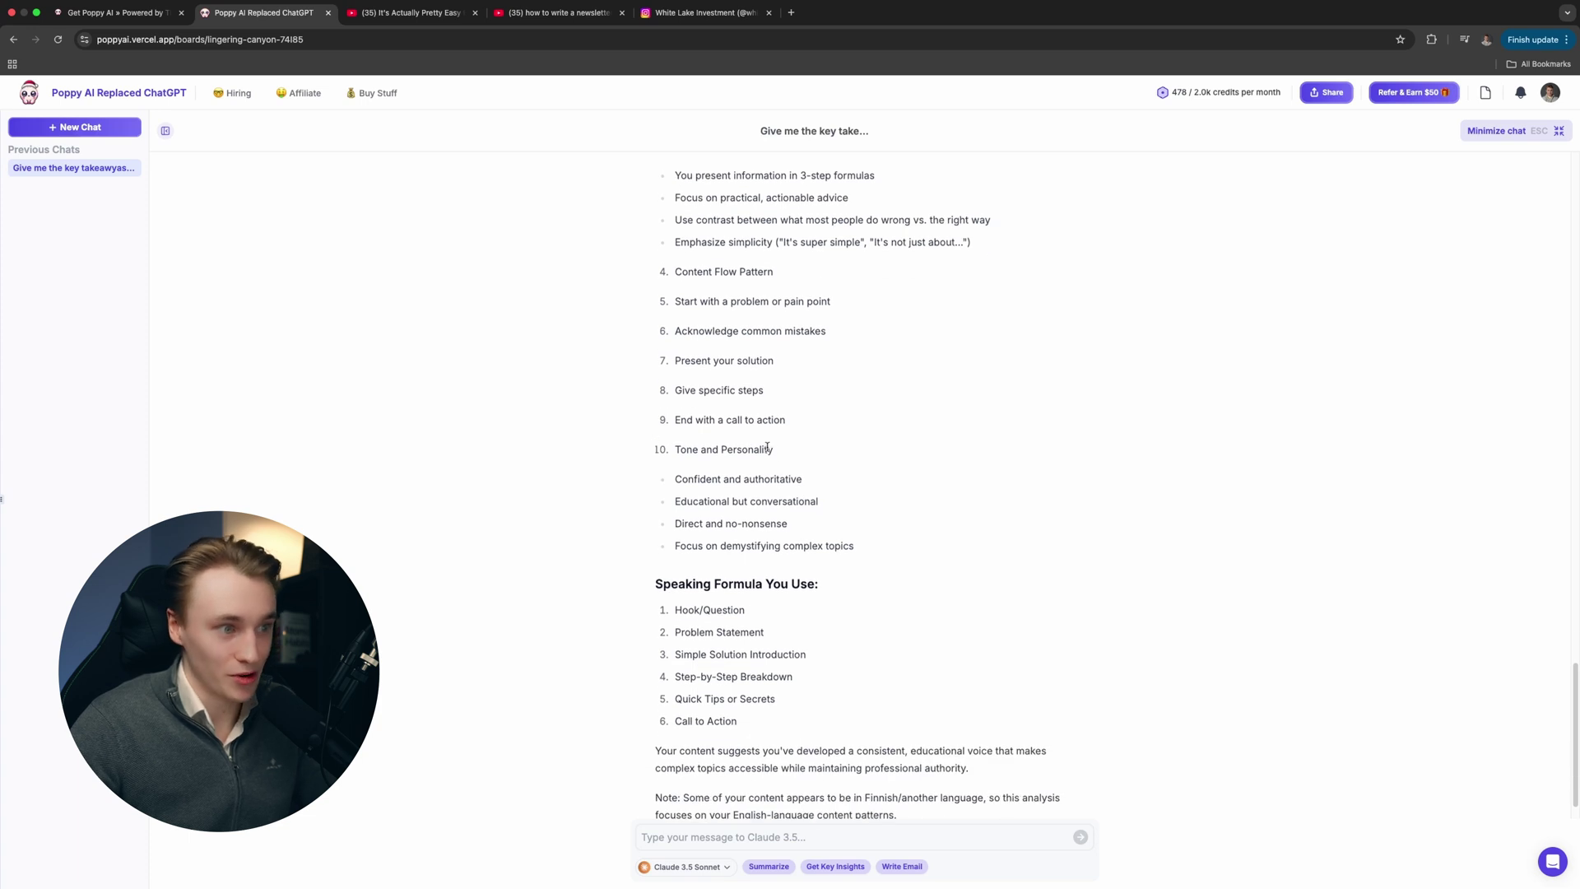
{"action": "scroll", "coordinate": [924, 472], "scroll_direction": "down", "scroll_amount": 1}
{"action": "scroll", "coordinate": [929, 481], "scroll_direction": "up", "scroll_amount": 4}
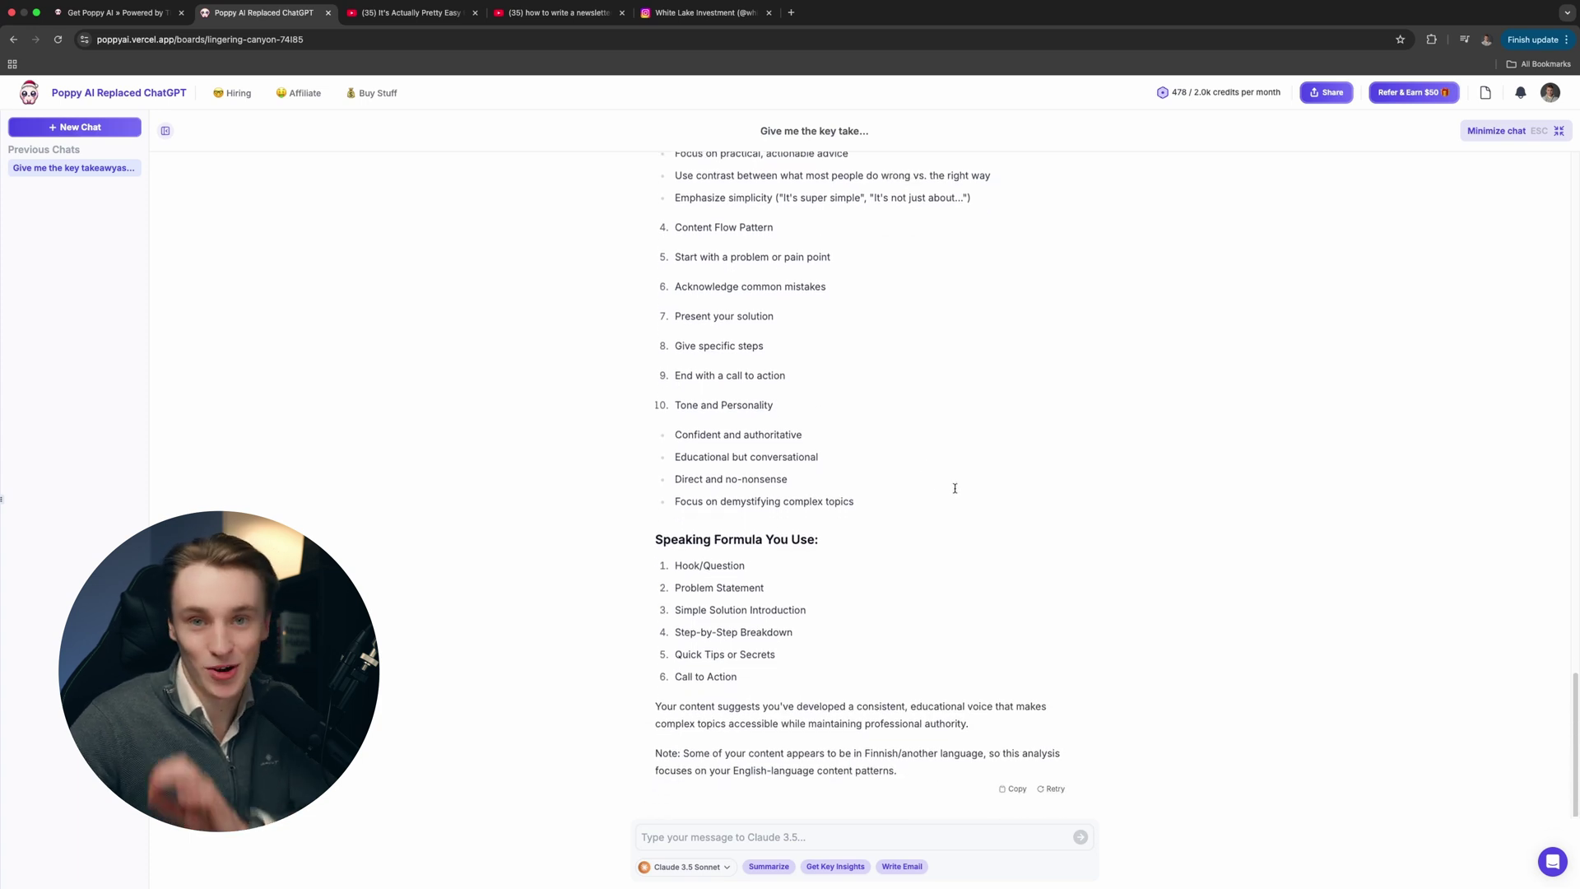
{"action": "scroll", "coordinate": [853, 491], "scroll_direction": "up", "scroll_amount": 10}
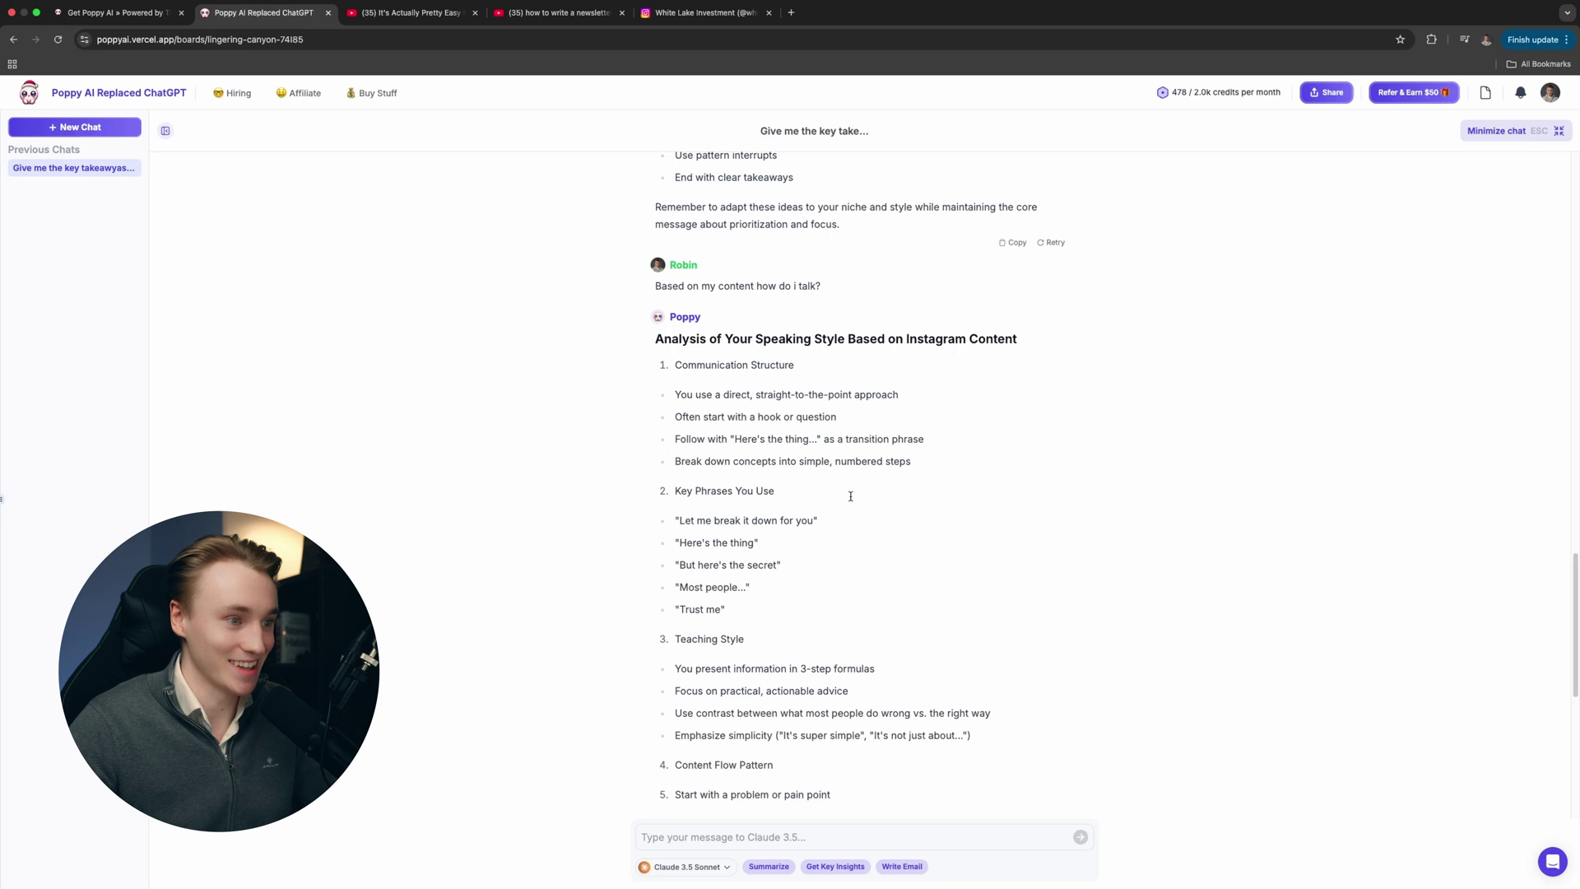
- Nudge the PDF node left, then copy the hook 'Why your to-do list is sabotaging your success' from the chat
{"action": "key", "text": "Escape"}
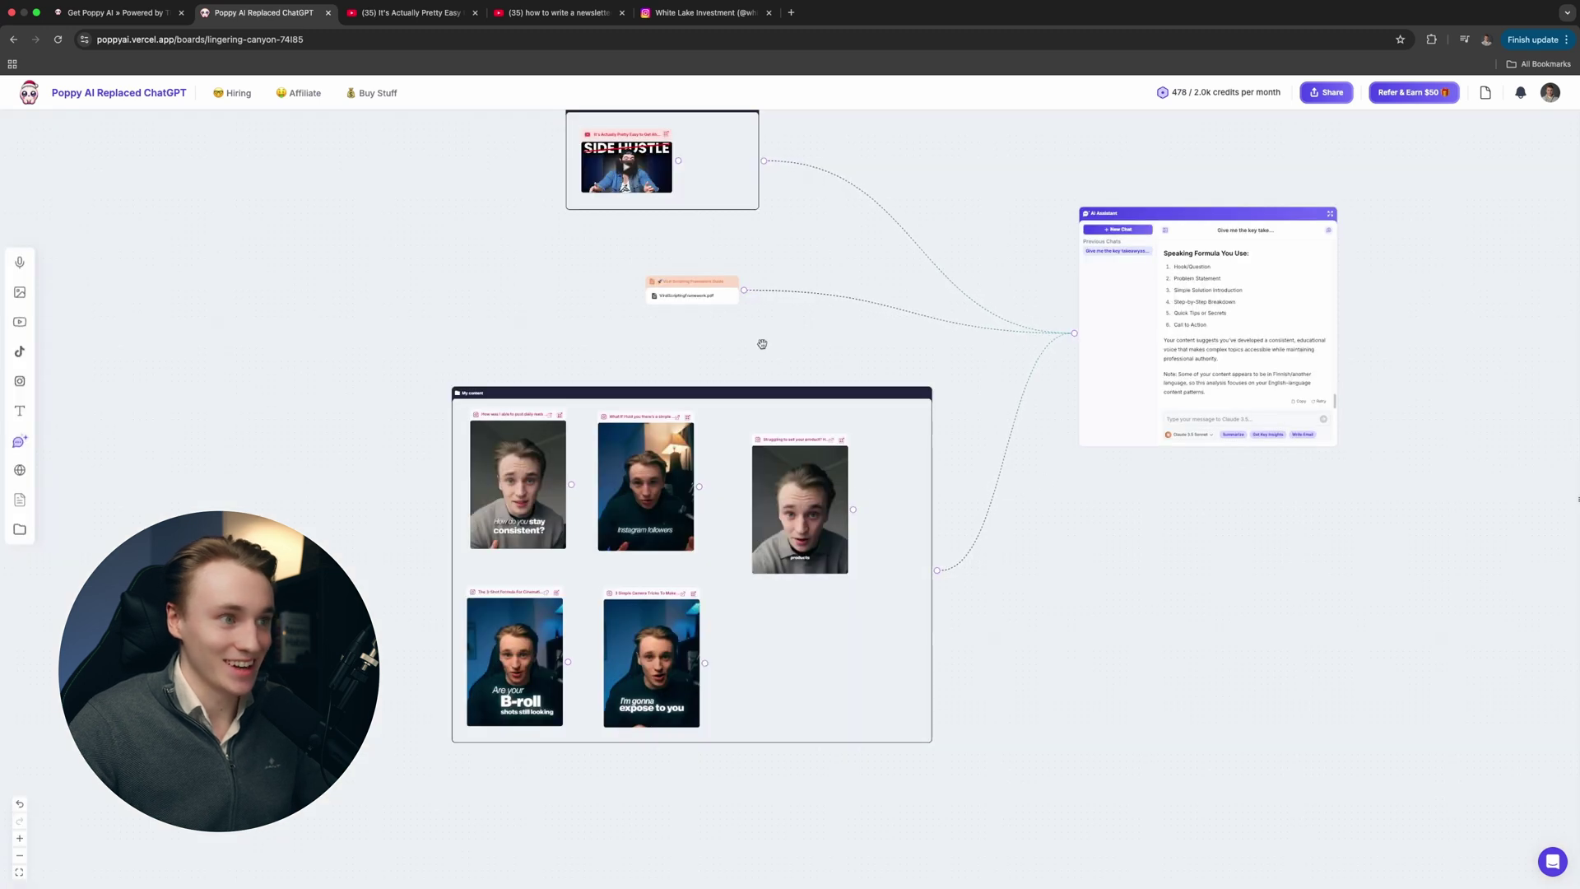
{"action": "left_click_drag", "start_coordinate": [692, 285], "coordinate": [649, 289]}
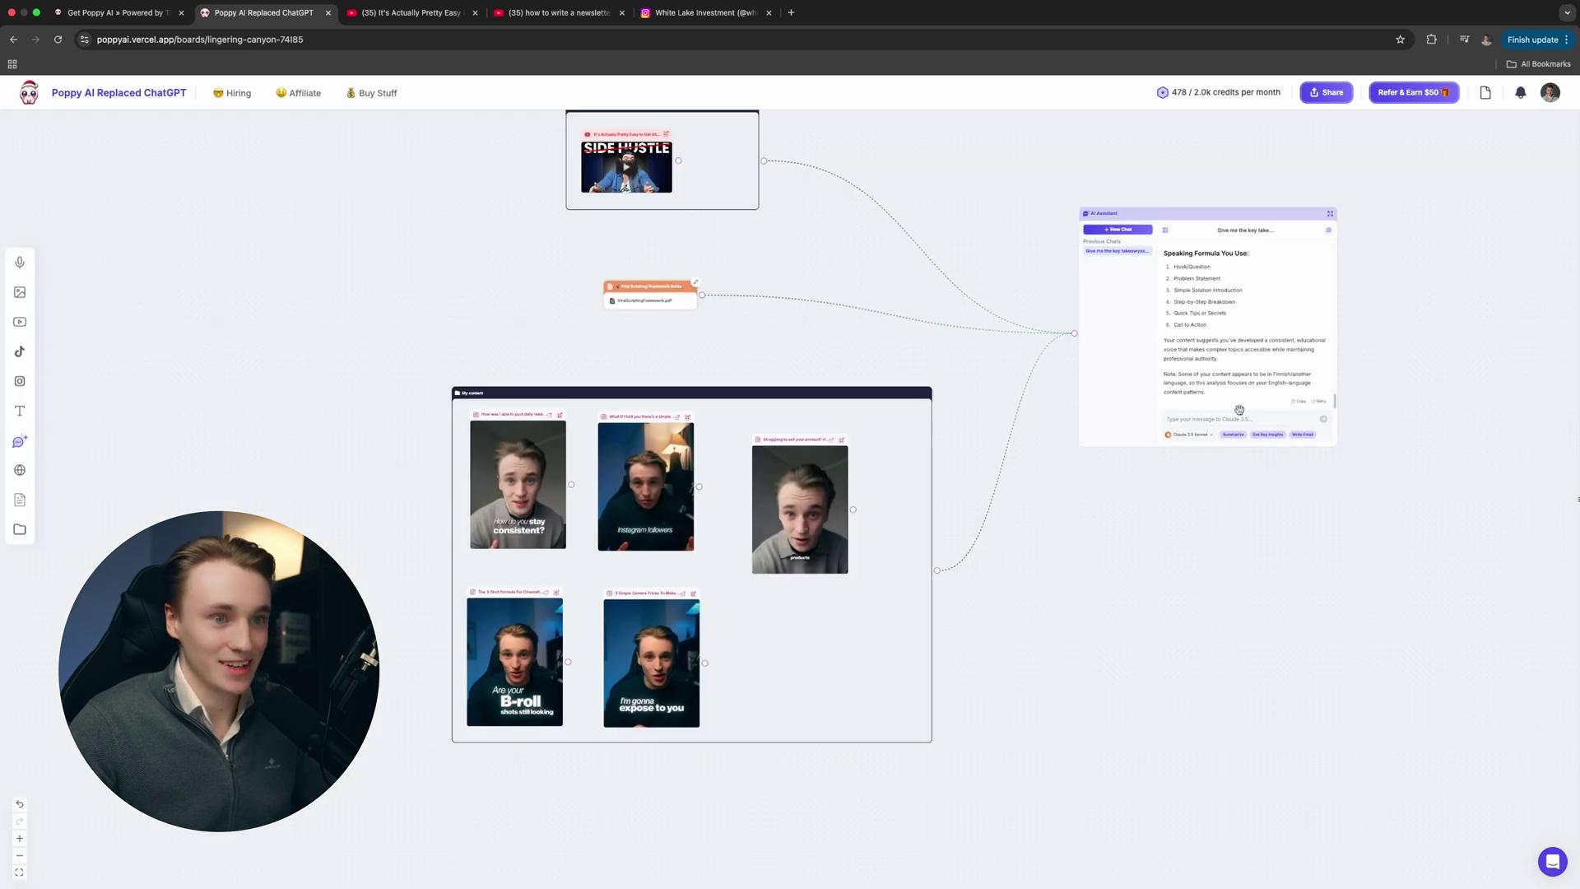
{"action": "left_click", "coordinate": [1243, 338]}
{"action": "scroll", "coordinate": [872, 406], "scroll_direction": "up", "scroll_amount": 15}
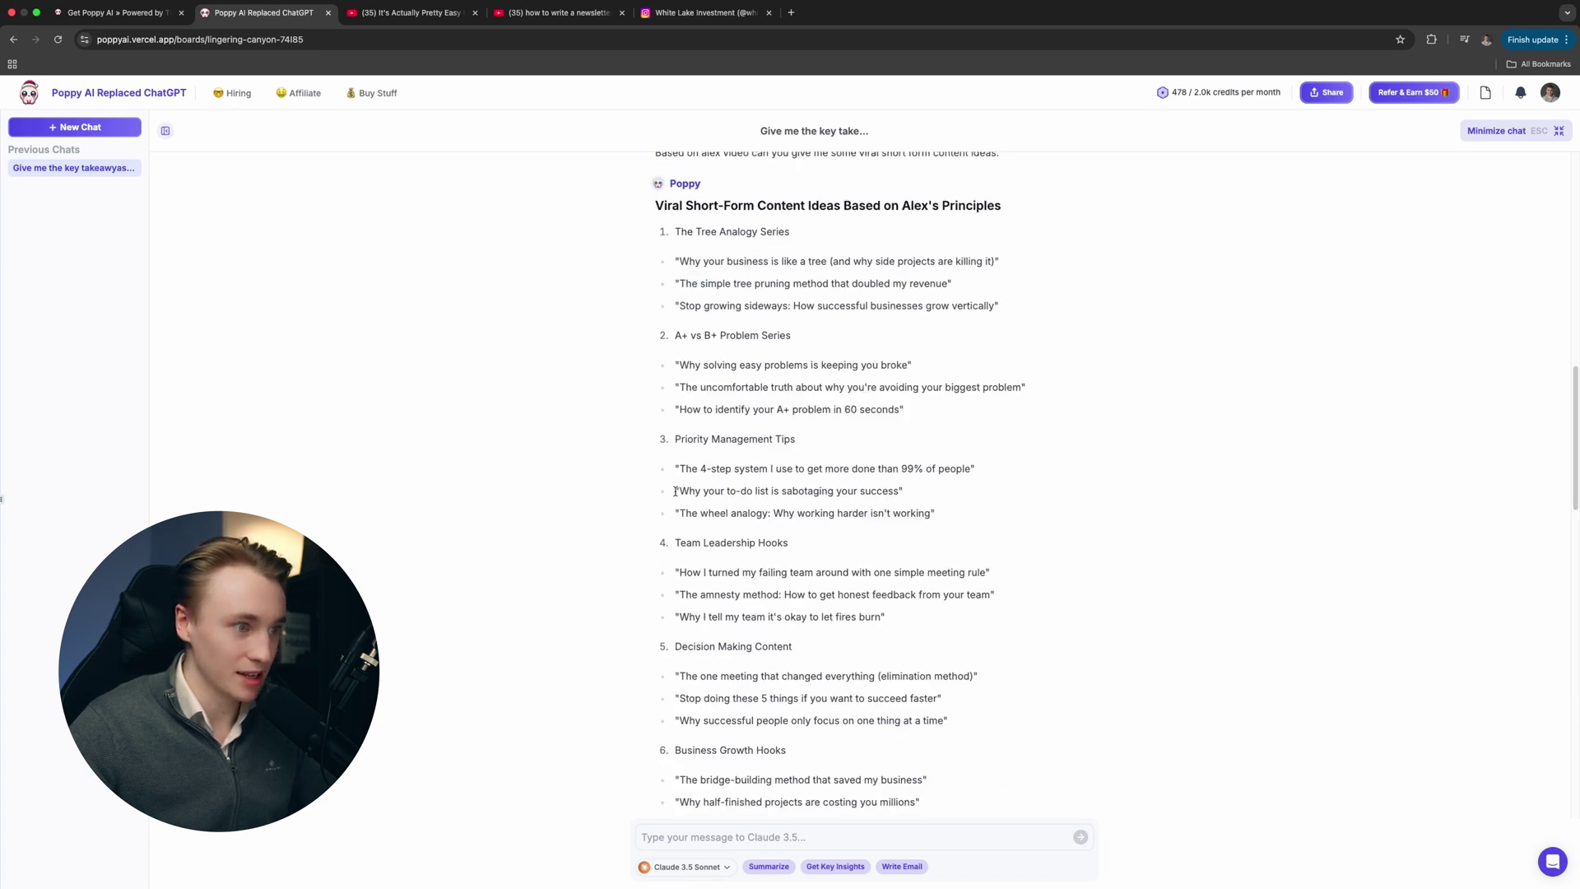
{"action": "left_click_drag", "start_coordinate": [675, 492], "coordinate": [920, 496]}
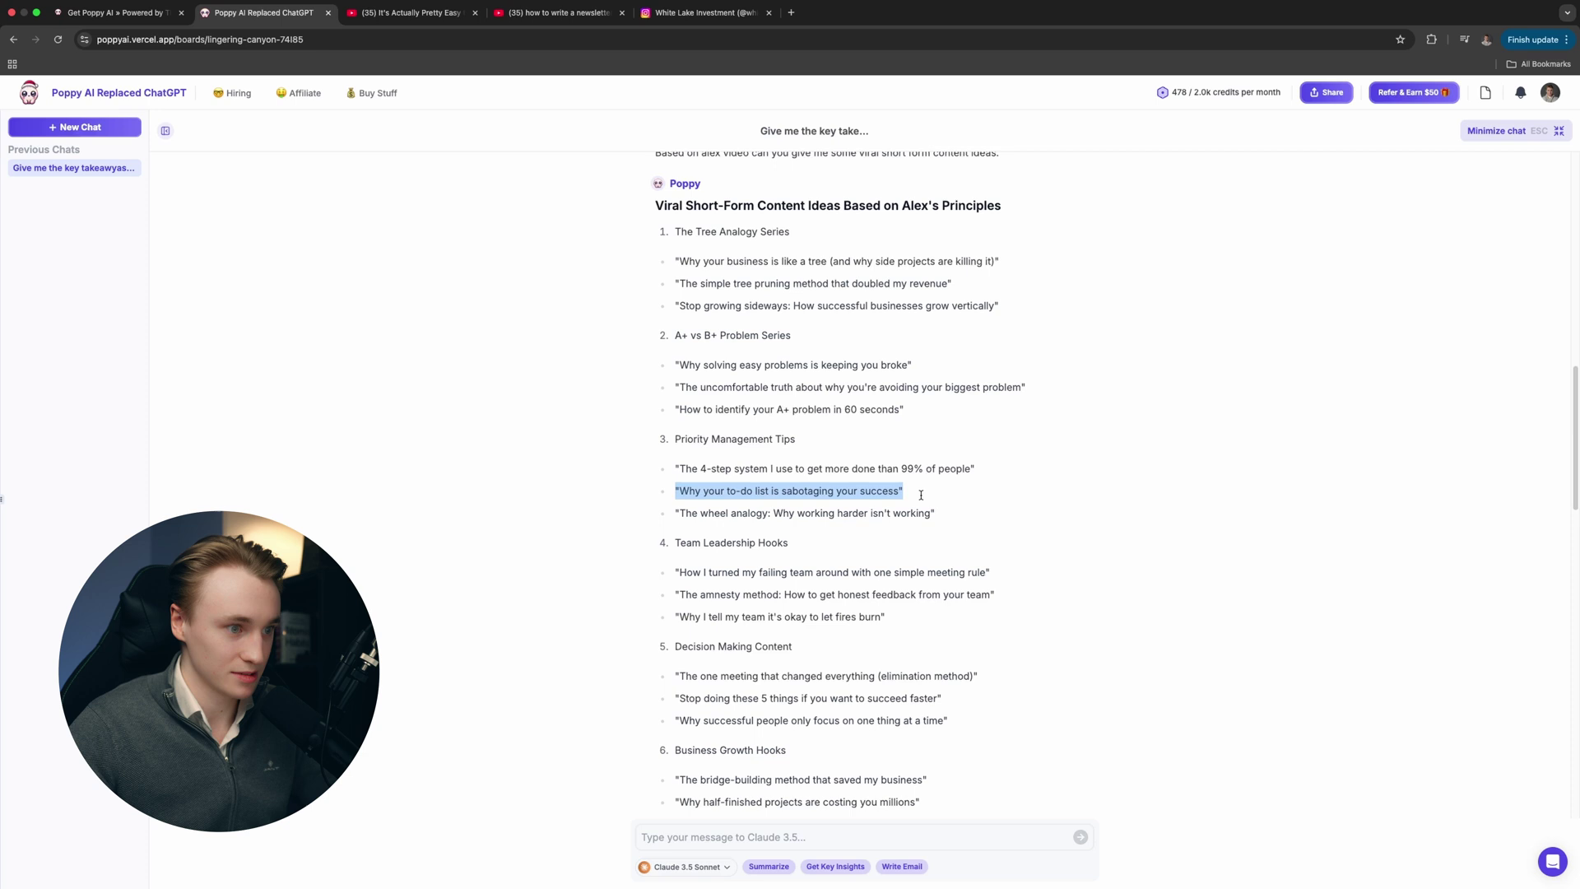
- Send a request for a viral short-form script from the hook, following the framework, in the user's tone
{"action": "left_click", "coordinate": [906, 837]}
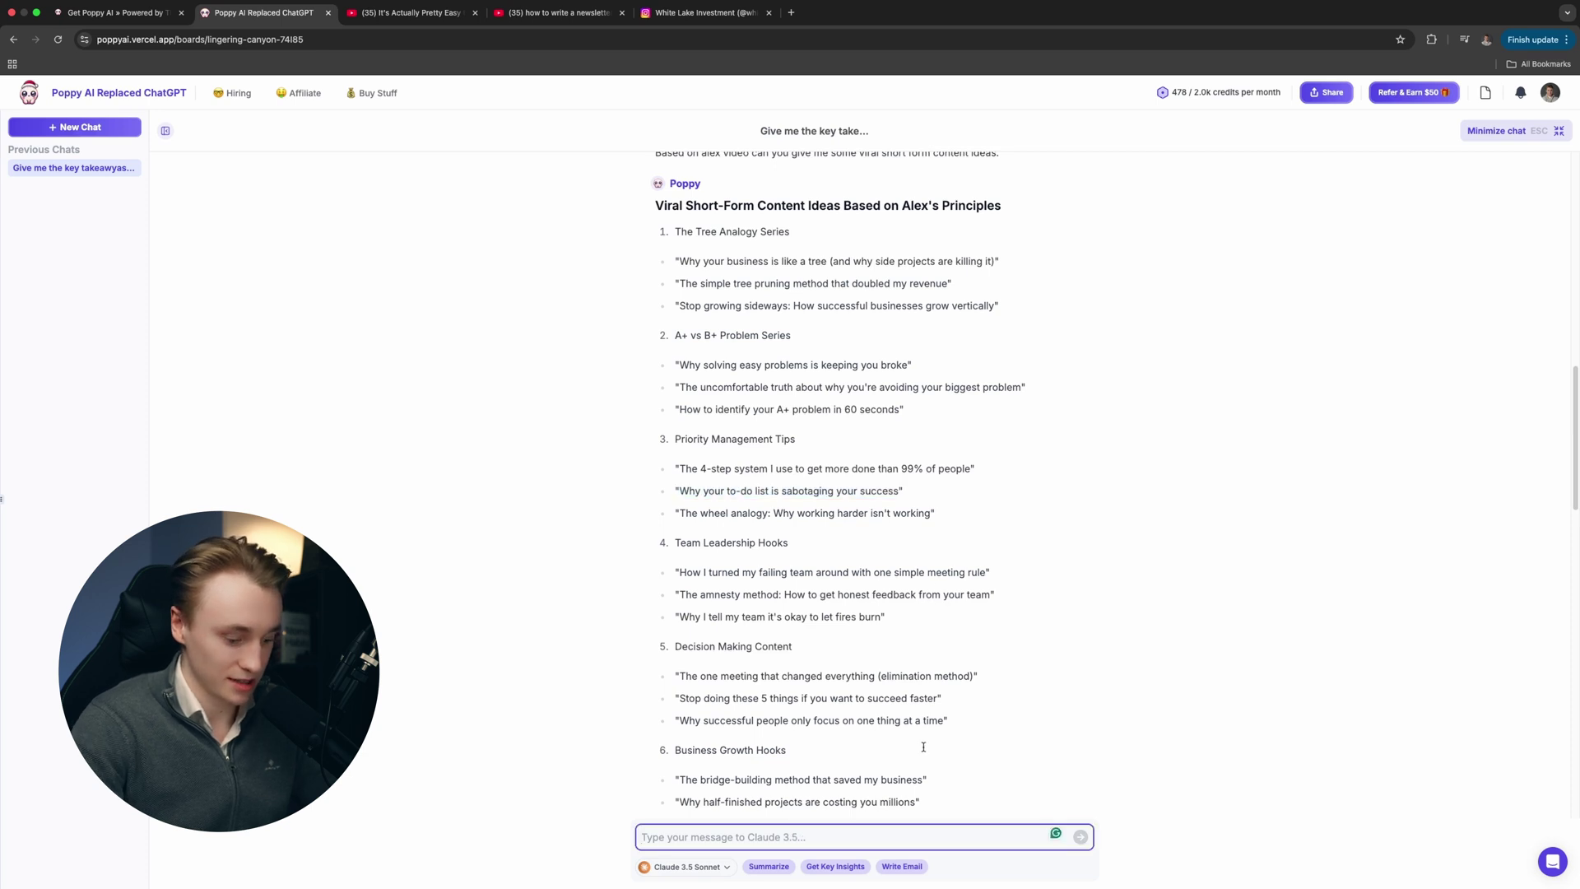
{"action": "type", "text": "Now i need "}
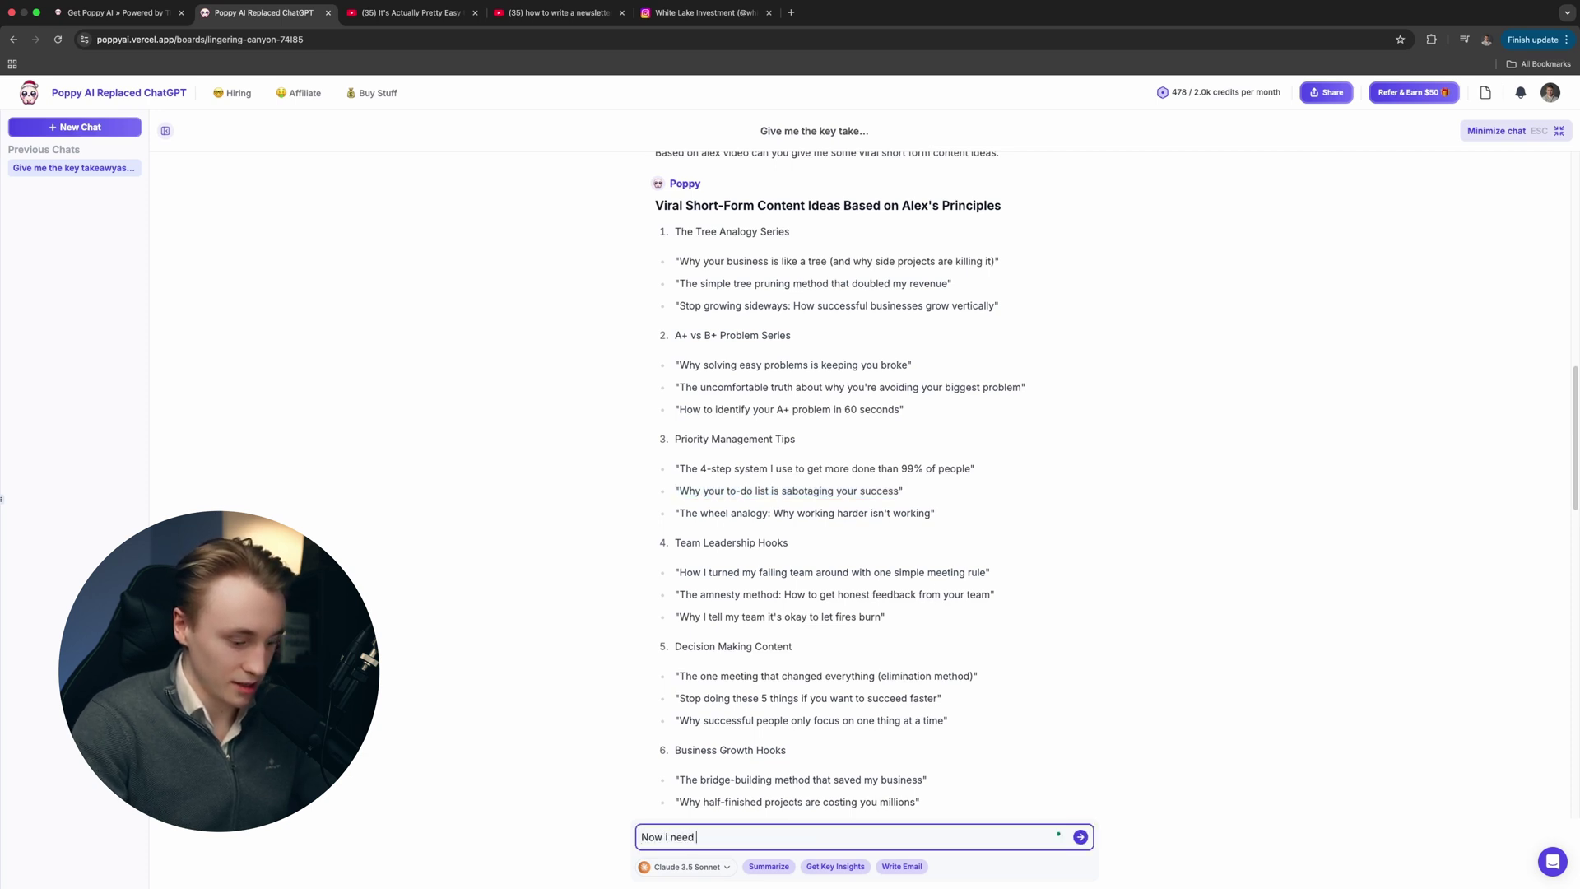
{"action": "type", "text": "yopu to mak"}
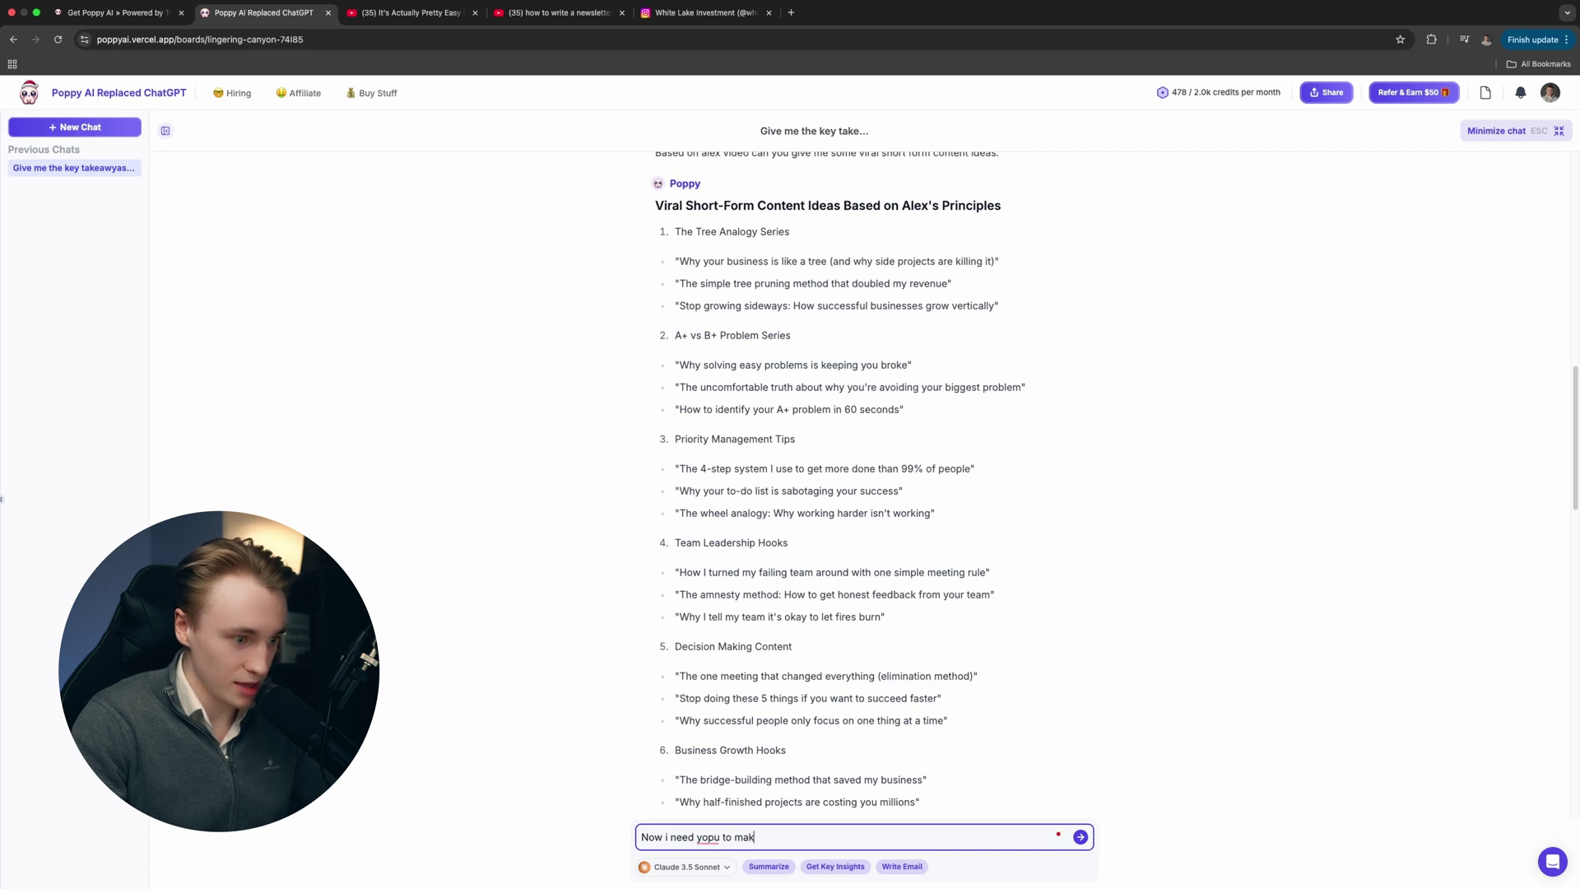
{"action": "type", "text": "e a viral s"}
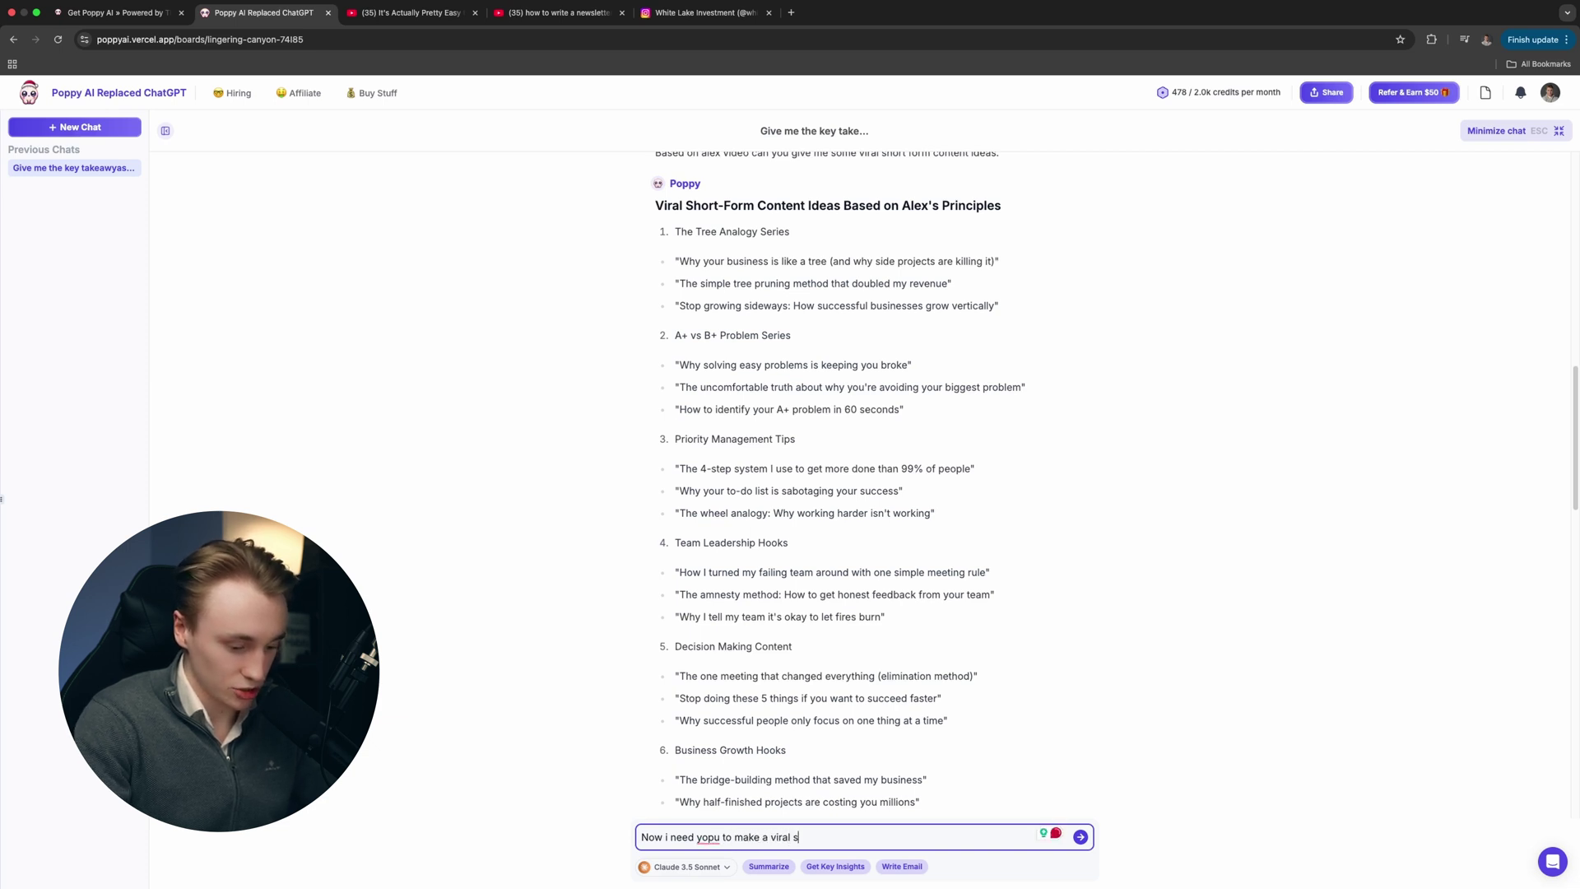
{"action": "type", "text": "horform "}
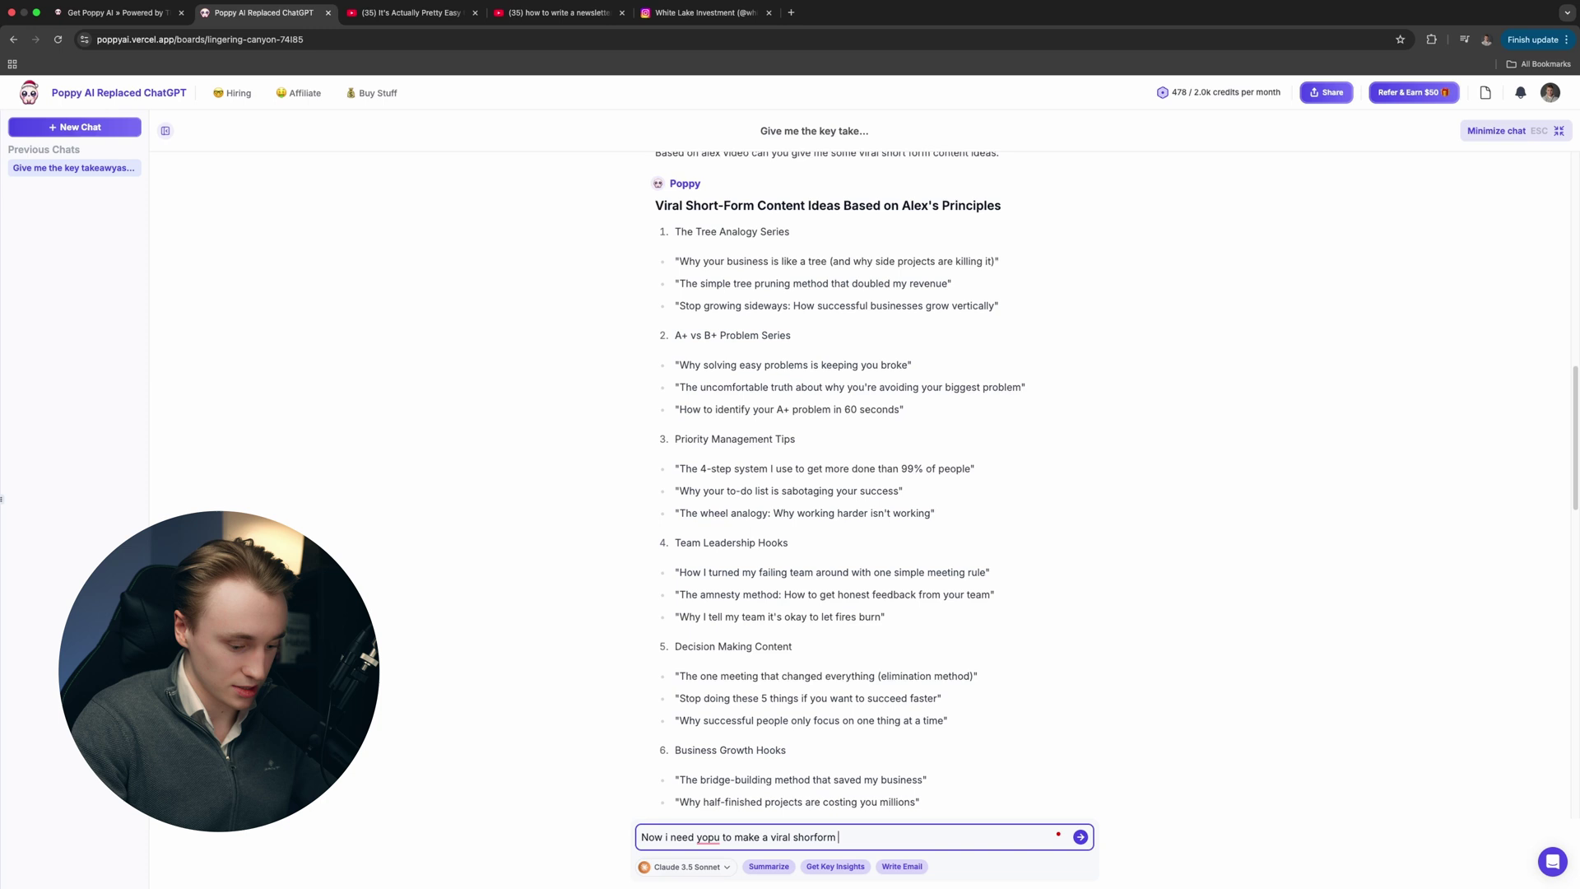
{"action": "type", "text": "script form"}
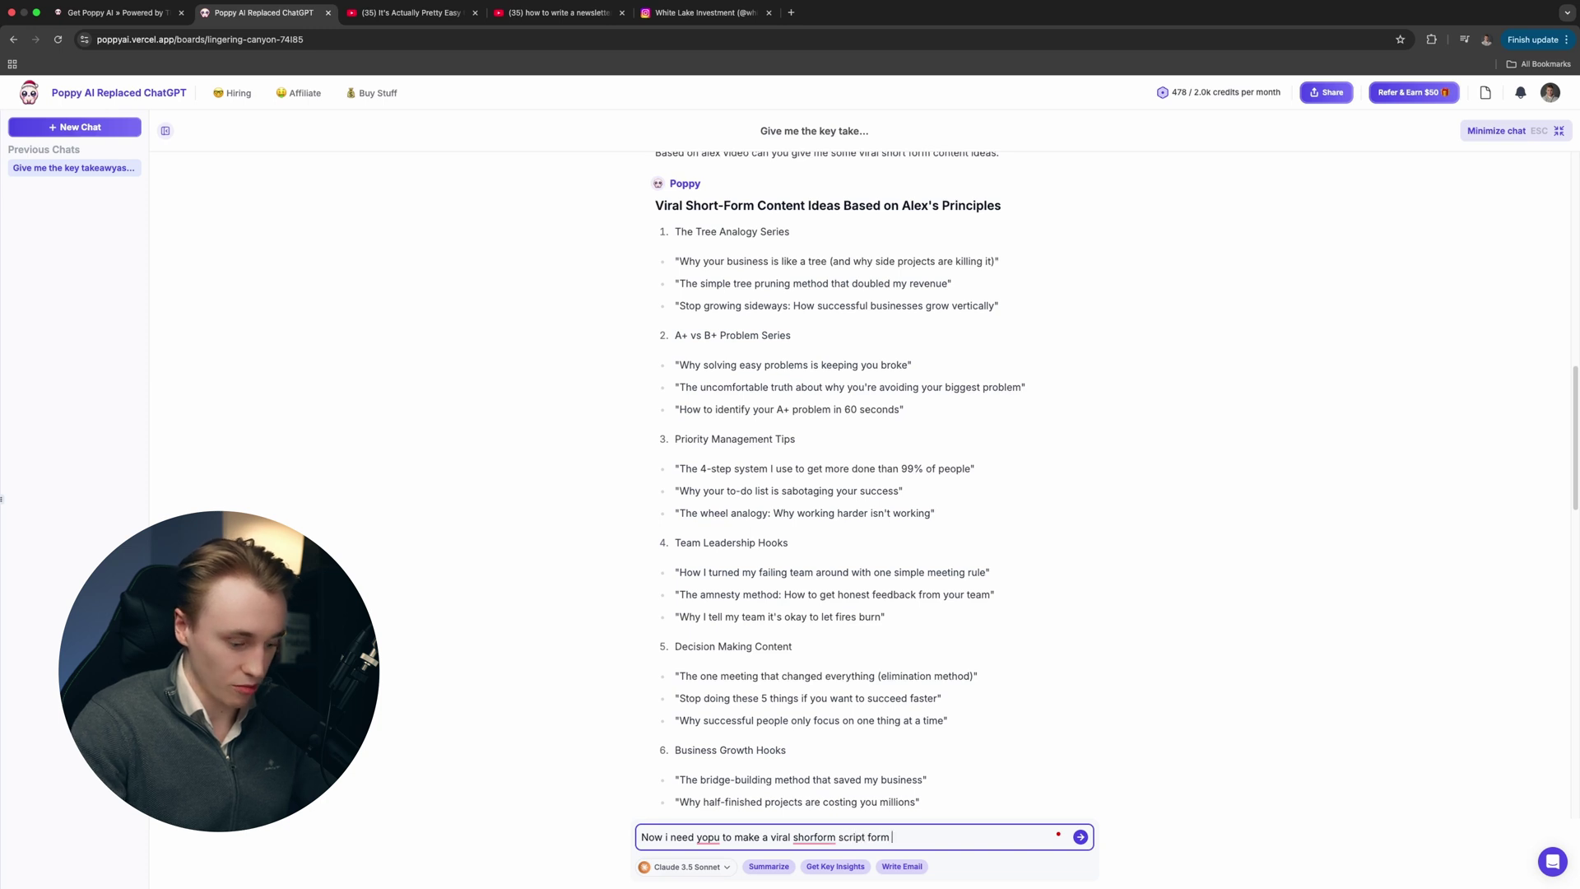
{"action": "type", "text": " this ide"}
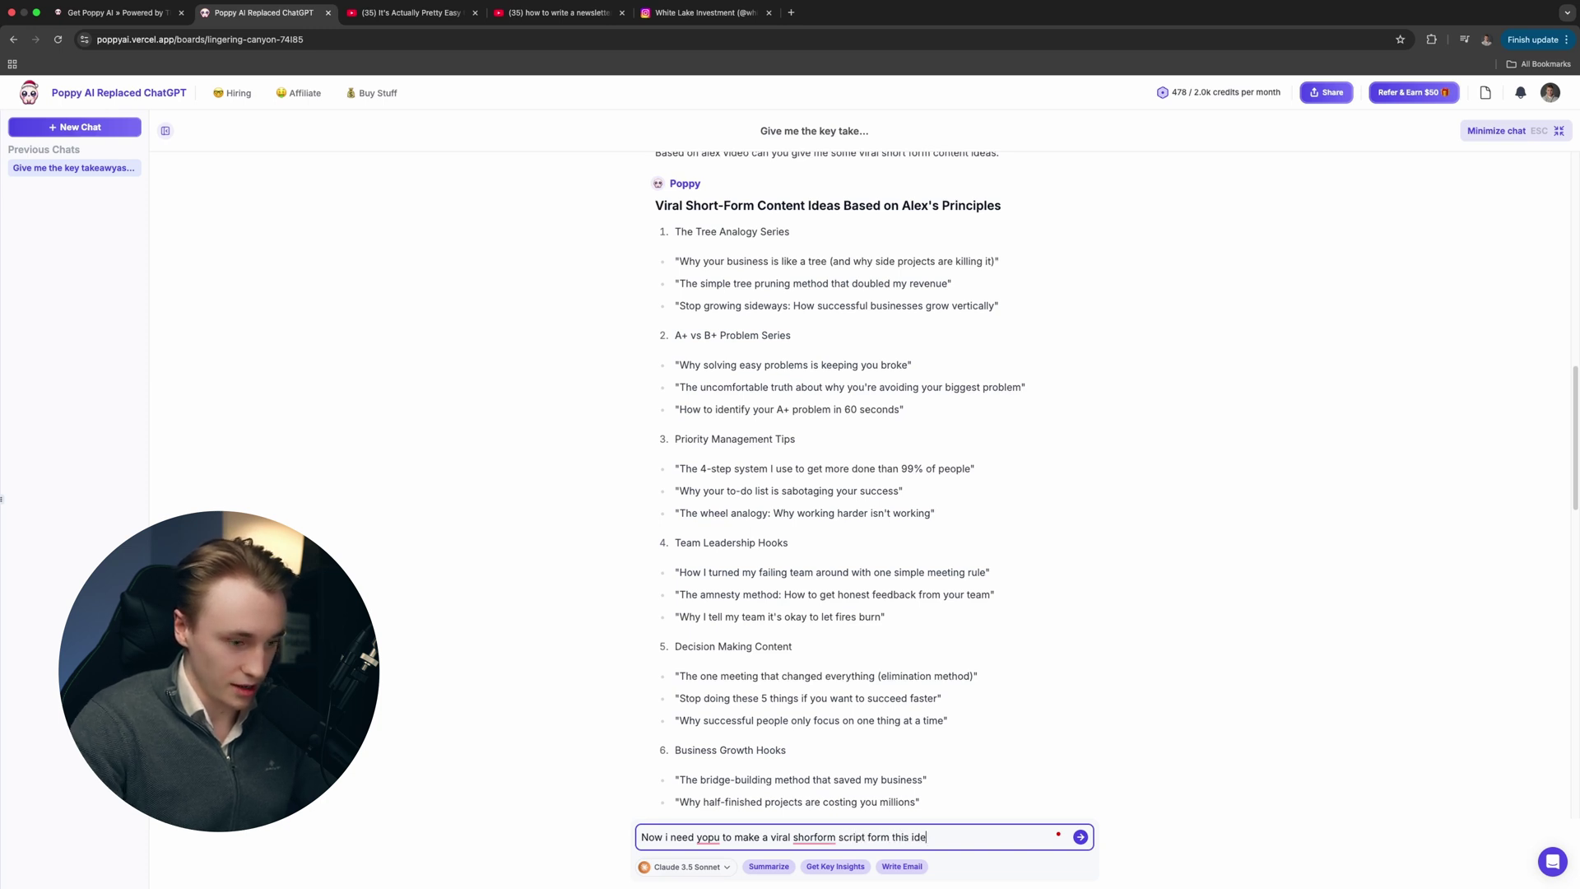
{"action": "type", "text": "a."}
{"action": "type", "text": "\"Why your to-do list is sabotaging your success\""}
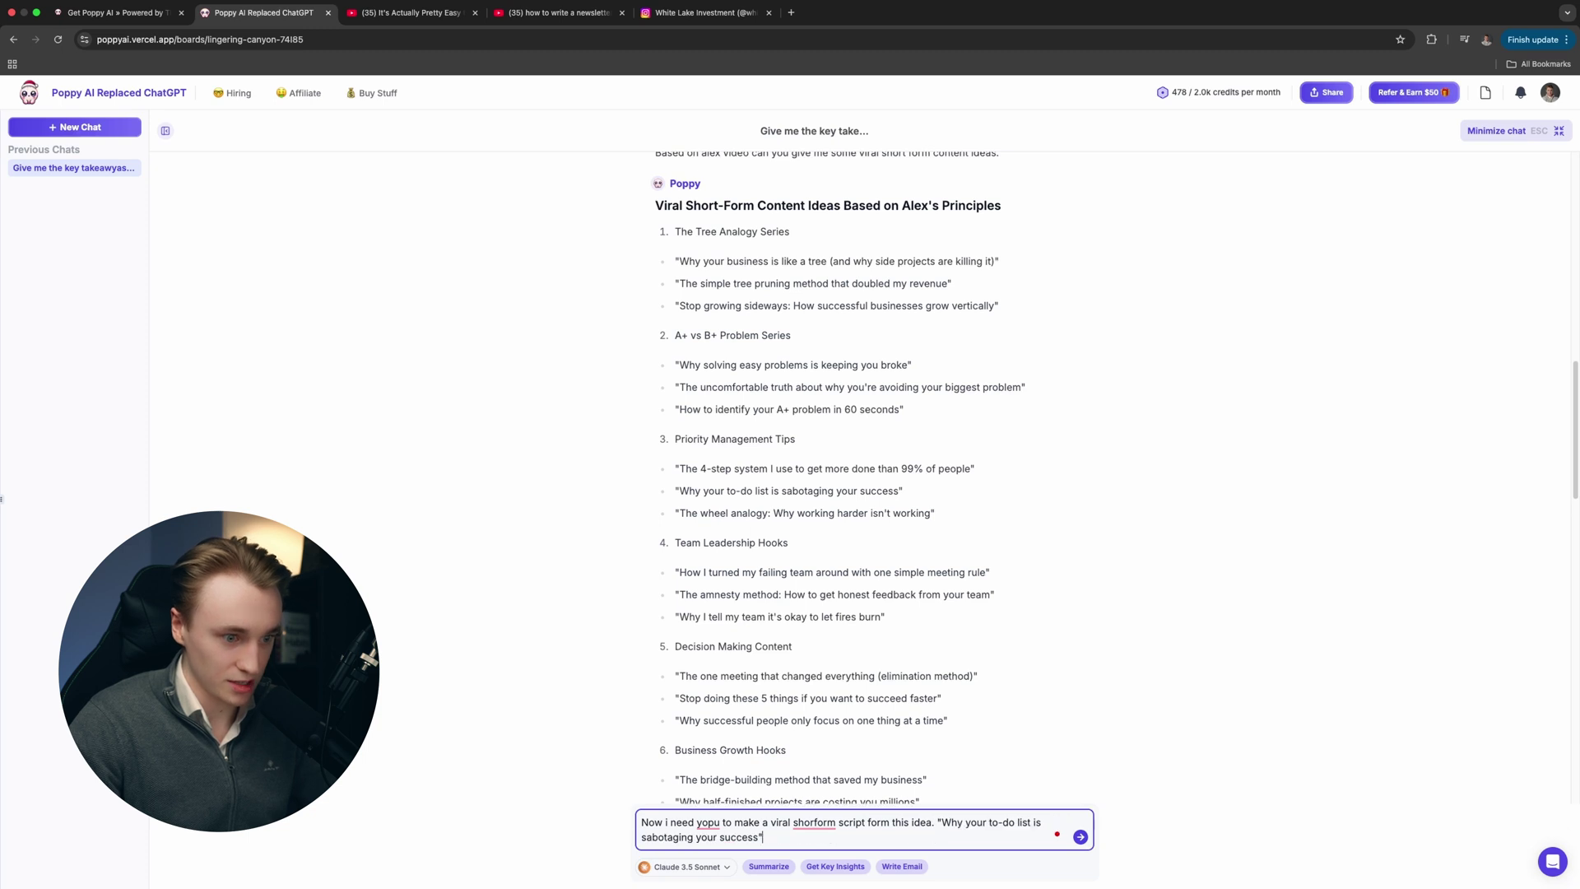
{"action": "type", "text": "."}
{"action": "key", "text": "shift+Return"}
{"action": "key", "text": "shift+Return"}
{"action": "type", "text": "Follow the vir"}
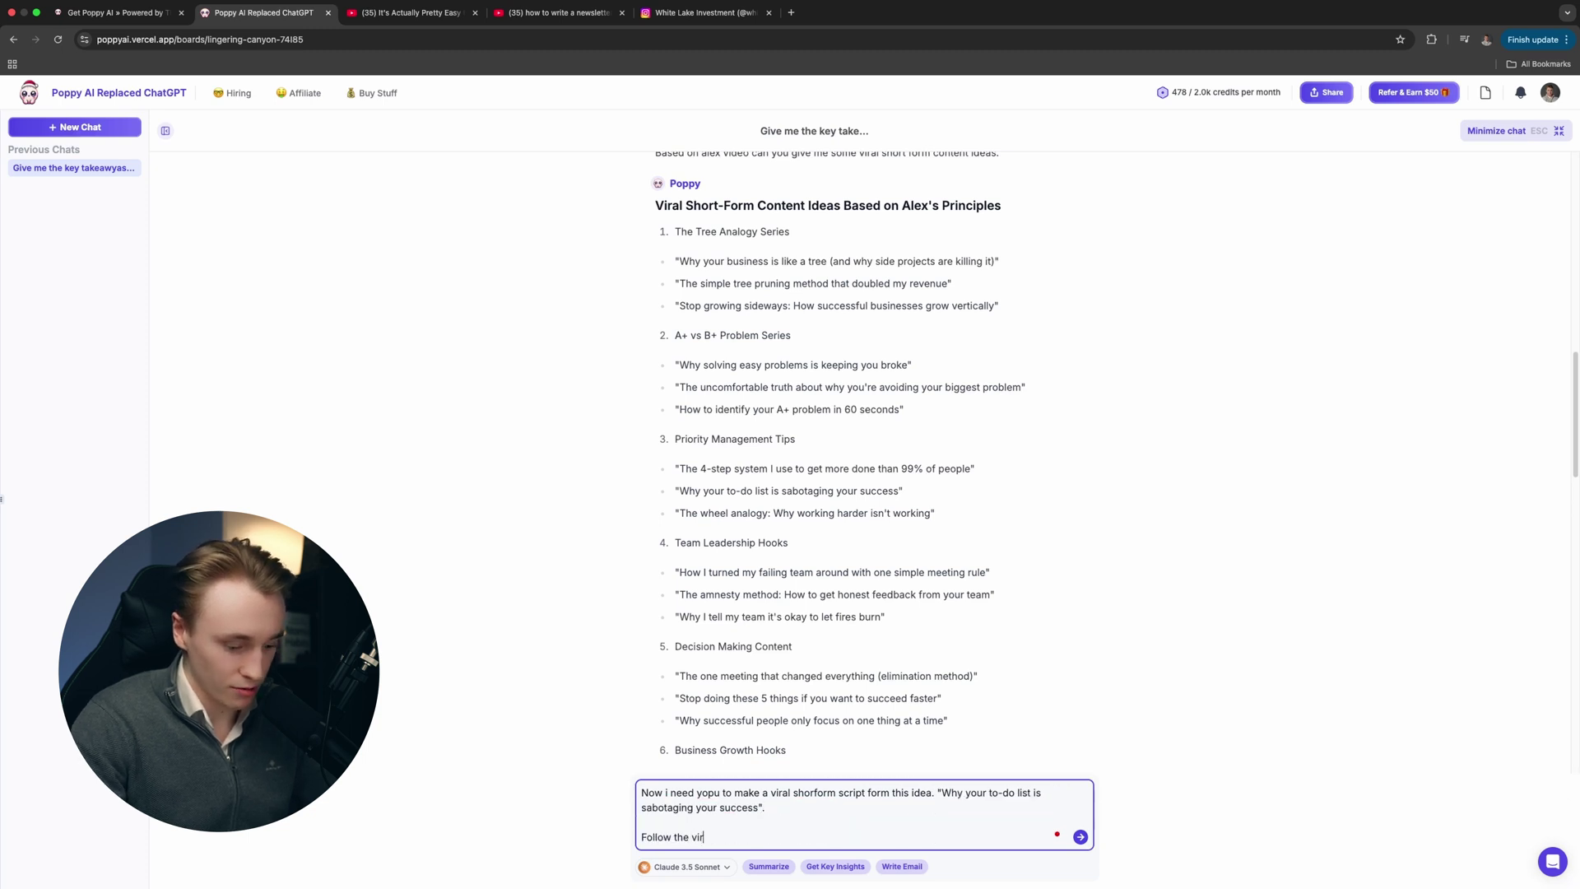
{"action": "type", "text": "al script "}
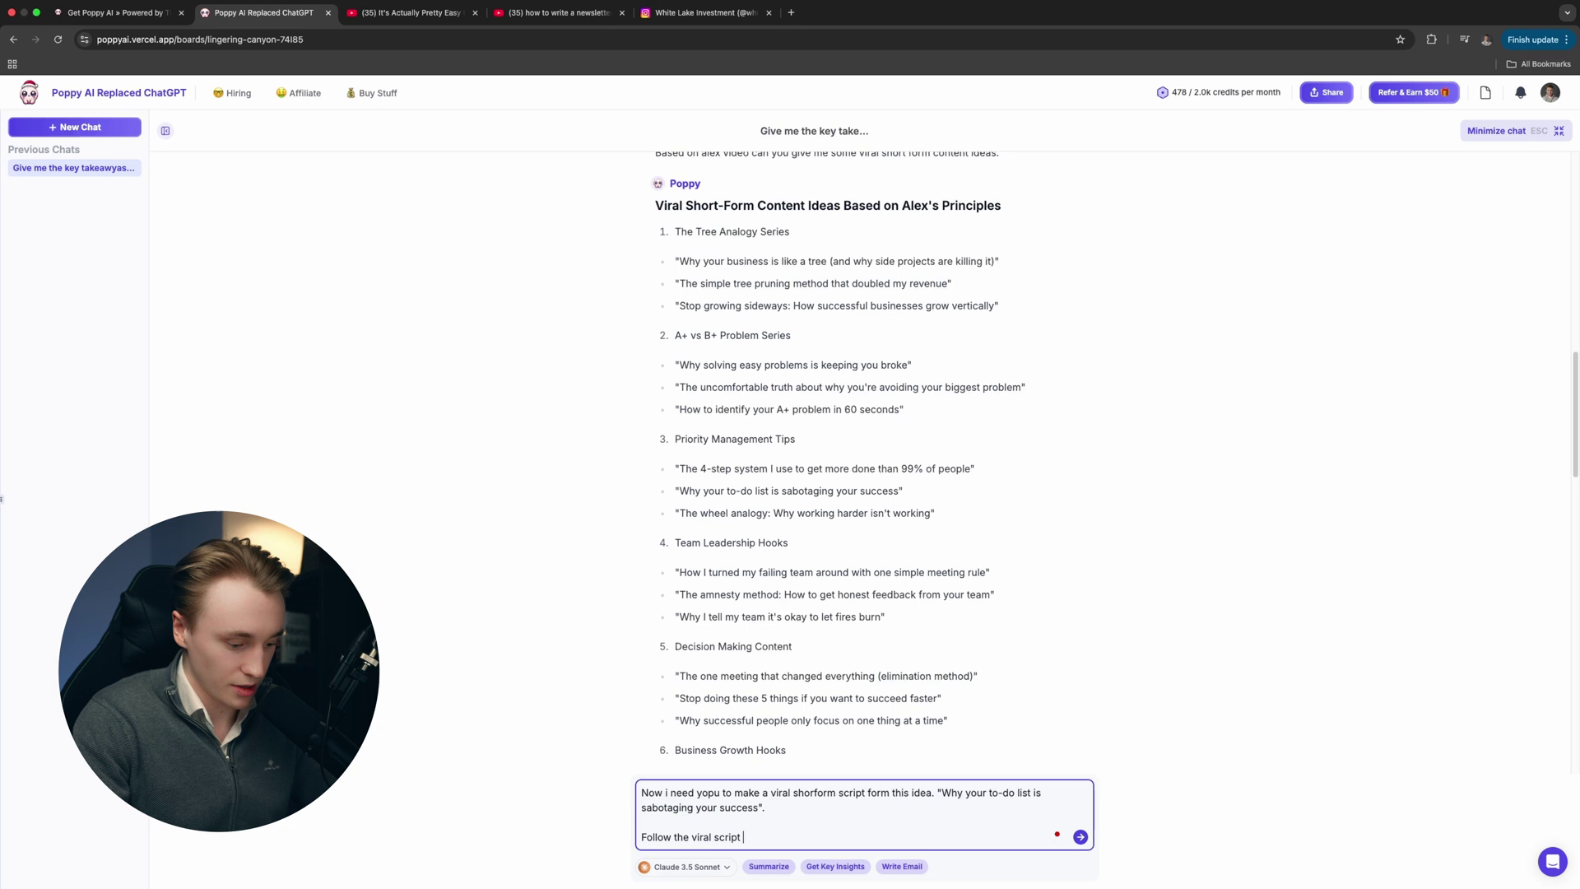
{"action": "type", "text": "framwrojk"}
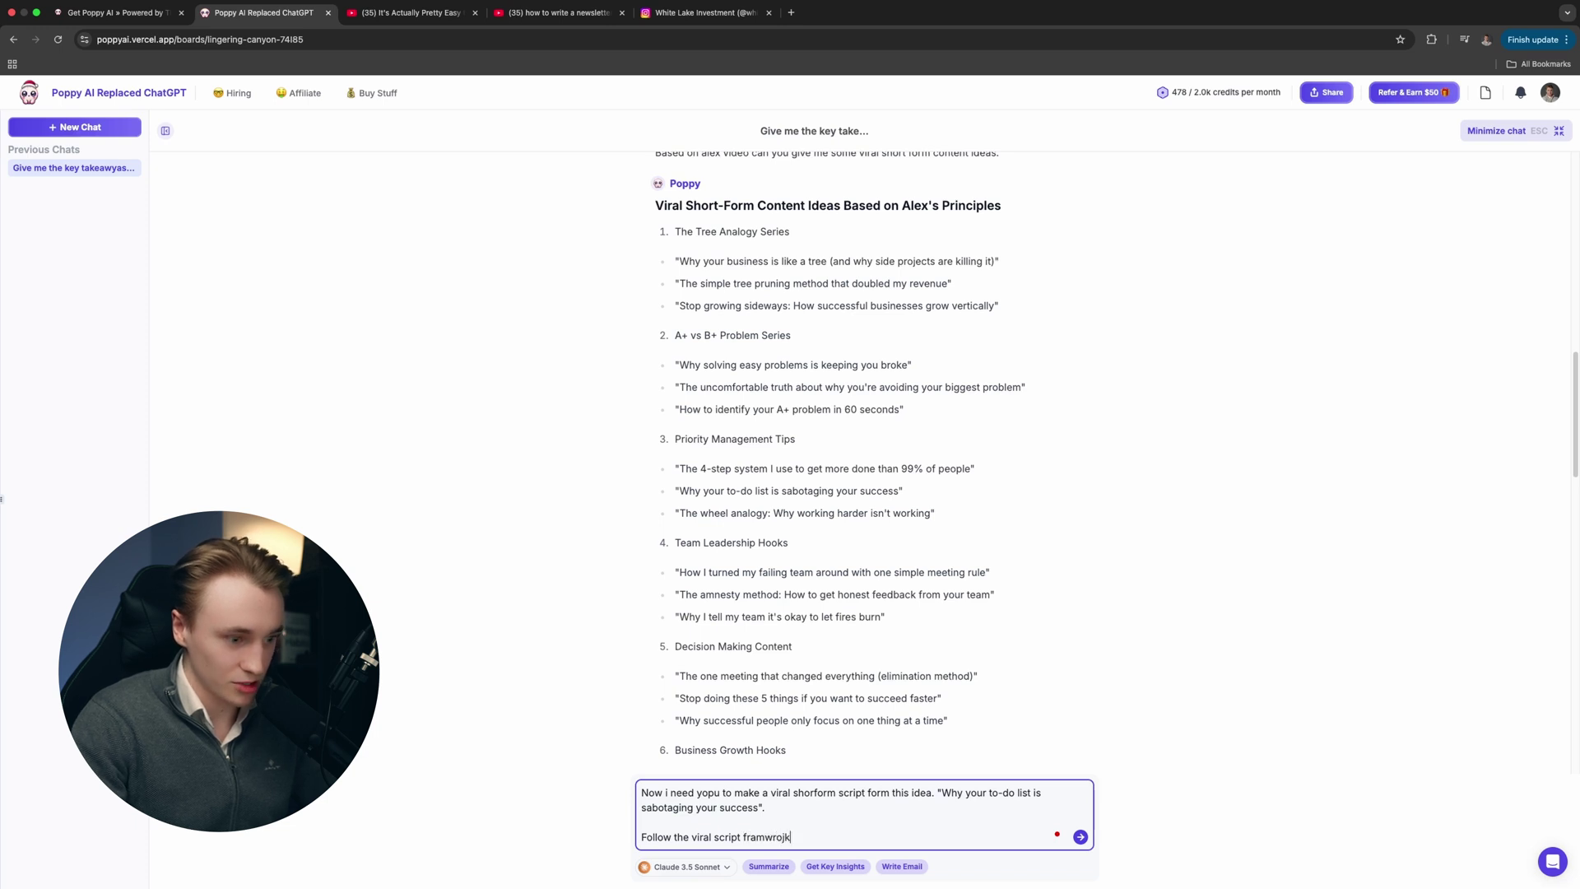
{"action": "key", "text": "BackSpace"}
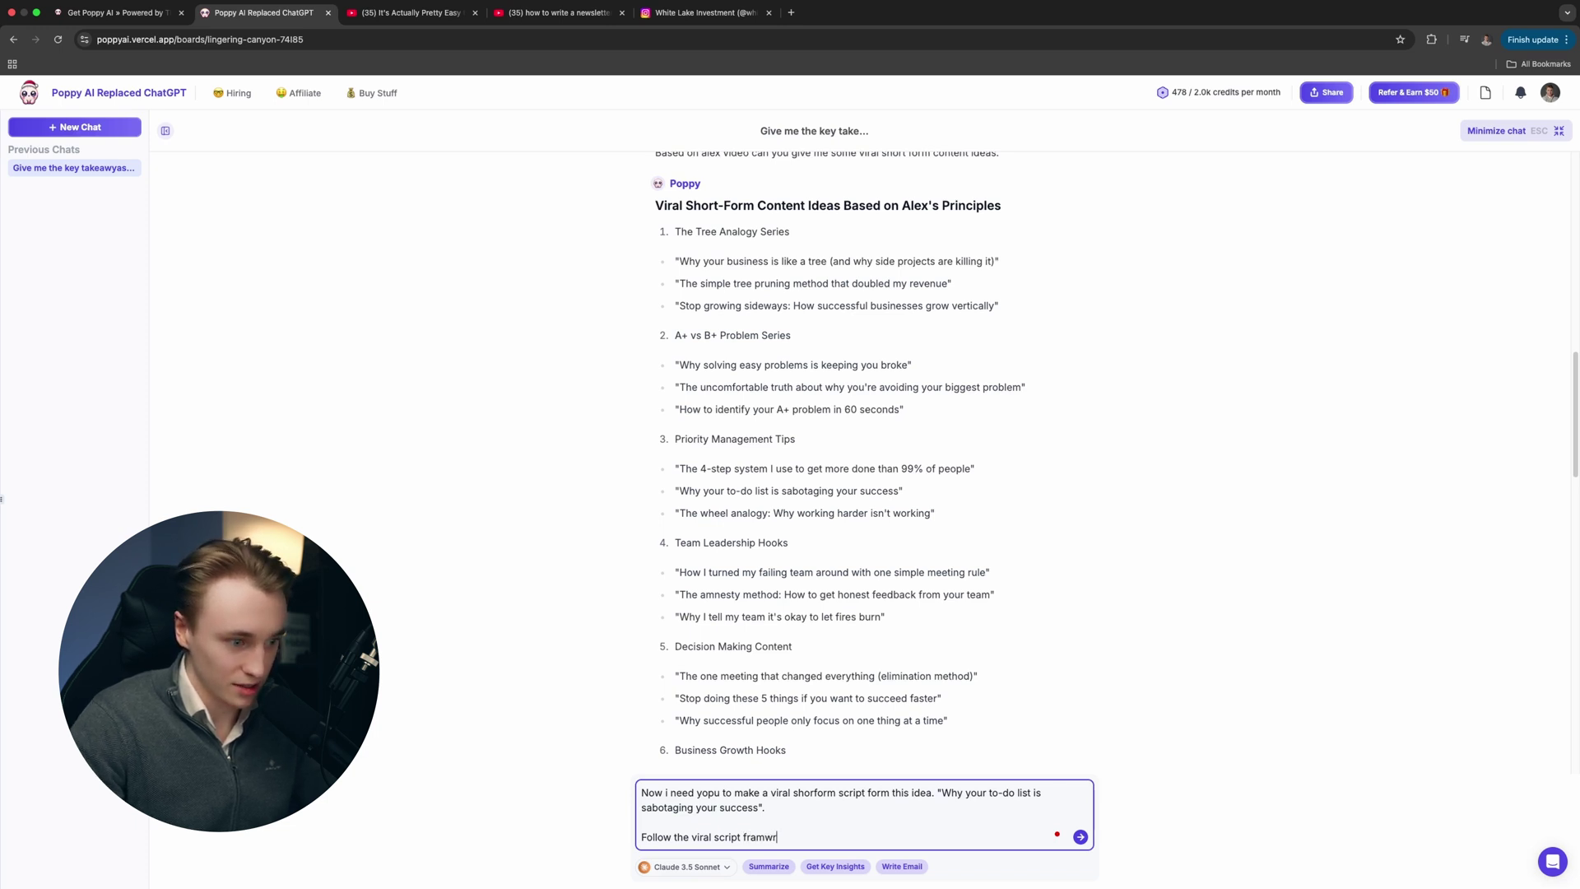
{"action": "key", "text": "BackSpace"}
{"action": "key", "text": "BackSpace"}
{"action": "type", "text": "ework. Write the s"}
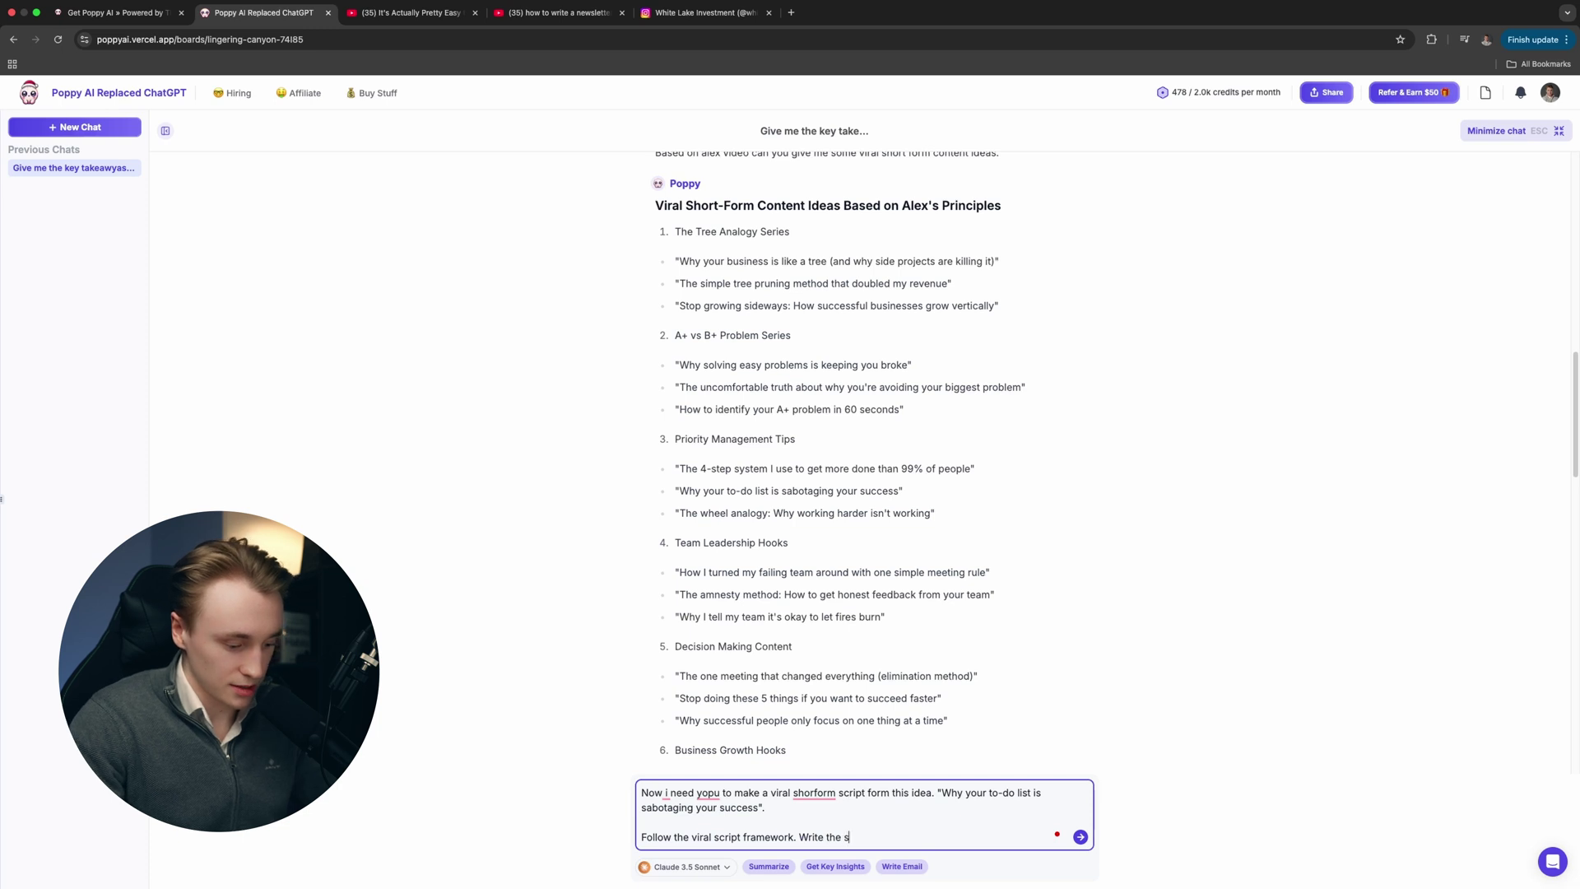
{"action": "type", "text": "cript in"}
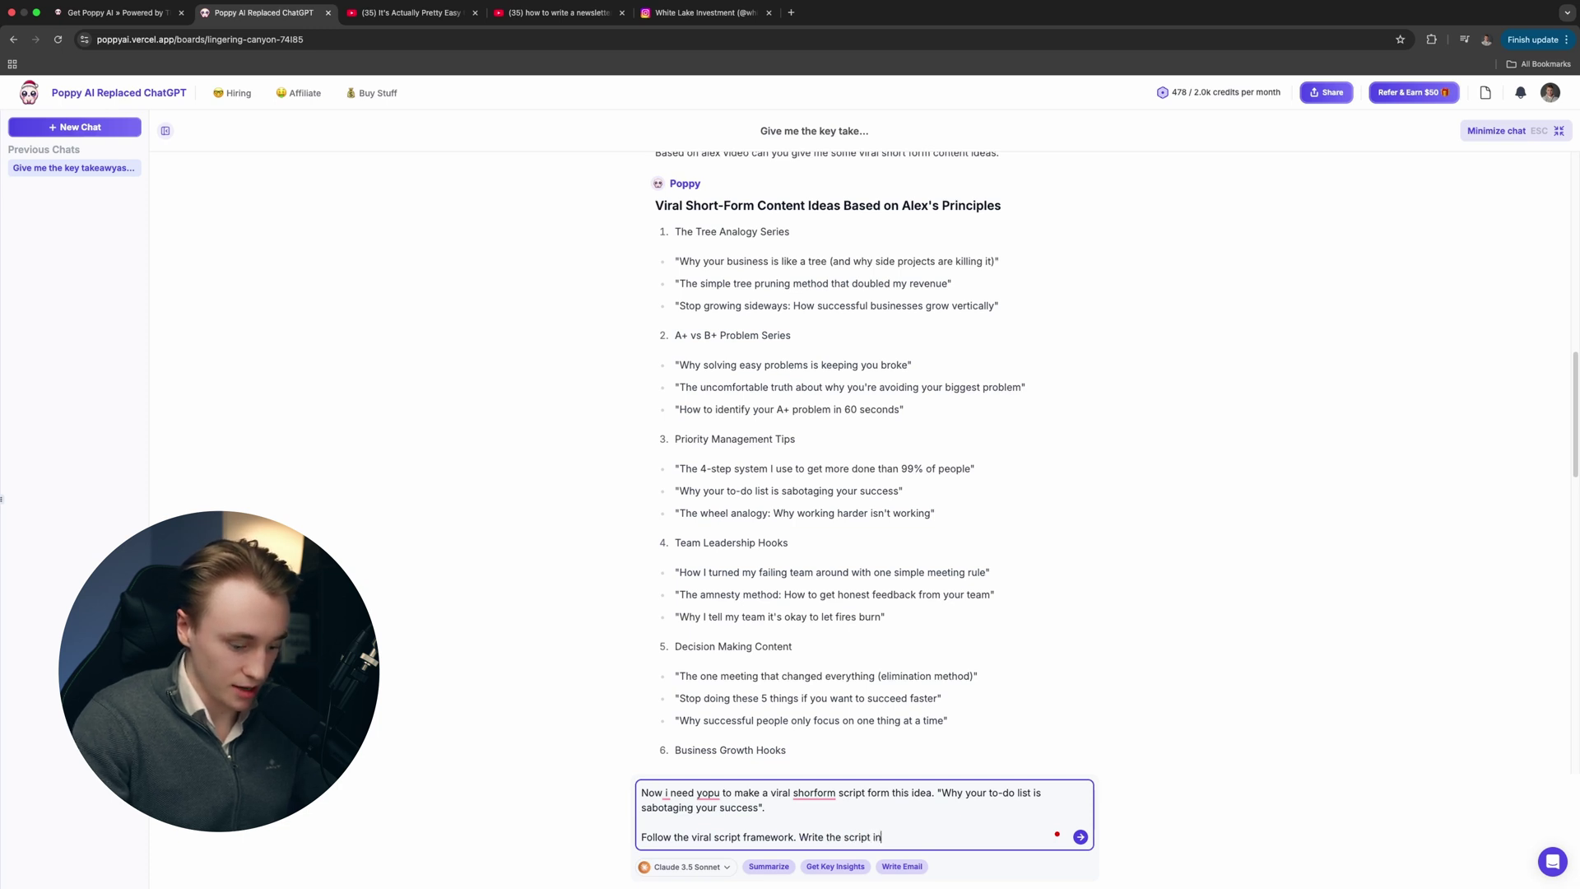
{"action": "type", "text": " my tone"}
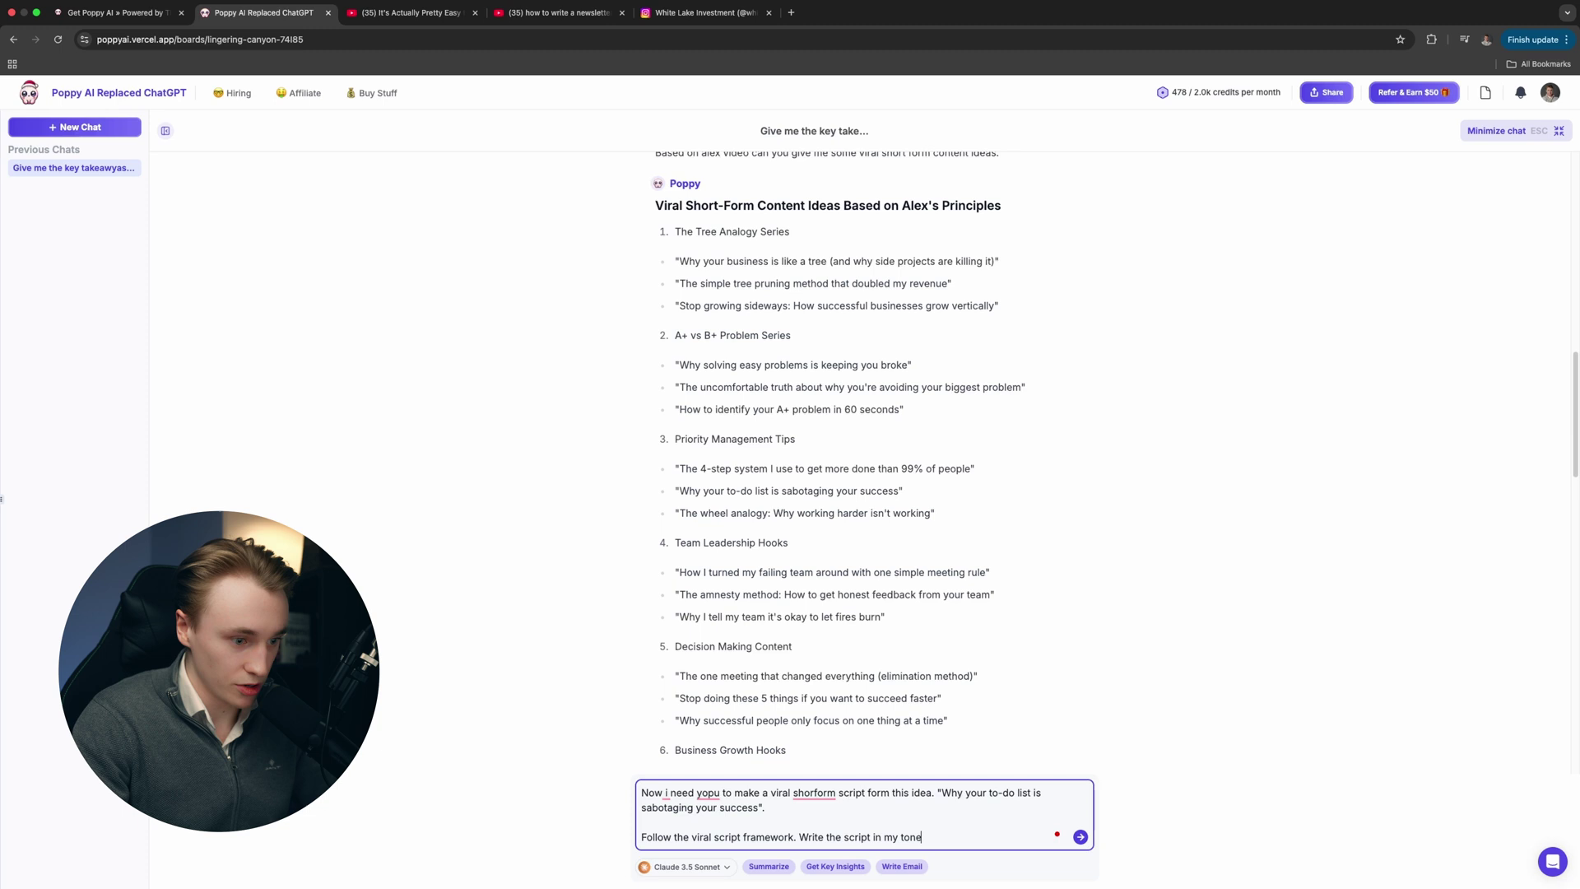
{"action": "type", "text": " of vo"}
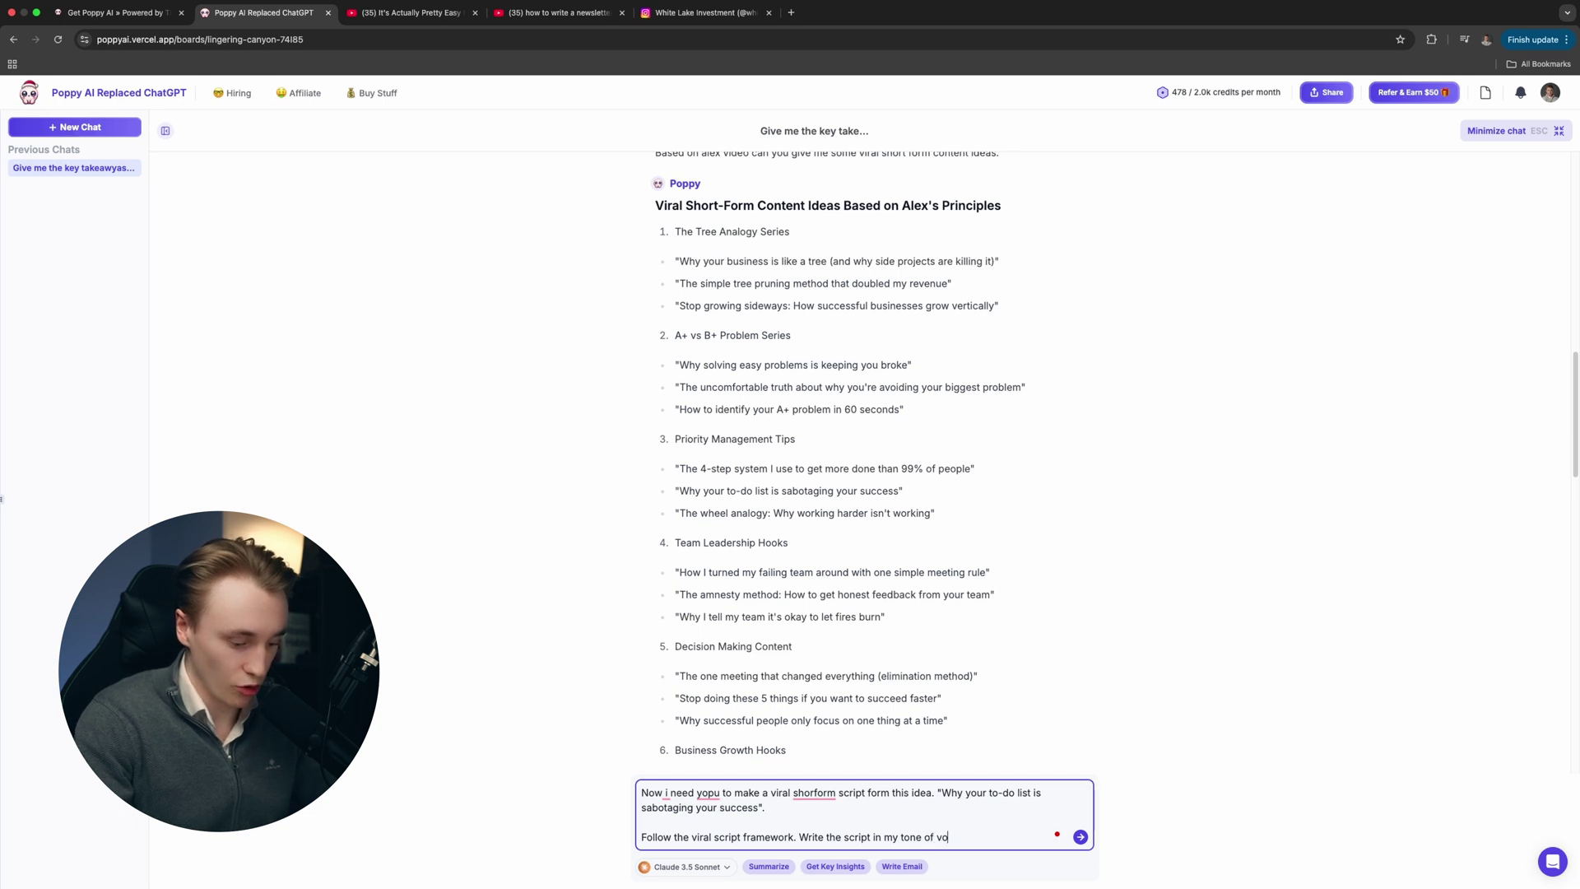
{"action": "type", "text": "ice."}
{"action": "key", "text": "Return"}
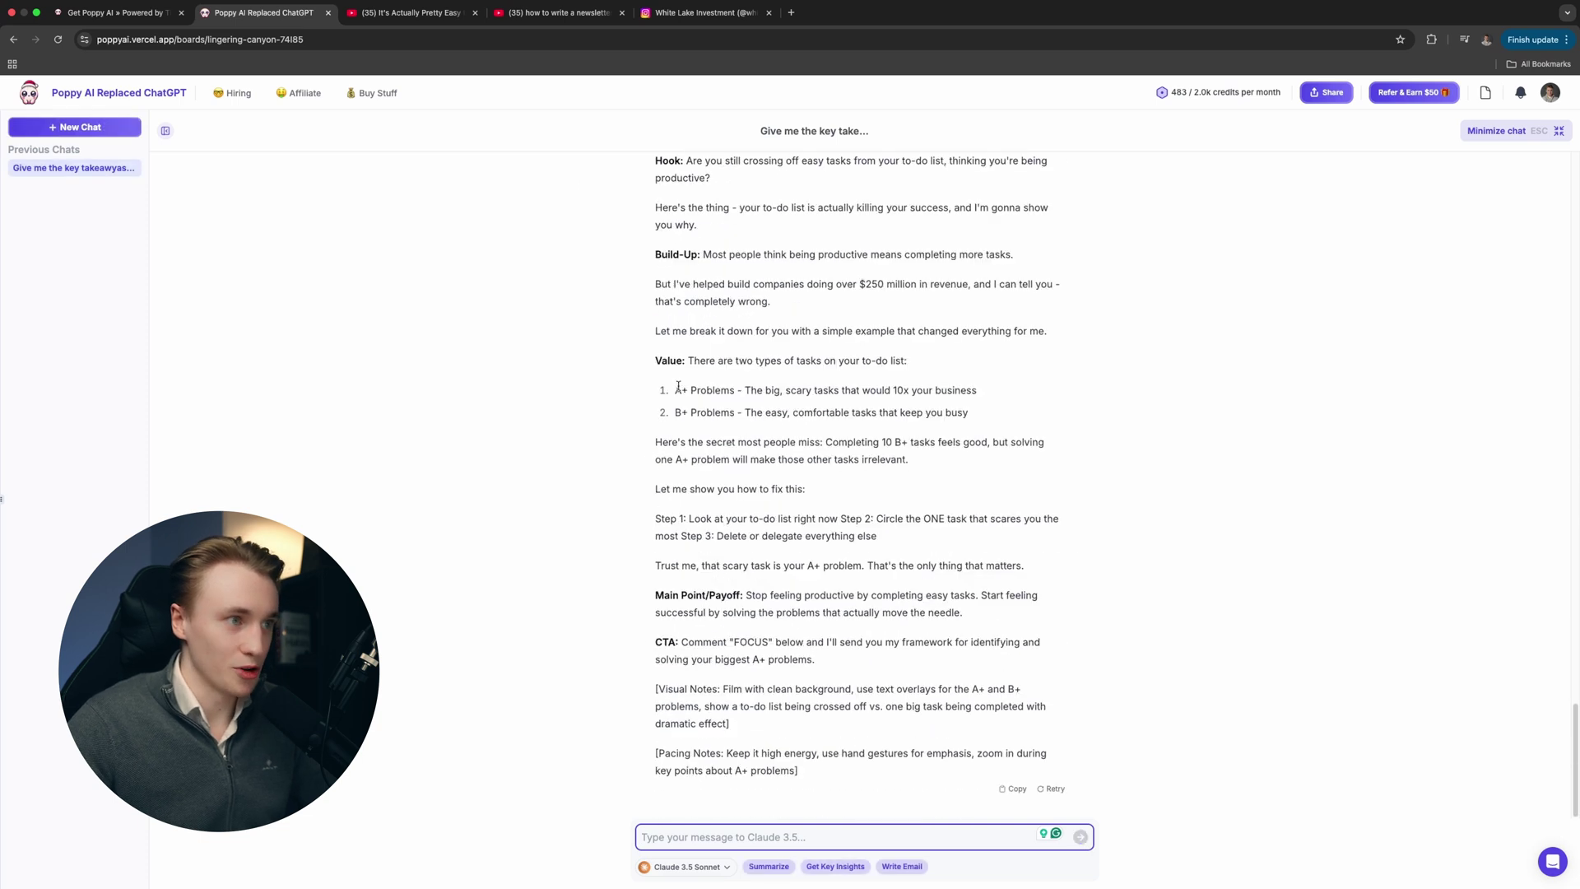
- Highlight the script's Hook, Build-Up, Value lines and the $250 million revenue paragraph
{"action": "left_click_drag", "start_coordinate": [652, 212], "coordinate": [921, 258]}
{"action": "double_click", "coordinate": [658, 213]}
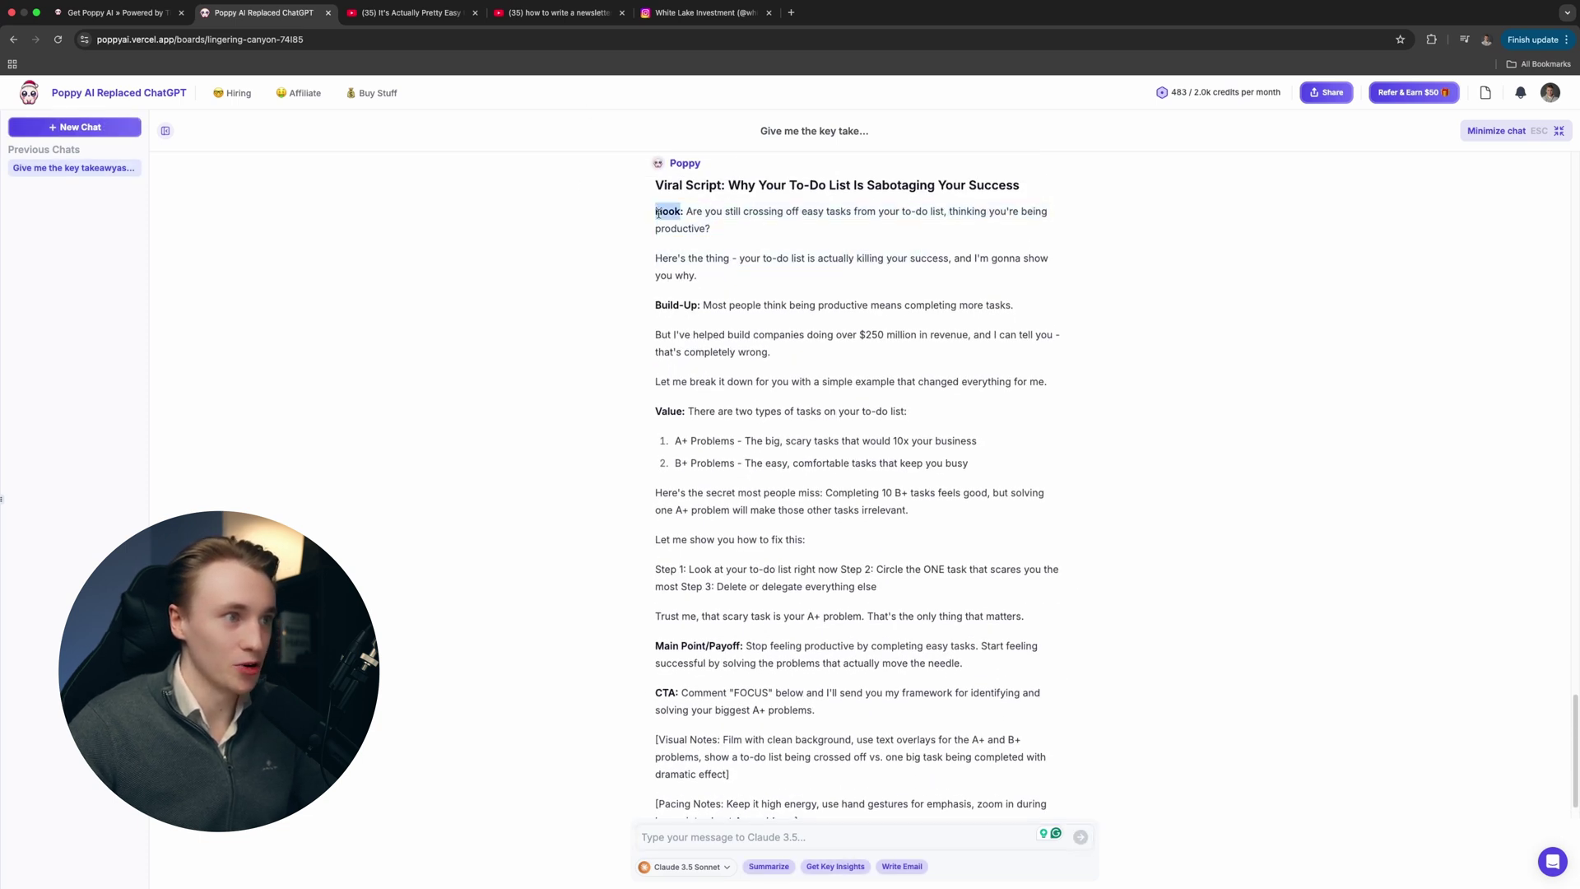
{"action": "triple_click", "coordinate": [665, 306]}
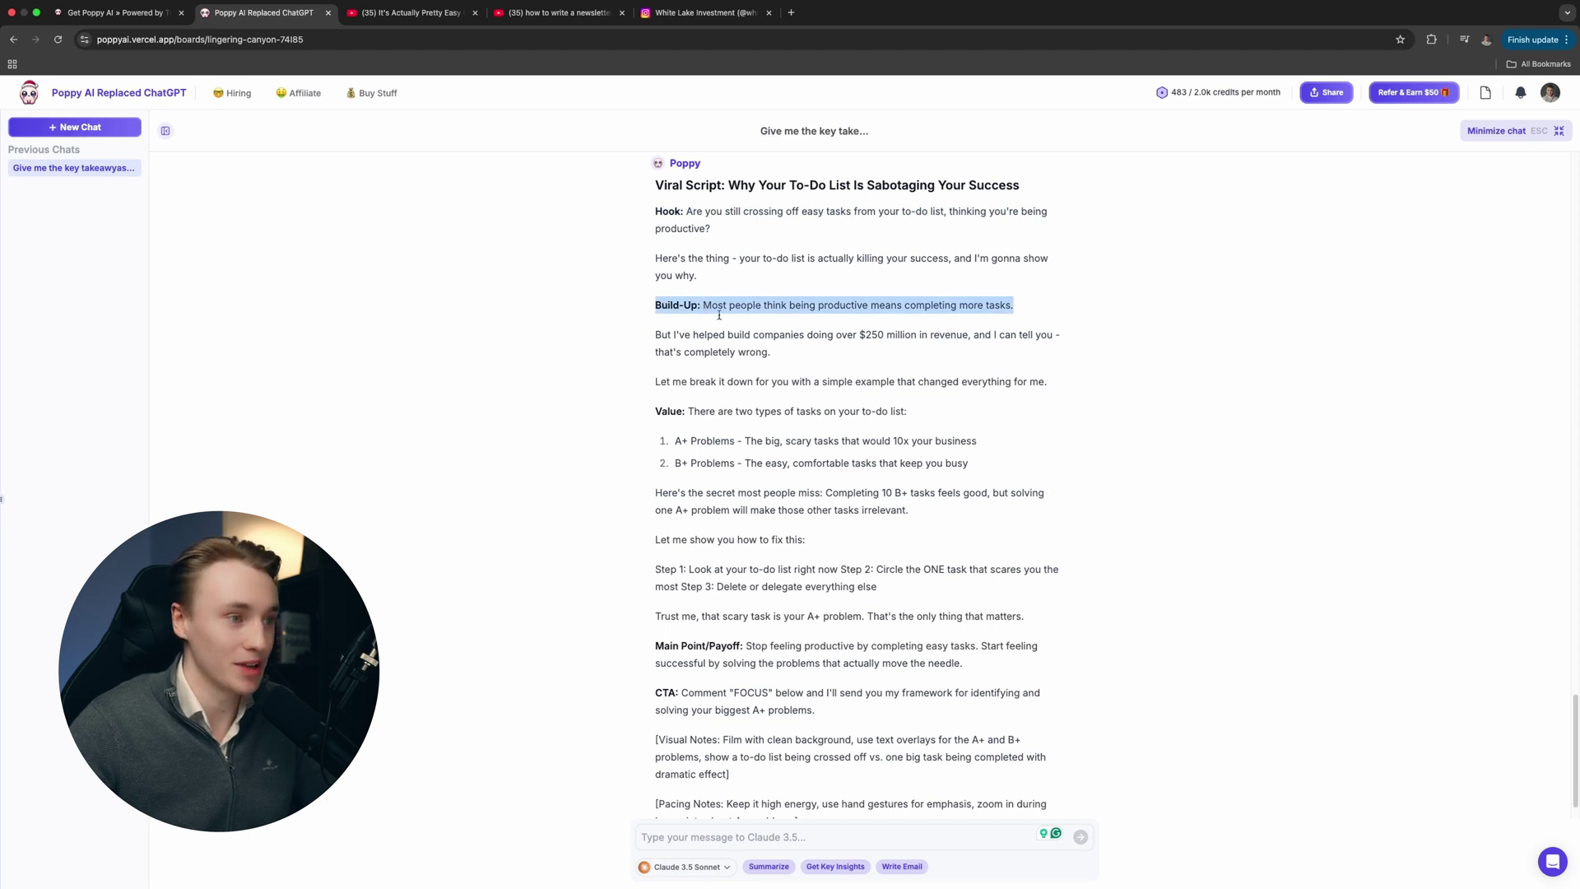
{"action": "triple_click", "coordinate": [671, 411]}
{"action": "scroll", "coordinate": [659, 600], "scroll_direction": "down", "scroll_amount": 1}
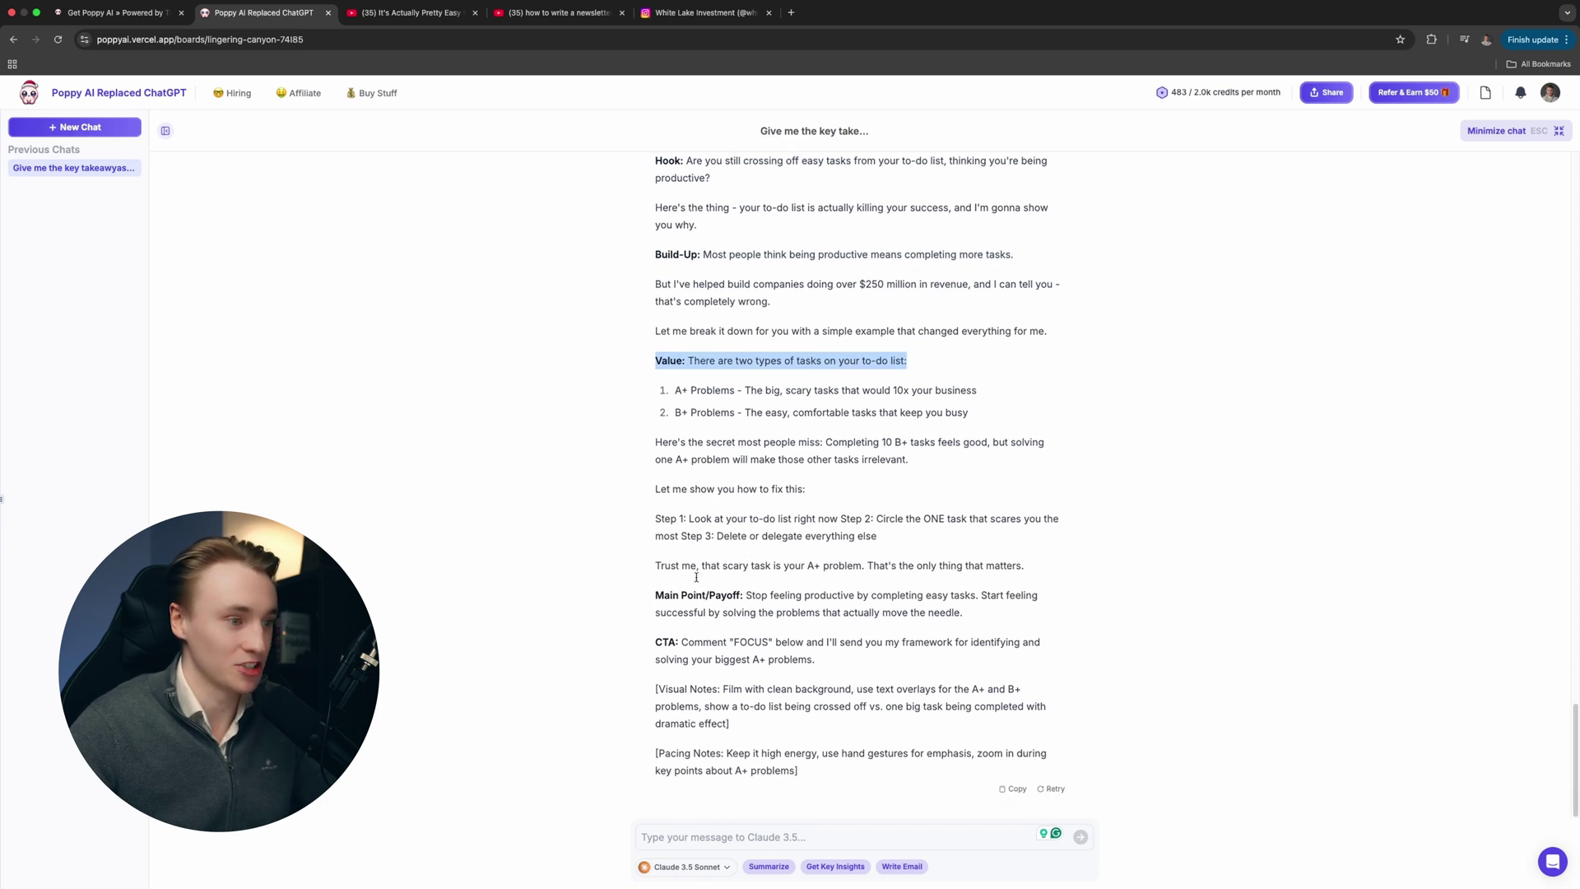
{"action": "left_click_drag", "start_coordinate": [692, 595], "coordinate": [724, 599]}
{"action": "left_click", "coordinate": [730, 599]}
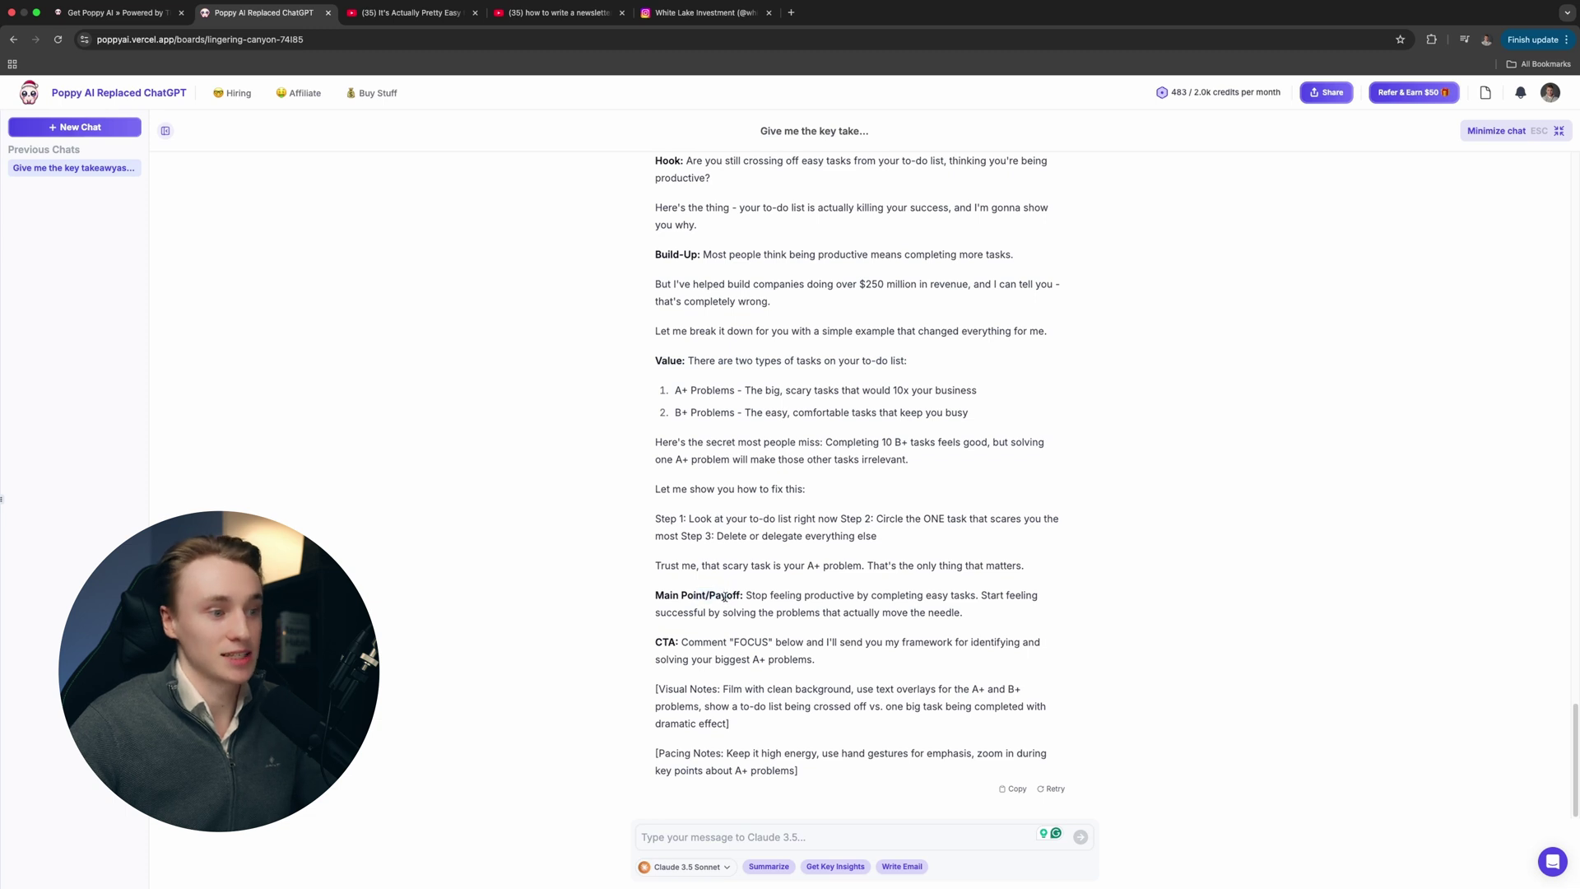
{"action": "scroll", "coordinate": [646, 261], "scroll_direction": "up", "scroll_amount": 2}
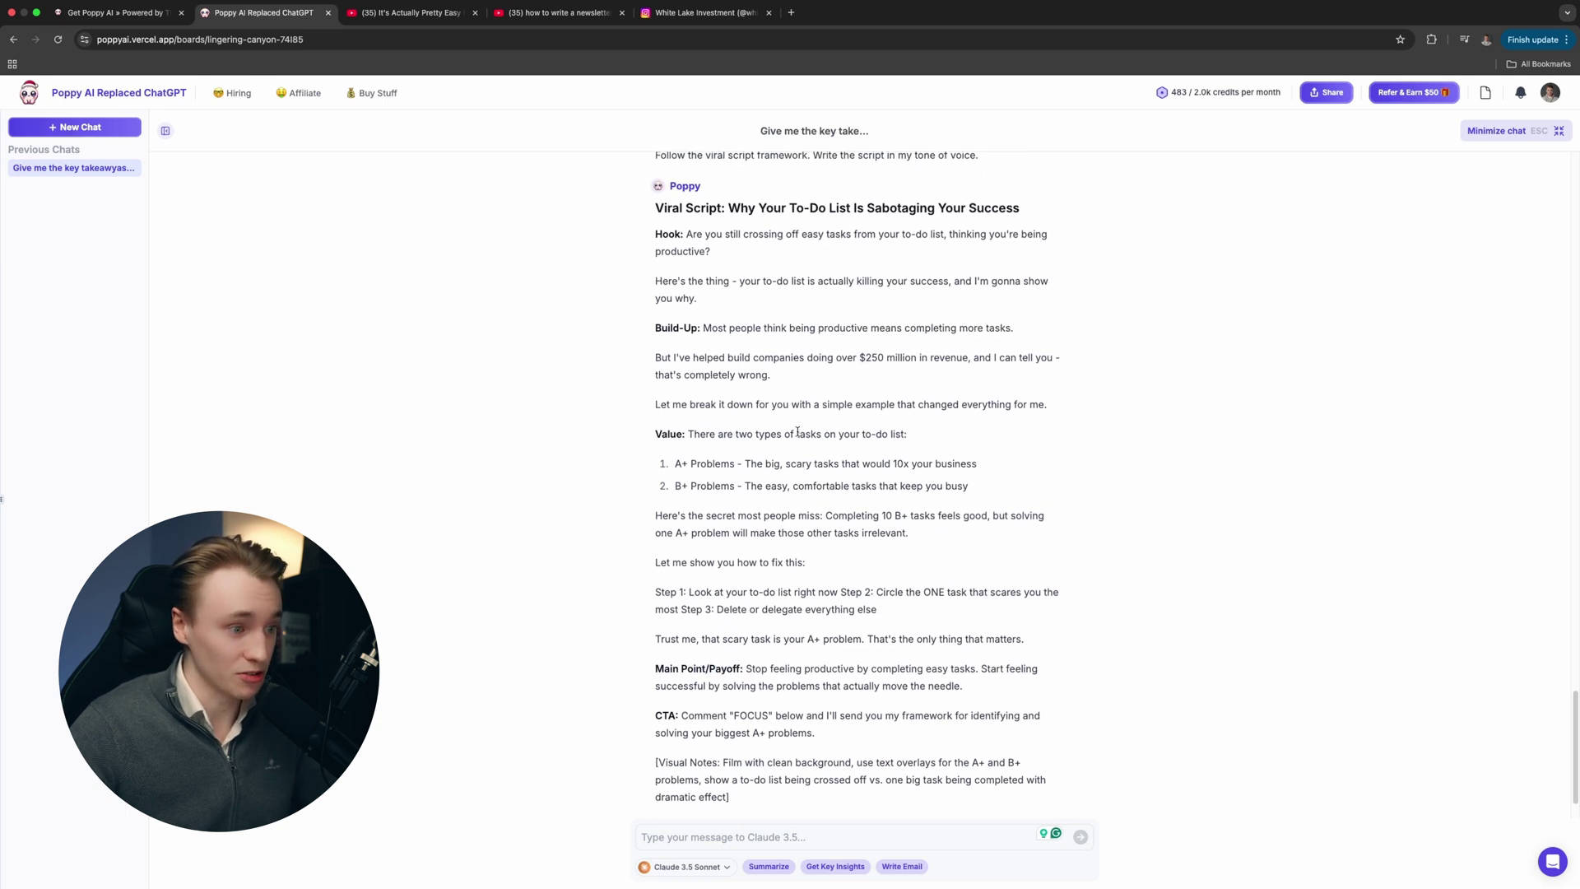
{"action": "scroll", "coordinate": [672, 638], "scroll_direction": "down", "scroll_amount": 2}
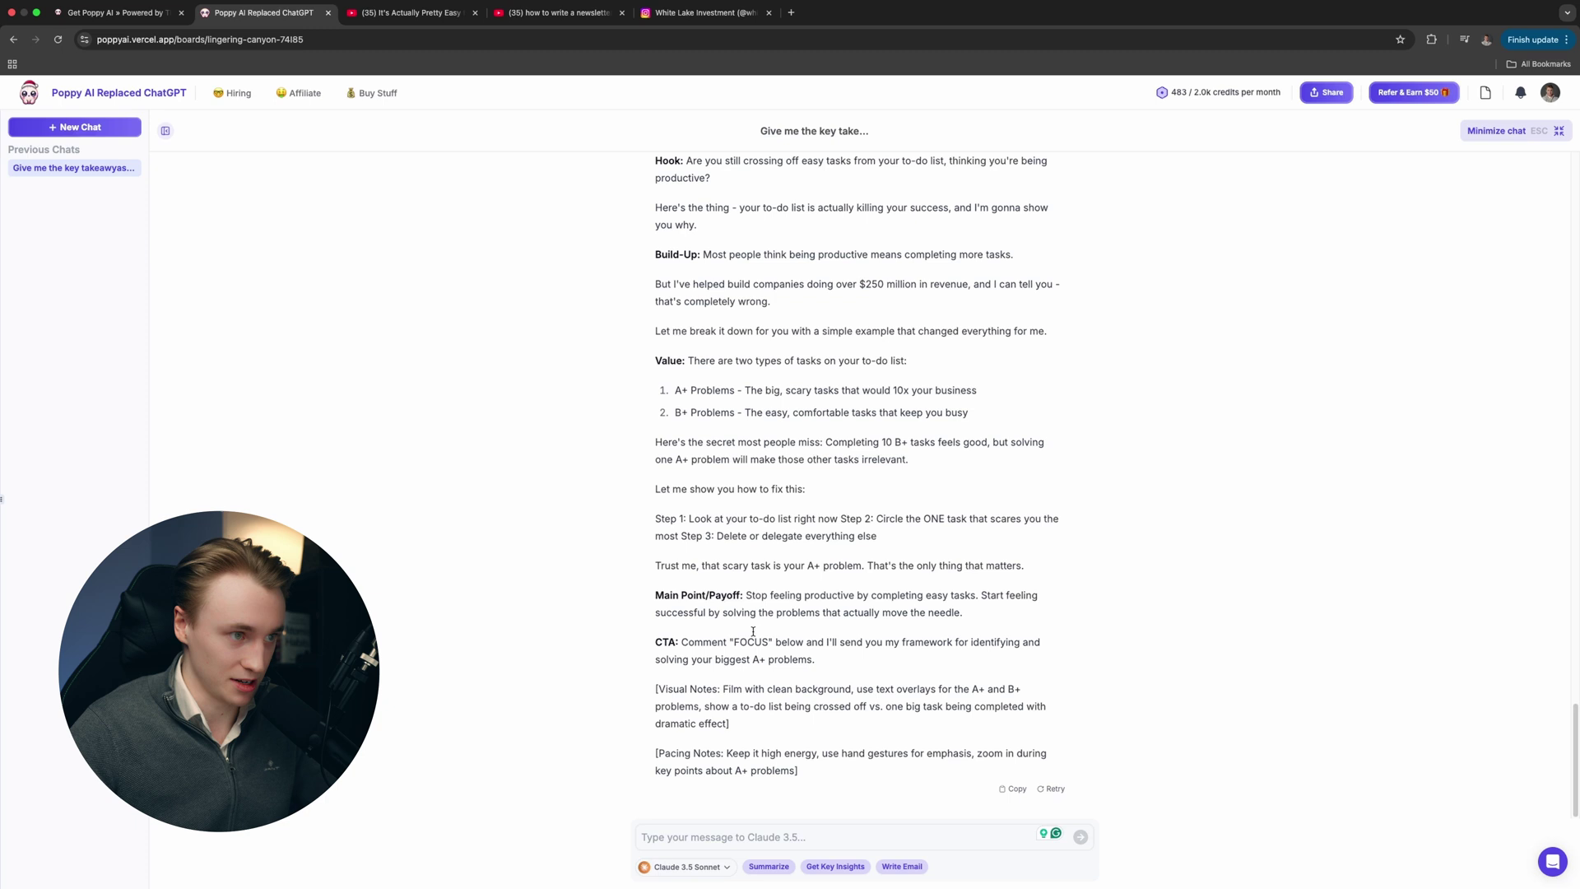
{"action": "scroll", "coordinate": [752, 632], "scroll_direction": "up", "scroll_amount": 4}
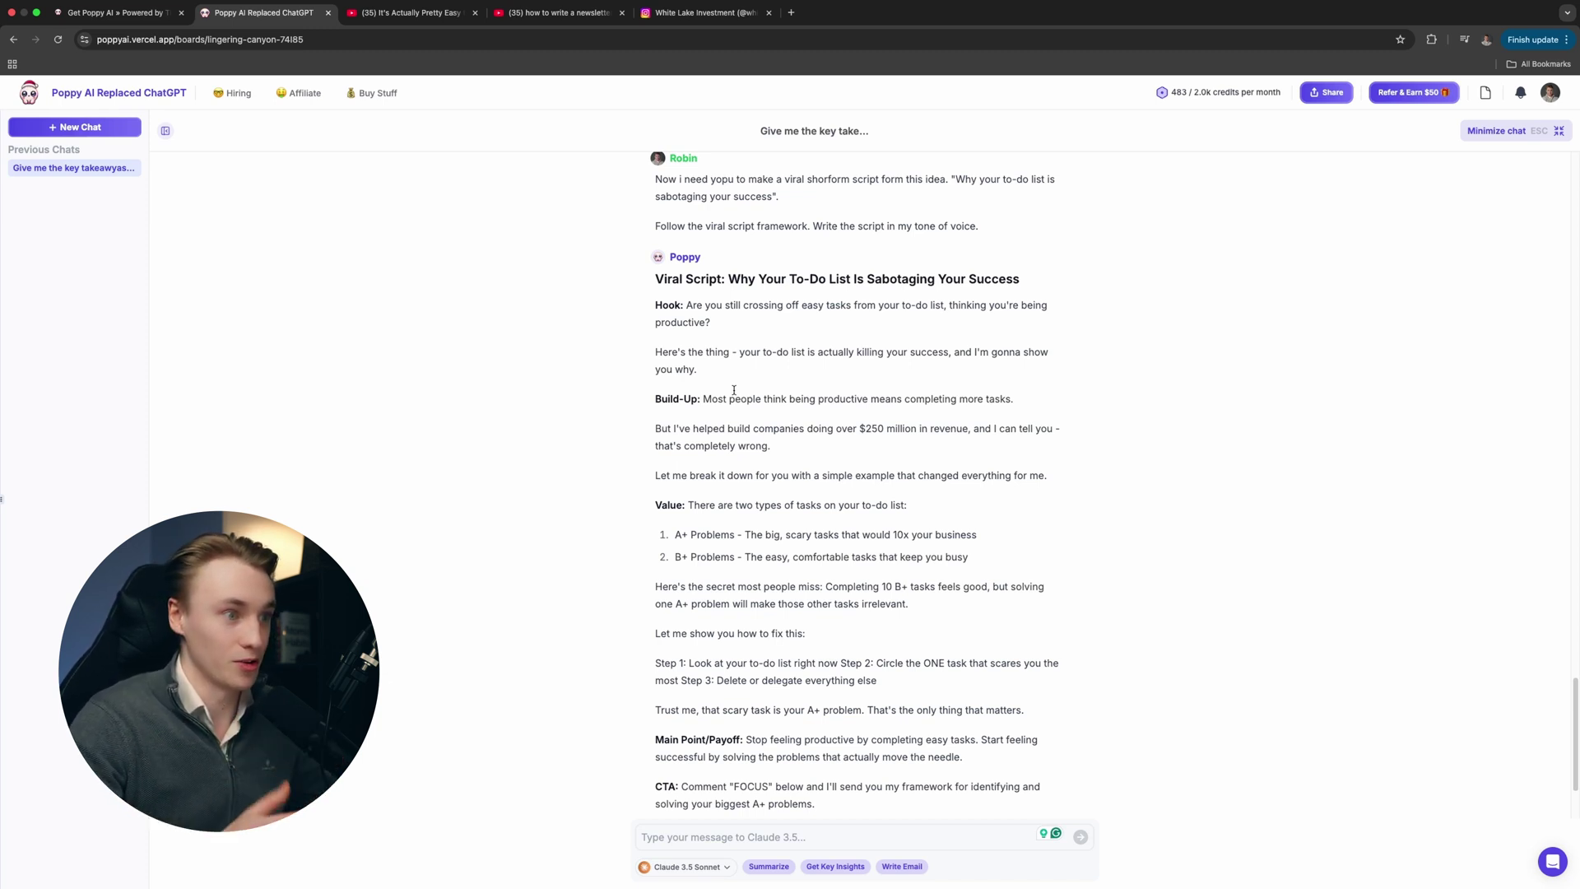
{"action": "left_click_drag", "start_coordinate": [655, 398], "coordinate": [701, 398]}
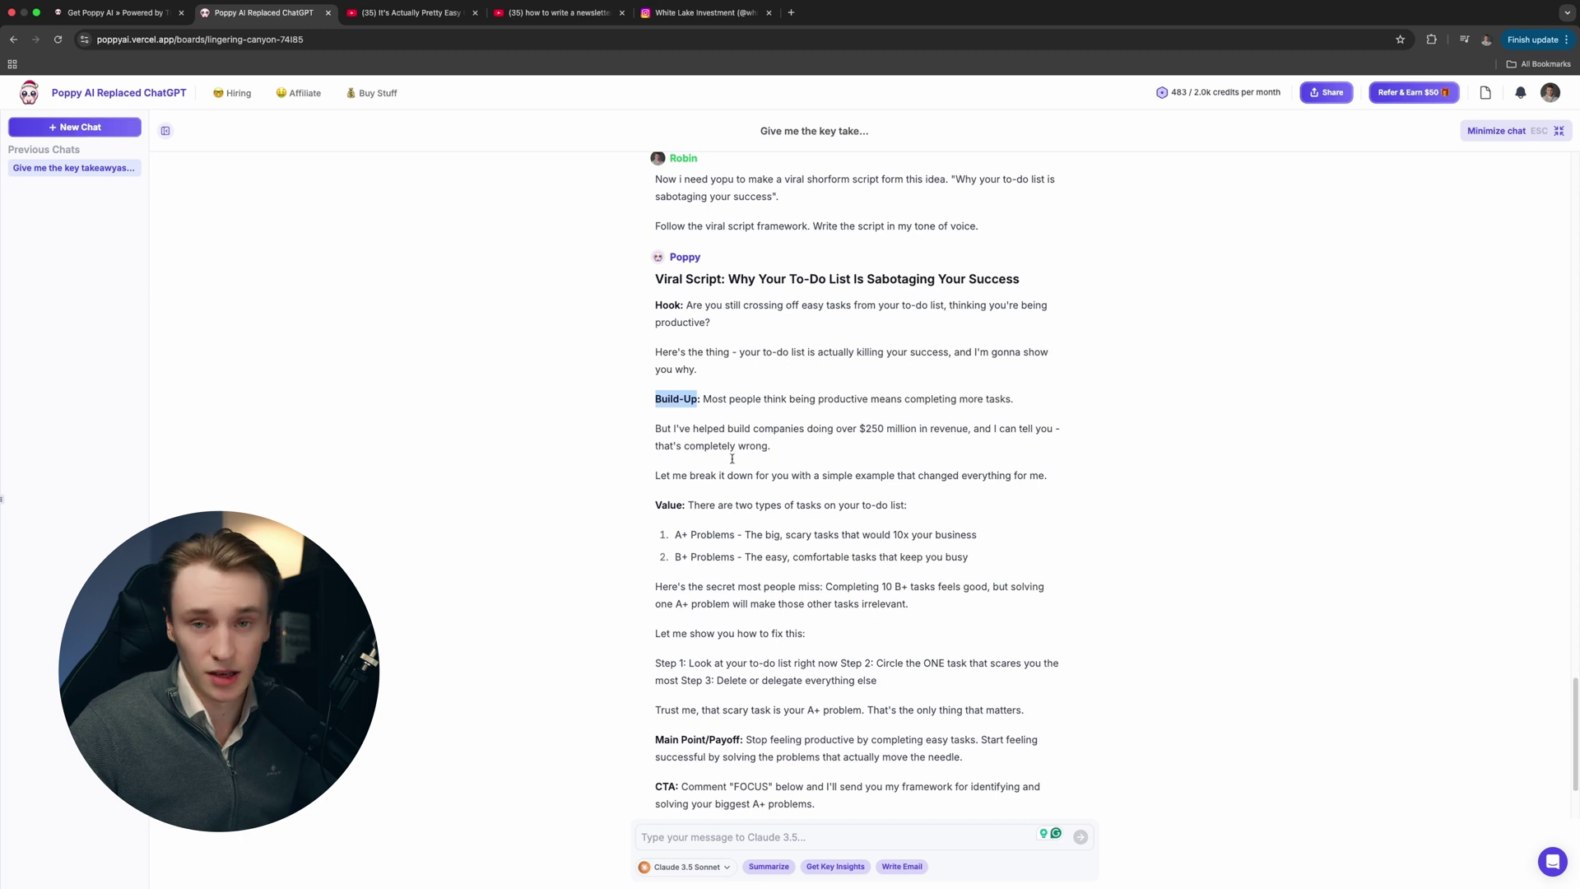
{"action": "left_click_drag", "start_coordinate": [741, 458], "coordinate": [781, 445]}
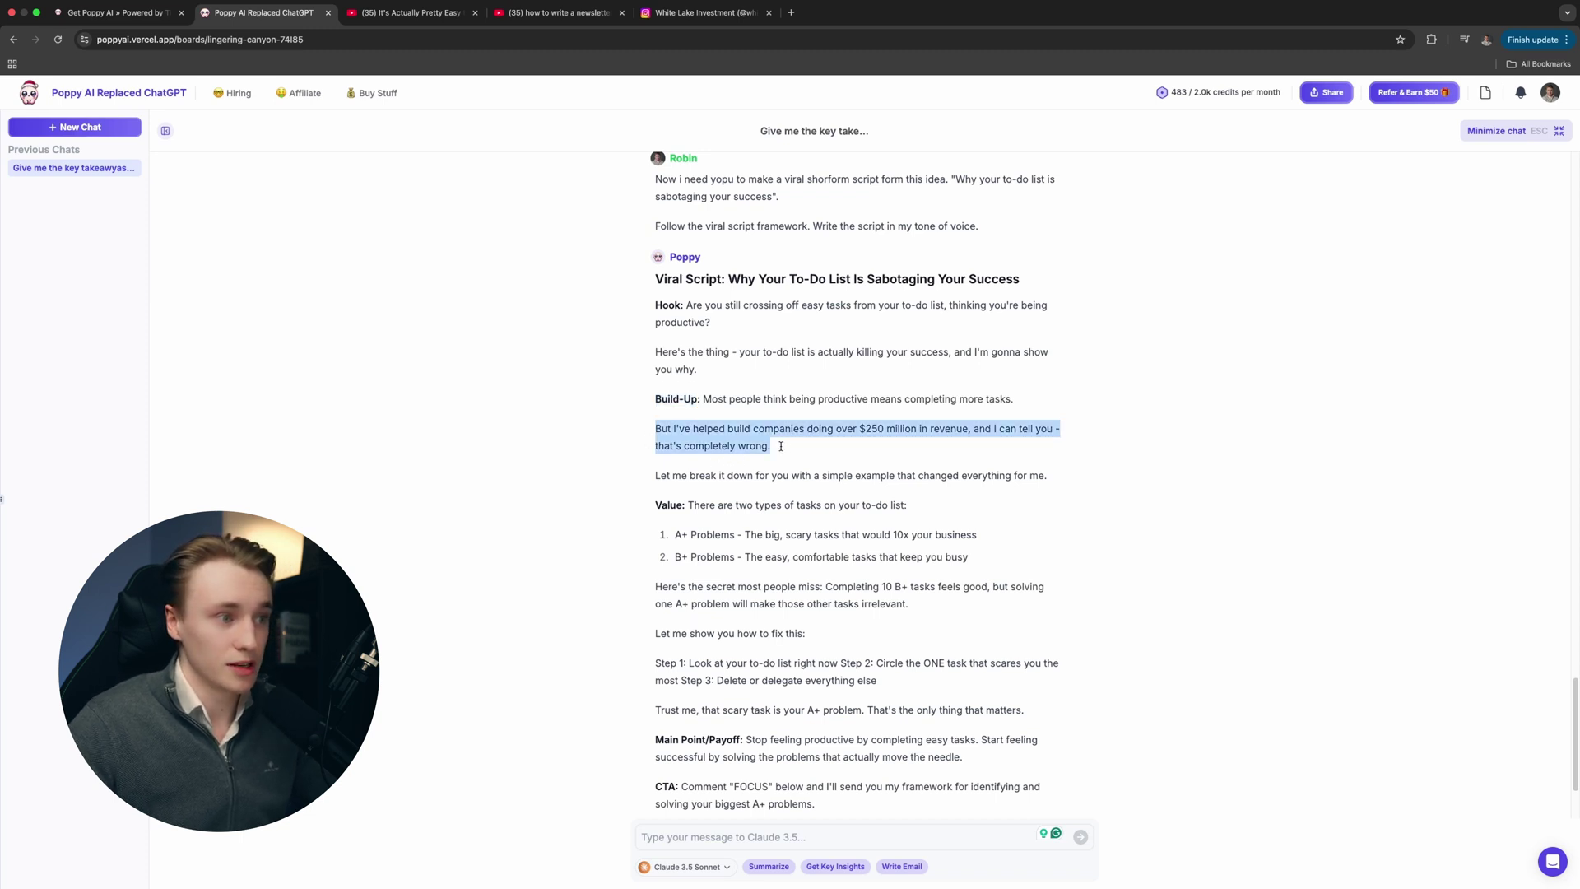
{"action": "left_click_drag", "start_coordinate": [656, 429], "coordinate": [795, 445]}
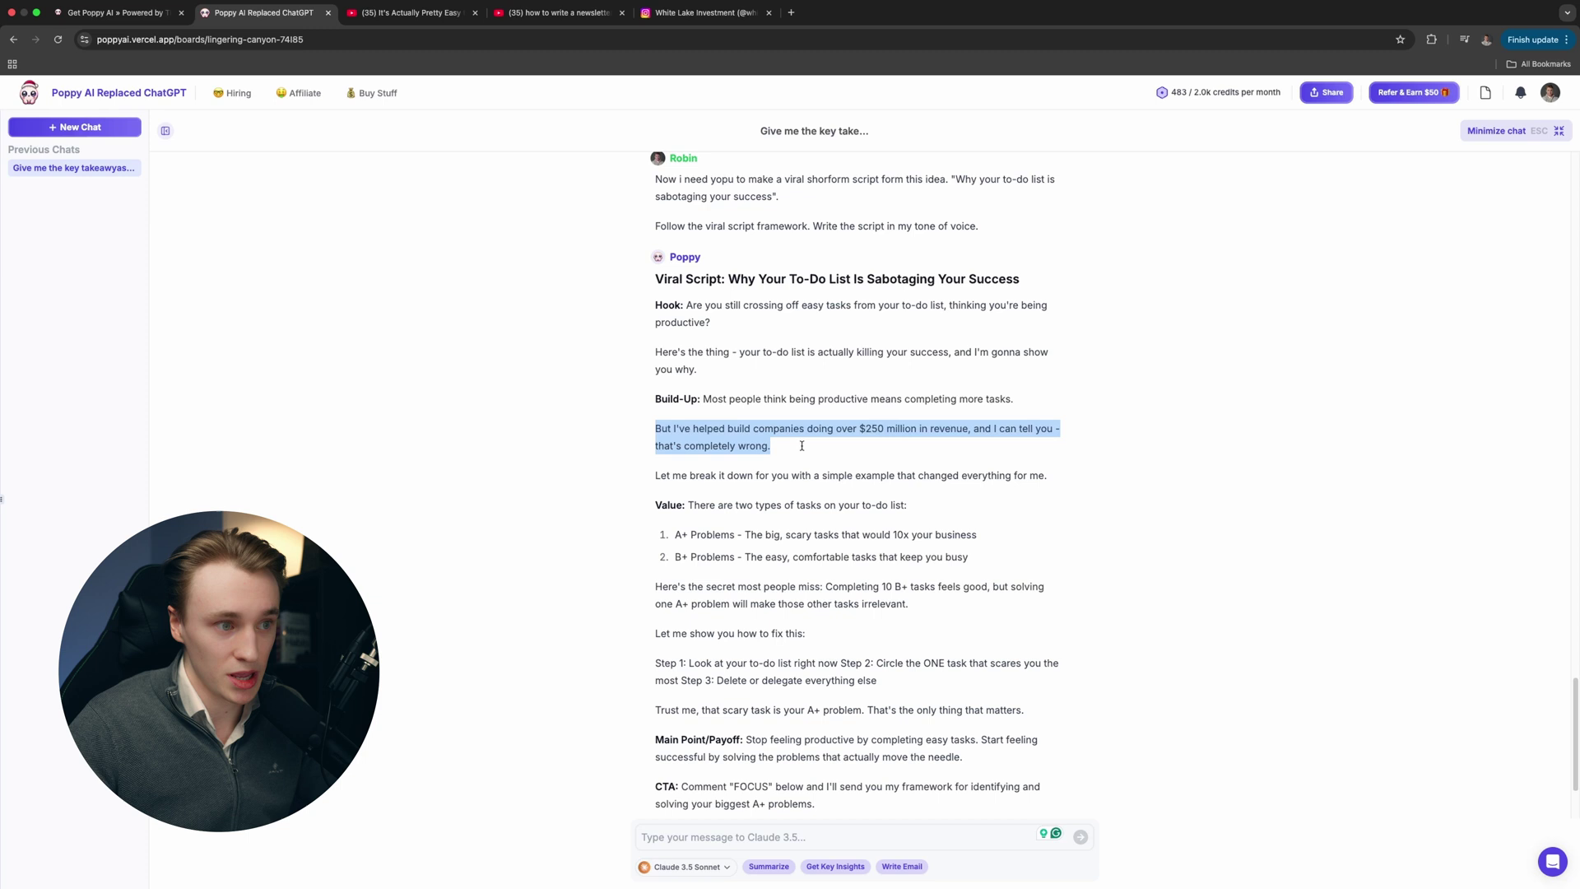
{"action": "double_click", "coordinate": [875, 428]}
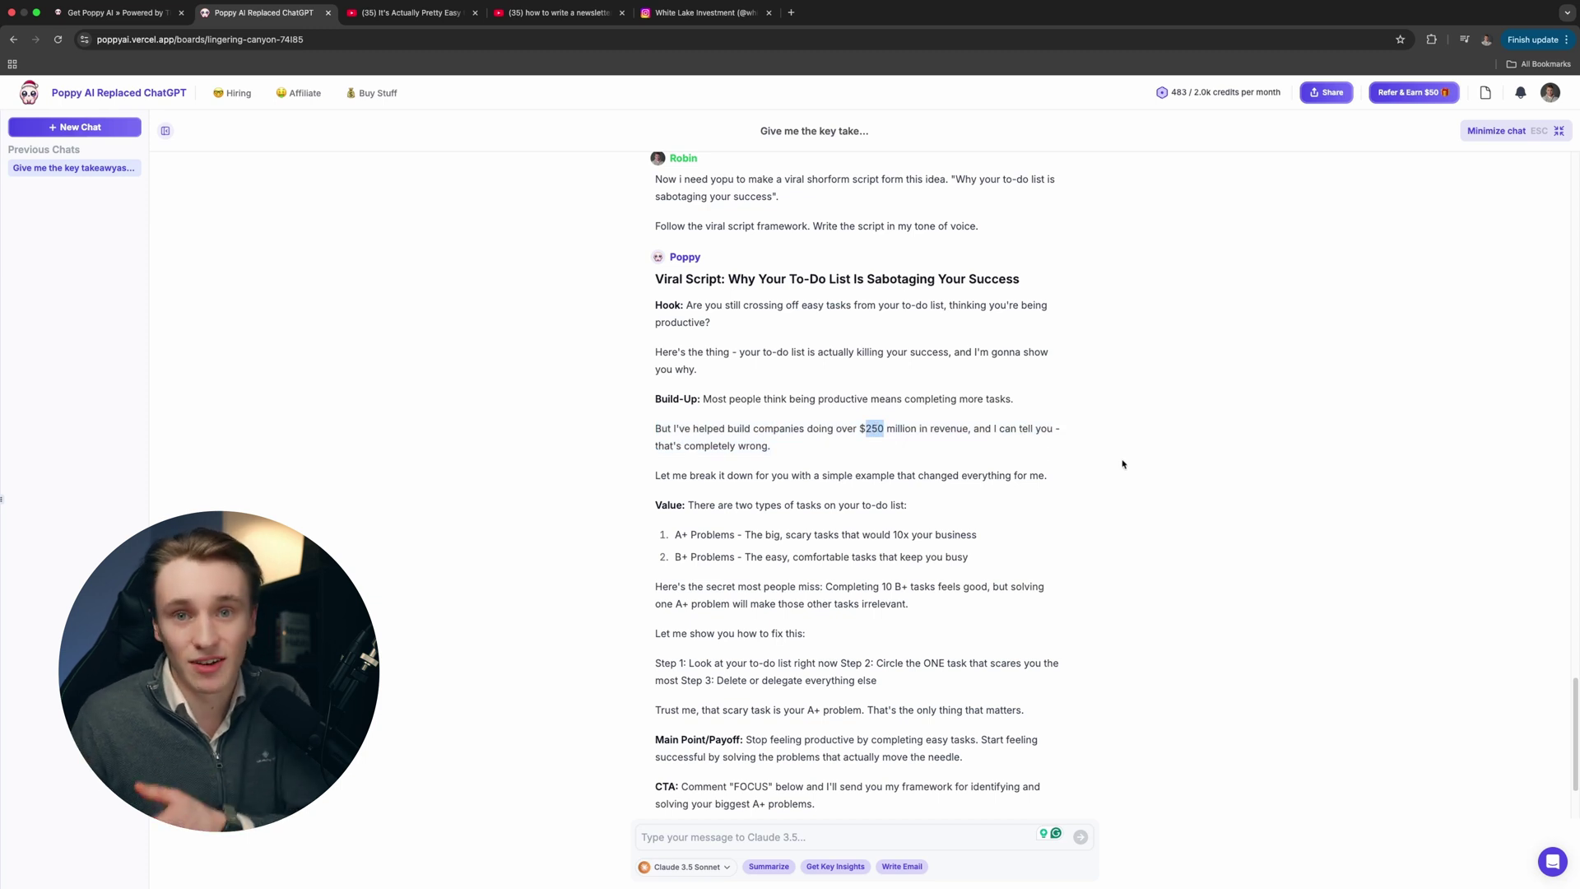
{"action": "left_click", "coordinate": [752, 478]}
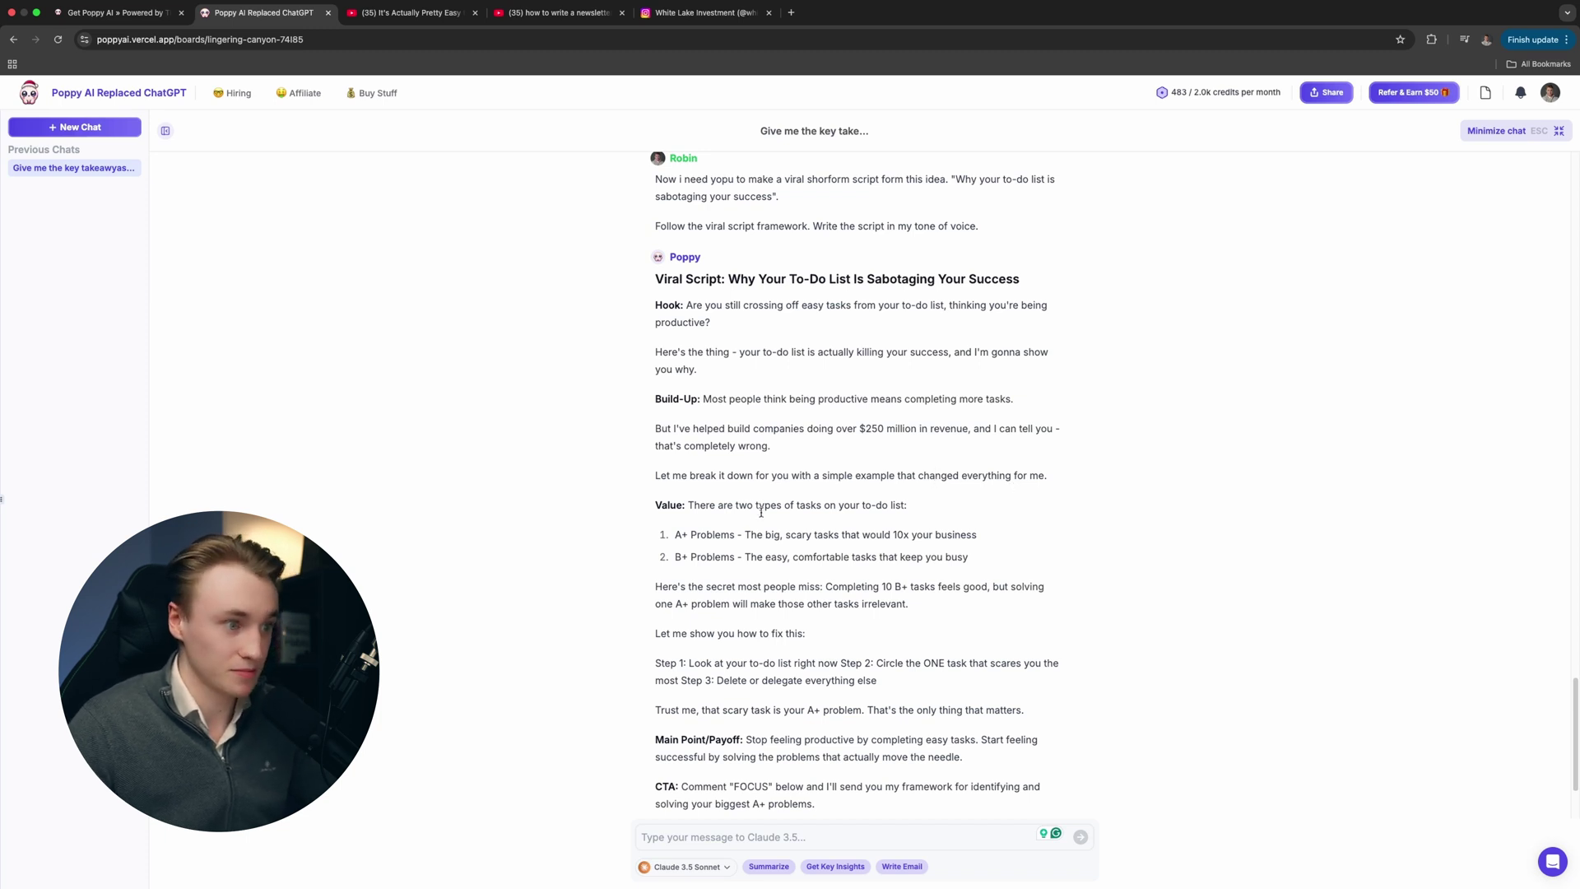
- Review the Value and Main Point/Payoff sections and select the script text from its heading down
{"action": "scroll", "coordinate": [761, 512], "scroll_direction": "down", "scroll_amount": 1}
{"action": "left_click_drag", "start_coordinate": [656, 414], "coordinate": [761, 416]}
{"action": "left_click", "coordinate": [662, 424]}
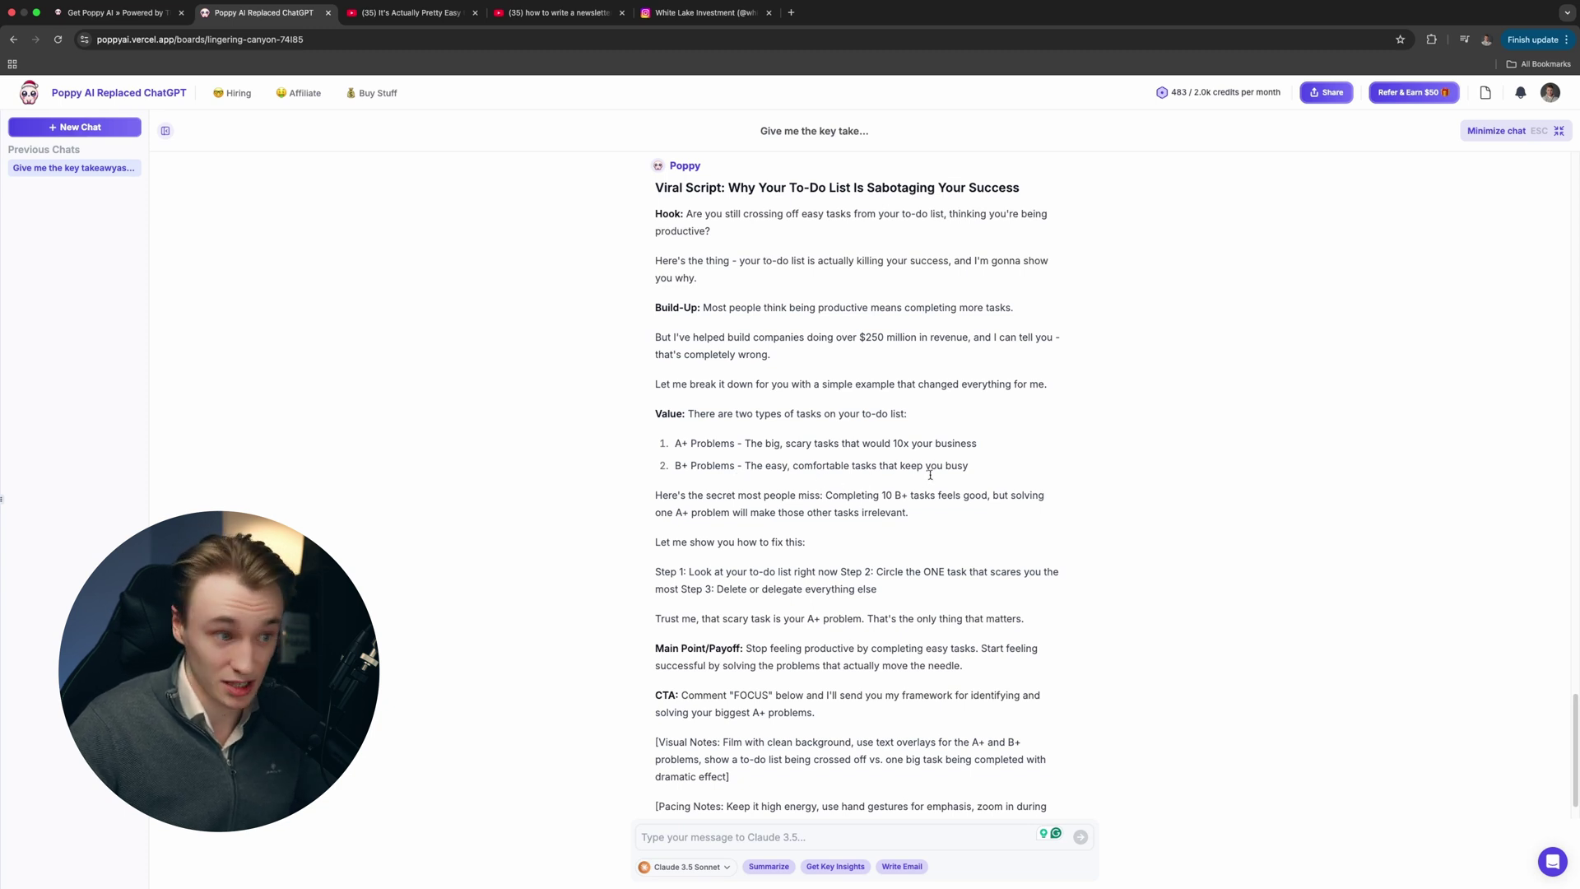
{"action": "scroll", "coordinate": [681, 491], "scroll_direction": "down", "scroll_amount": 1}
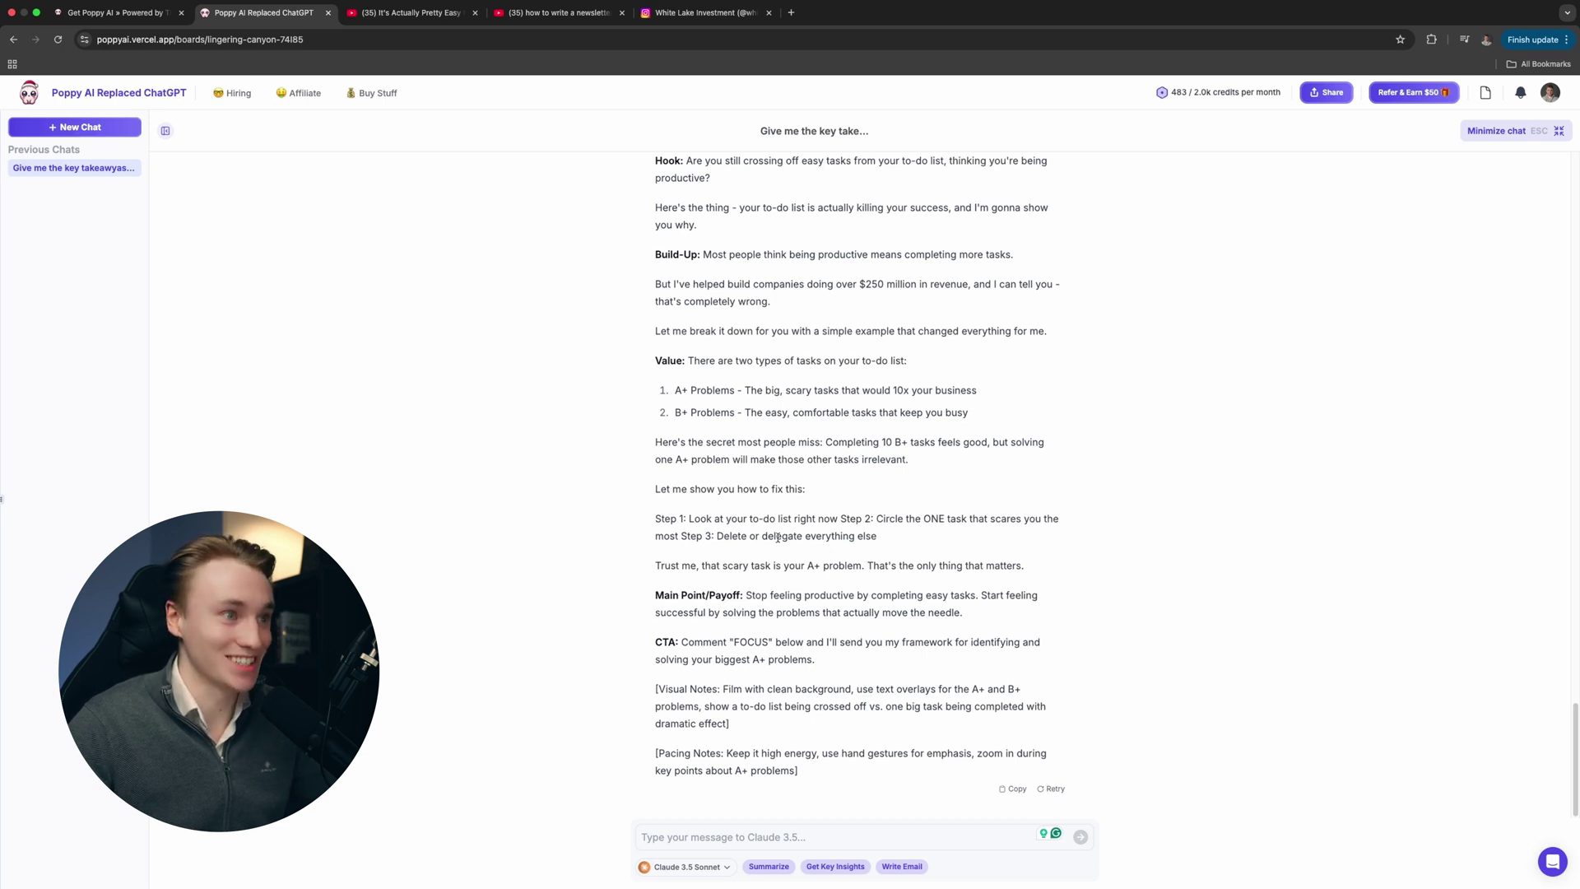
{"action": "scroll", "coordinate": [778, 538], "scroll_direction": "up", "scroll_amount": 1}
{"action": "scroll", "coordinate": [724, 568], "scroll_direction": "down", "scroll_amount": 1}
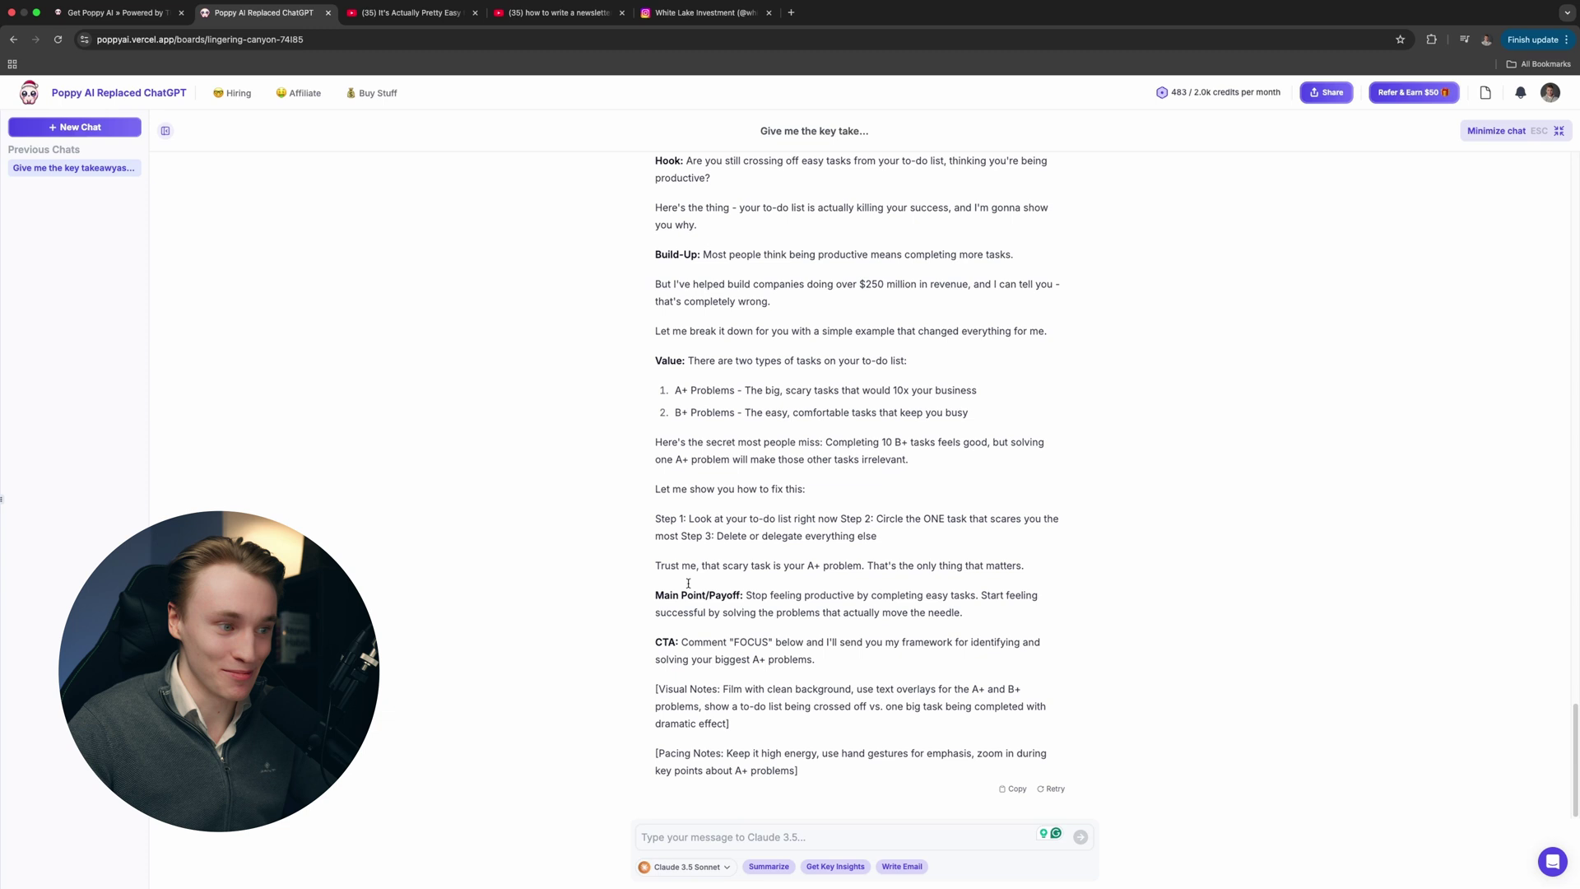
{"action": "left_click_drag", "start_coordinate": [658, 594], "coordinate": [729, 594]}
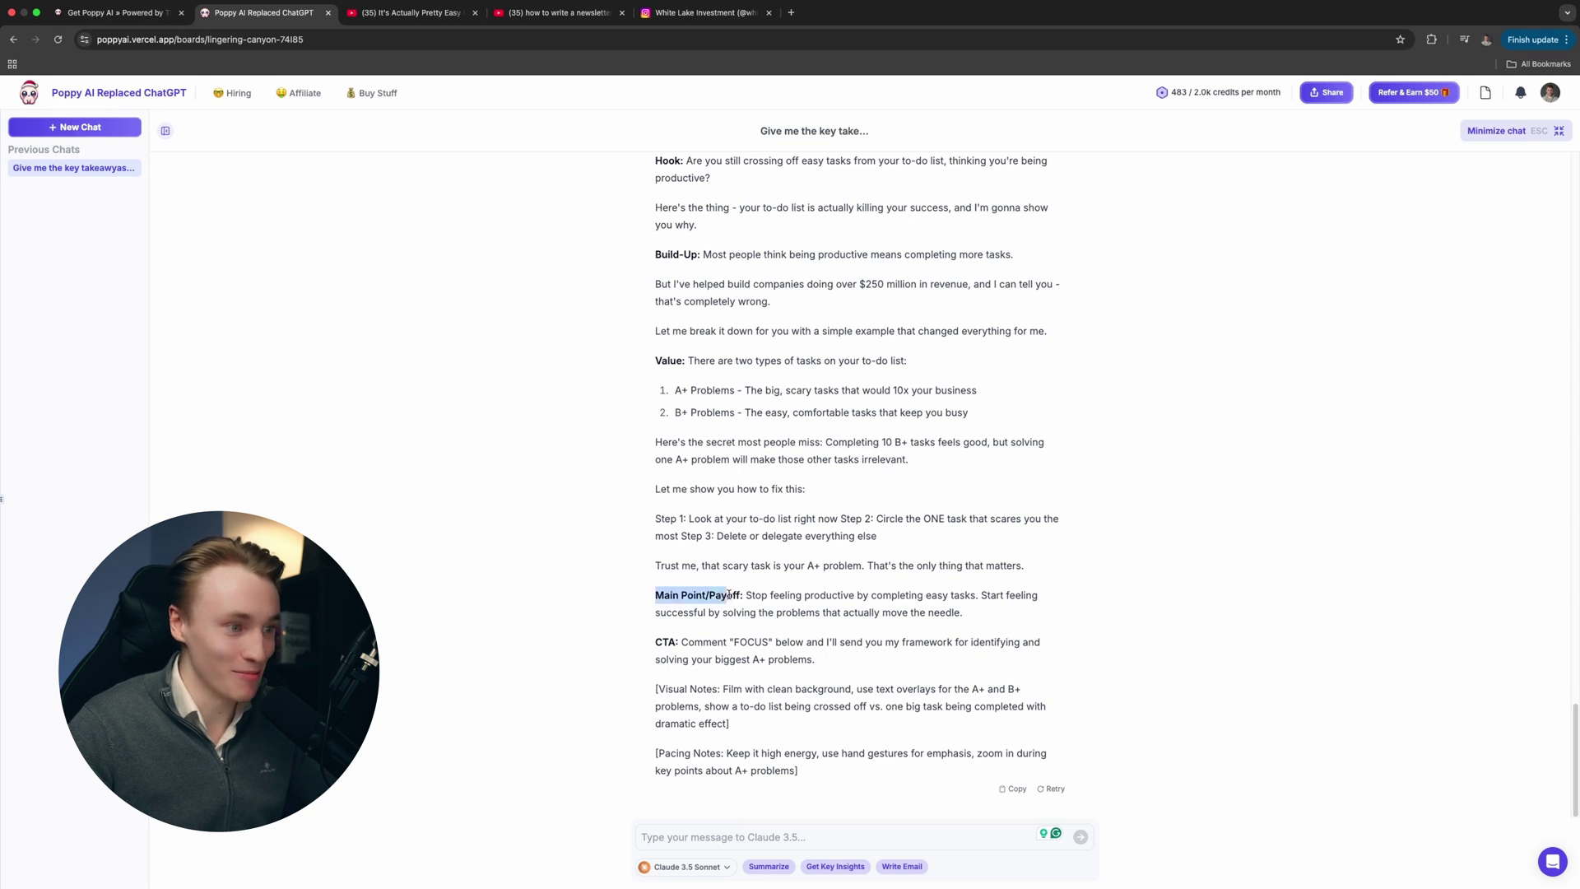
{"action": "left_click", "coordinate": [654, 596]}
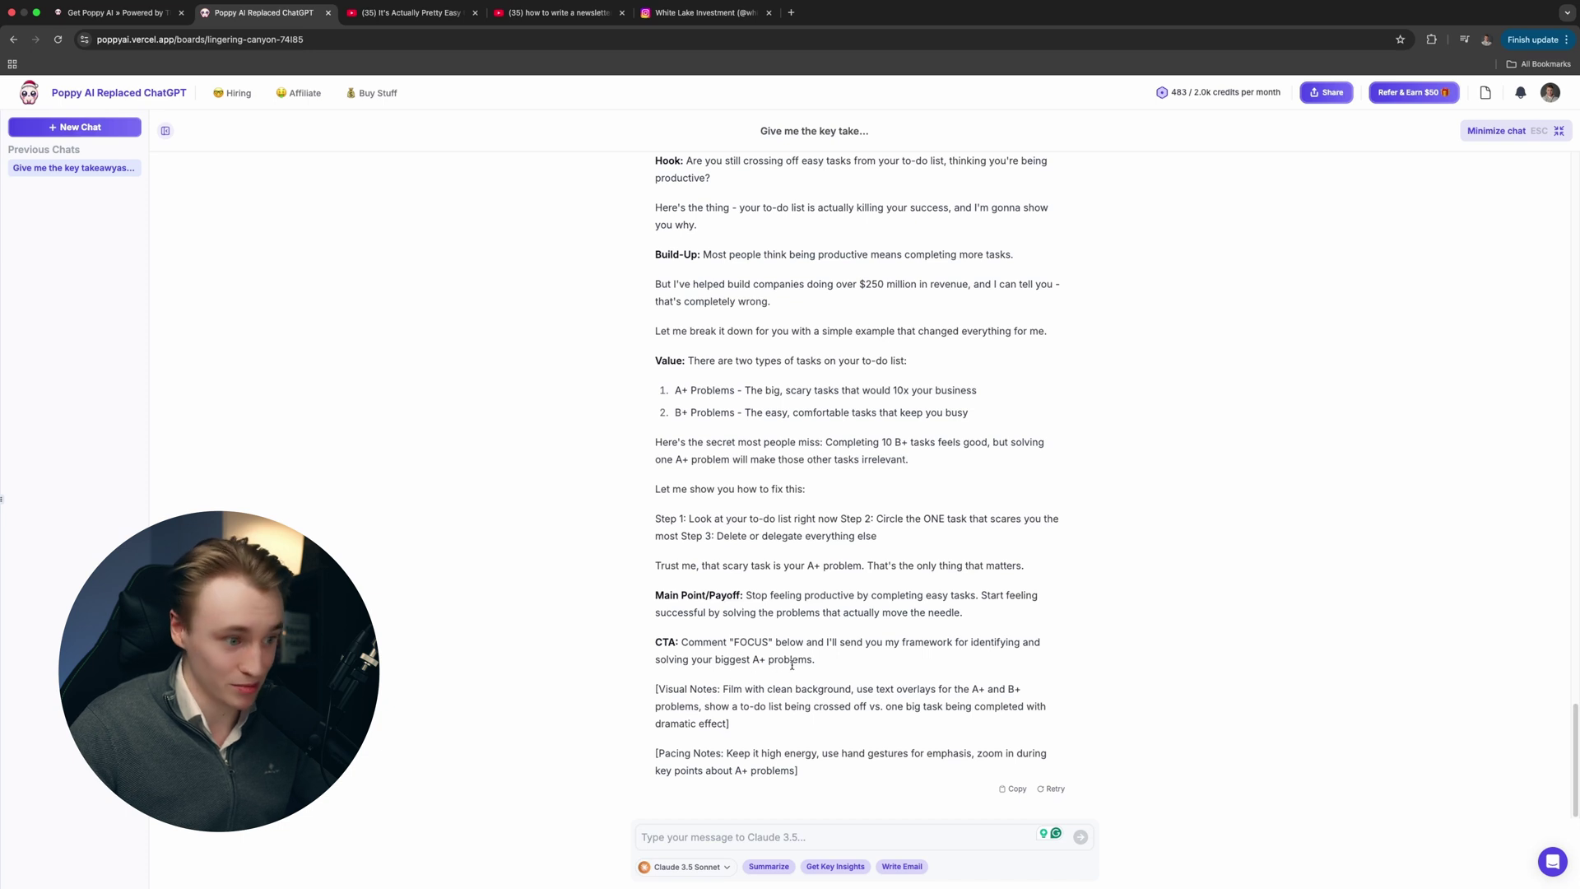
{"action": "scroll", "coordinate": [899, 648], "scroll_direction": "up", "scroll_amount": 3}
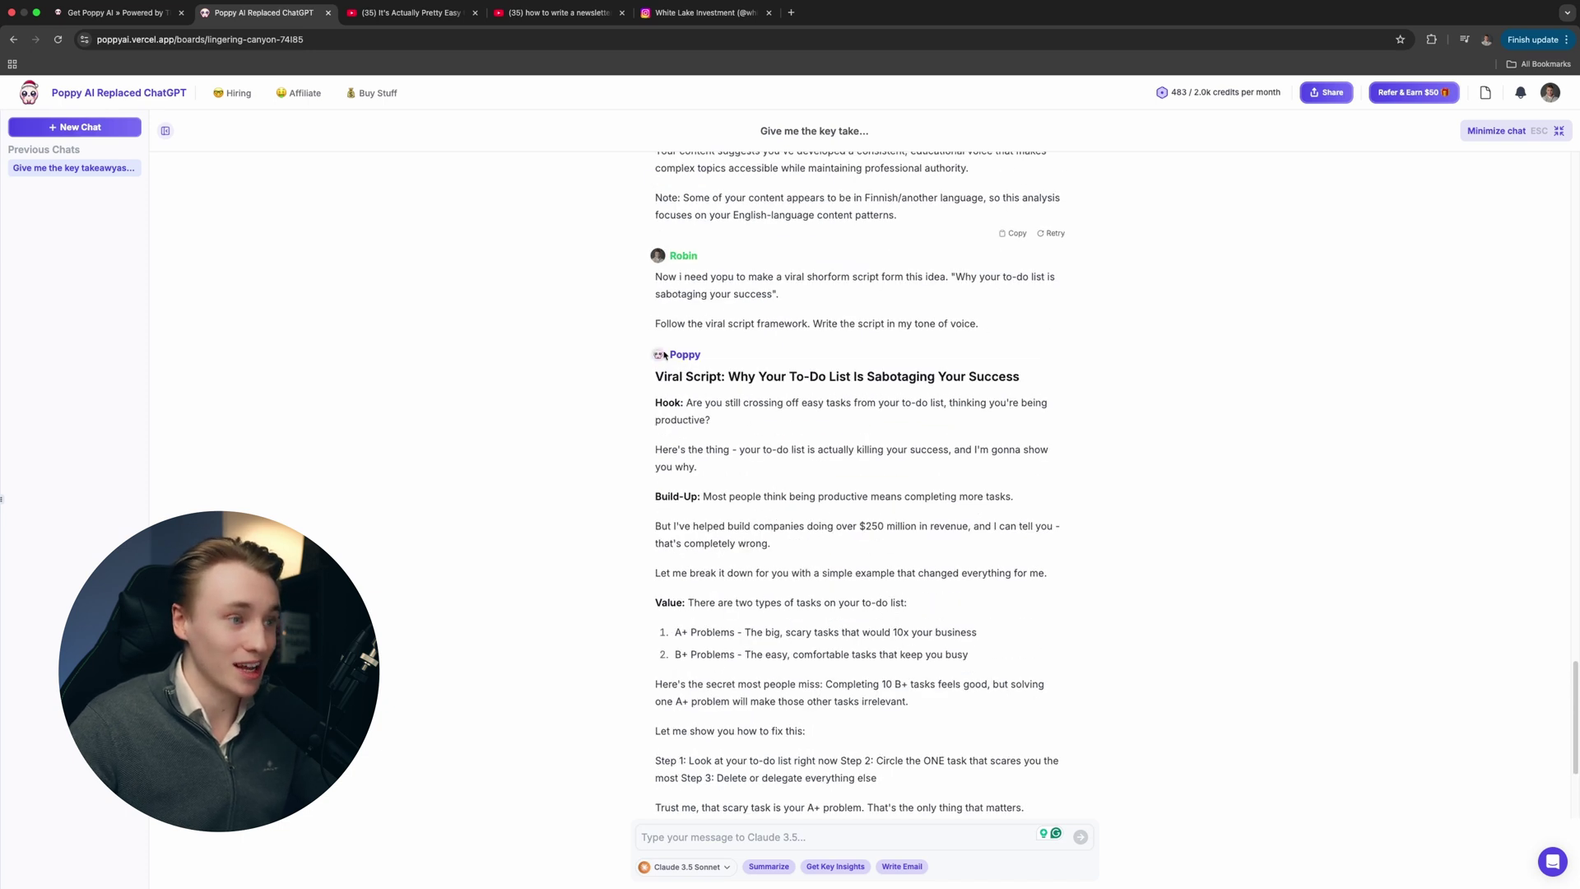
{"action": "left_click_drag", "start_coordinate": [646, 382], "coordinate": [1064, 658]}
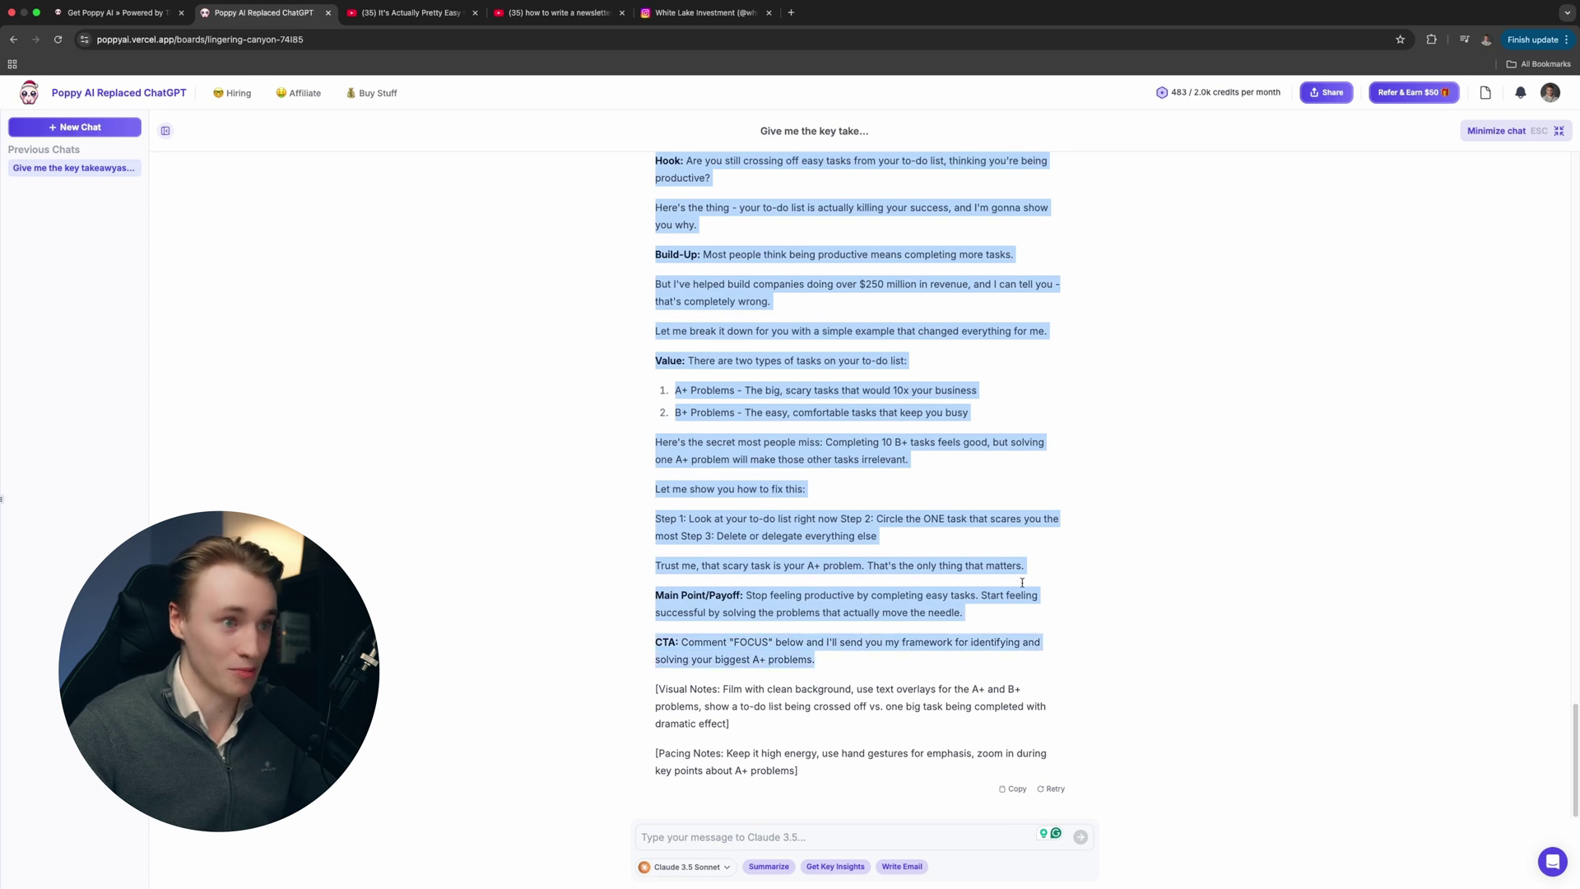
{"action": "scroll", "coordinate": [948, 523], "scroll_direction": "up", "scroll_amount": 2}
{"action": "left_click", "coordinate": [787, 420]}
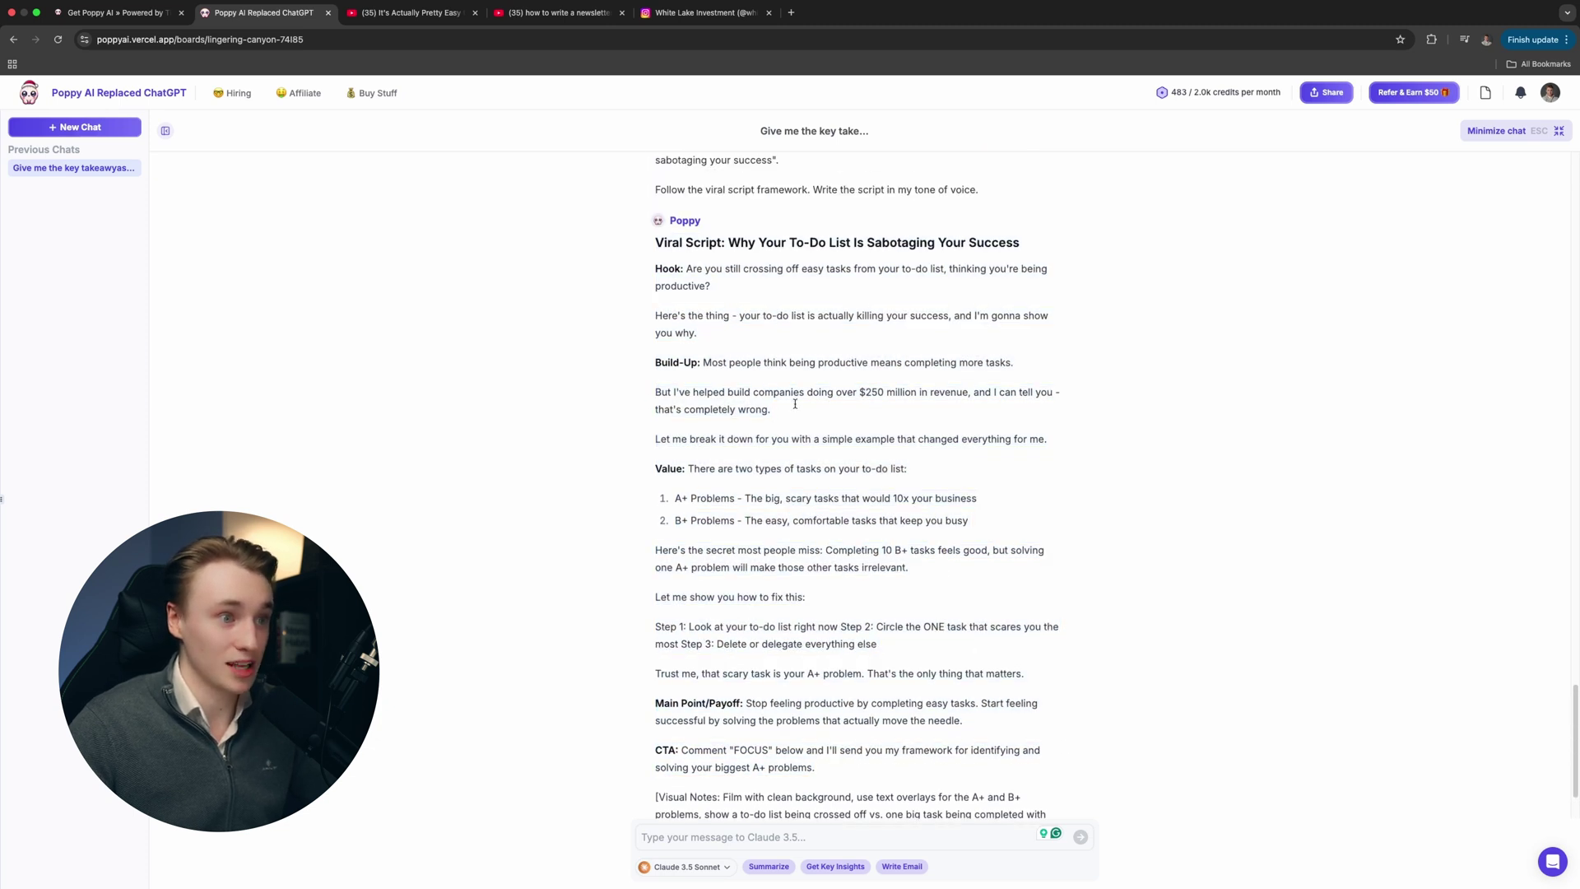
{"action": "scroll", "coordinate": [870, 449], "scroll_direction": "down", "scroll_amount": 2}
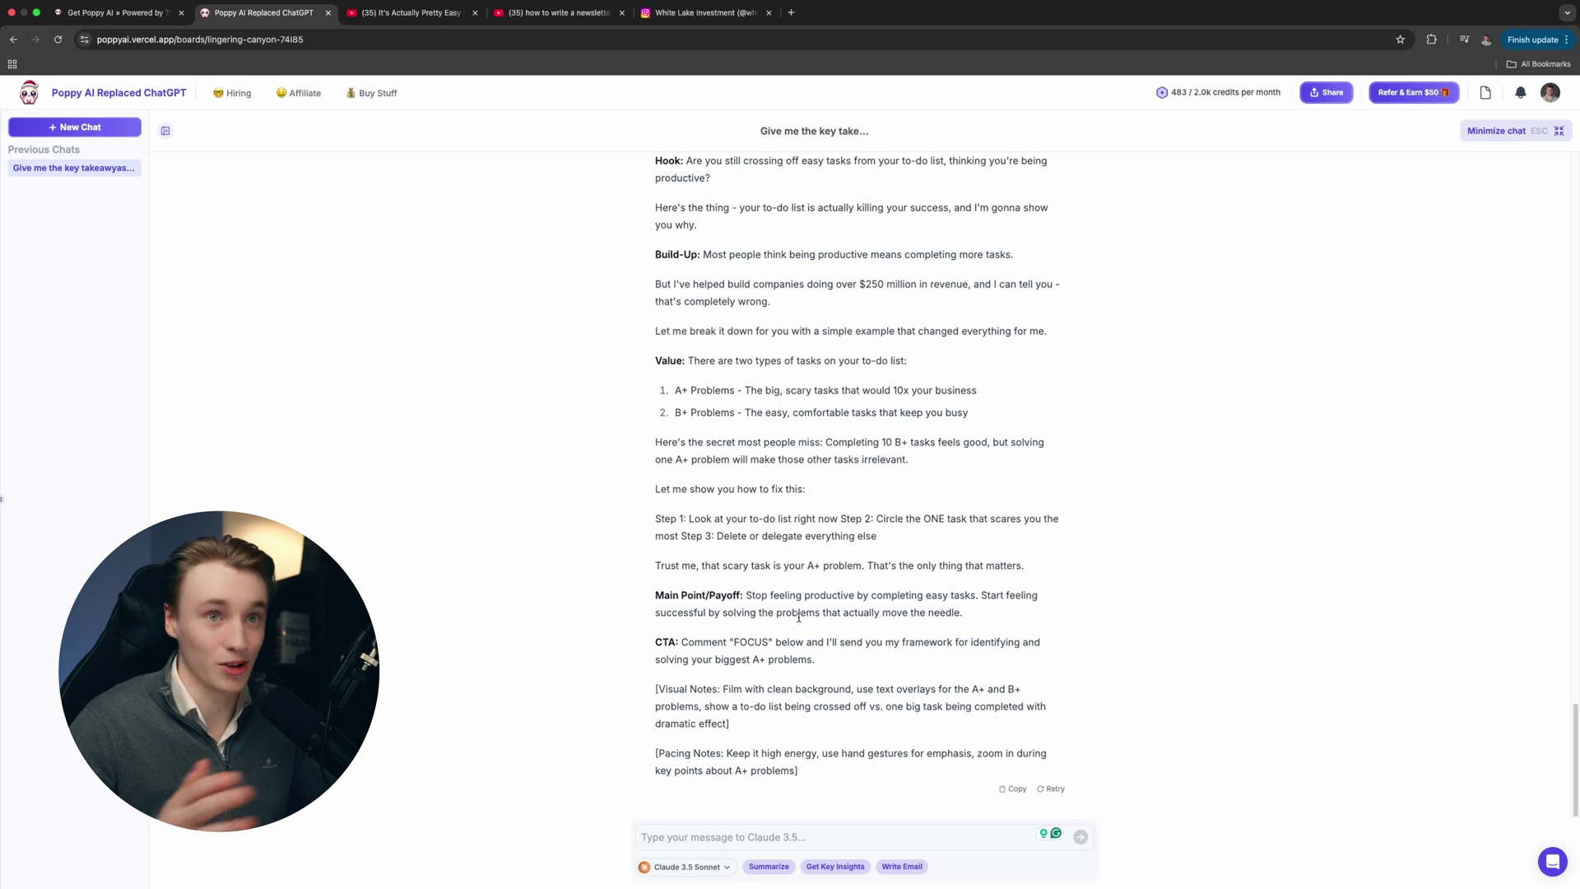
- Minimize the chat, lower the My content group, and switch to the 'how to write a newsletter' YouTube results
{"action": "key", "text": "Escape"}
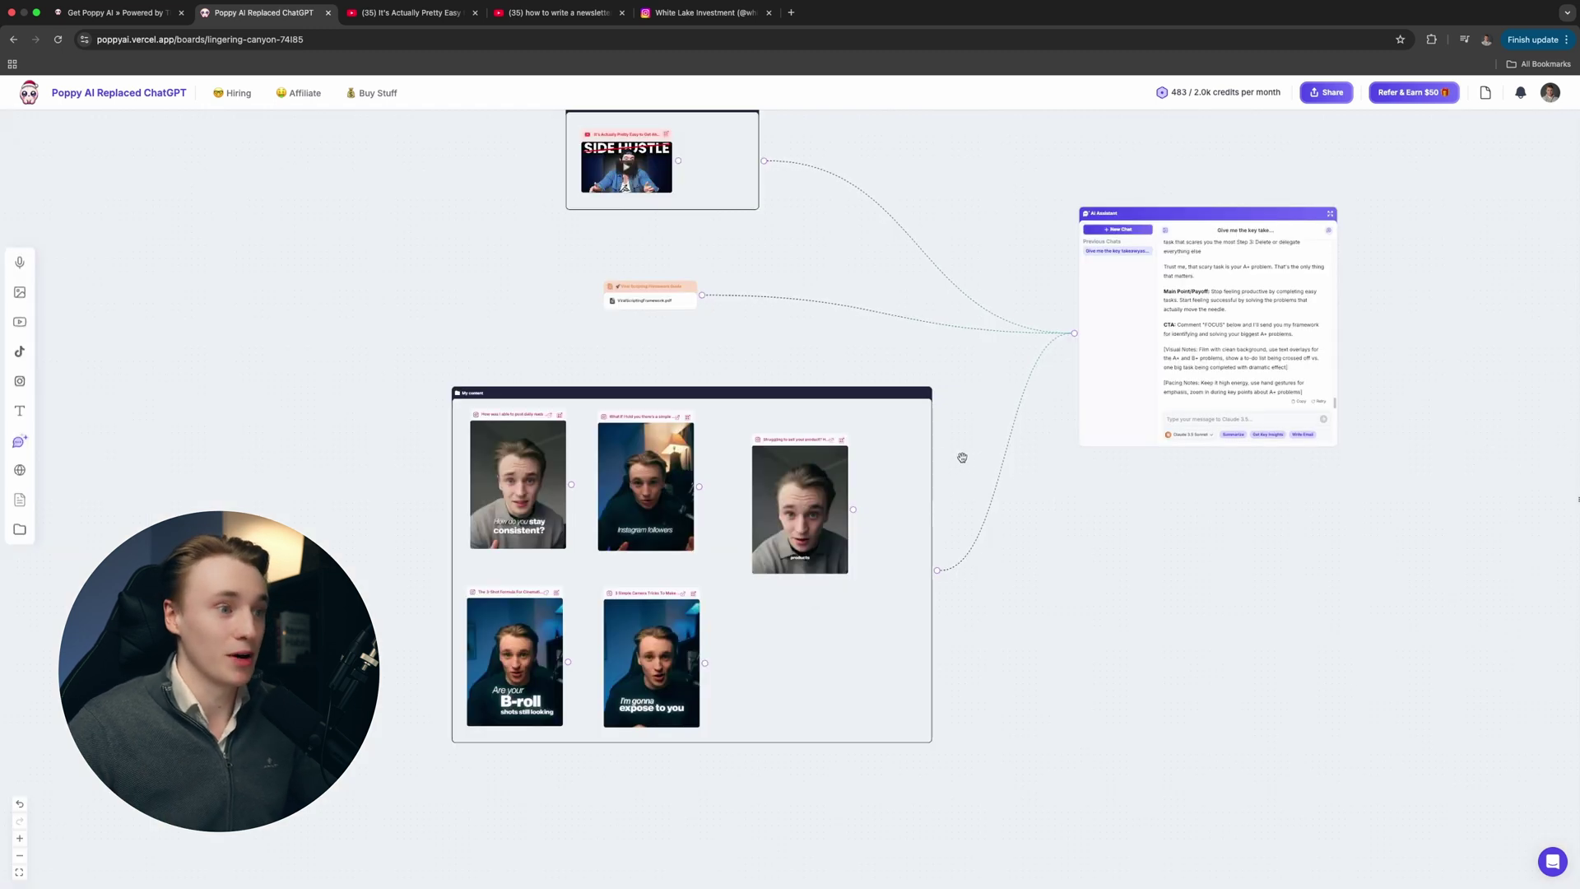
{"action": "left_click_drag", "start_coordinate": [798, 398], "coordinate": [785, 452]}
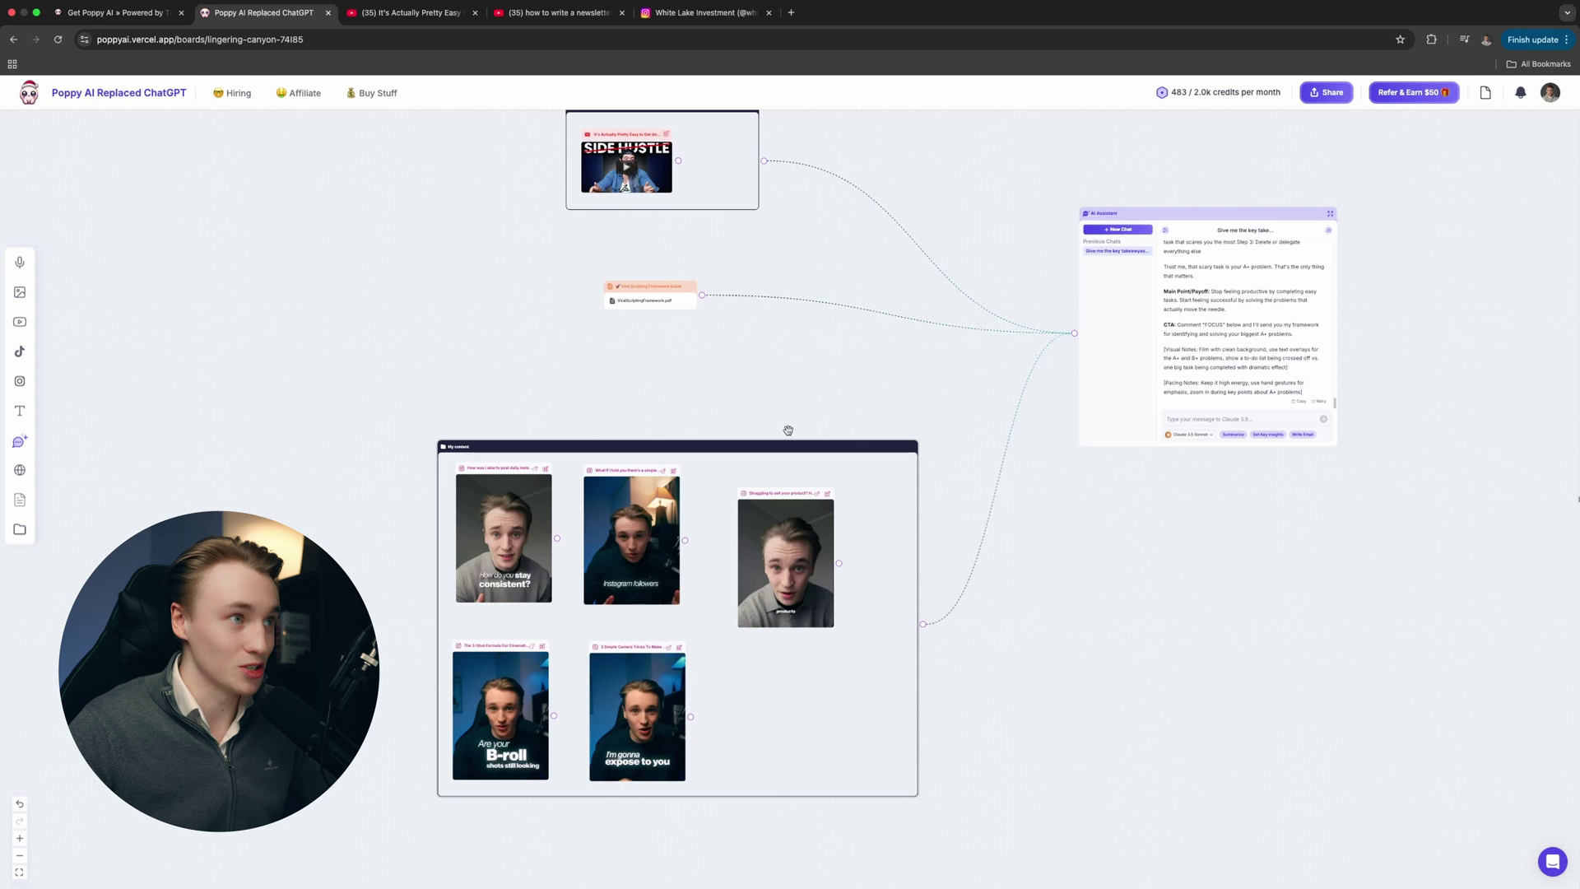
{"action": "scroll", "coordinate": [1123, 345], "scroll_direction": "down", "scroll_amount": 3}
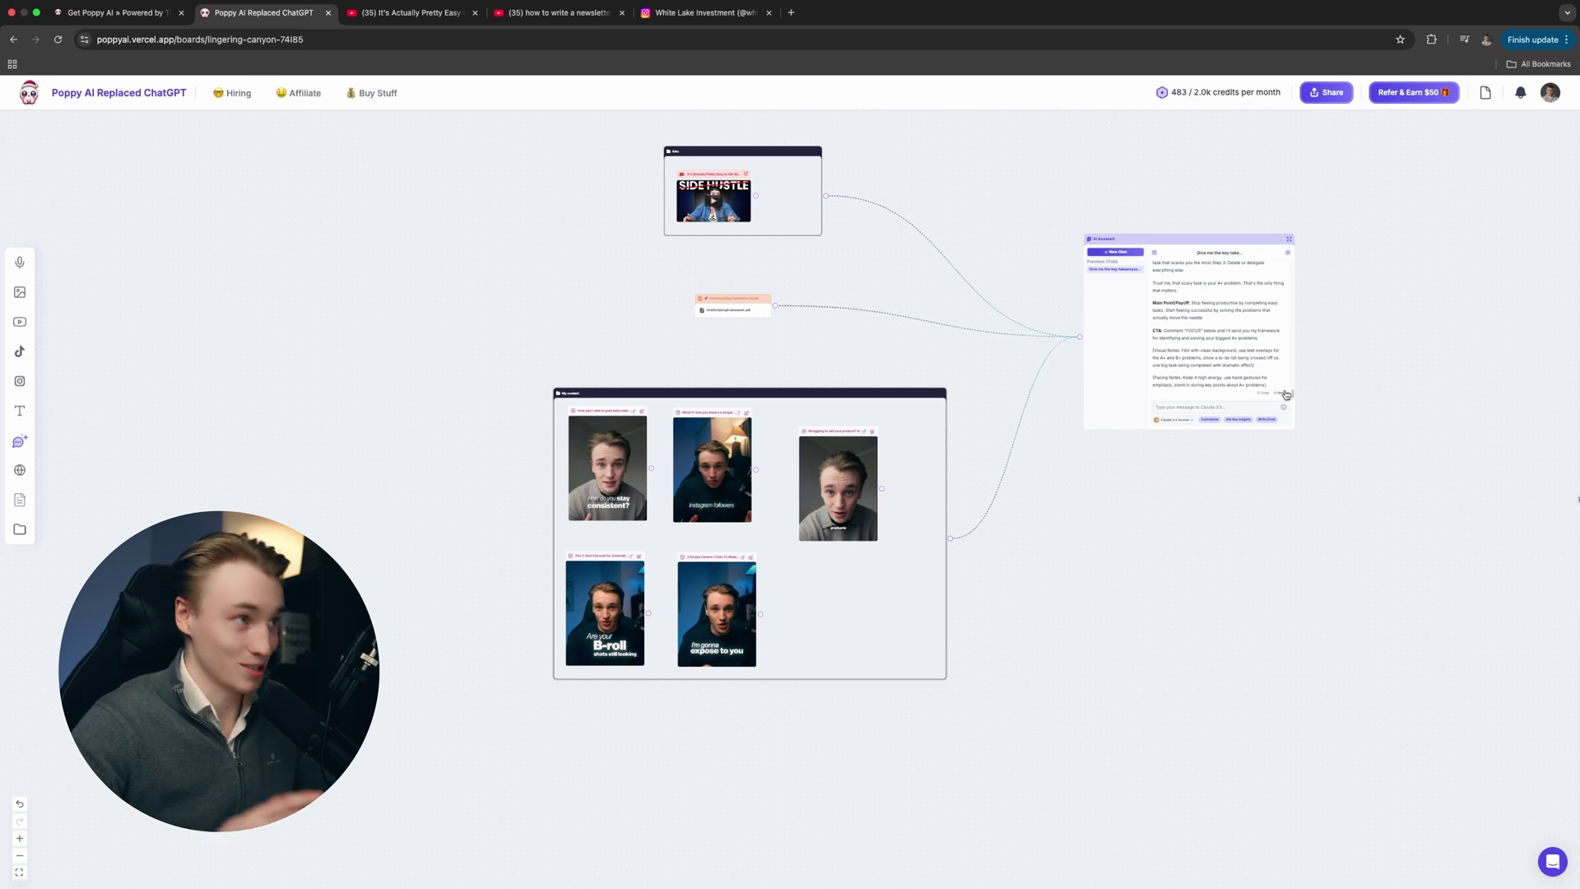
{"action": "left_click", "coordinate": [568, 15]}
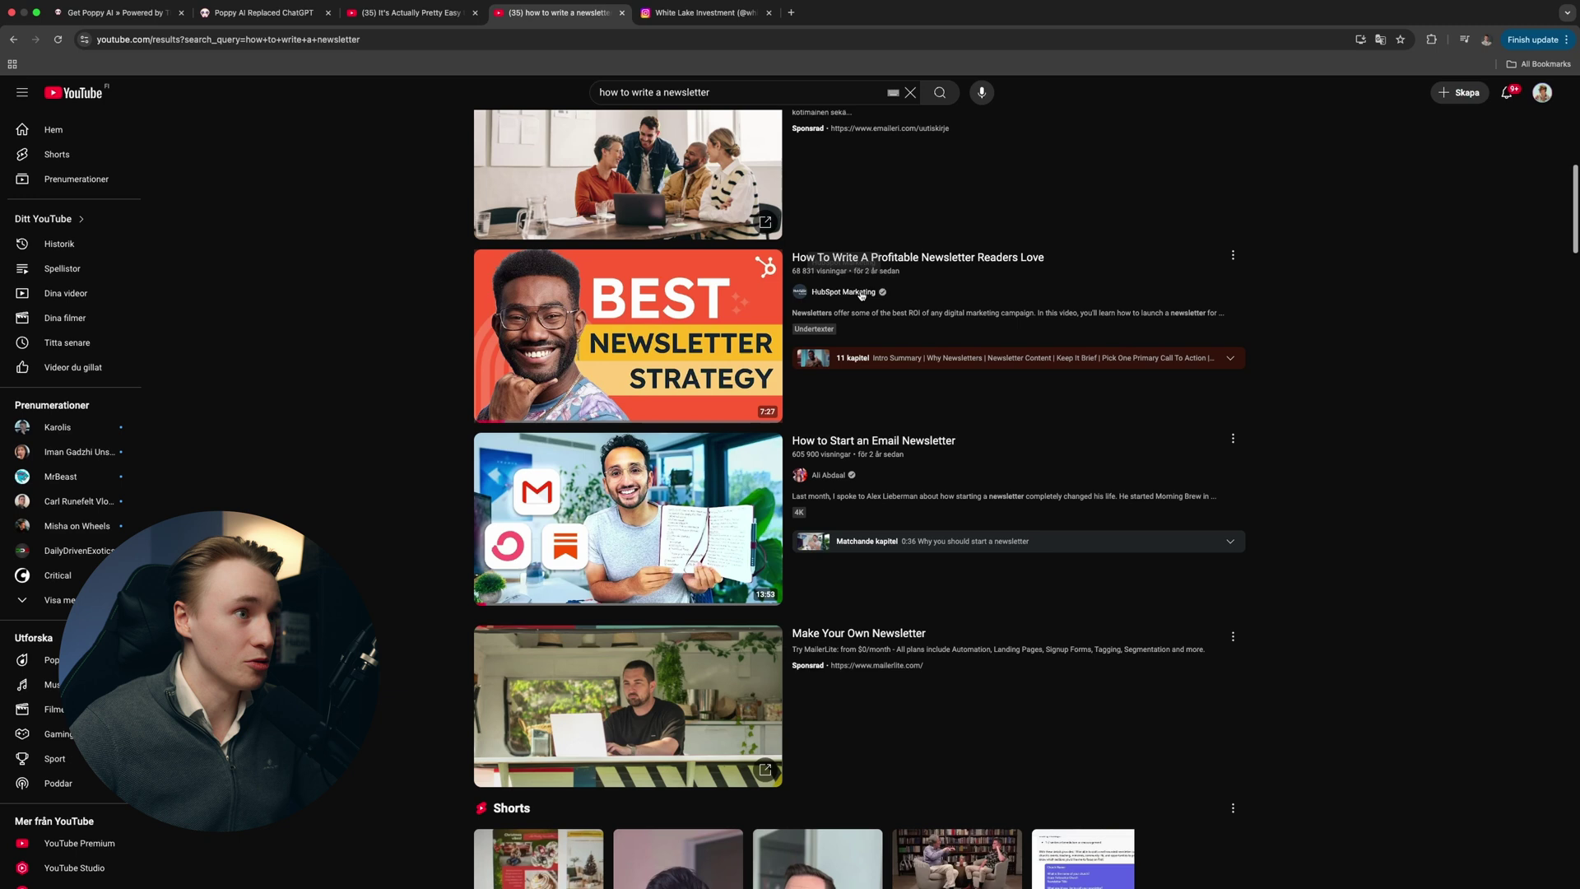
- Open HubSpot's 'How To Write A Profitable Newsletter Readers Love' video and copy its URL
{"action": "scroll", "coordinate": [650, 103], "scroll_direction": "up", "scroll_amount": 5}
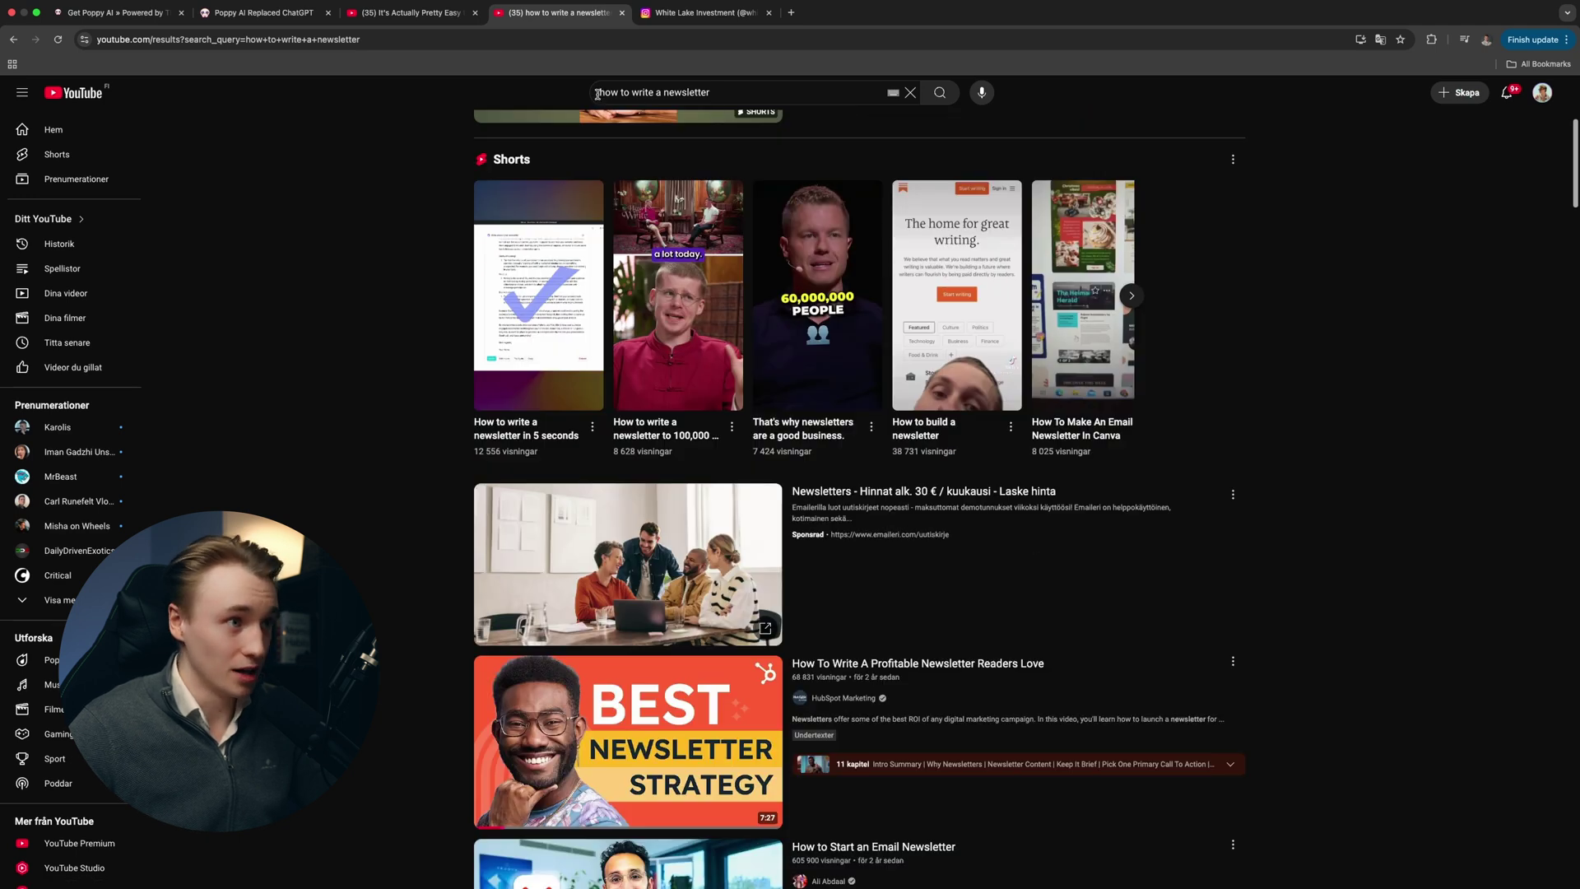
{"action": "scroll", "coordinate": [756, 403], "scroll_direction": "down", "scroll_amount": 3}
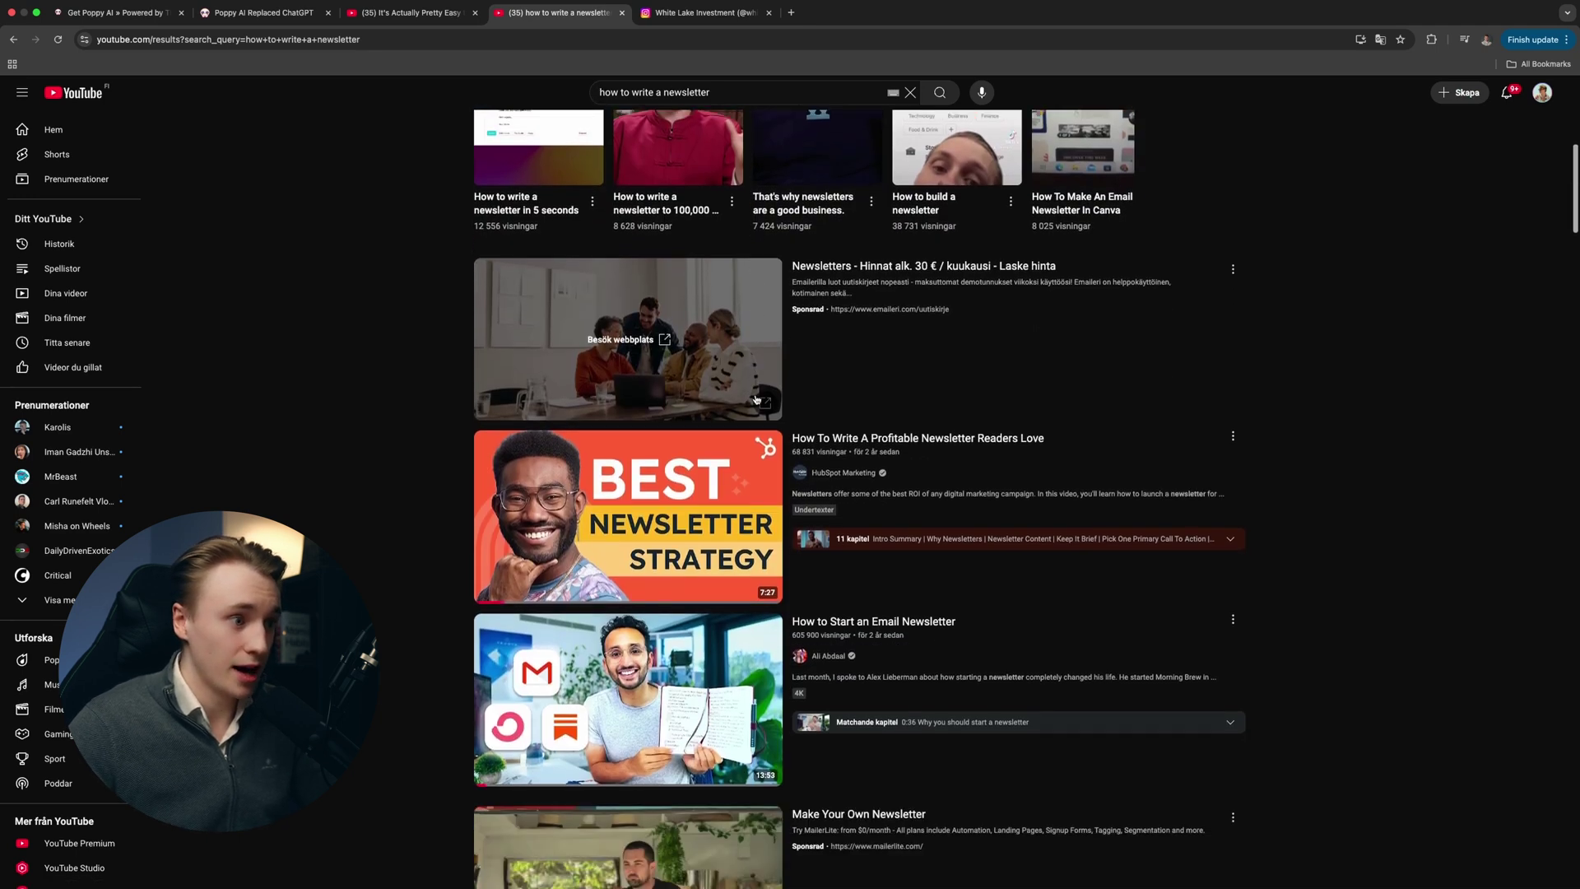
{"action": "scroll", "coordinate": [756, 401], "scroll_direction": "down", "scroll_amount": 1}
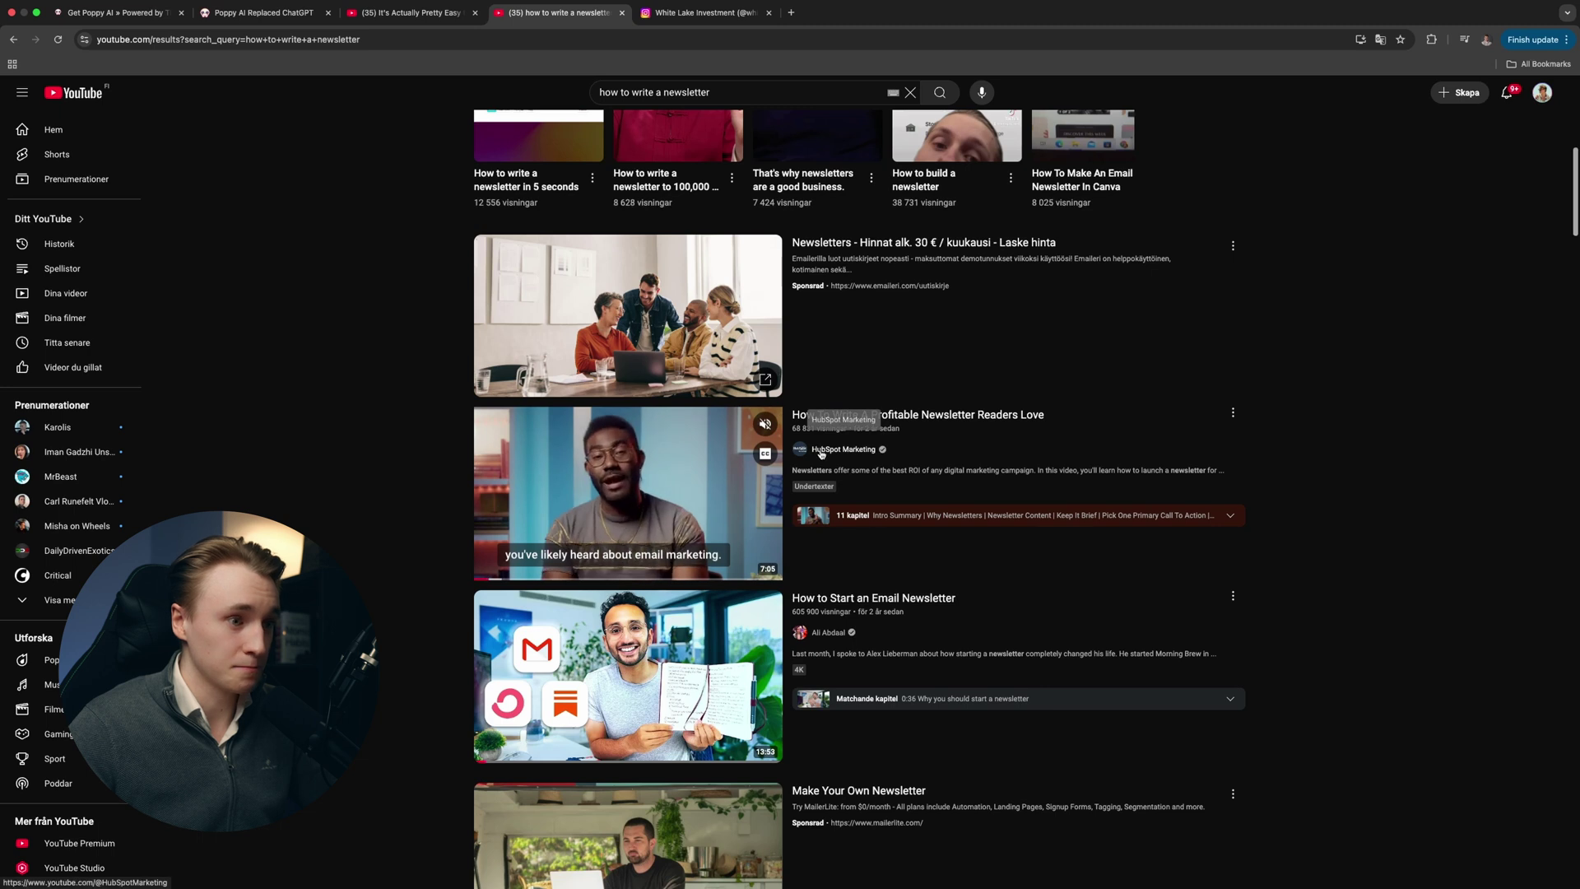
{"action": "left_click", "coordinate": [724, 444]}
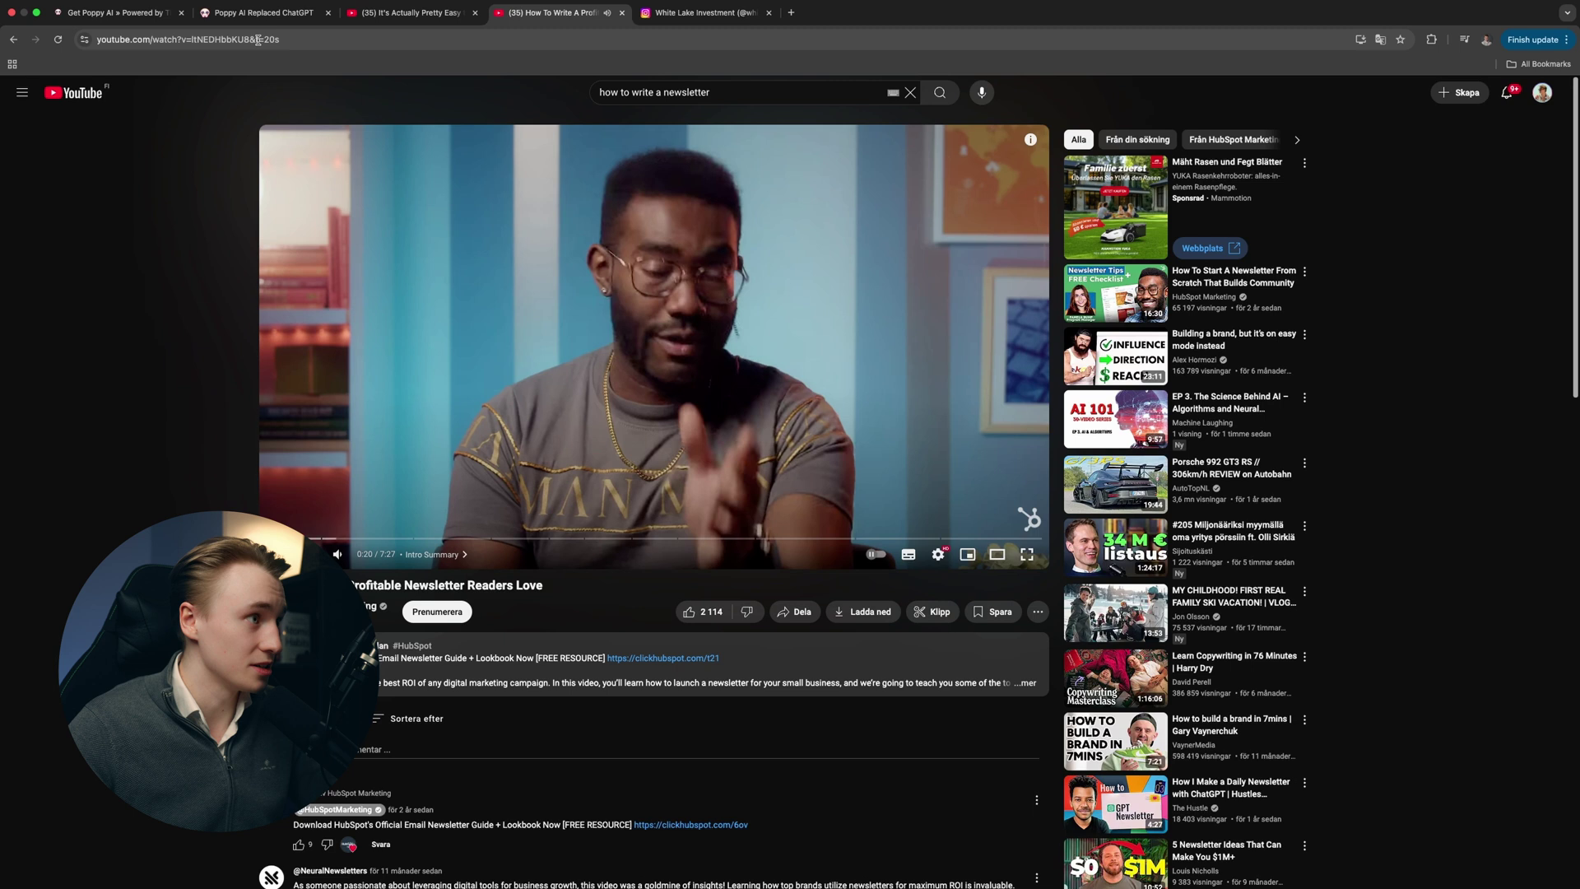
{"action": "left_click_drag", "start_coordinate": [257, 39], "coordinate": [101, 43]}
{"action": "key", "text": "super+a"}
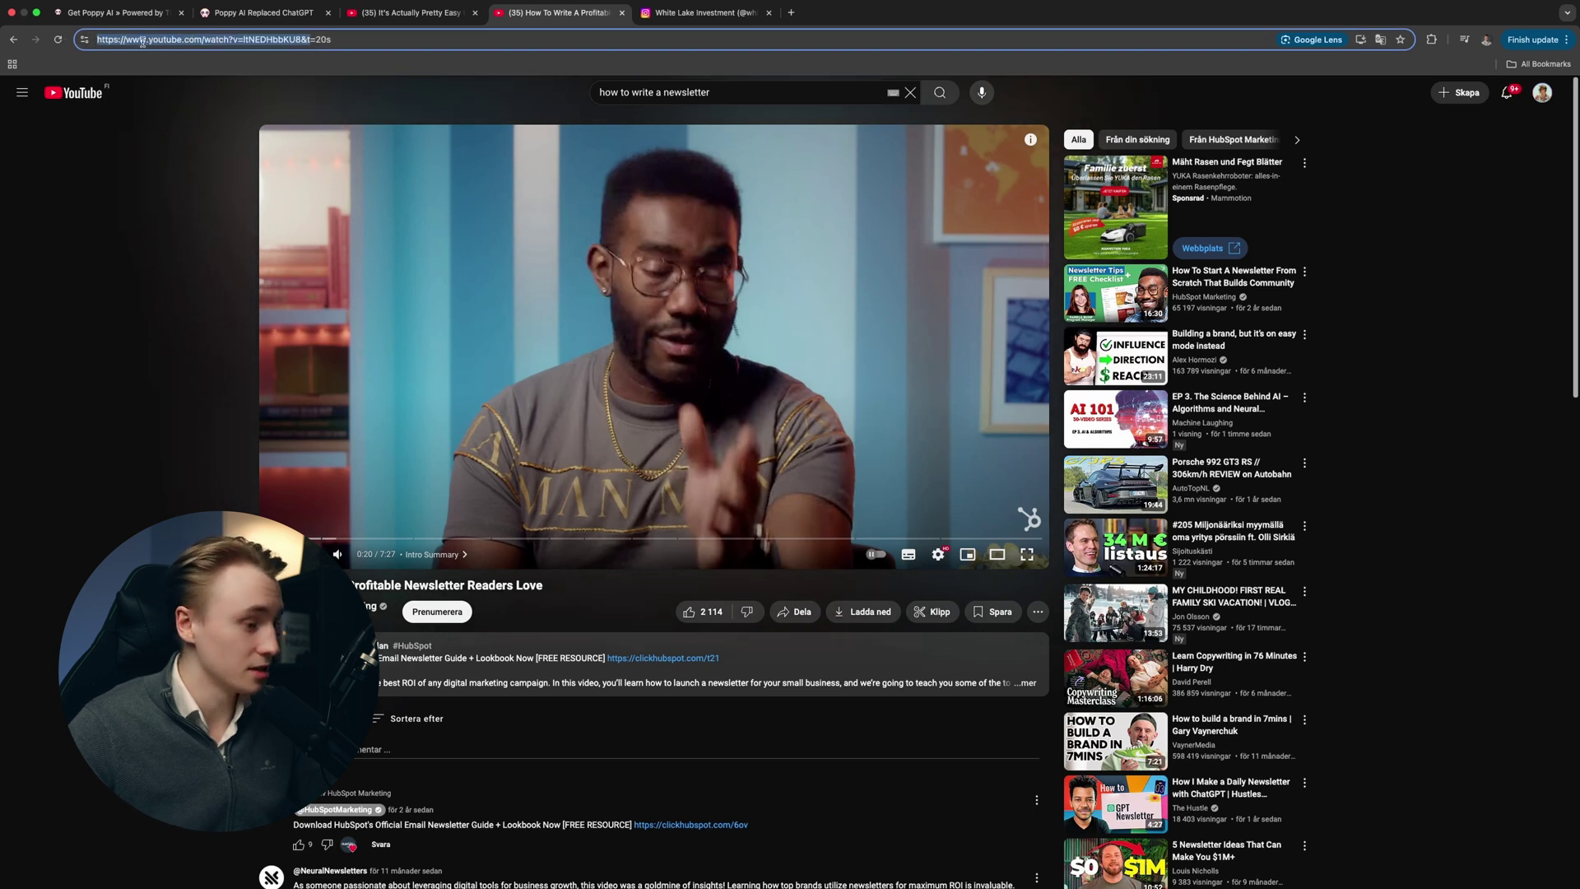
{"action": "key", "text": "super+c"}
- Paste the HubSpot video link onto the Poppy AI board and move its card out of the content group
{"action": "left_click", "coordinate": [262, 12]}
{"action": "key", "text": "super+v"}
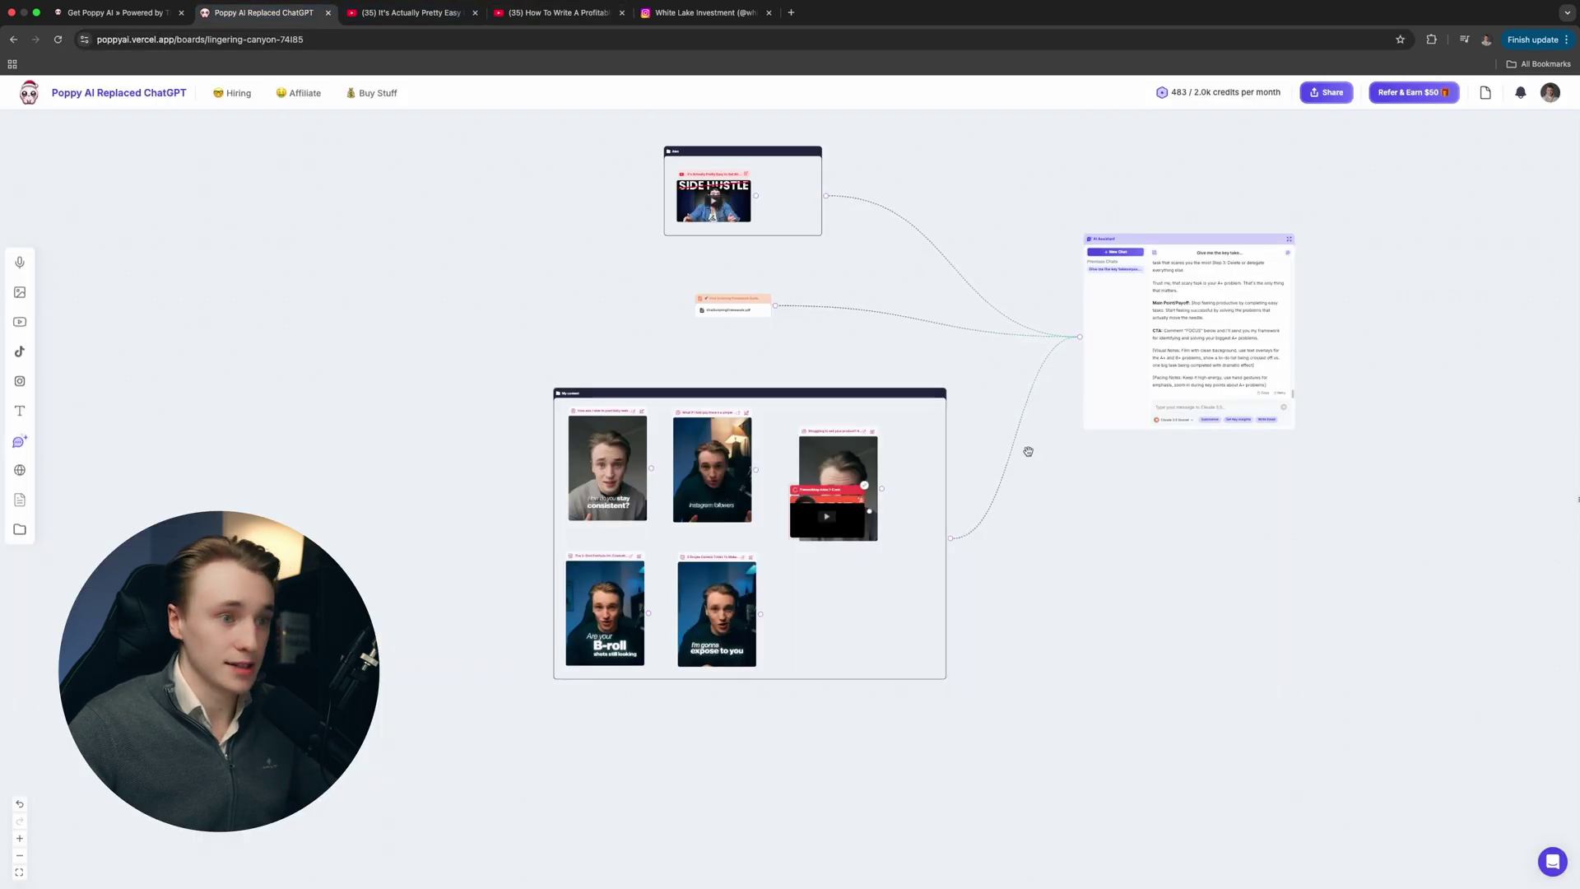
{"action": "left_click_drag", "start_coordinate": [854, 486], "coordinate": [782, 352]}
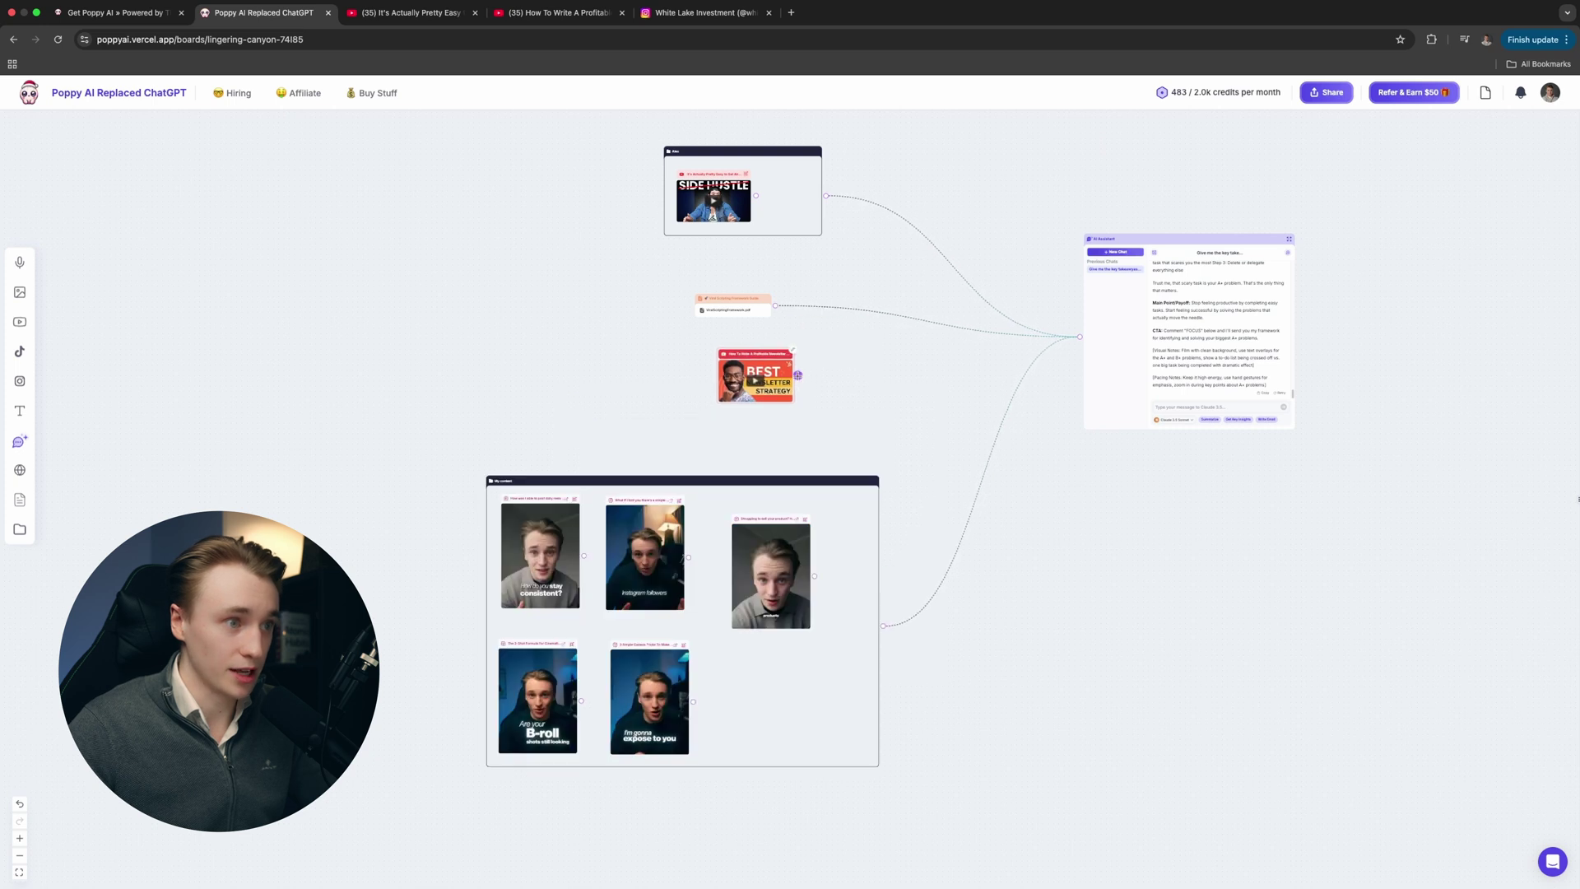
- Write a chat message asking for a newsletter from the script, following the HubSpot framework
{"action": "left_click", "coordinate": [1109, 404]}
{"action": "type", "text": "f"}
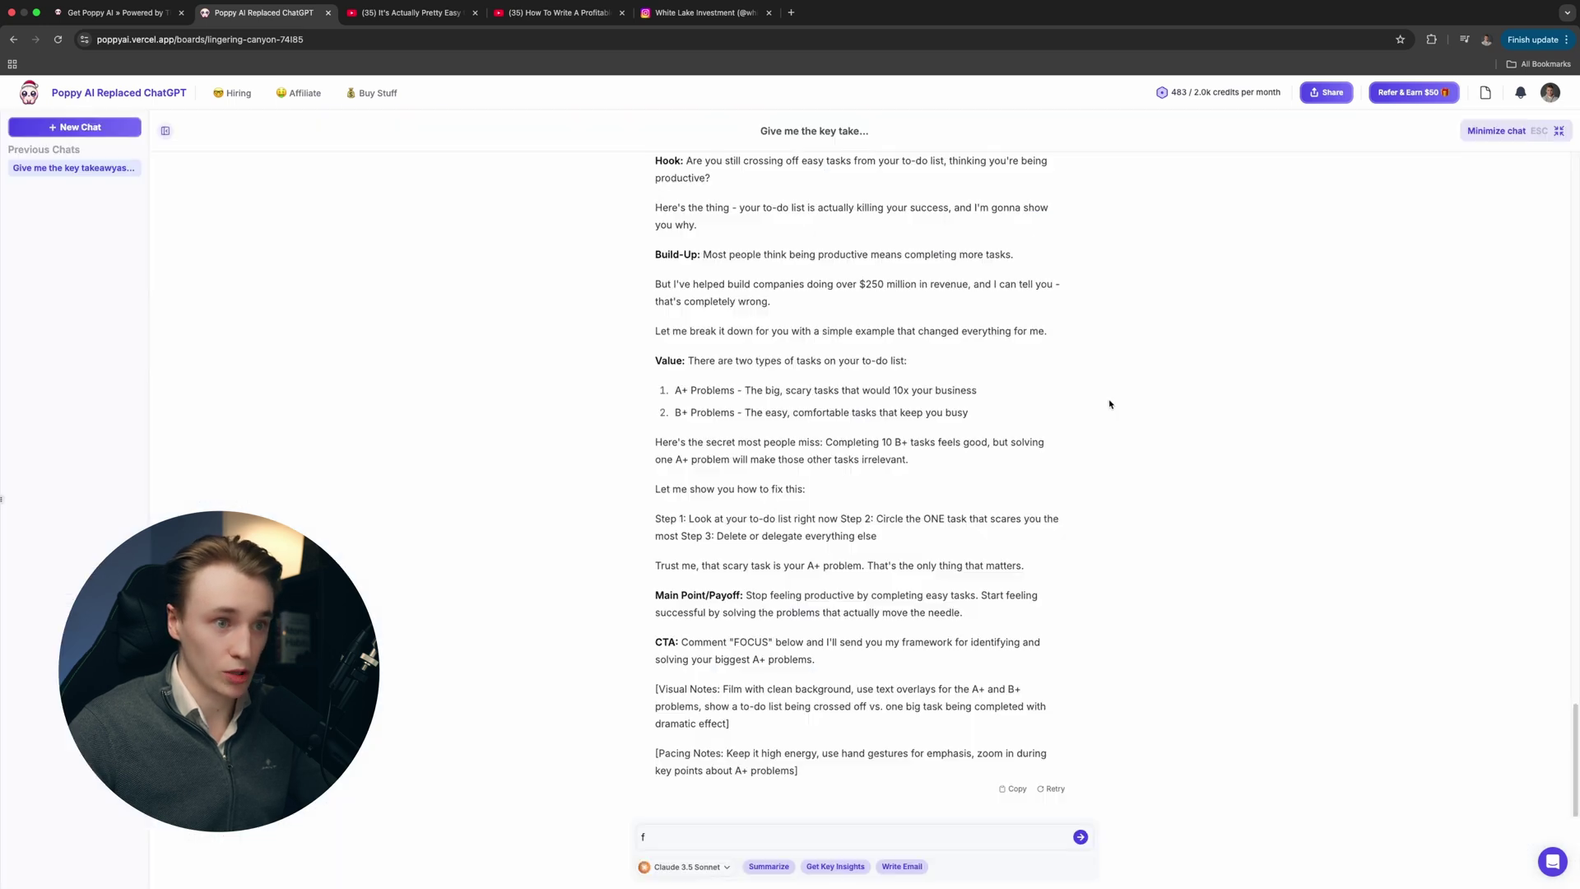
{"action": "key", "text": "BackSpace"}
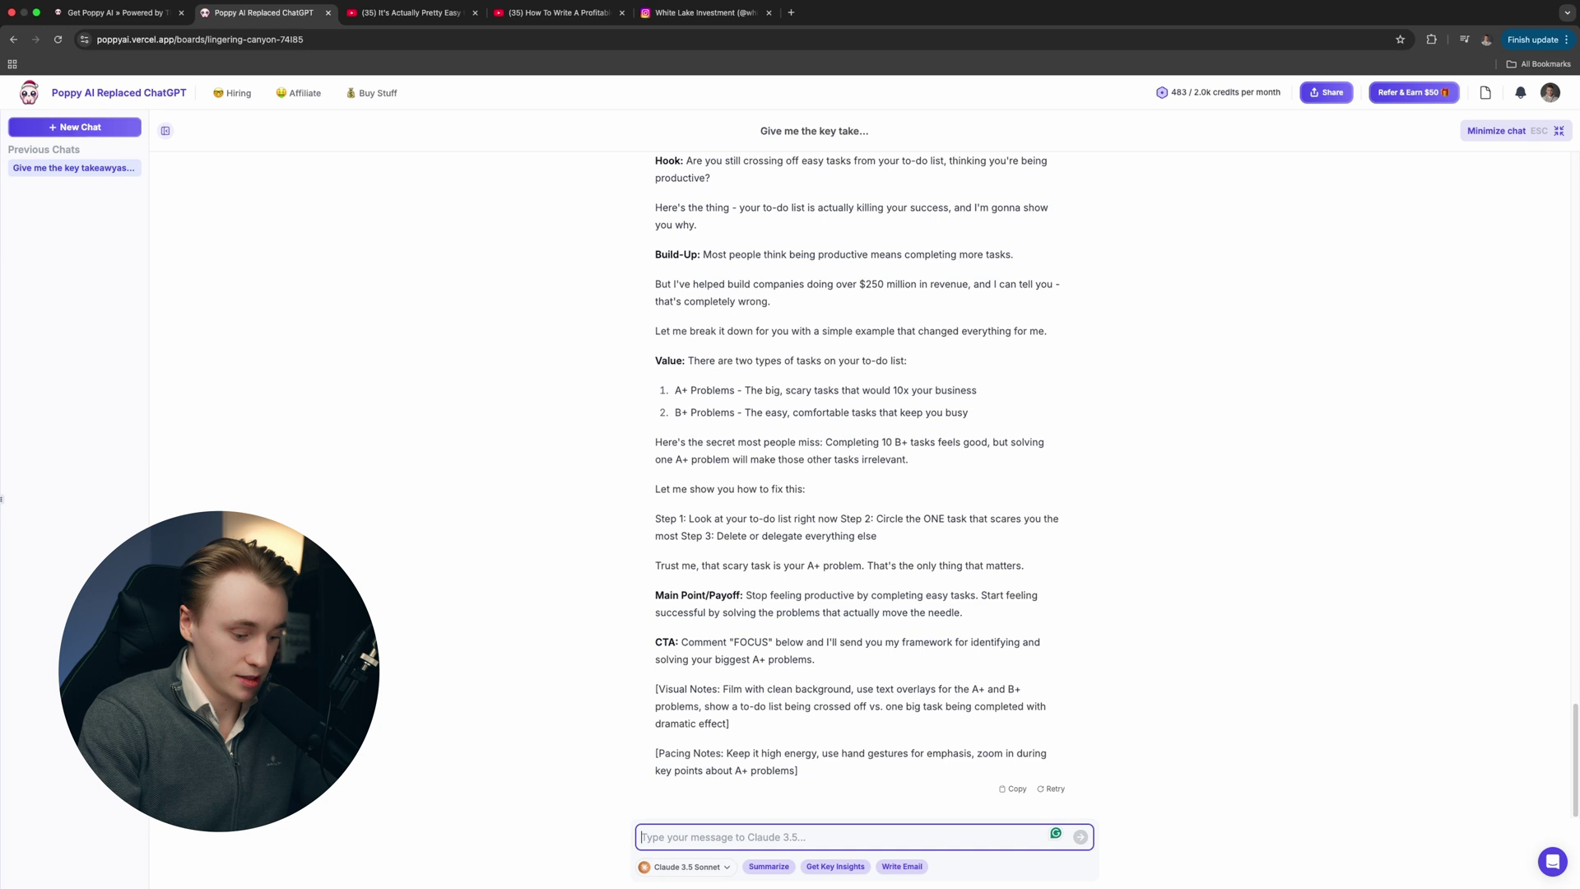
{"action": "type", "text": "Now "}
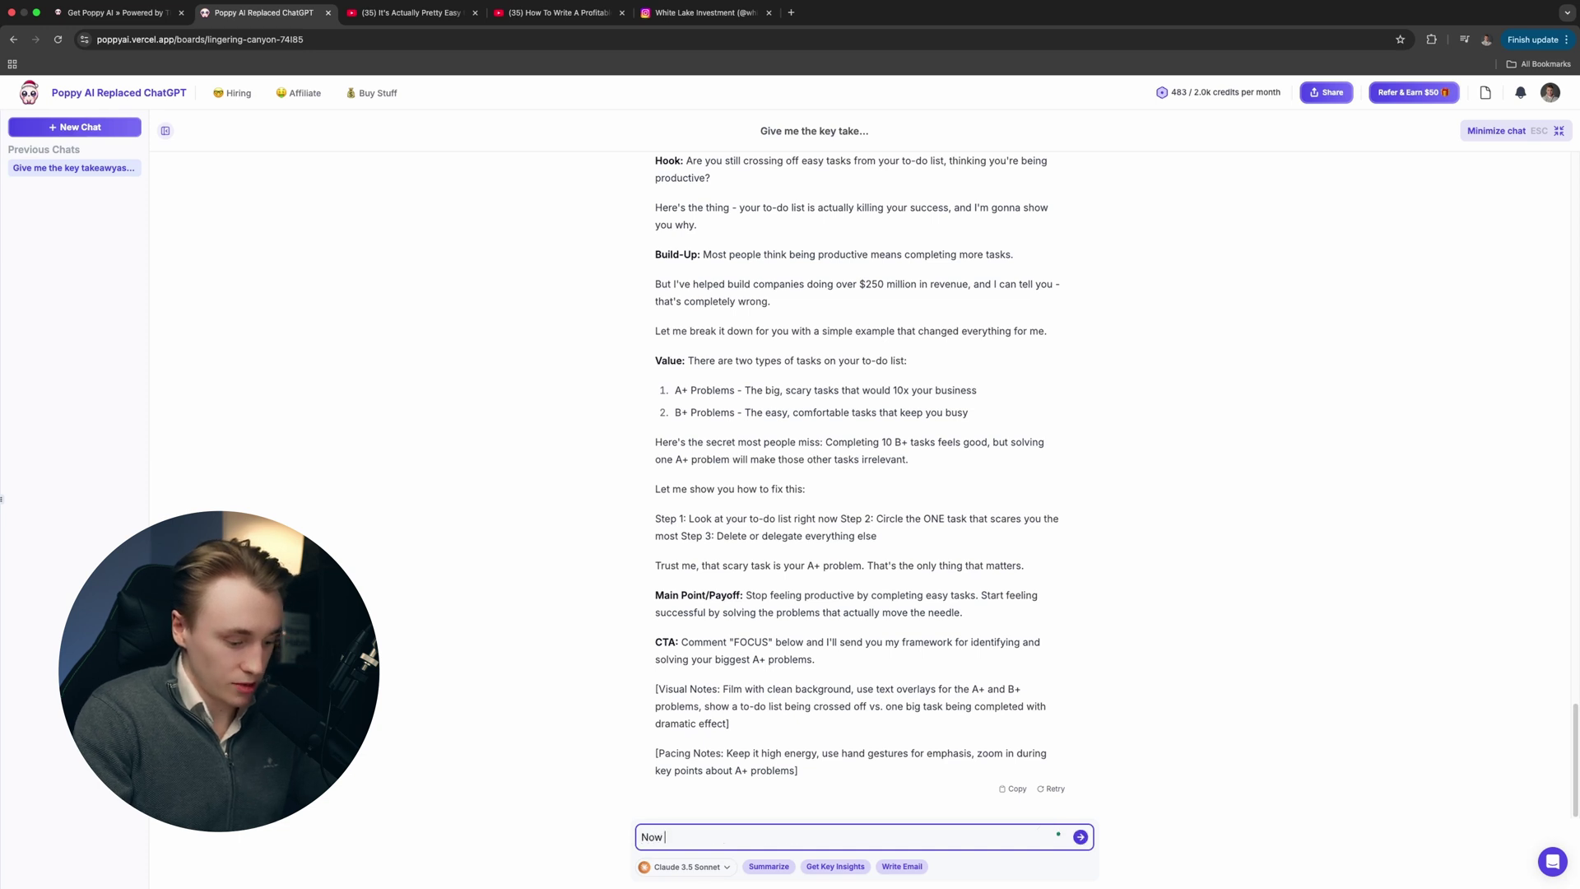
{"action": "type", "text": "i need you to write a"}
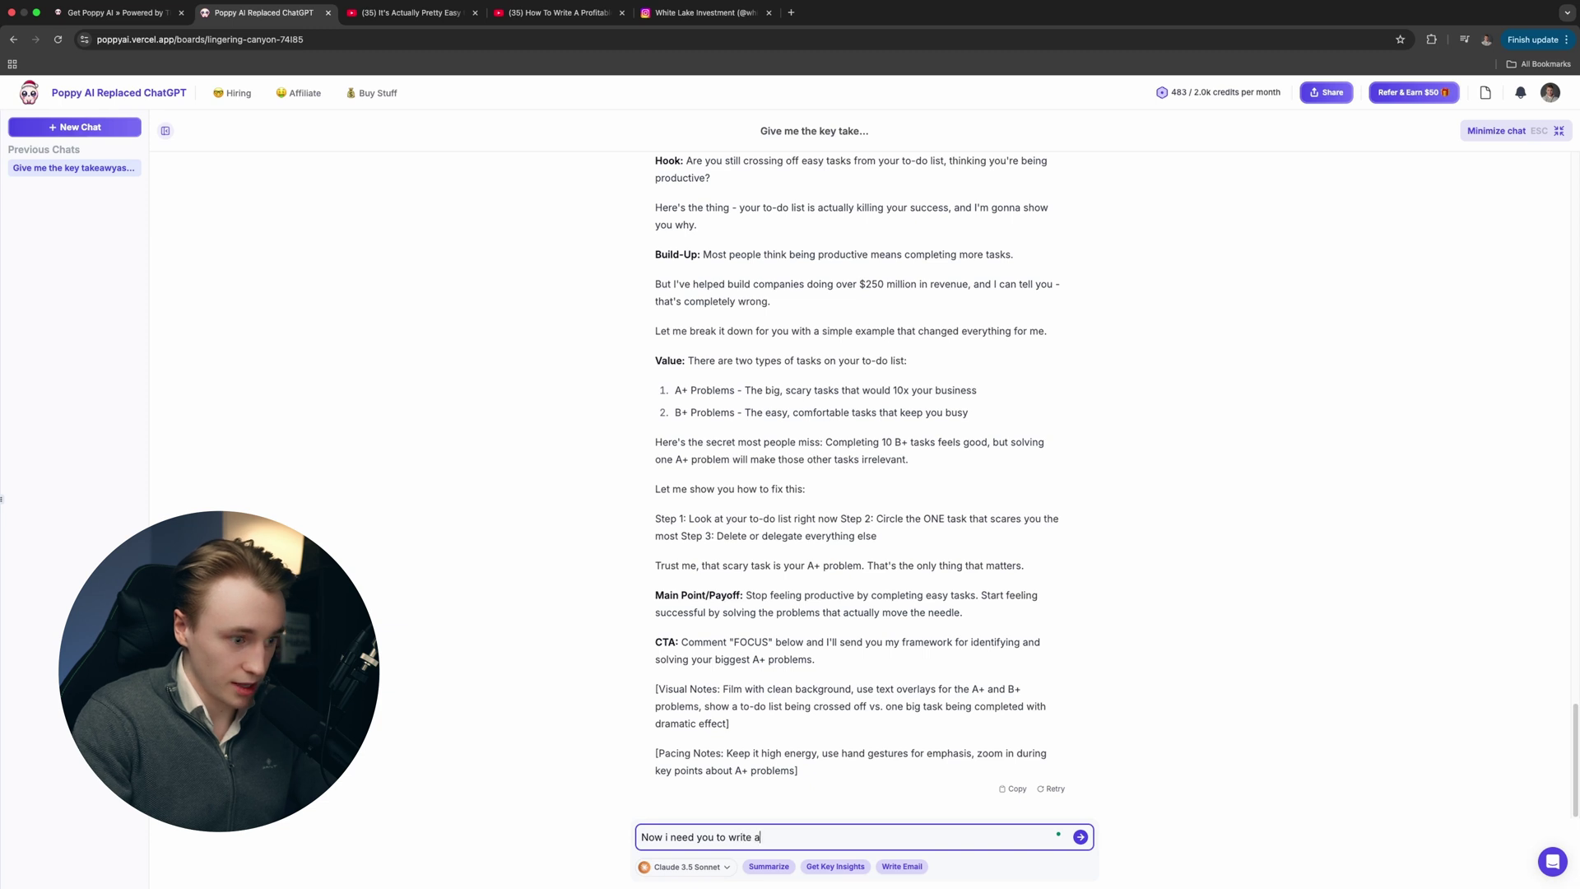
{"action": "type", "text": " newsletter from this scr"}
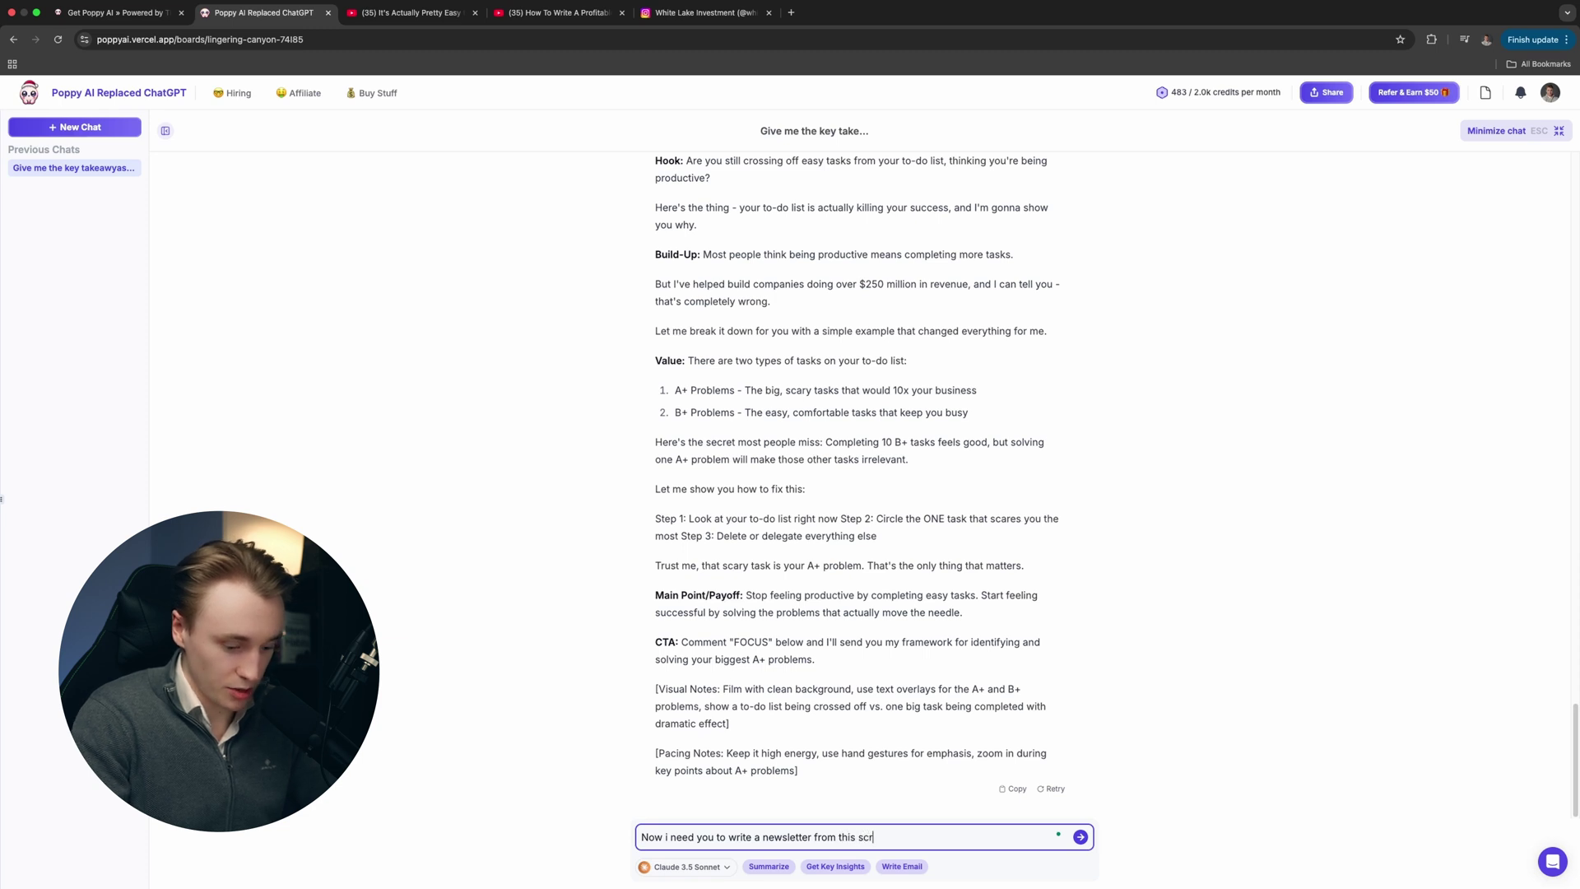
{"action": "type", "text": "ipt. Follow the framewor"}
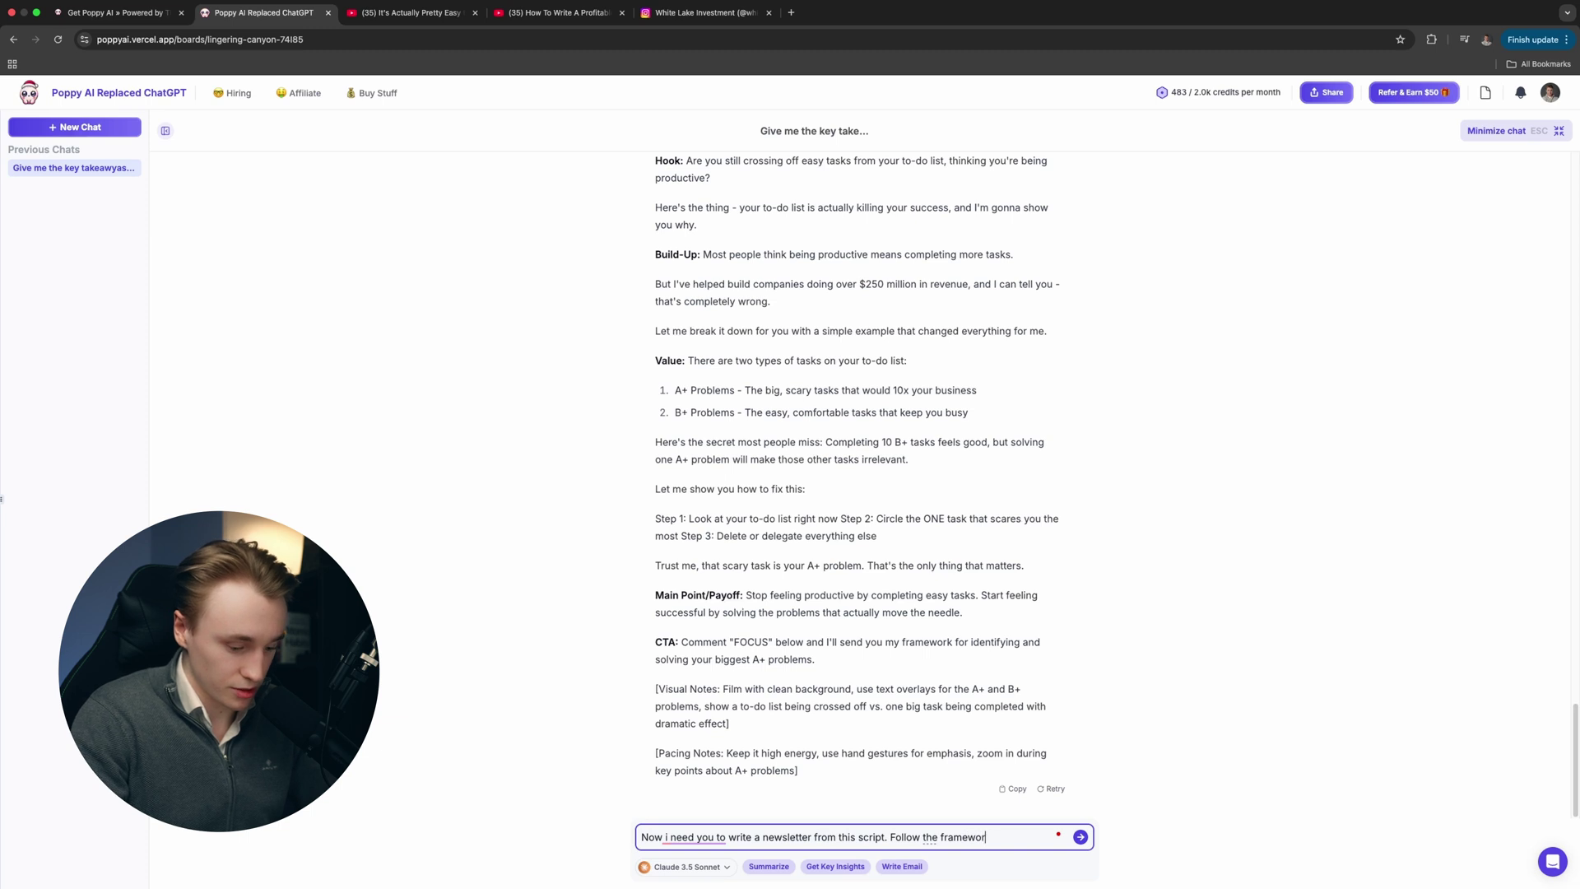
{"action": "type", "text": "k in hub"}
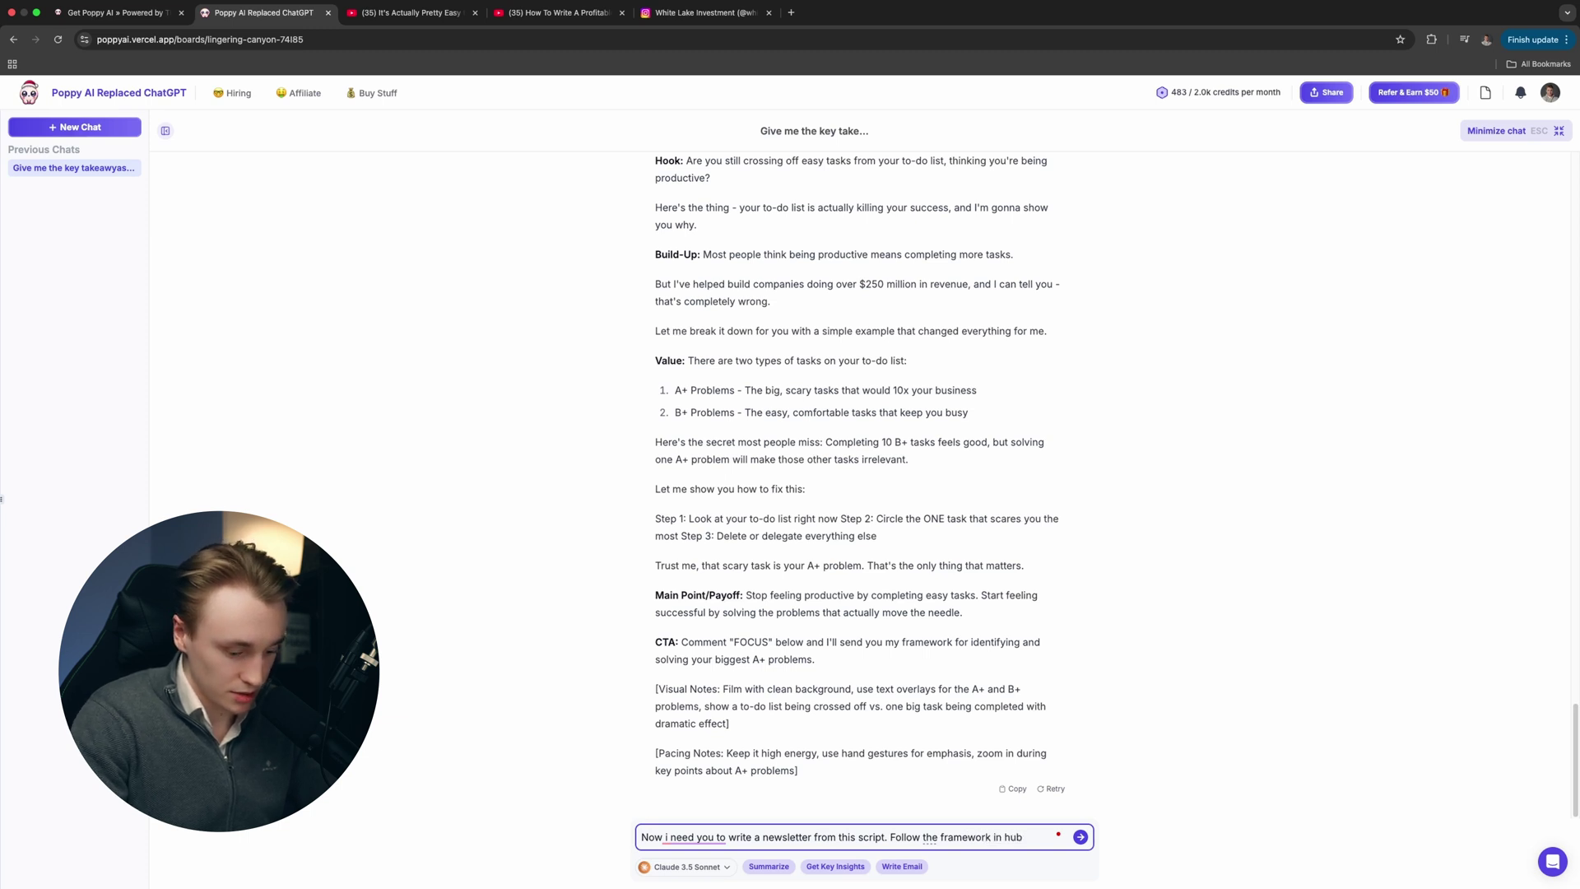
{"action": "type", "text": "spots "}
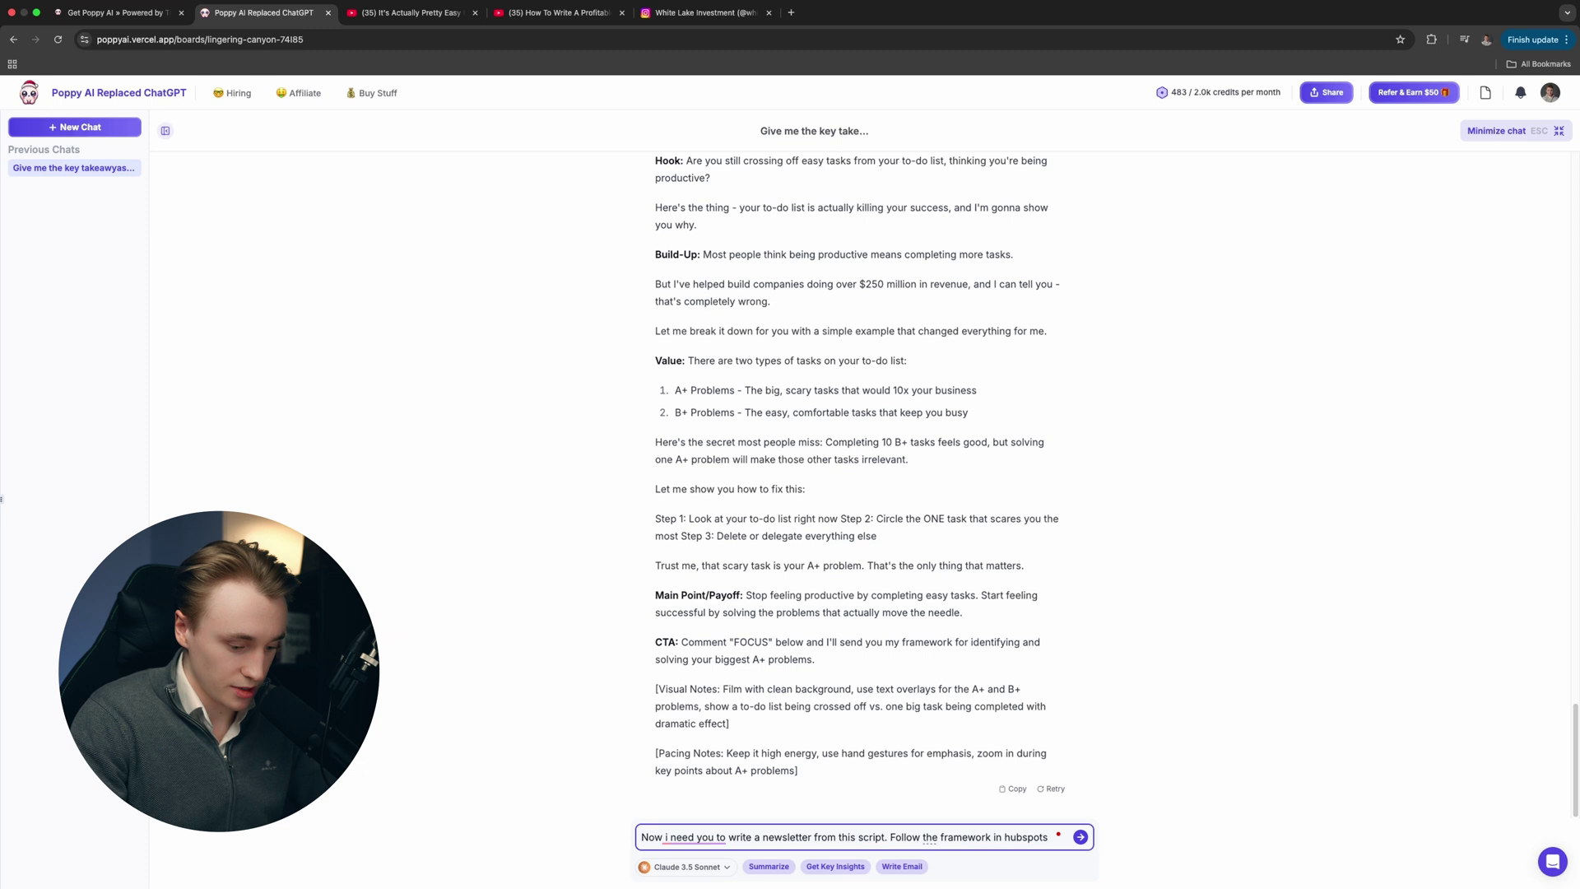
{"action": "type", "text": "video."}
- Send the newsletter request and read through the reply 'The Hidden Truth About Your To-Do List'
{"action": "key", "text": "Return"}
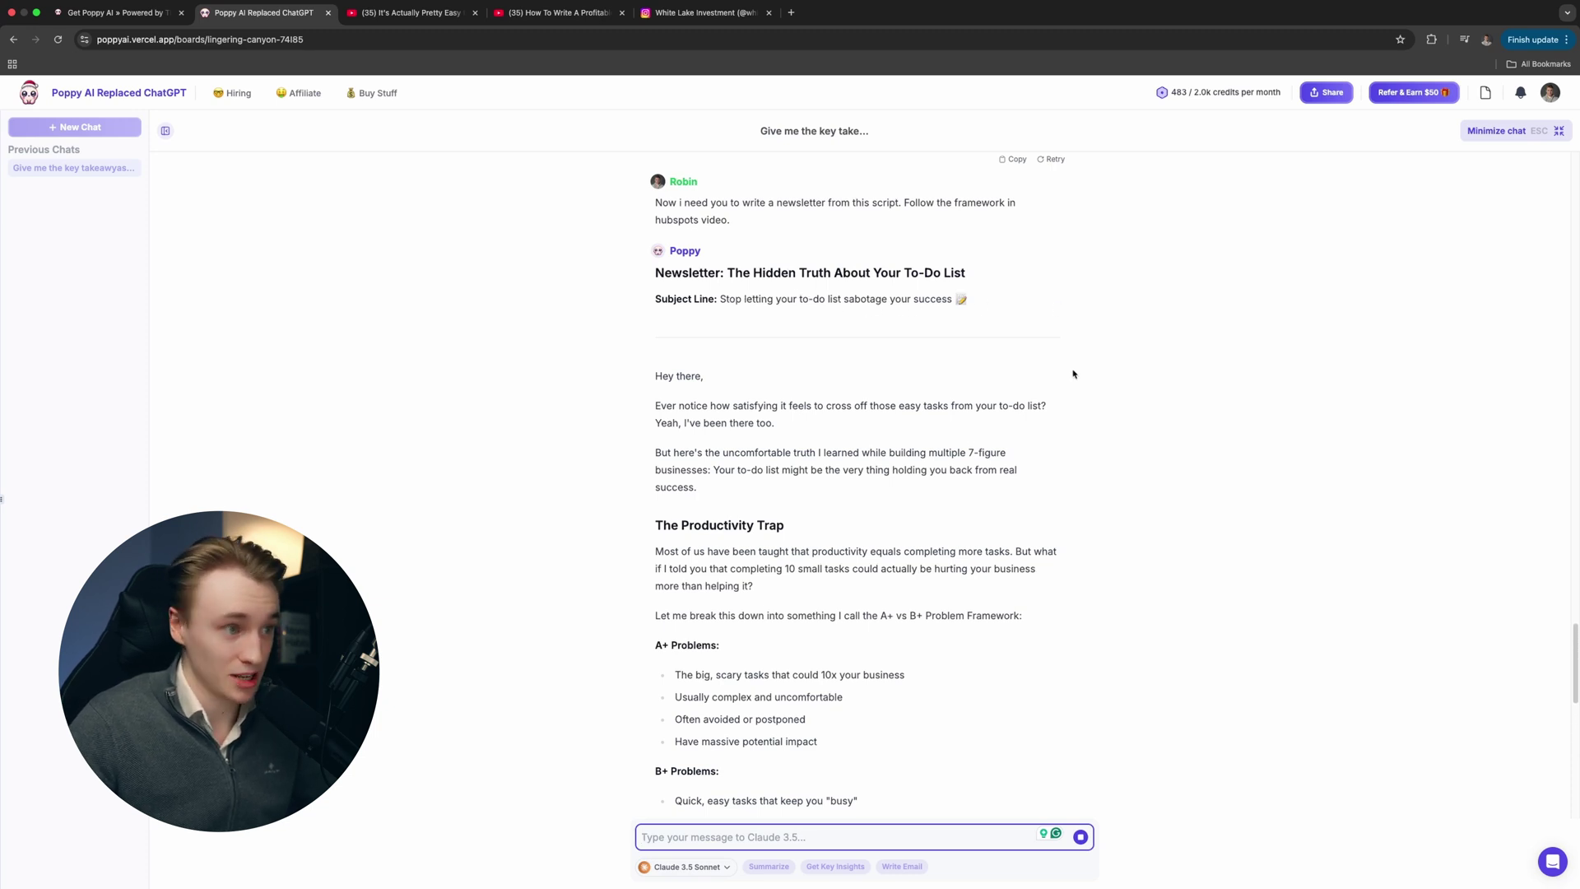
{"action": "scroll", "coordinate": [664, 380], "scroll_direction": "down", "scroll_amount": 1}
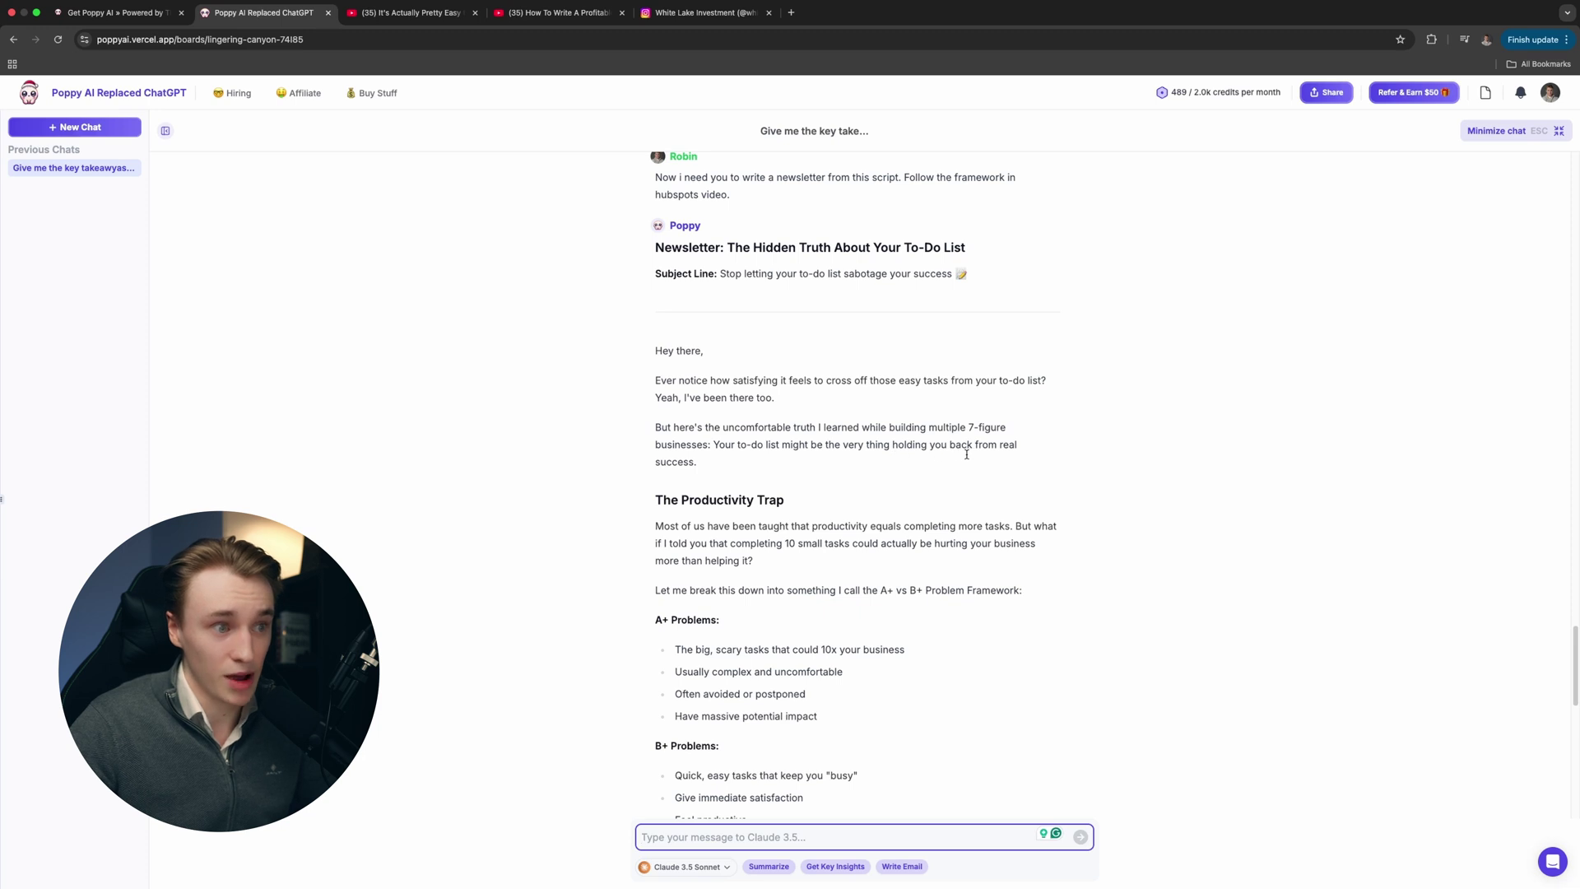
{"action": "scroll", "coordinate": [842, 478], "scroll_direction": "down", "scroll_amount": 5}
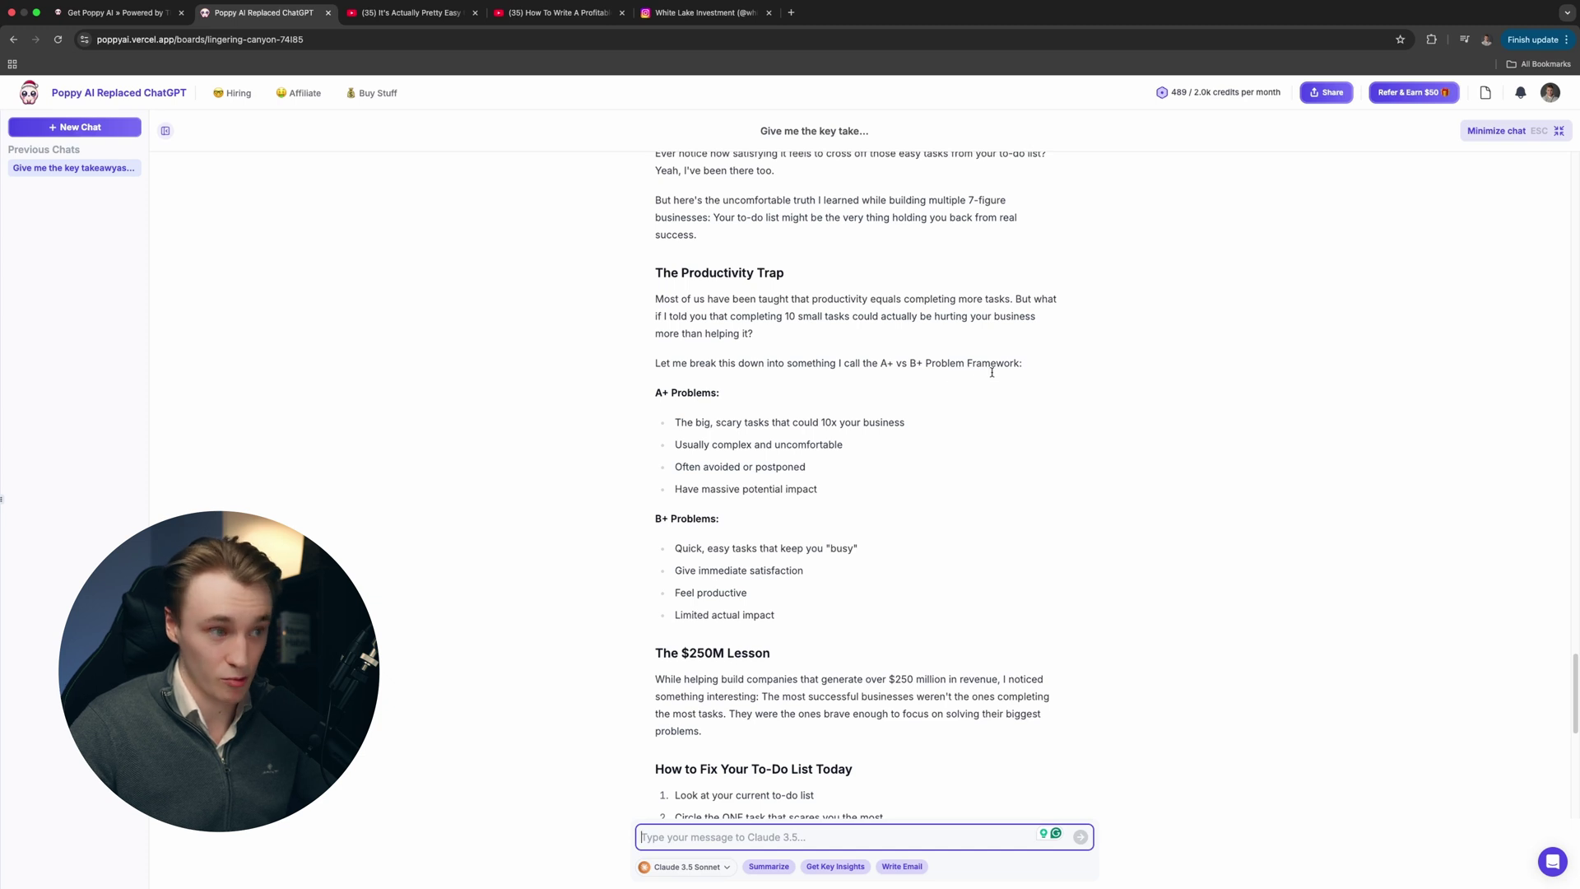
{"action": "scroll", "coordinate": [988, 372], "scroll_direction": "down", "scroll_amount": 5}
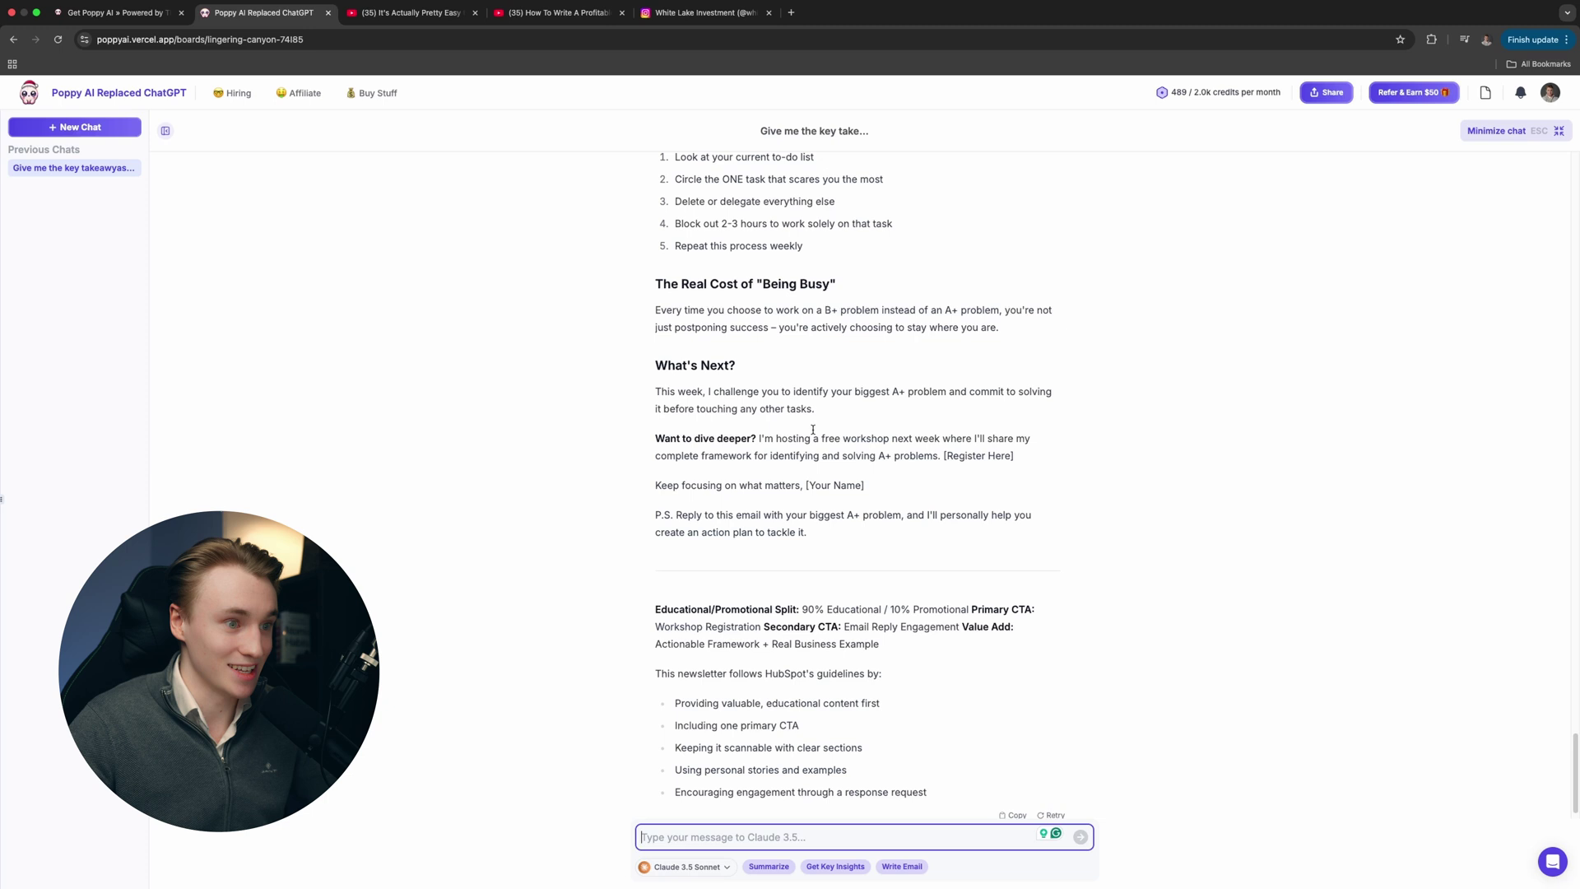
{"action": "left_click_drag", "start_coordinate": [862, 538], "coordinate": [652, 283]}
{"action": "scroll", "coordinate": [1004, 370], "scroll_direction": "up", "scroll_amount": 2}
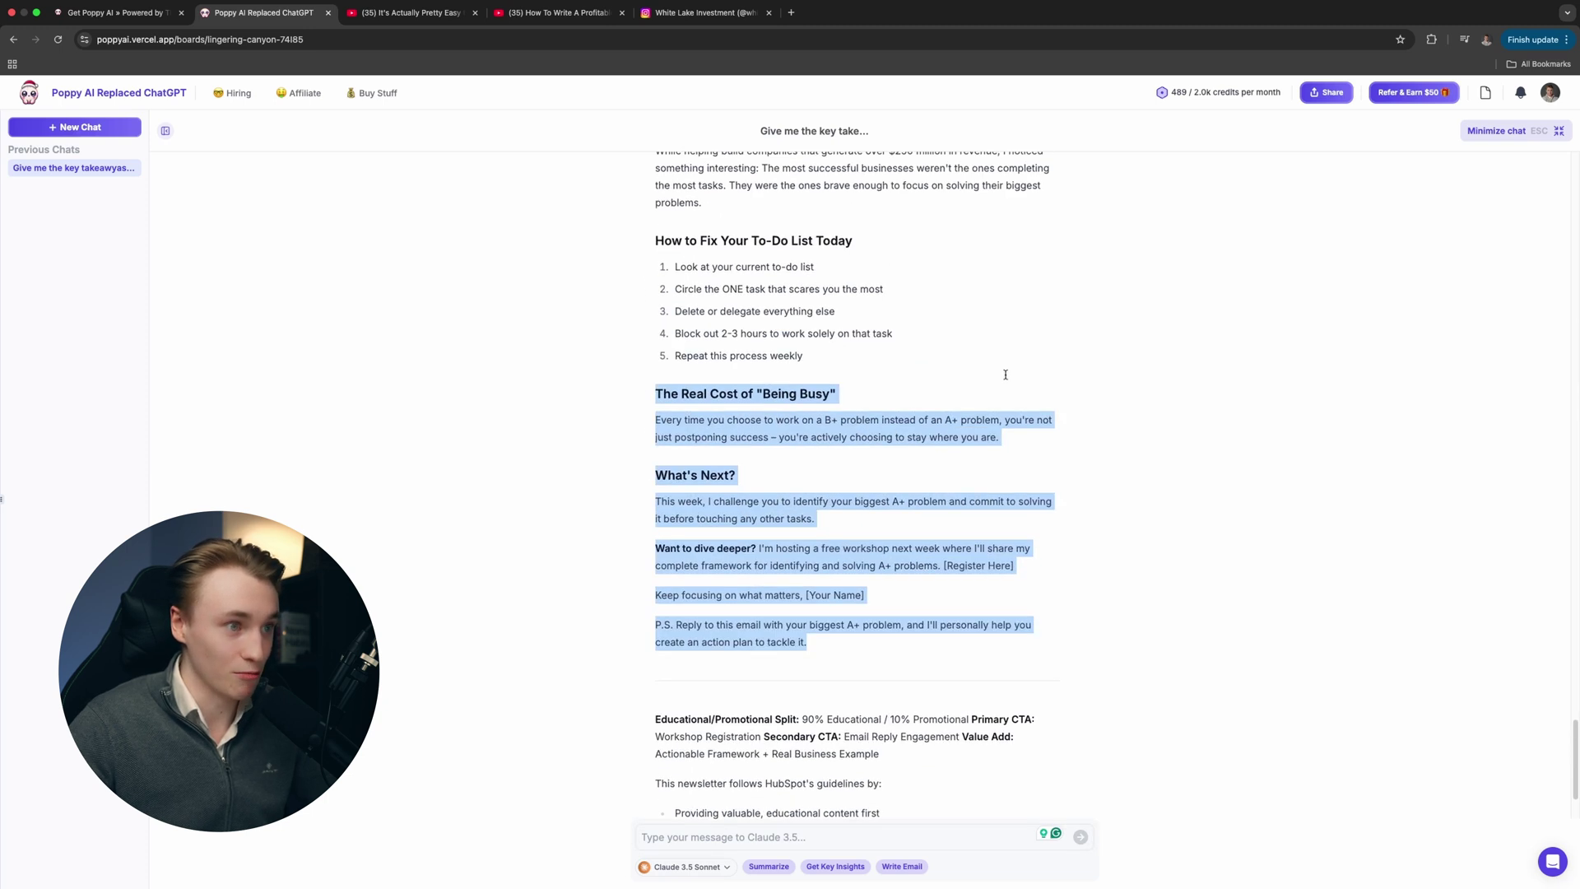
{"action": "left_click", "coordinate": [1035, 362]}
{"action": "scroll", "coordinate": [1036, 362], "scroll_direction": "up", "scroll_amount": 5}
{"action": "scroll", "coordinate": [1037, 368], "scroll_direction": "up", "scroll_amount": 2}
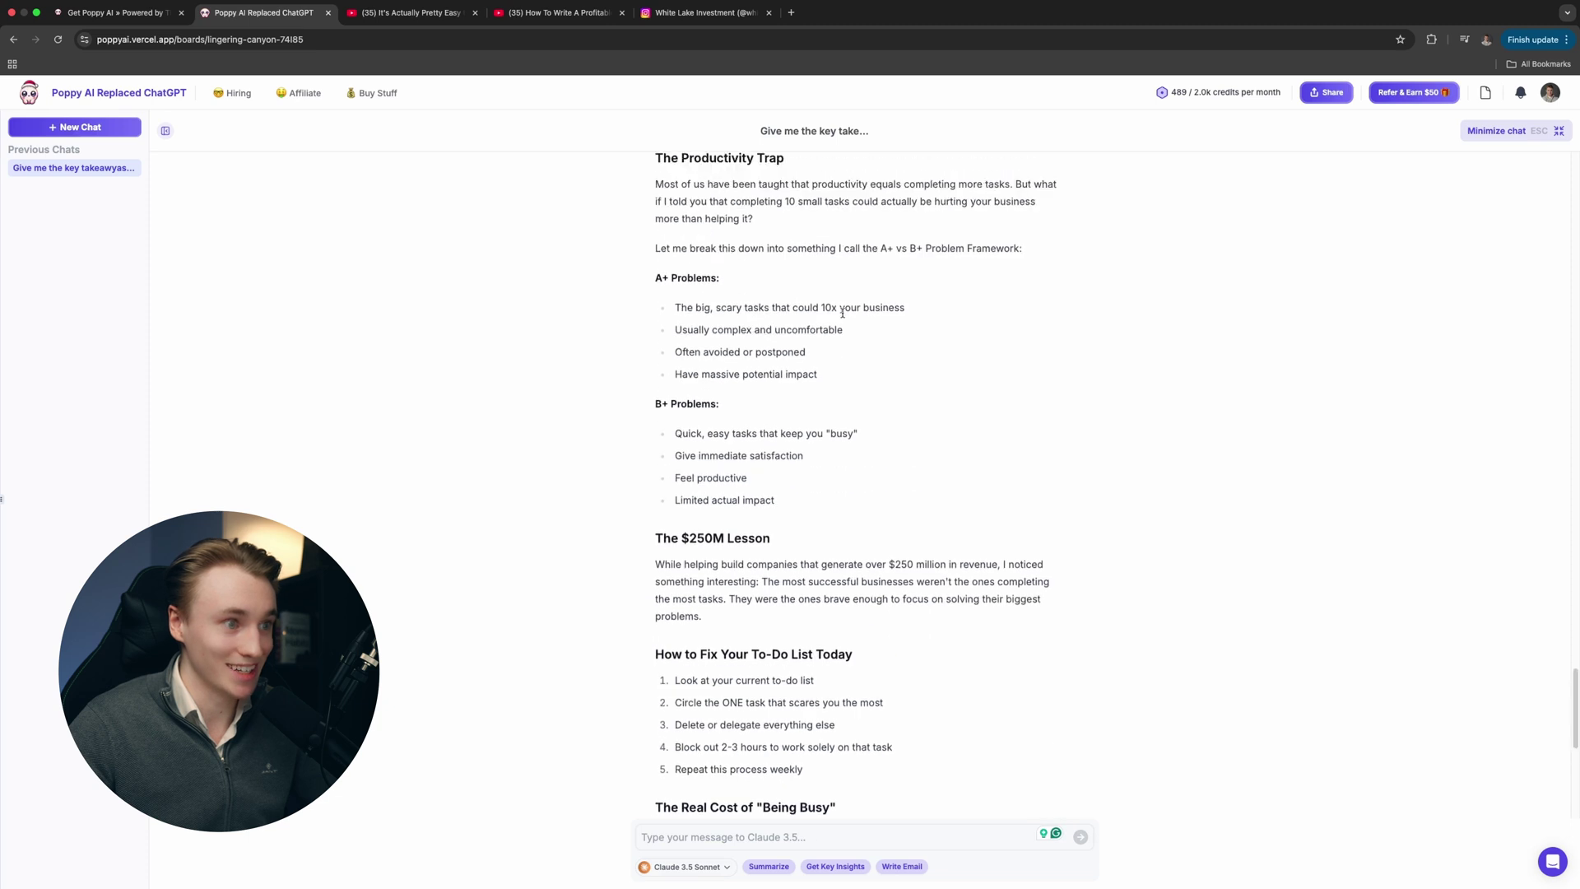
{"action": "left_click_drag", "start_coordinate": [678, 194], "coordinate": [701, 638]}
{"action": "scroll", "coordinate": [823, 576], "scroll_direction": "down", "scroll_amount": 2}
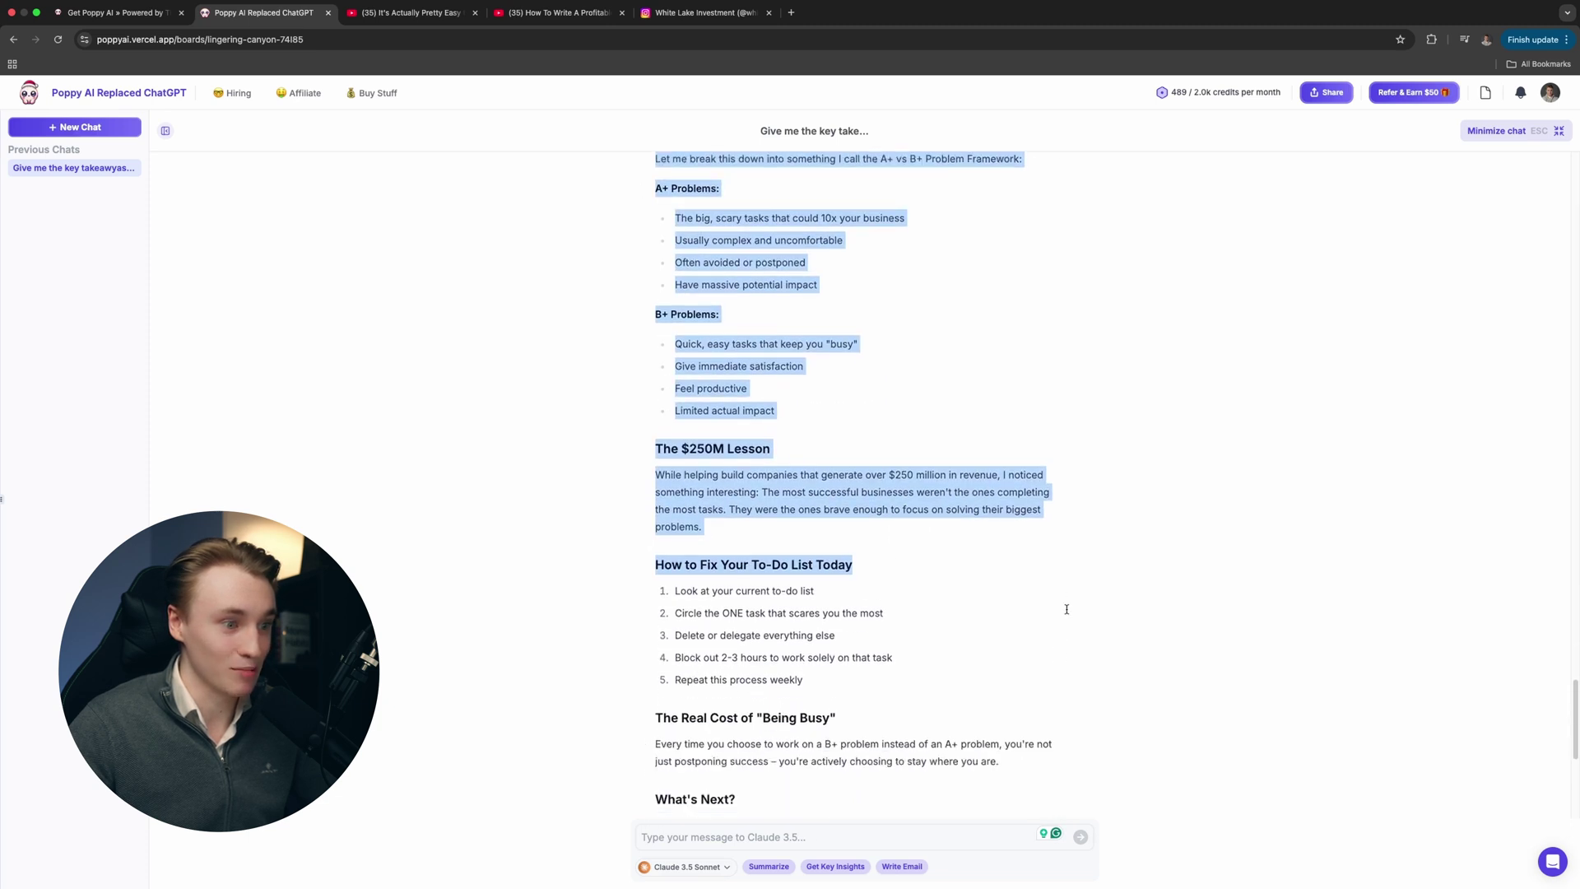
{"action": "left_click", "coordinate": [977, 571]}
{"action": "scroll", "coordinate": [976, 544], "scroll_direction": "down", "scroll_amount": 2}
{"action": "scroll", "coordinate": [1029, 547], "scroll_direction": "down", "scroll_amount": 2}
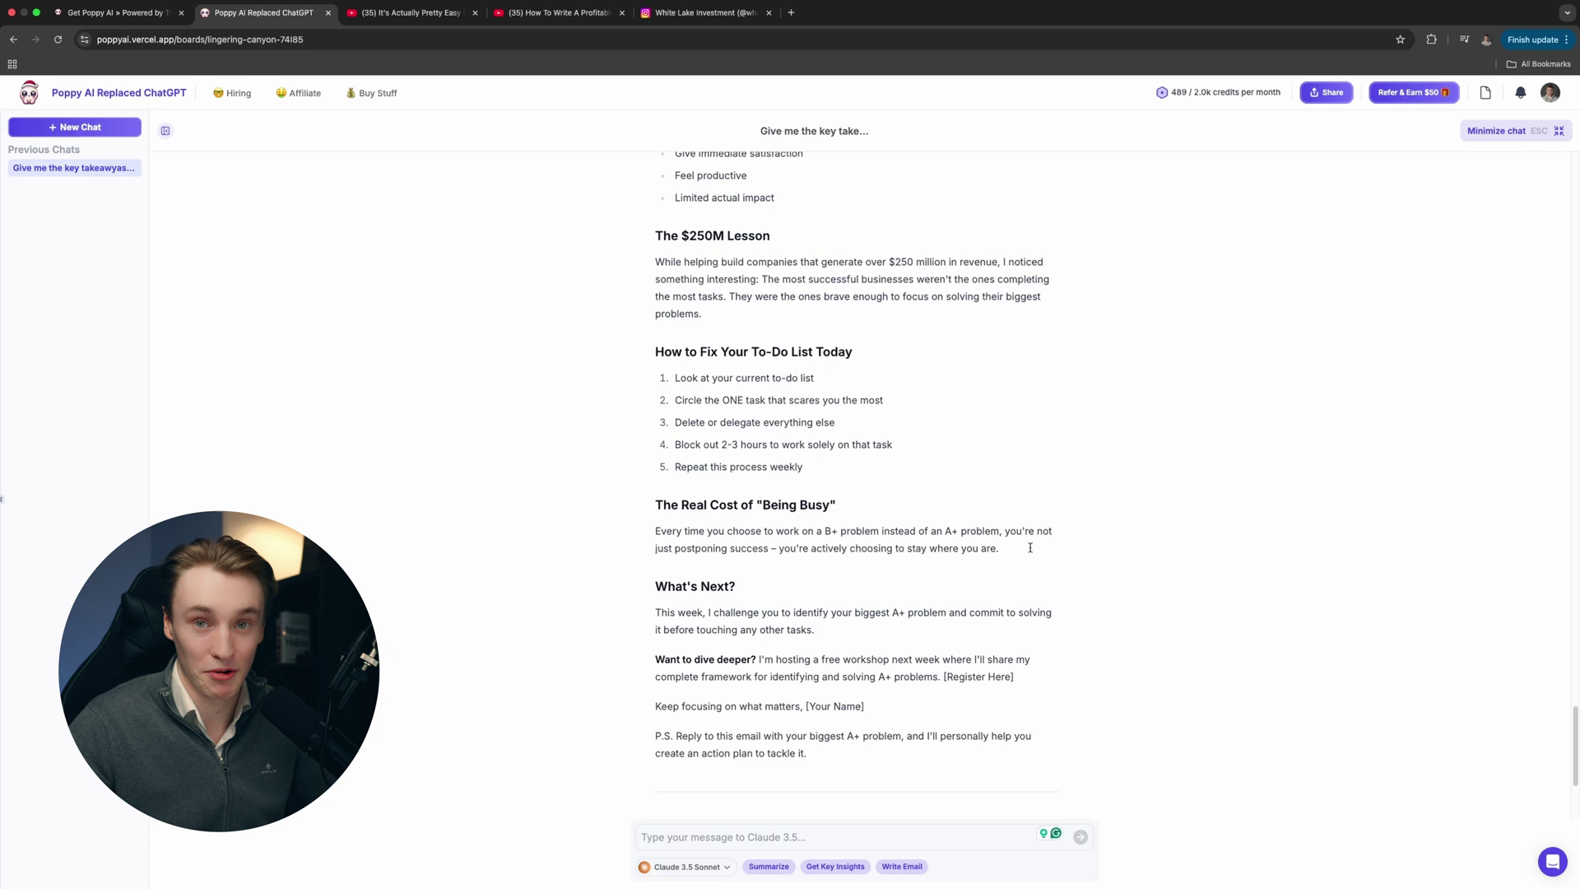
{"action": "scroll", "coordinate": [1029, 548], "scroll_direction": "down", "scroll_amount": 2}
- Minimize the chat, zoom out, and nudge the My content group up and to the right
{"action": "key", "text": "Escape"}
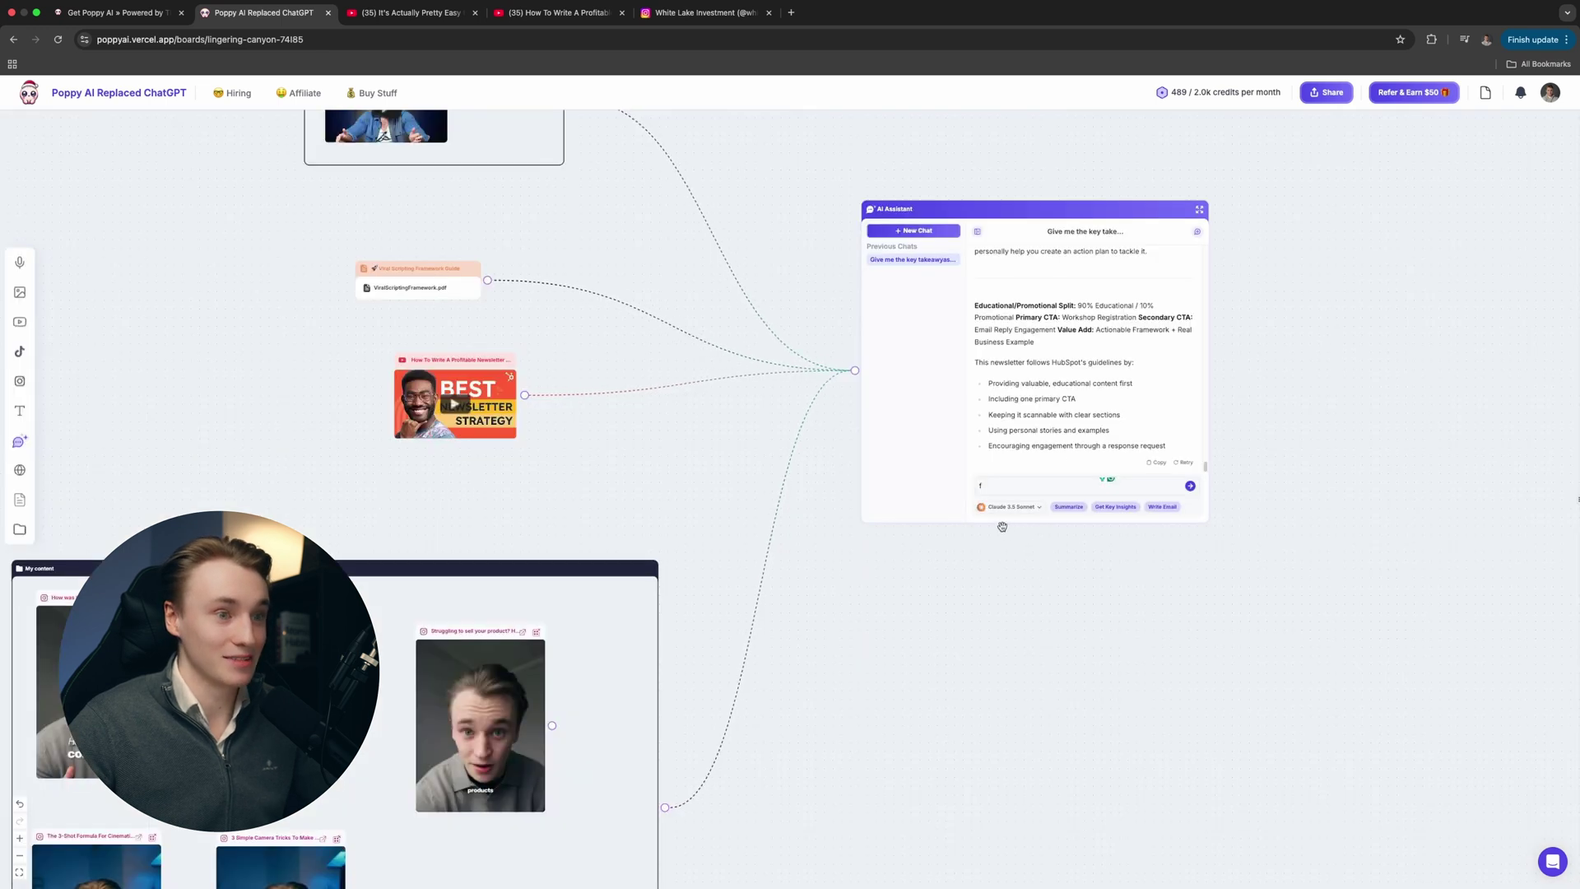
{"action": "scroll", "coordinate": [1007, 501], "scroll_direction": "down", "scroll_amount": 5}
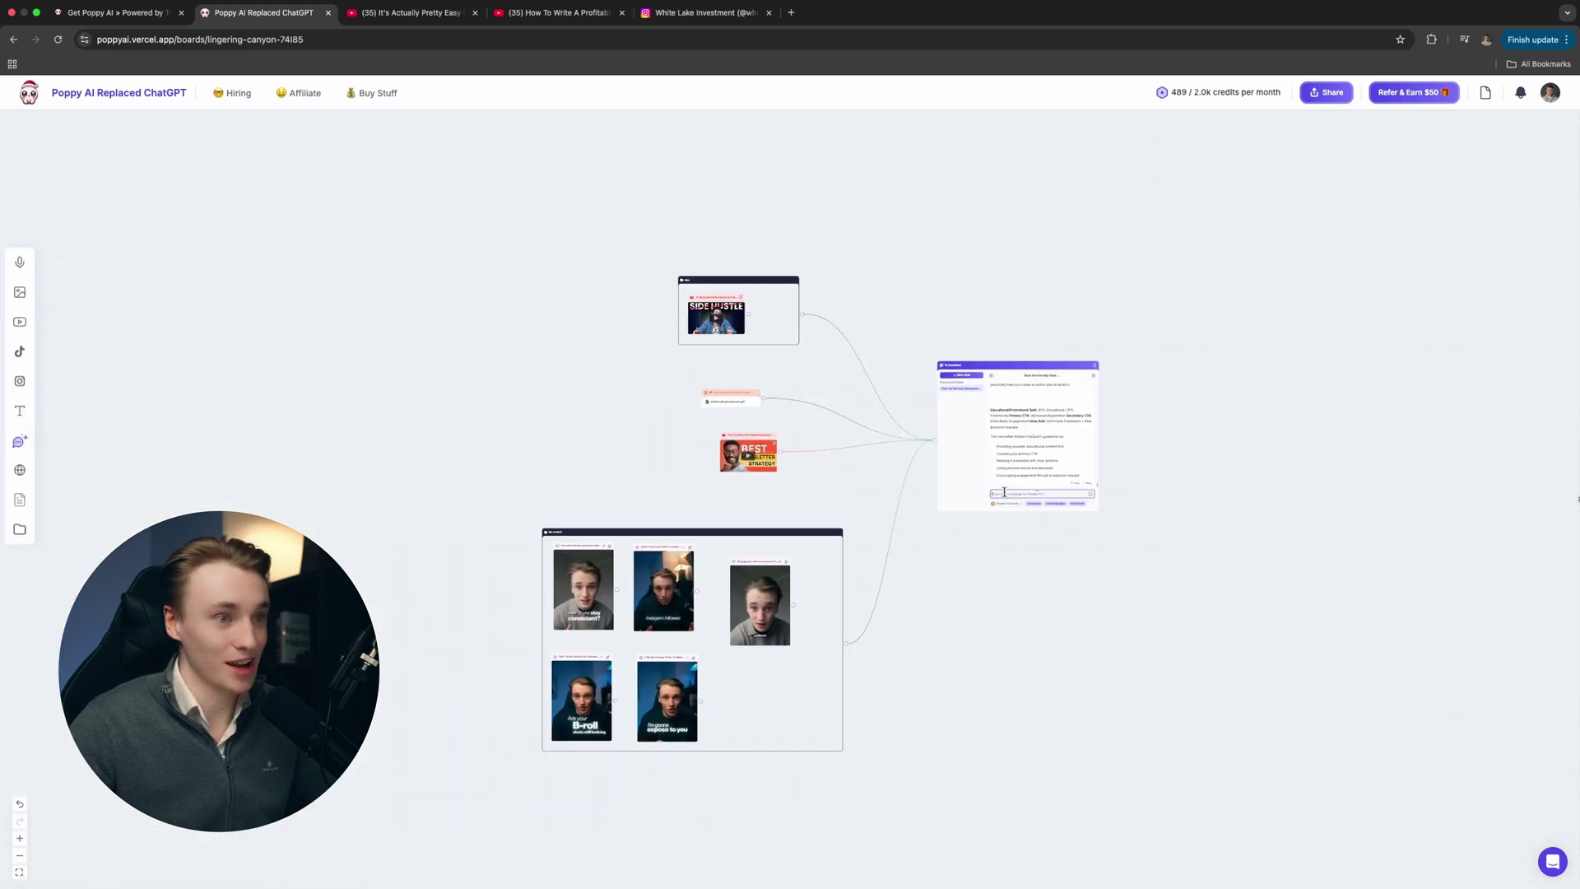
{"action": "left_click_drag", "start_coordinate": [705, 527], "coordinate": [730, 508]}
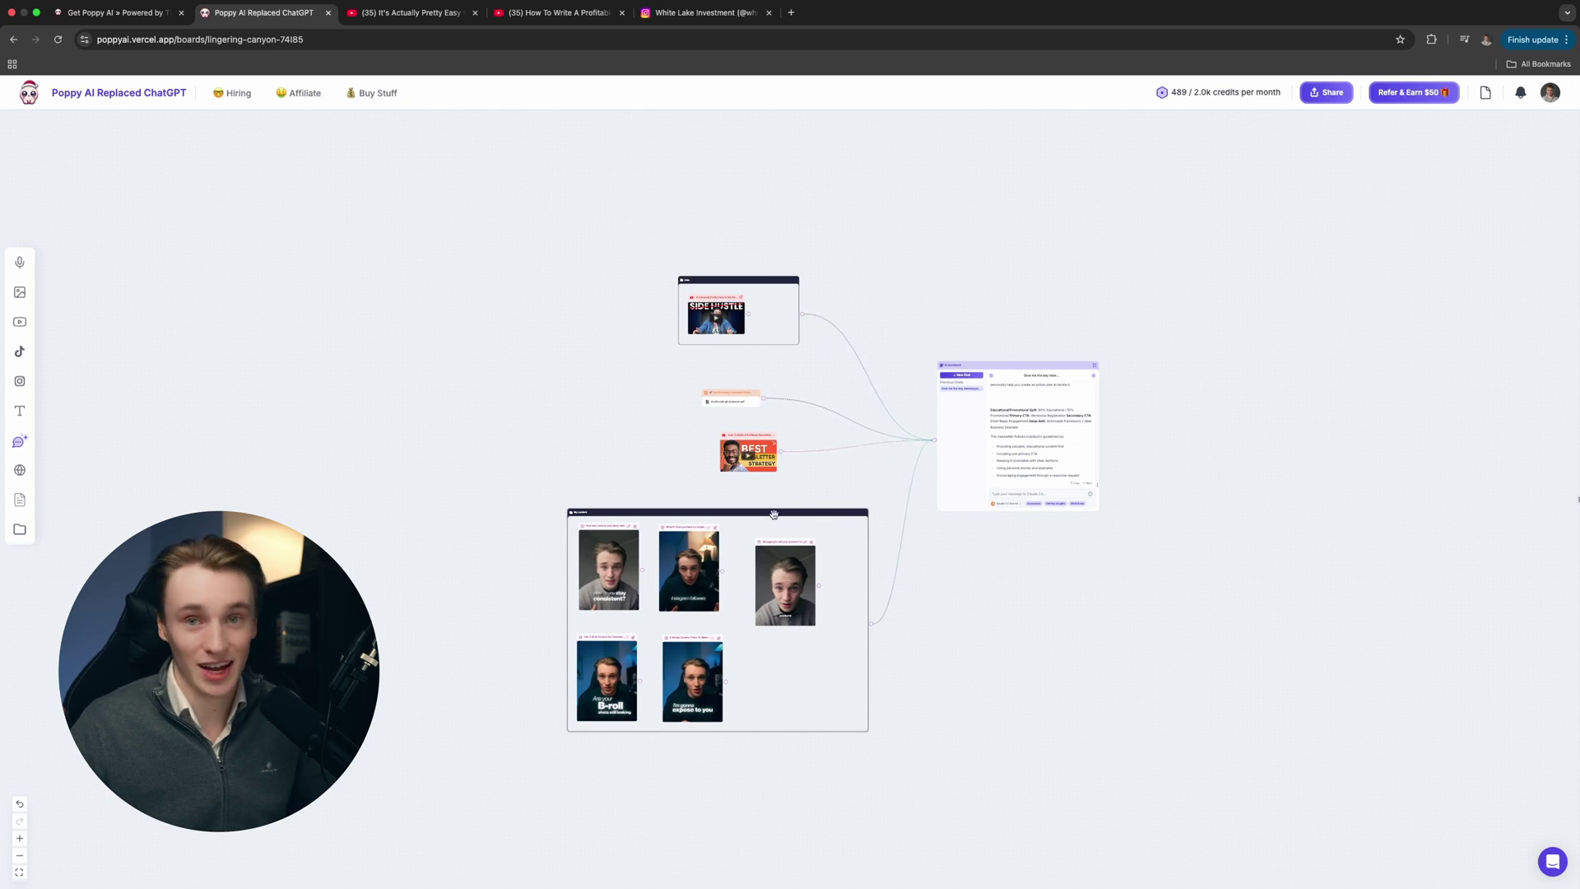